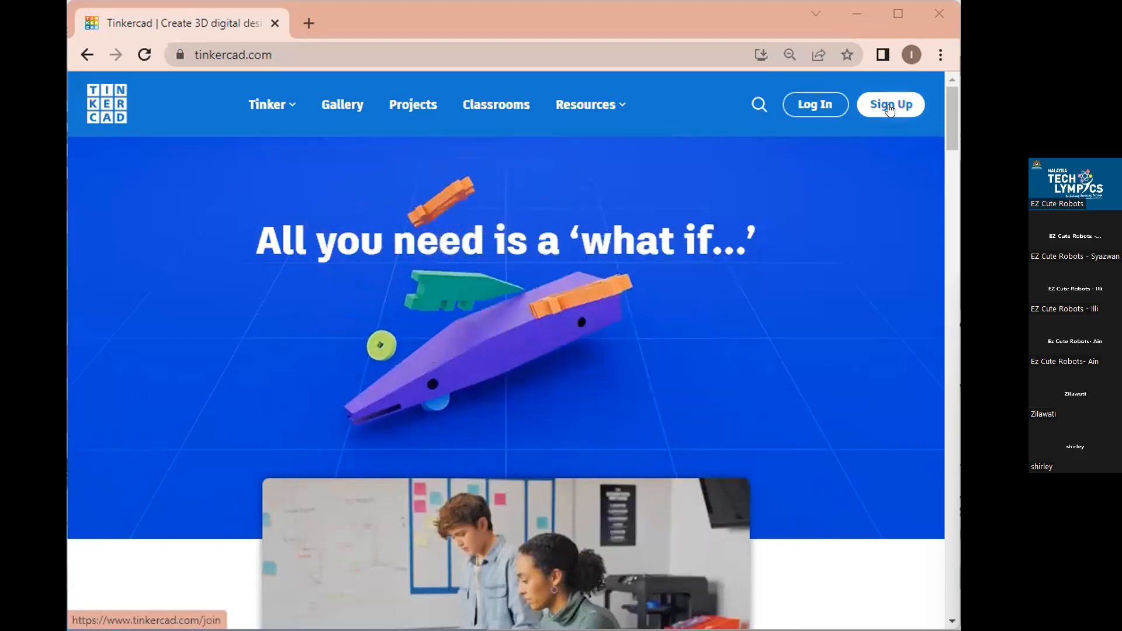
Start Tinkercad sign-up and choose to create a personal account.
{"action": "left_click", "coordinate": [888, 107]}
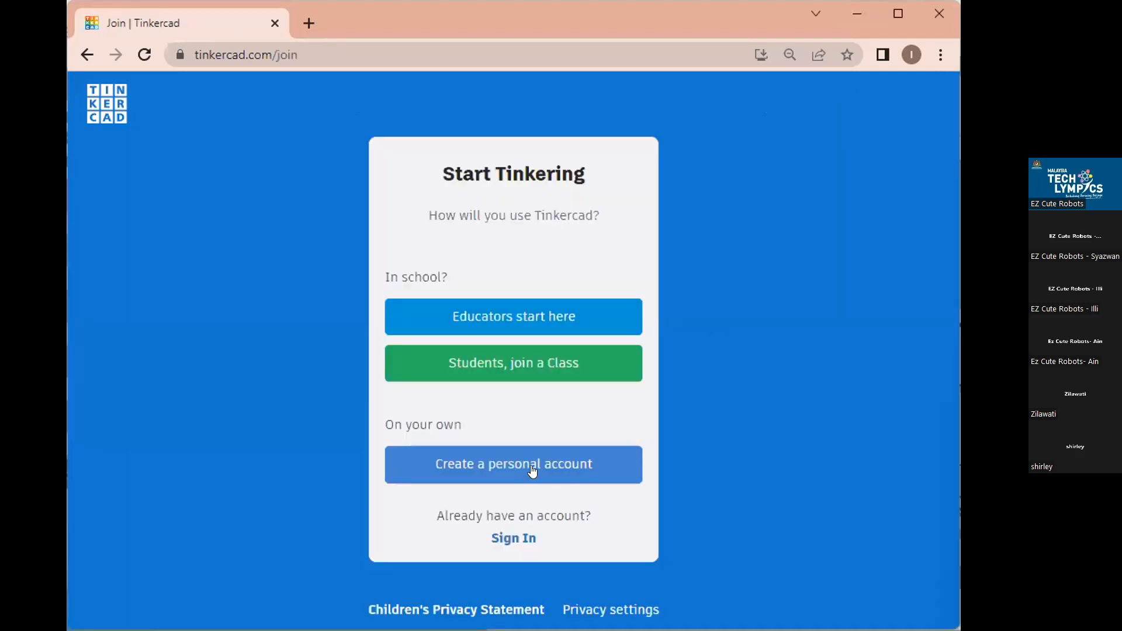
{"action": "left_click", "coordinate": [532, 470]}
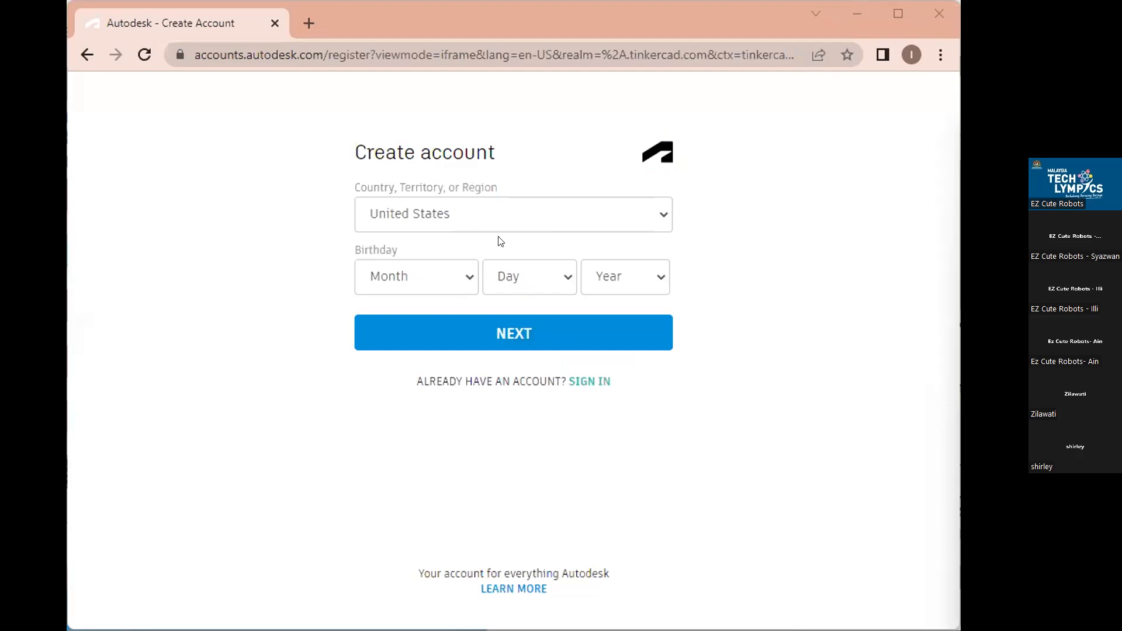
Choose Malaysia as the country.
{"action": "left_click", "coordinate": [663, 214]}
{"action": "type", "text": "m"}
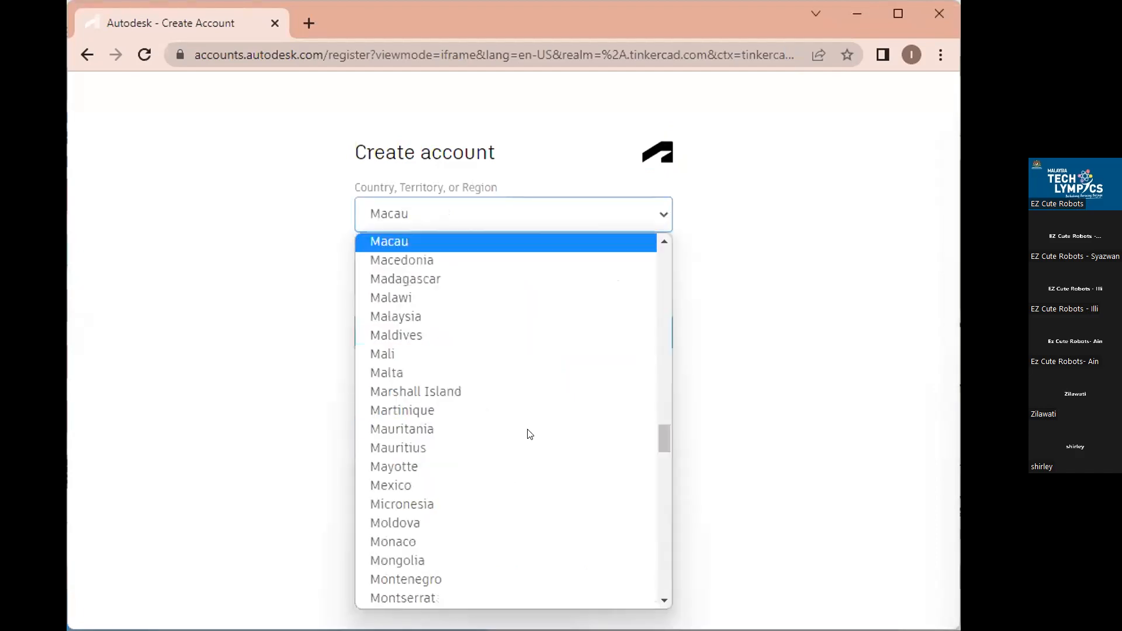
{"action": "type", "text": "alaysia"}
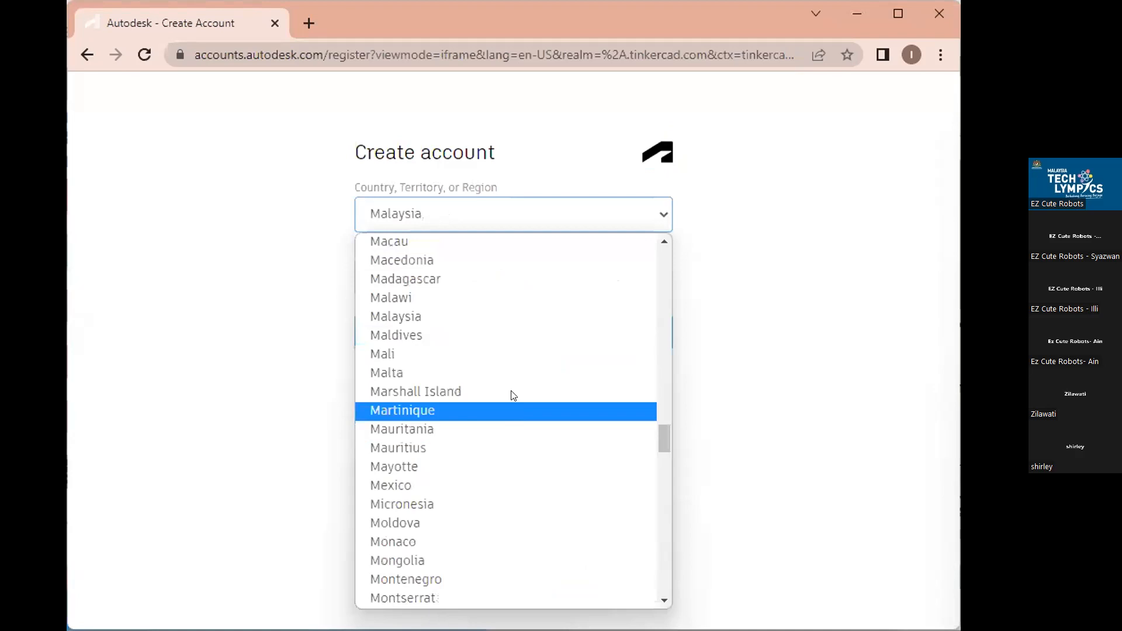
{"action": "left_click", "coordinate": [513, 319]}
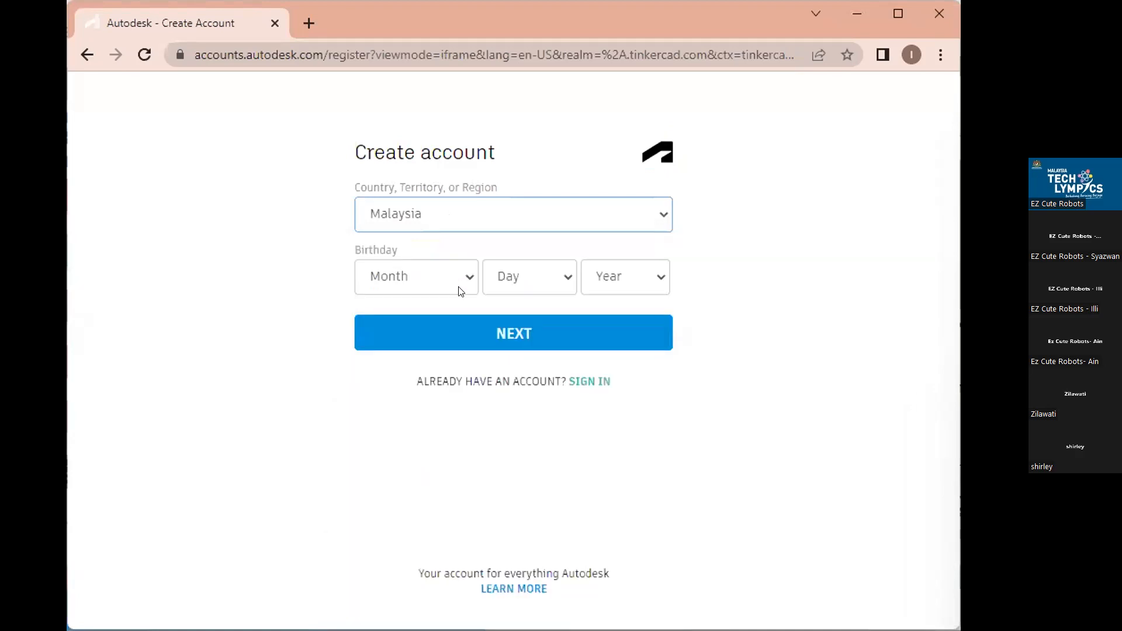
Enter the birthday as June 15, 2006 and continue to the next step.
{"action": "left_click", "coordinate": [461, 292]}
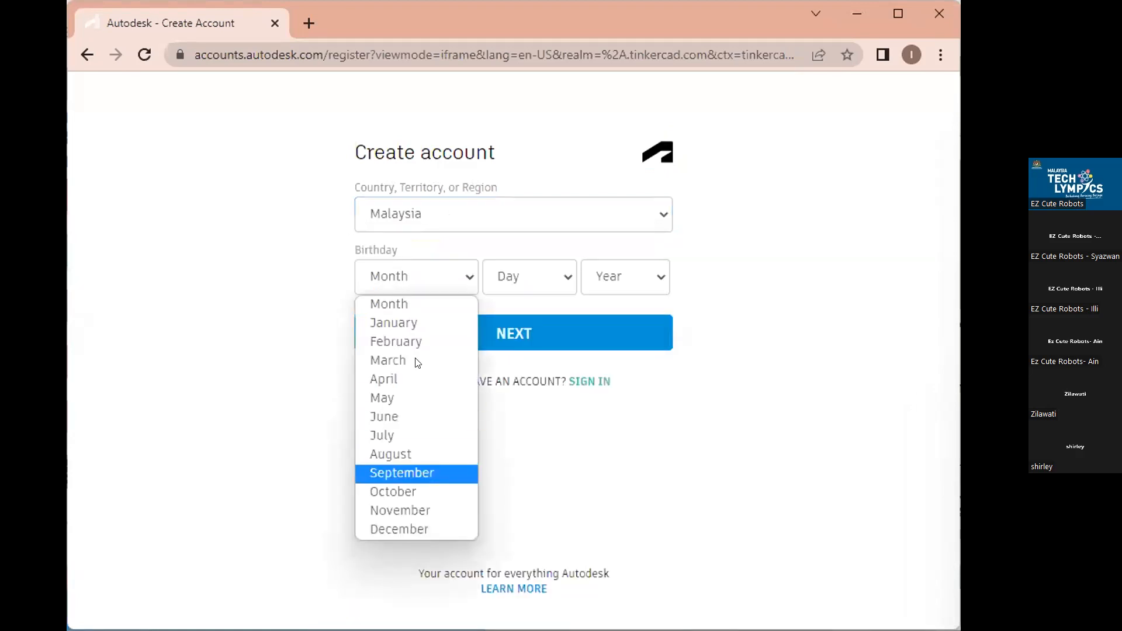
{"action": "left_click", "coordinate": [384, 416]}
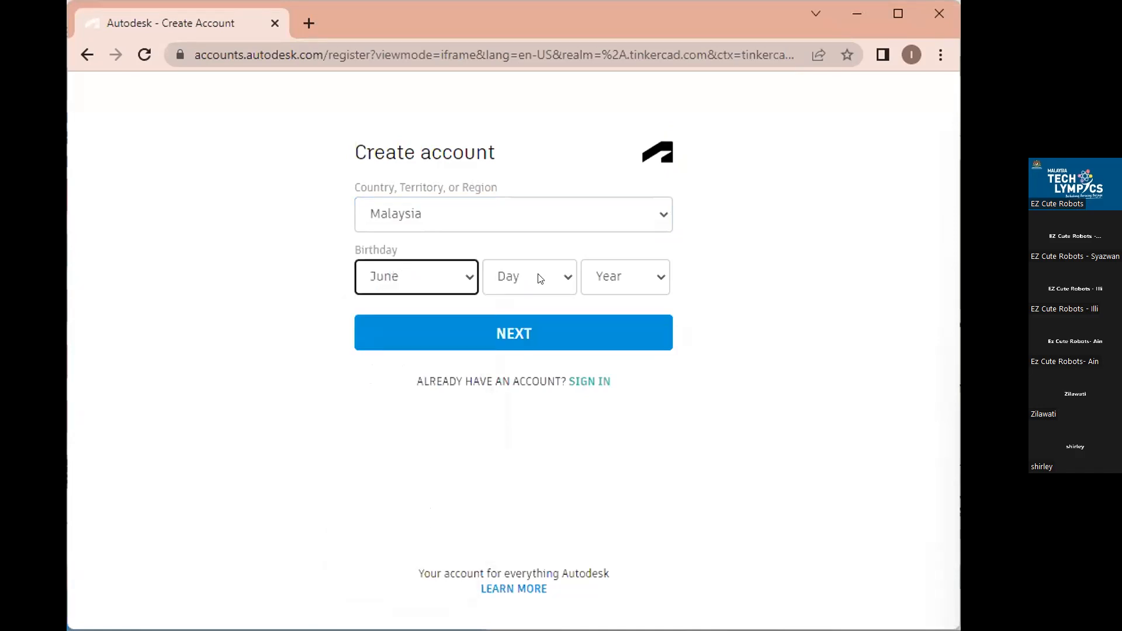
{"action": "left_click", "coordinate": [540, 279]}
{"action": "key", "text": "Return"}
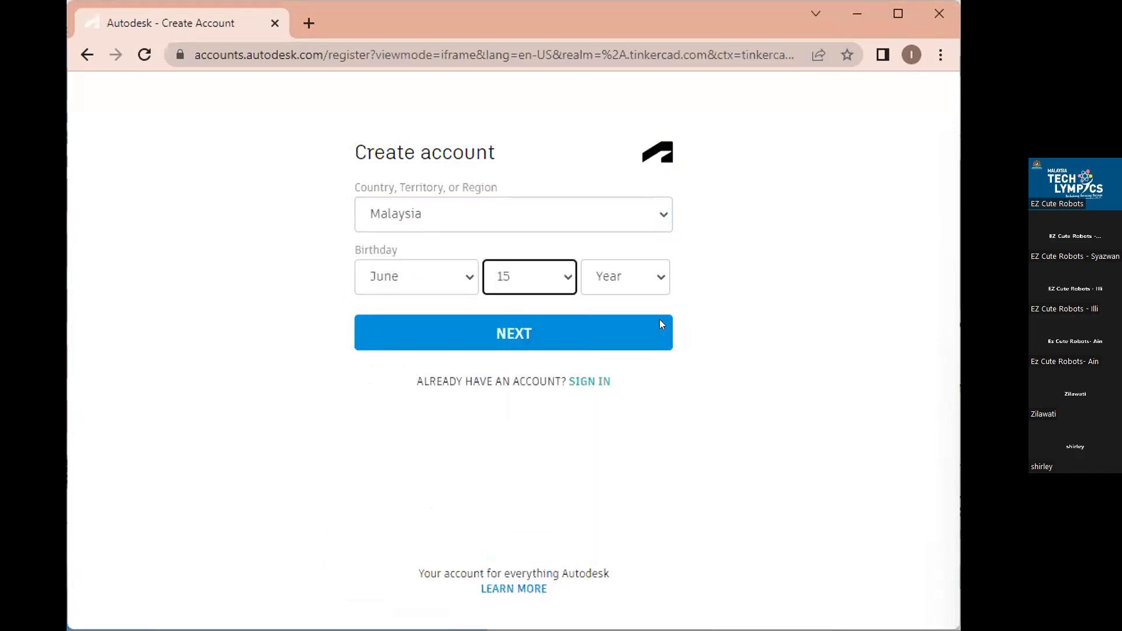
{"action": "left_click", "coordinate": [658, 286]}
{"action": "left_click_drag", "start_coordinate": [660, 320], "coordinate": [659, 350]}
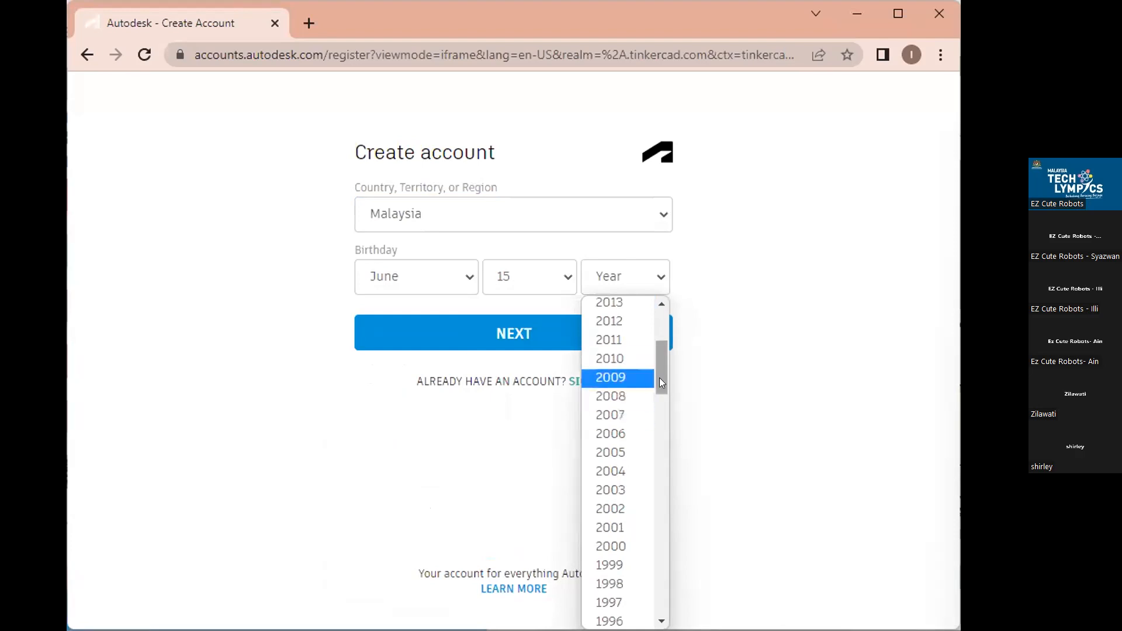
{"action": "left_click", "coordinate": [639, 435]}
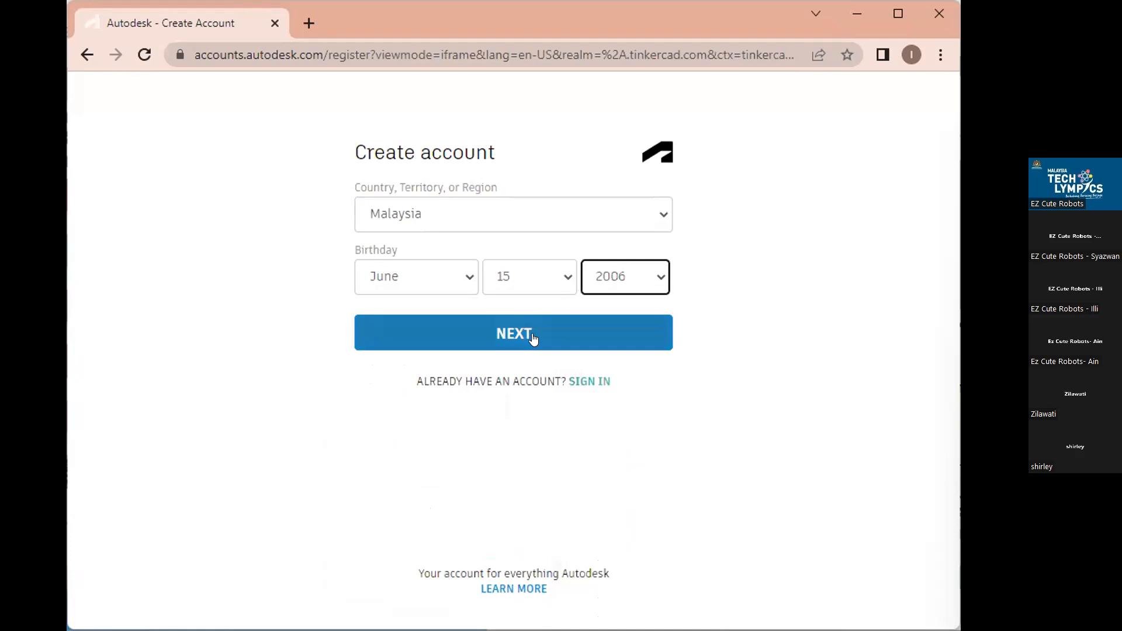
{"action": "left_click", "coordinate": [529, 336]}
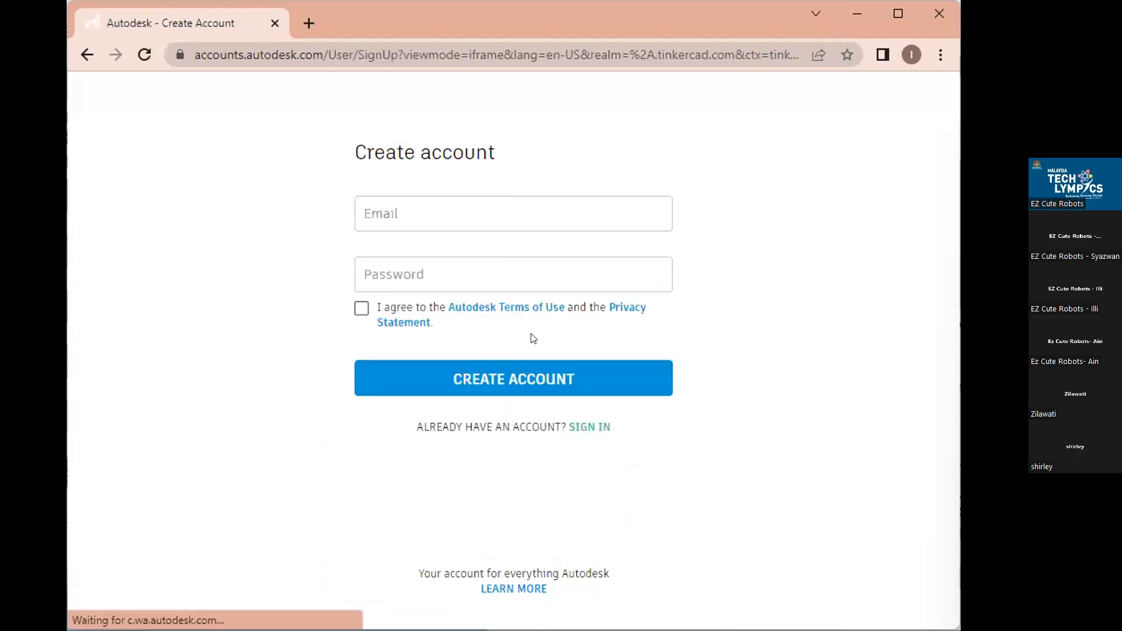
Replace the already-registered e-mail with a new e-mail address.
{"action": "left_click", "coordinate": [404, 211]}
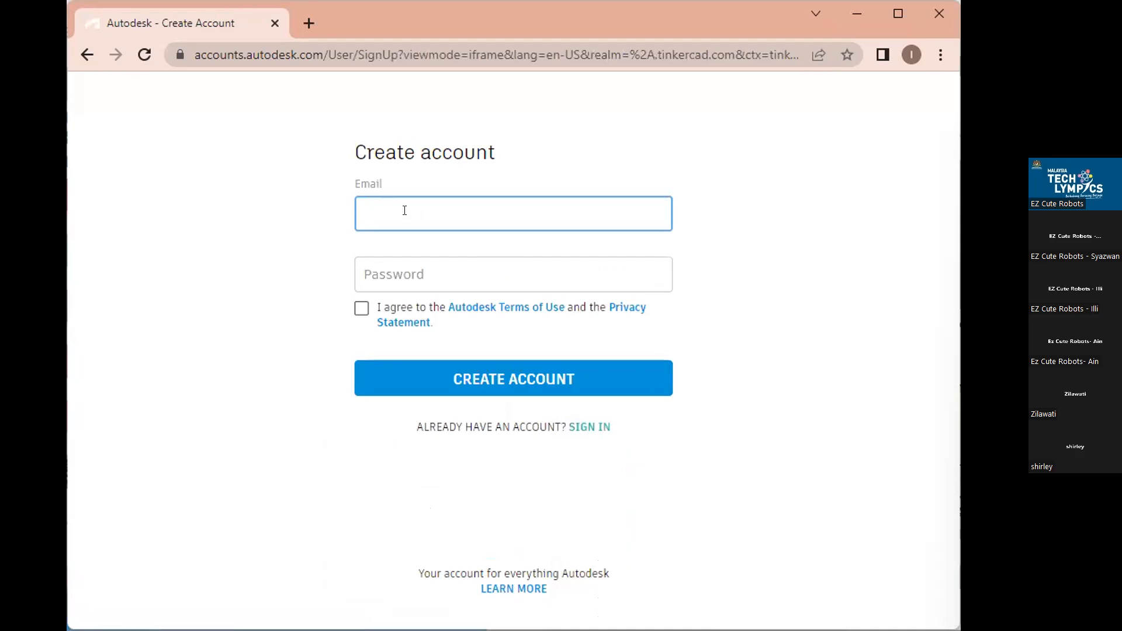
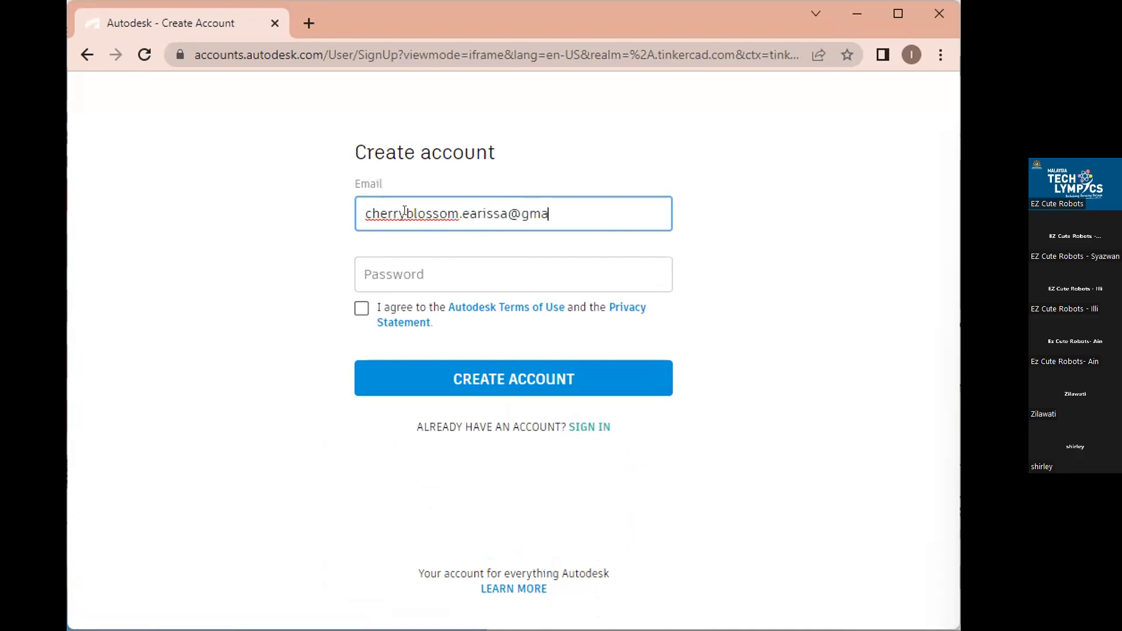
{"action": "left_click", "coordinate": [409, 267]}
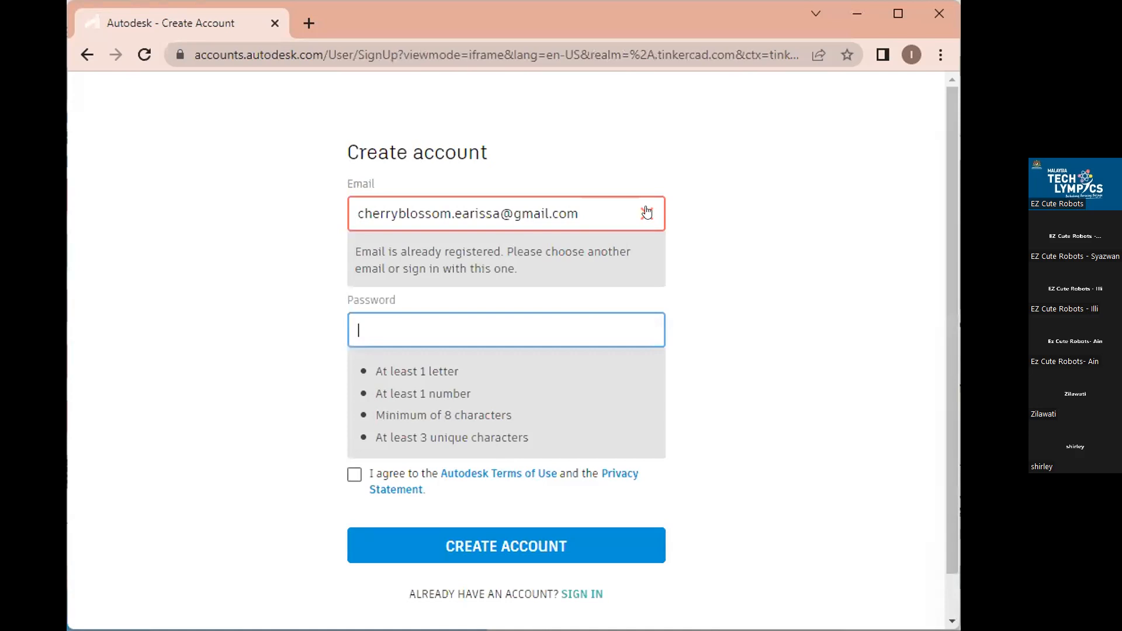
{"action": "left_click", "coordinate": [602, 222]}
{"action": "key", "text": "BackSpace"}
{"action": "key", "text": "BackSpace"}
{"action": "key", "text": "BackSpace"}
{"action": "key", "text": "BackSpace"}
{"action": "key", "text": "BackSpace"}
{"action": "key", "text": "BackSpace"}
{"action": "key", "text": "BackSpace"}
{"action": "key", "text": "BackSpace"}
{"action": "key", "text": "BackSpace"}
{"action": "key", "text": "BackSpace"}
{"action": "key", "text": "BackSpace"}
{"action": "key", "text": "BackSpace"}
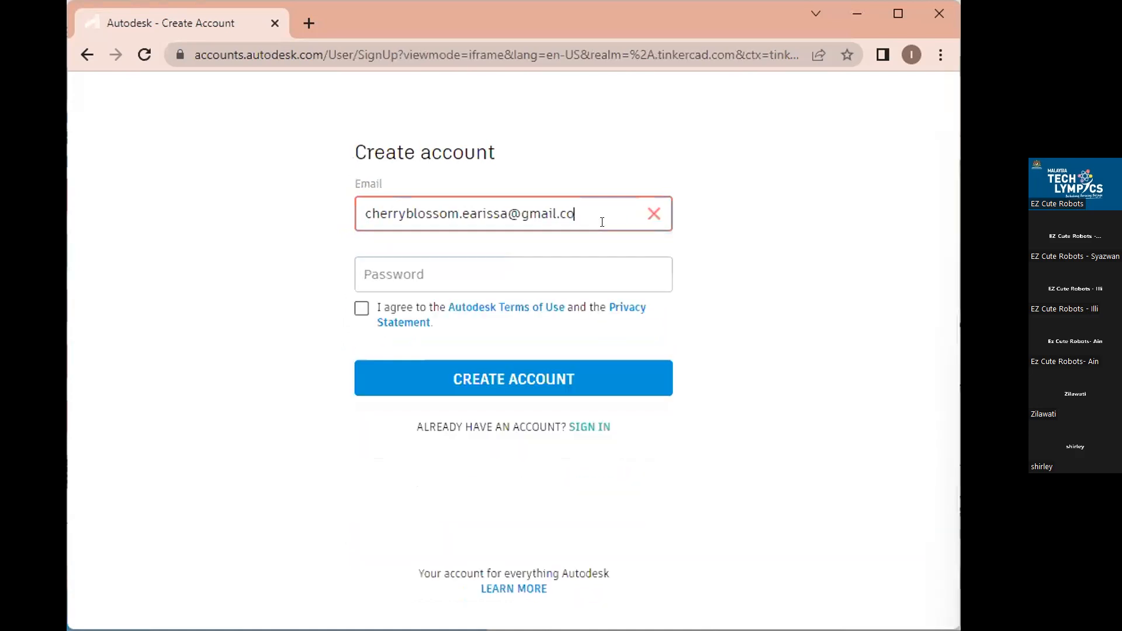
{"action": "key", "text": "BackSpace"}
{"action": "key", "text": "BackSpace"}
{"action": "key", "text": "BackSpace"}
{"action": "key", "text": "BackSpace"}
{"action": "key", "text": "BackSpace"}
{"action": "key", "text": "BackSpace"}
{"action": "key", "text": "BackSpace"}
{"action": "key", "text": "BackSpace"}
{"action": "key", "text": "BackSpace"}
{"action": "key", "text": "BackSpace"}
{"action": "key", "text": "BackSpace"}
{"action": "key", "text": "BackSpace"}
{"action": "key", "text": "BackSpace"}
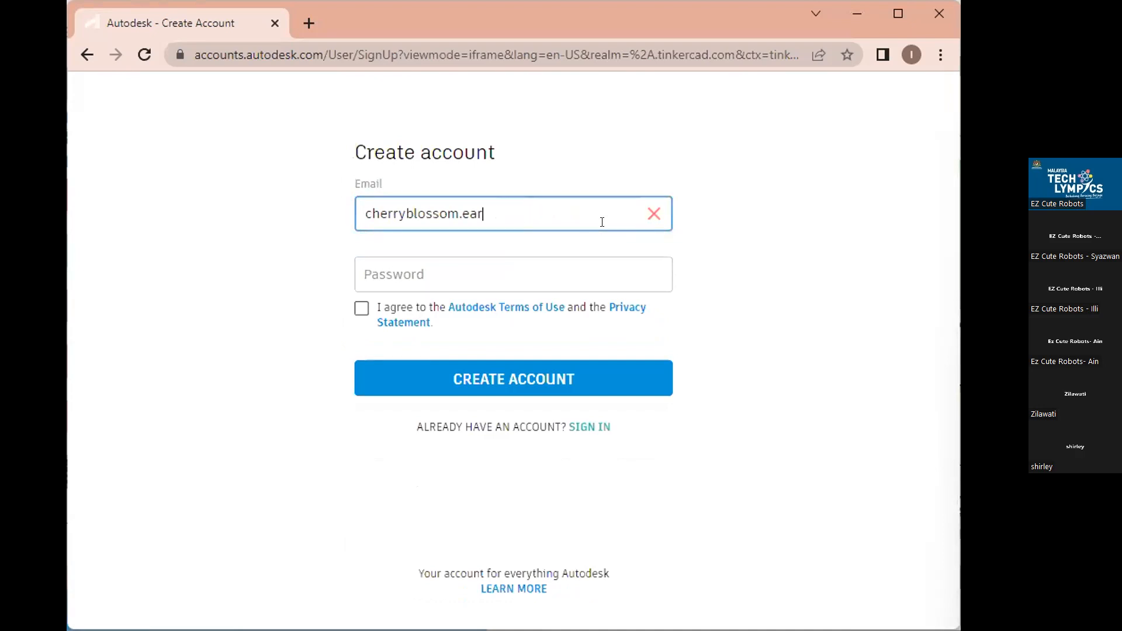
{"action": "key", "text": "BackSpace"}
{"action": "key", "text": "BackSpace"}
{"action": "key", "text": "BackSpace"}
{"action": "key", "text": "BackSpace"}
{"action": "key", "text": "BackSpace"}
{"action": "key", "text": "BackSpace"}
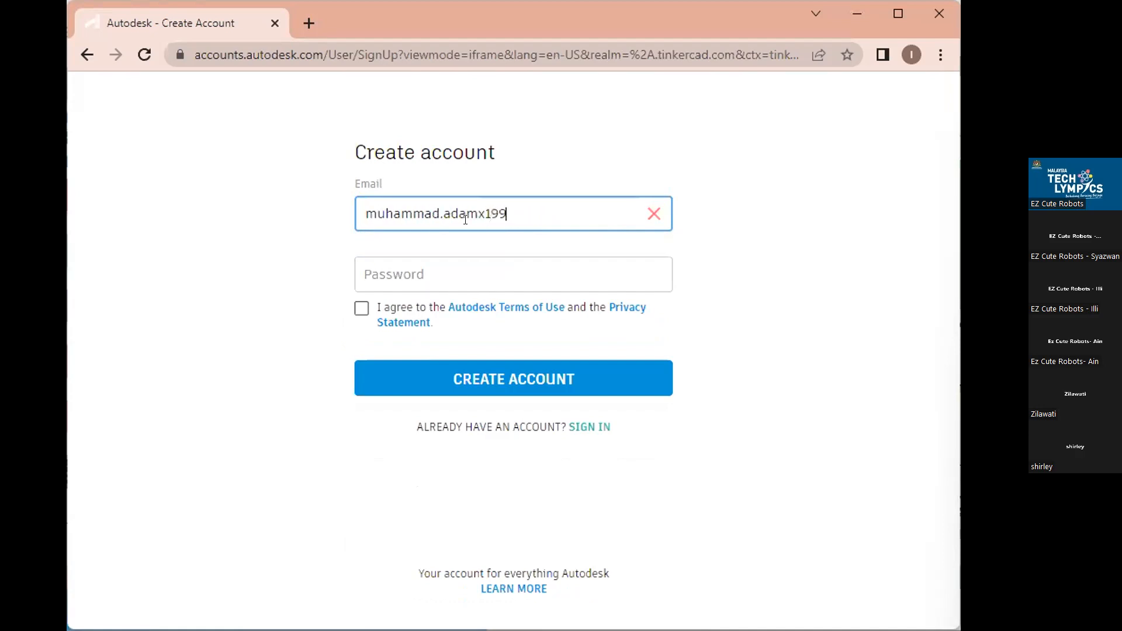
Enter the account password, accept the terms, create the account and return to Tinkercad.
{"action": "left_click", "coordinate": [432, 266]}
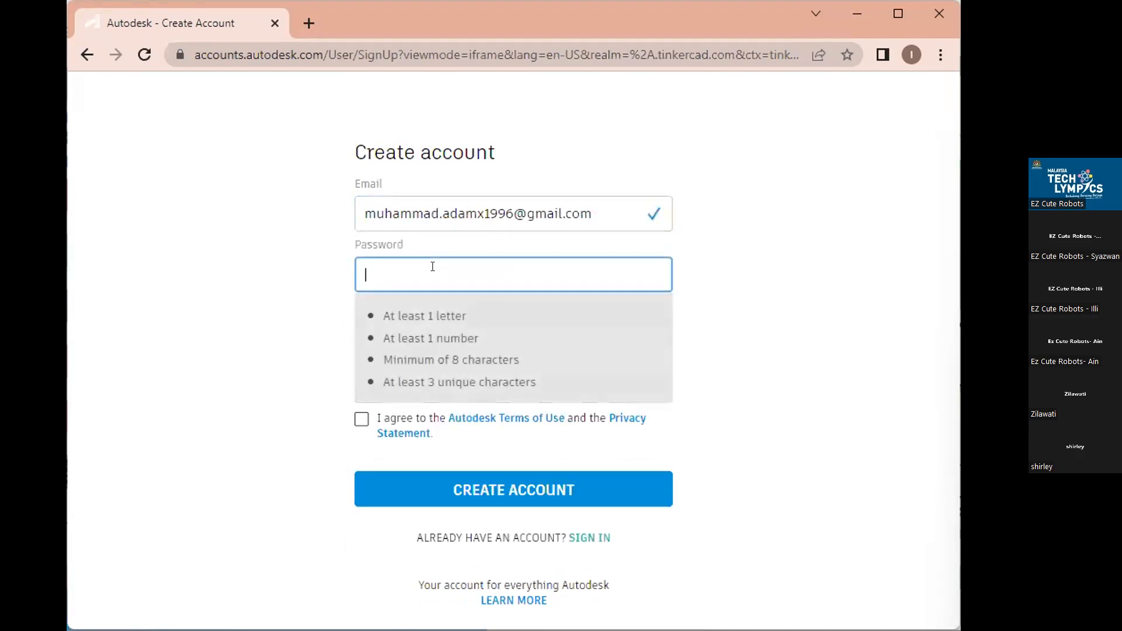
{"action": "type", "text": "*********"}
{"action": "left_click", "coordinate": [362, 316]}
{"action": "left_click", "coordinate": [461, 380]}
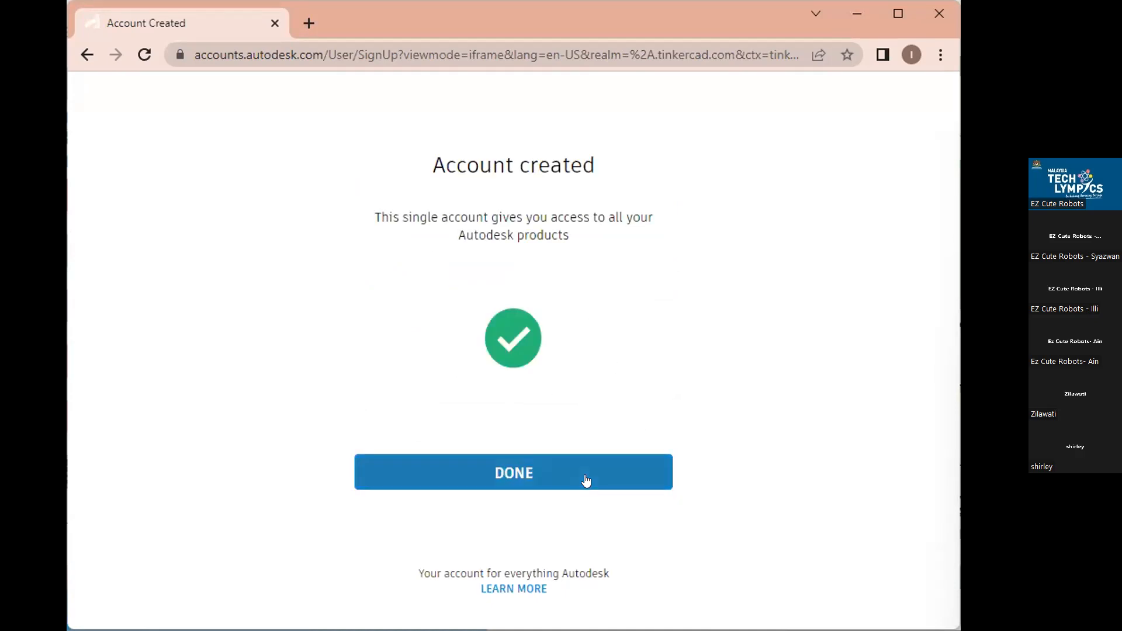
{"action": "left_click", "coordinate": [529, 475]}
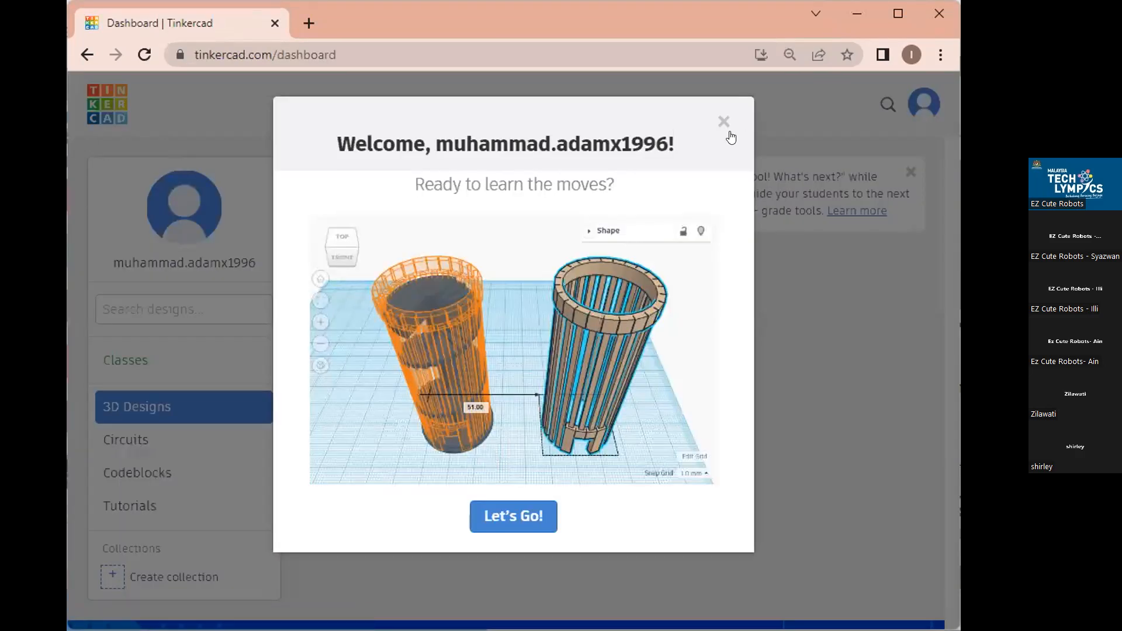
Dismiss the welcome tour and choose Join a Class from the Classes section.
{"action": "left_click", "coordinate": [718, 120]}
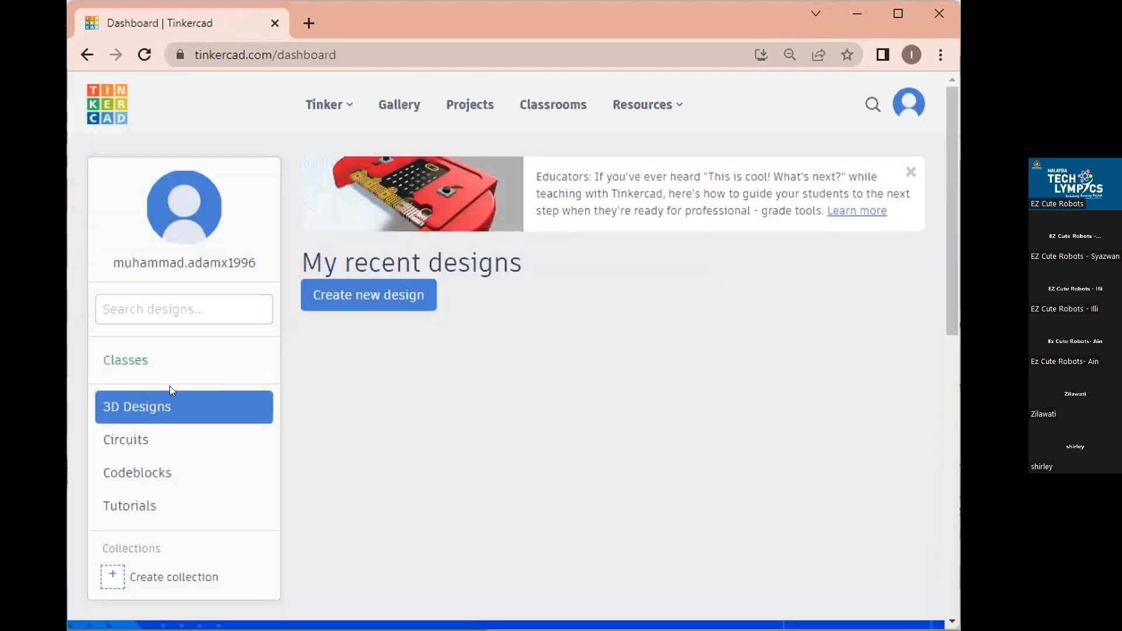
{"action": "left_click", "coordinate": [134, 358]}
{"action": "left_click", "coordinate": [372, 321]}
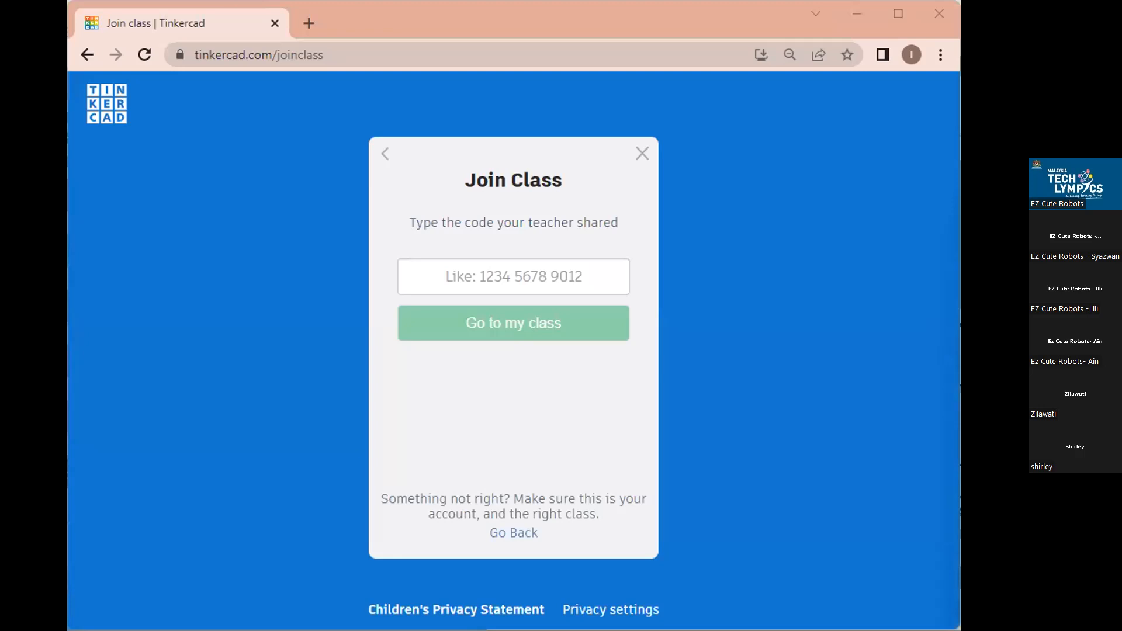
Paste the teacher's class code and confirm joining Cabaran 3D Daerah (Sekolah Menengah).
{"action": "left_click", "coordinate": [495, 267]}
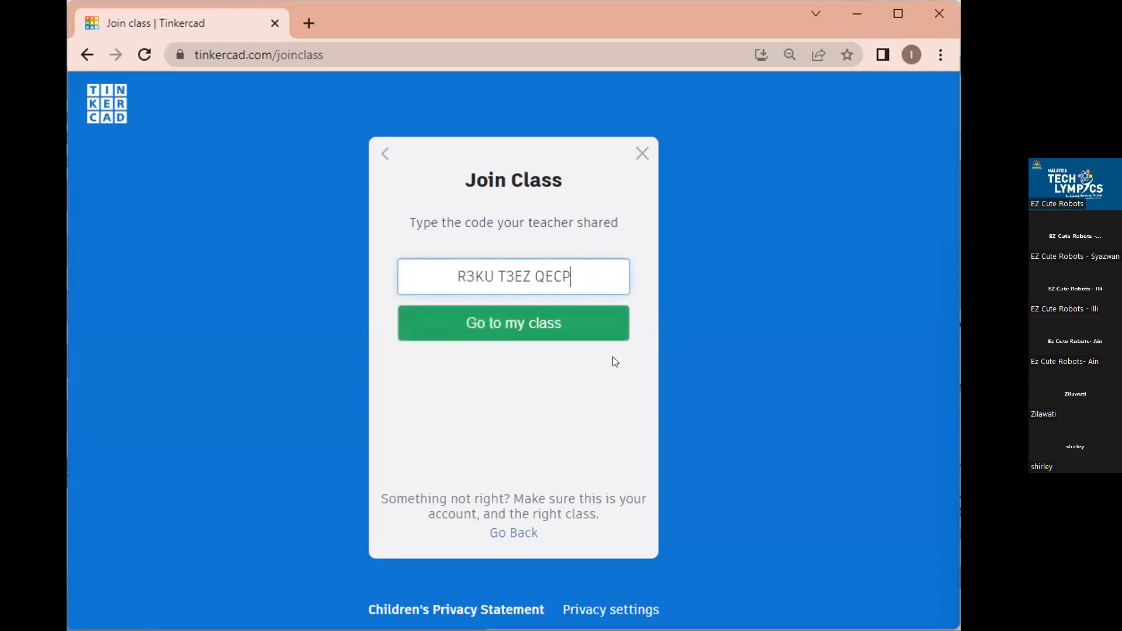
{"action": "left_click", "coordinate": [473, 331]}
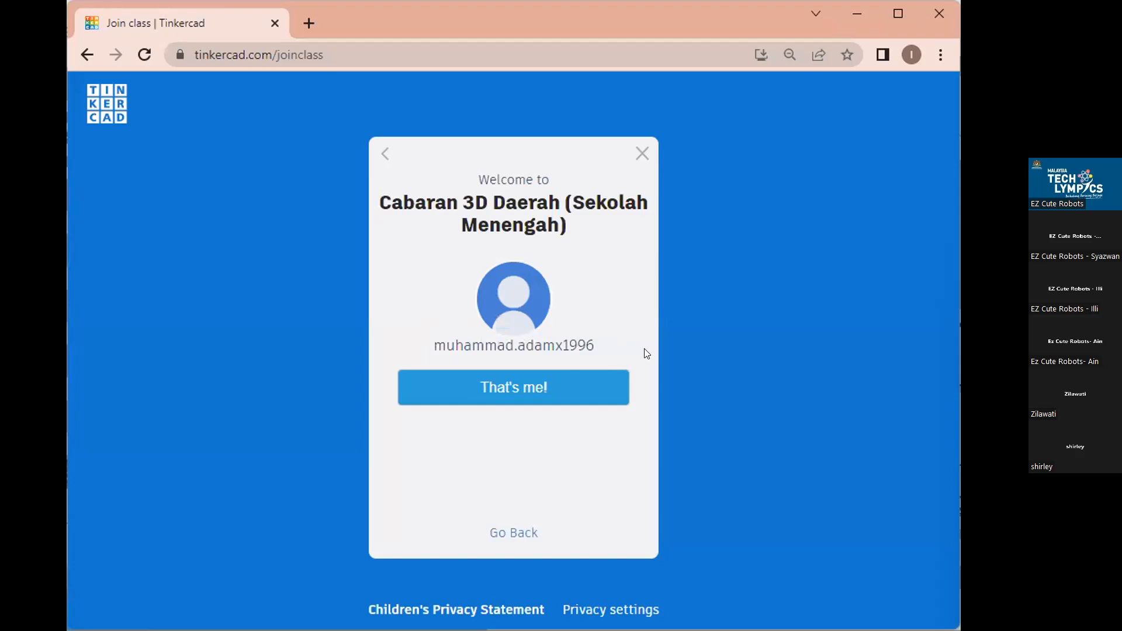
{"action": "left_click", "coordinate": [514, 397]}
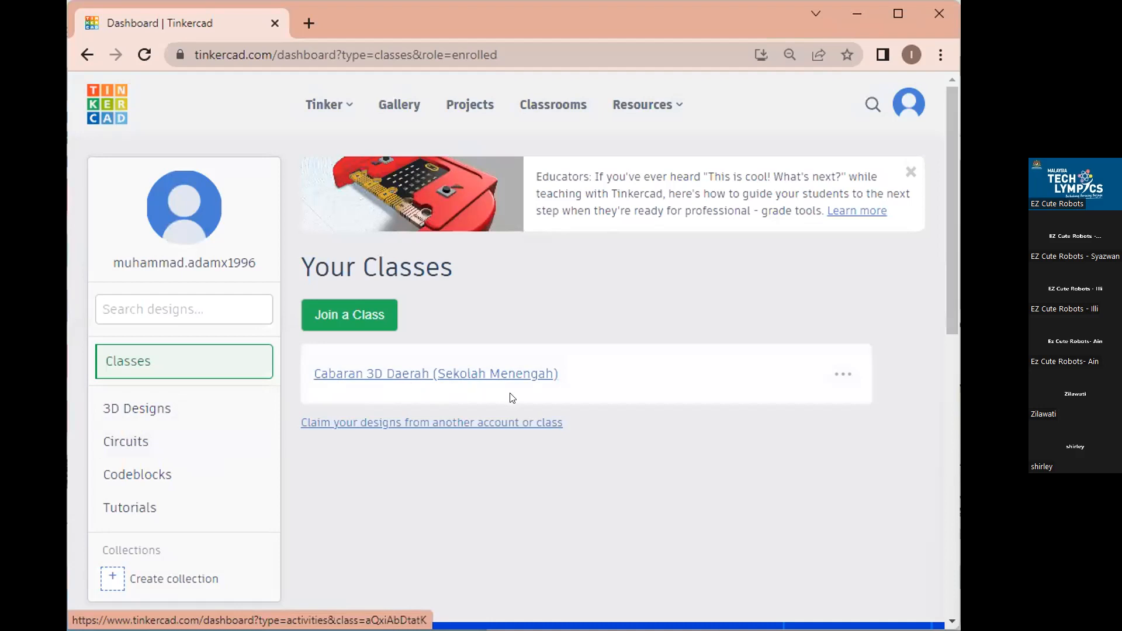
Open the class's first activity and create a new 3D design from it.
{"action": "left_click", "coordinate": [417, 376]}
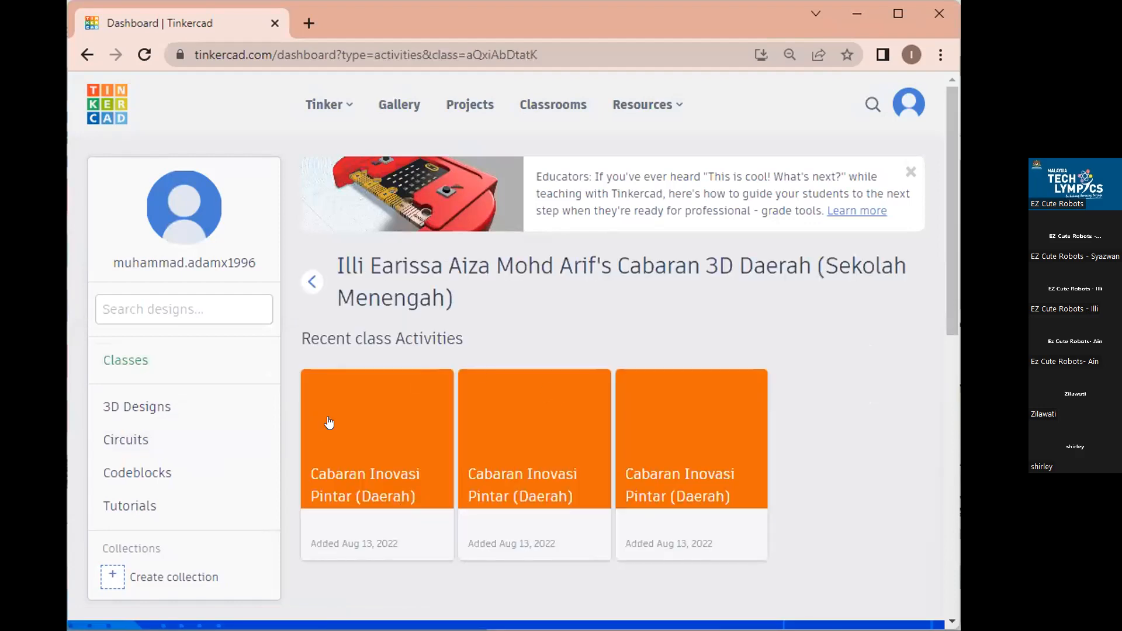
{"action": "left_click", "coordinate": [358, 451]}
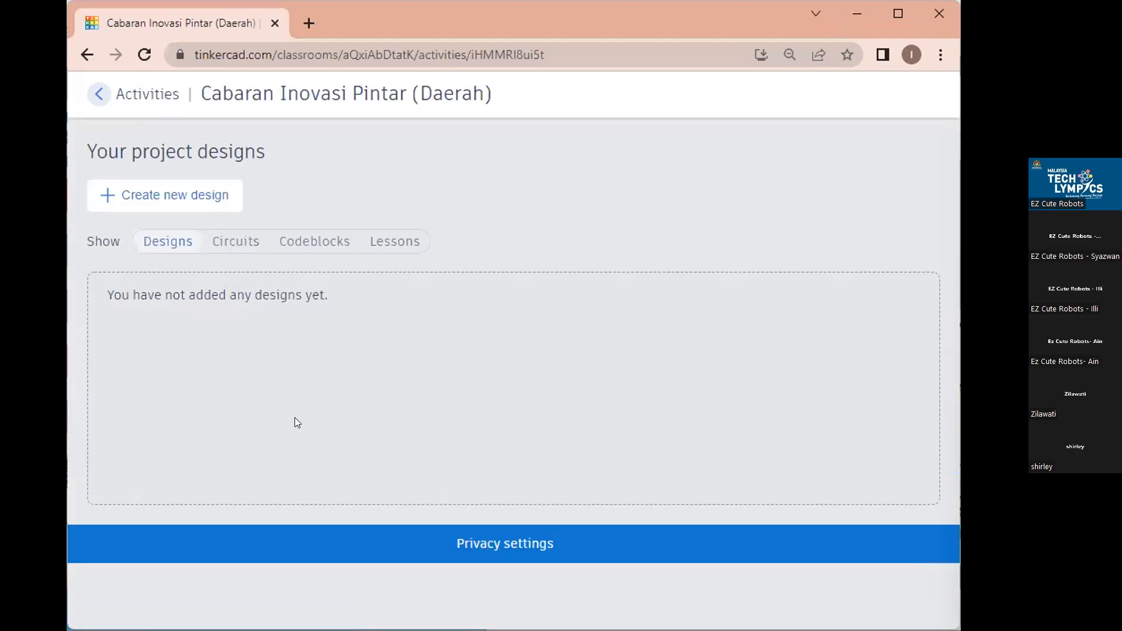
{"action": "left_click", "coordinate": [107, 200]}
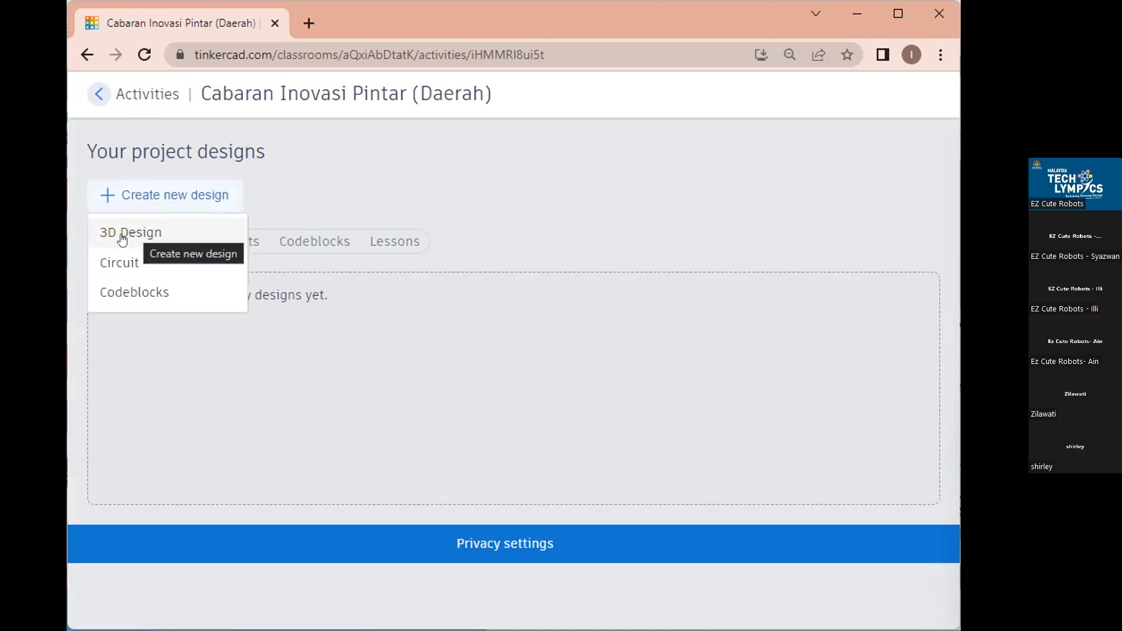
{"action": "left_click", "coordinate": [156, 198]}
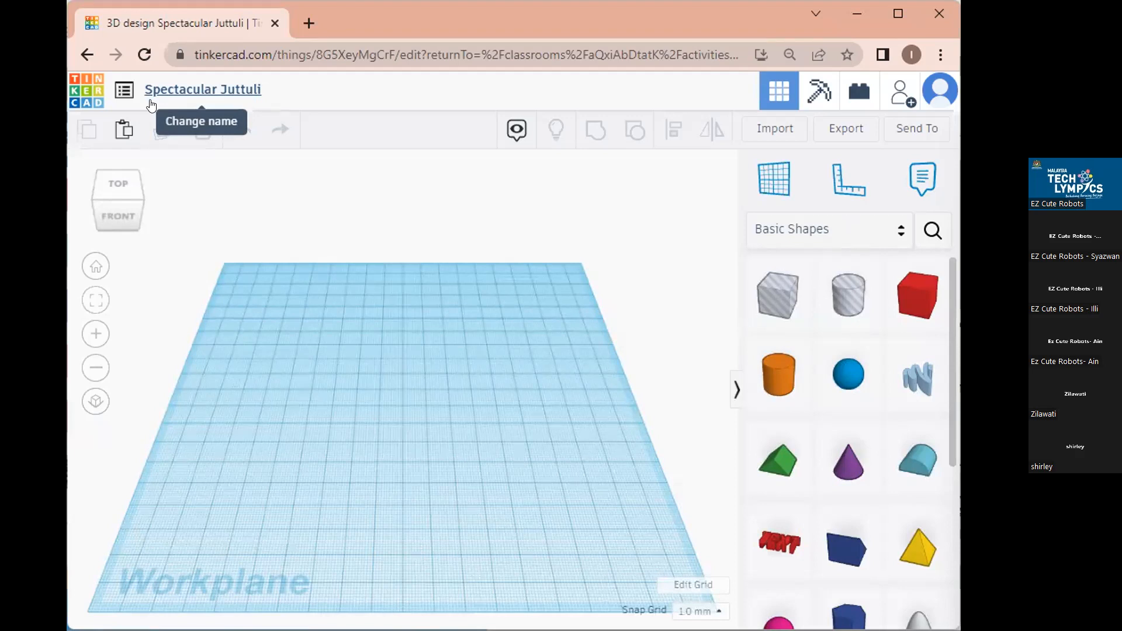
Change the design name to 'Projek Contoh', fixing typos and the capital C.
{"action": "left_click", "coordinate": [190, 86]}
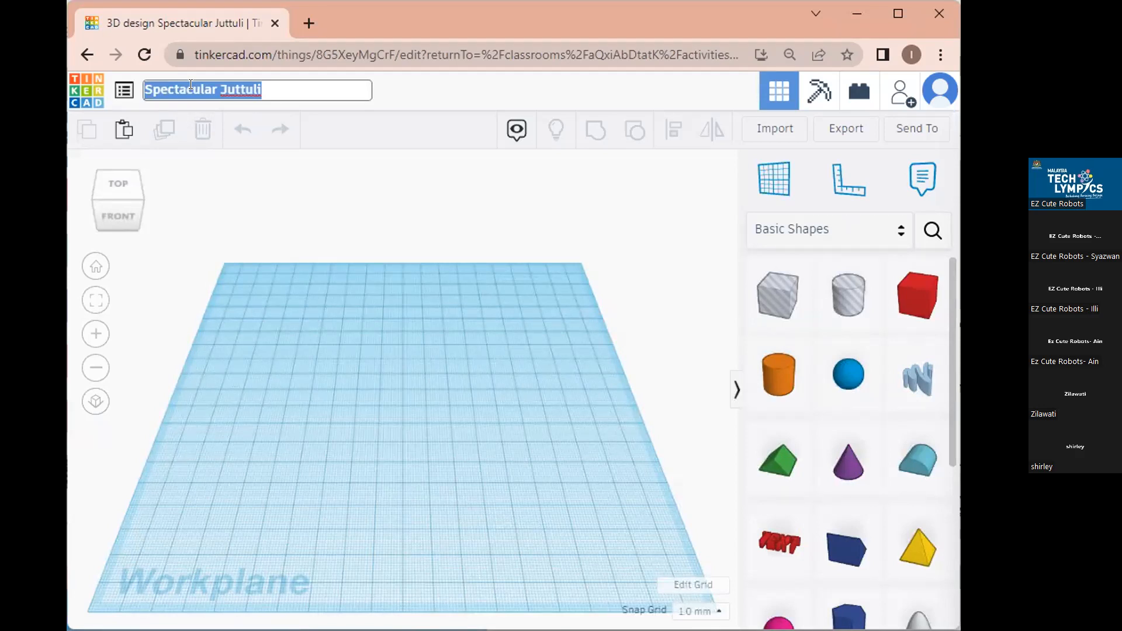
{"action": "type", "text": "Proke"}
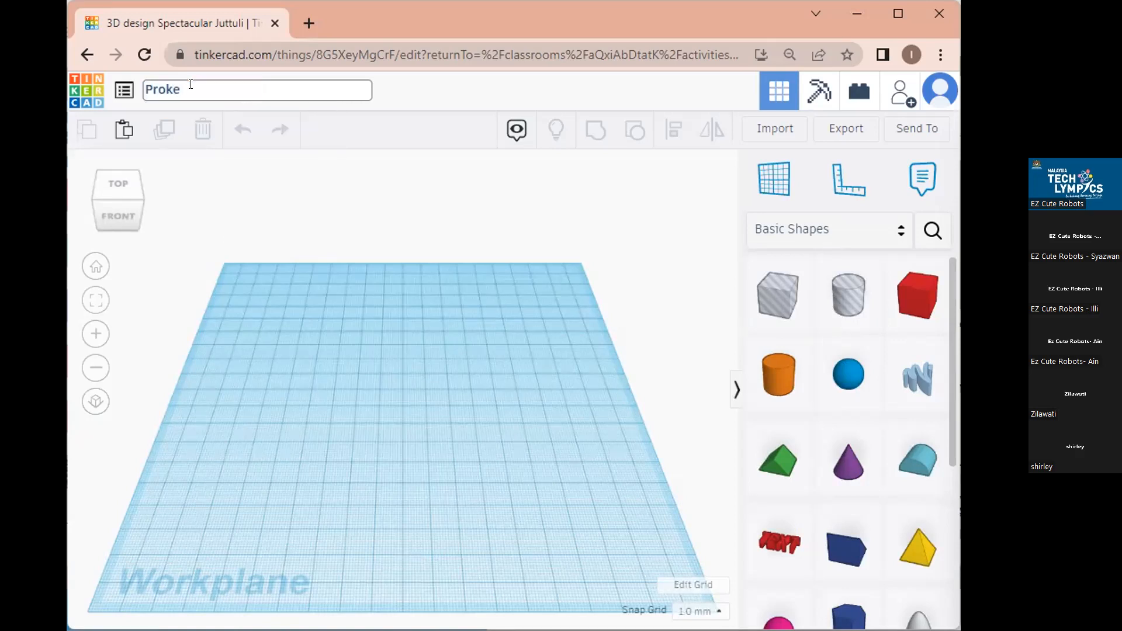
{"action": "key", "text": "BackSpace"}
{"action": "key", "text": "BackSpace"}
{"action": "type", "text": "jek contoh"}
{"action": "left_click", "coordinate": [192, 89]}
{"action": "key", "text": "BackSpace"}
{"action": "type", "text": "C"}
{"action": "key", "text": "Return"}
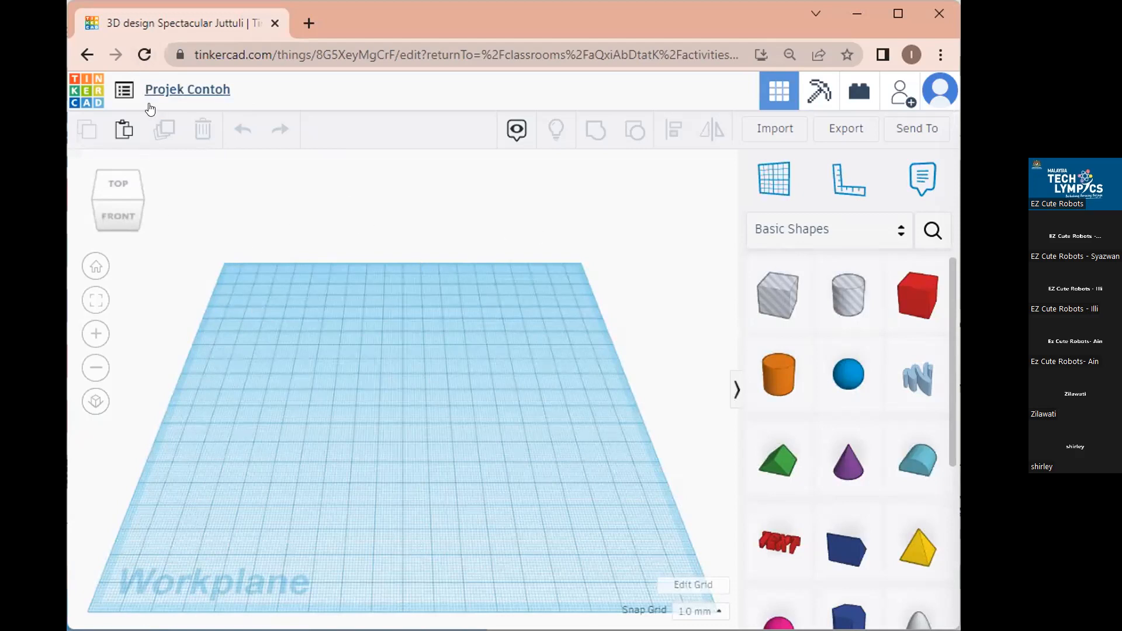
Go back to the dashboard and reopen Projek Contoh from 3D Designs for editing.
{"action": "left_click", "coordinate": [86, 54]}
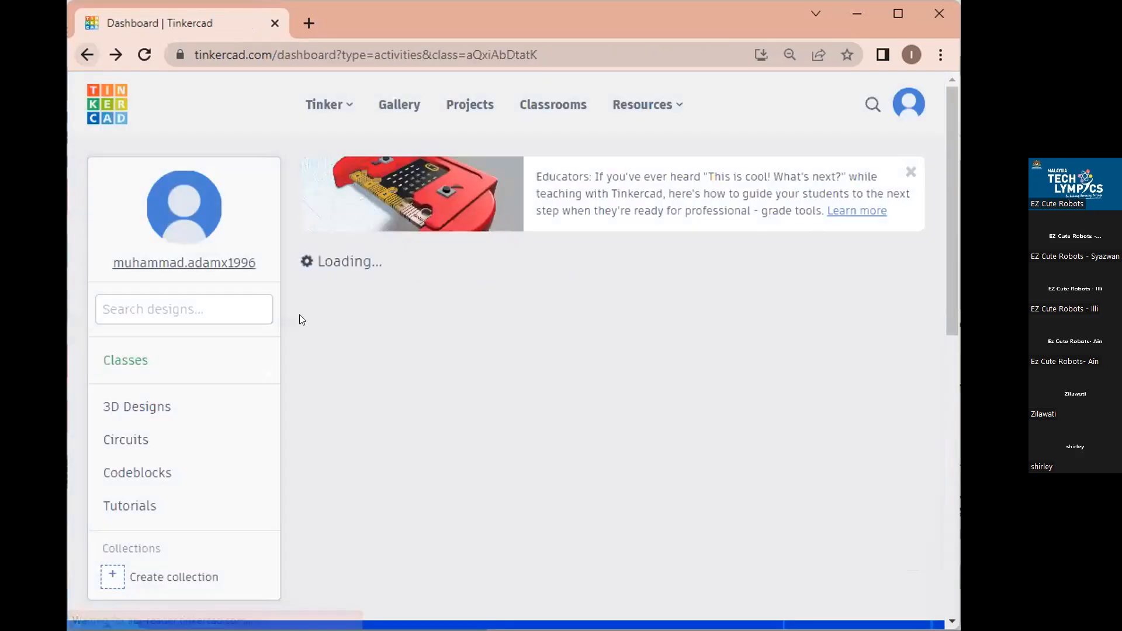
{"action": "left_click", "coordinate": [121, 407]}
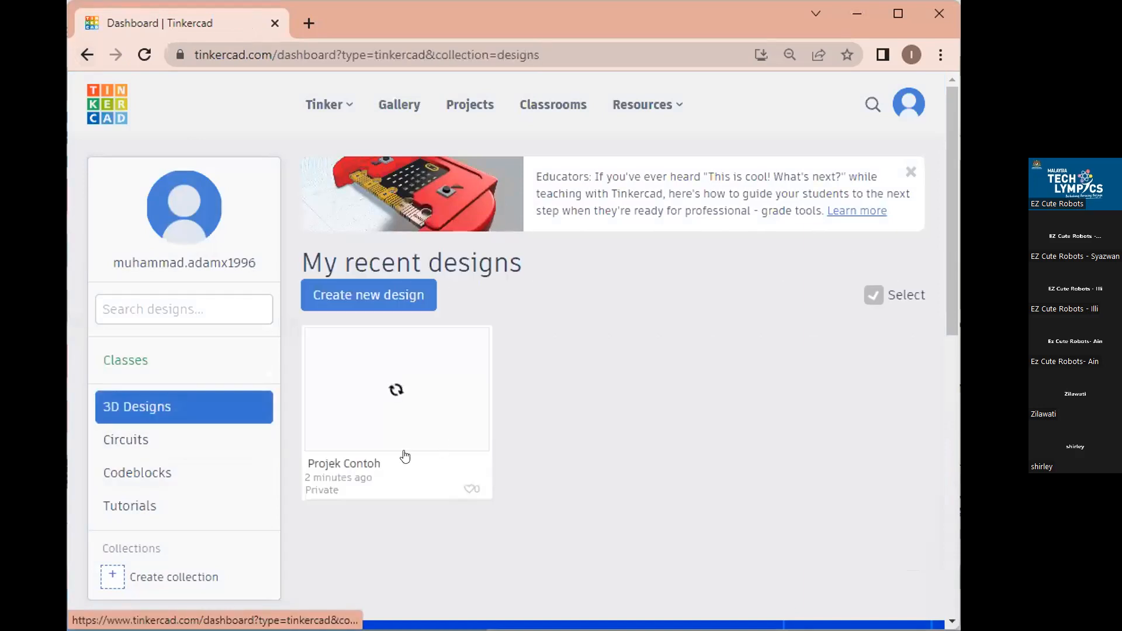
{"action": "mouse_move", "coordinate": [403, 413]}
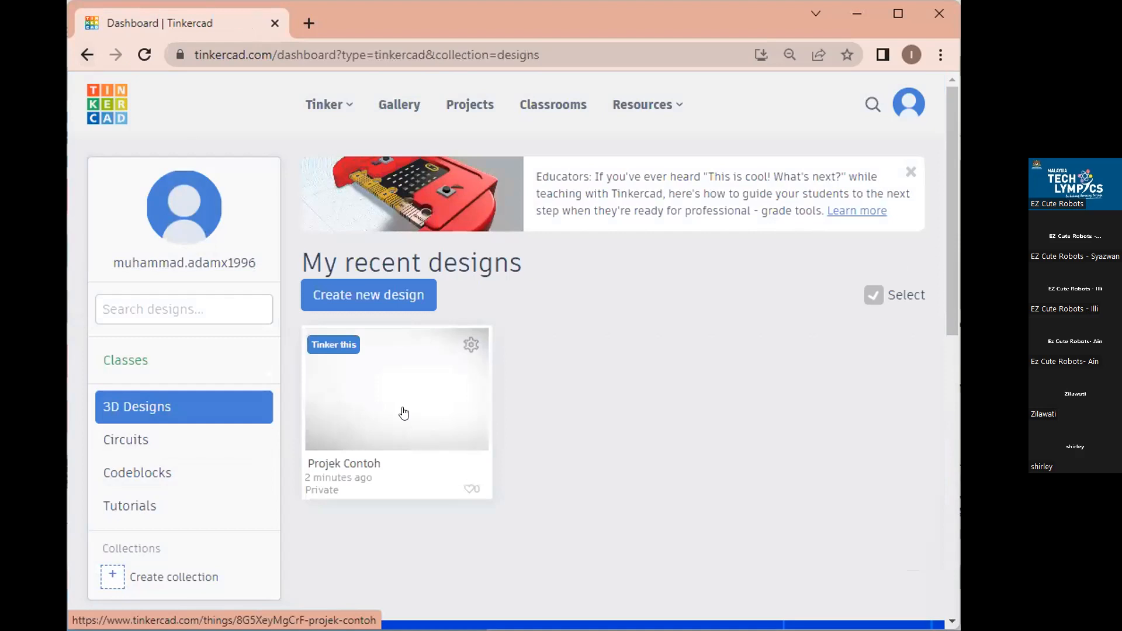
{"action": "left_click", "coordinate": [403, 413]}
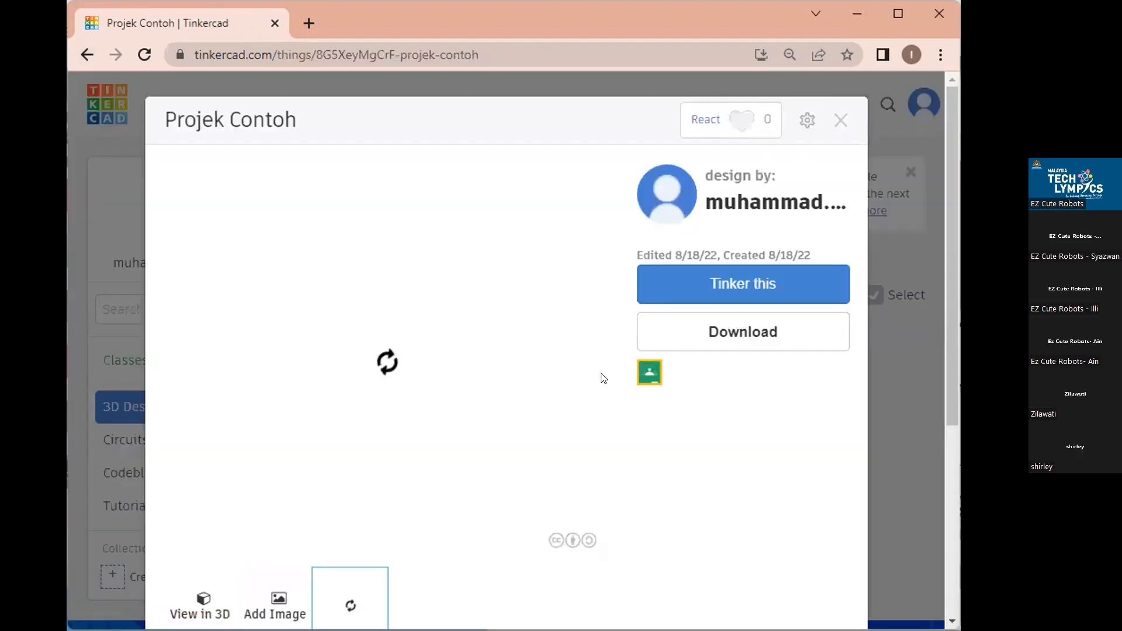
{"action": "left_click", "coordinate": [757, 283]}
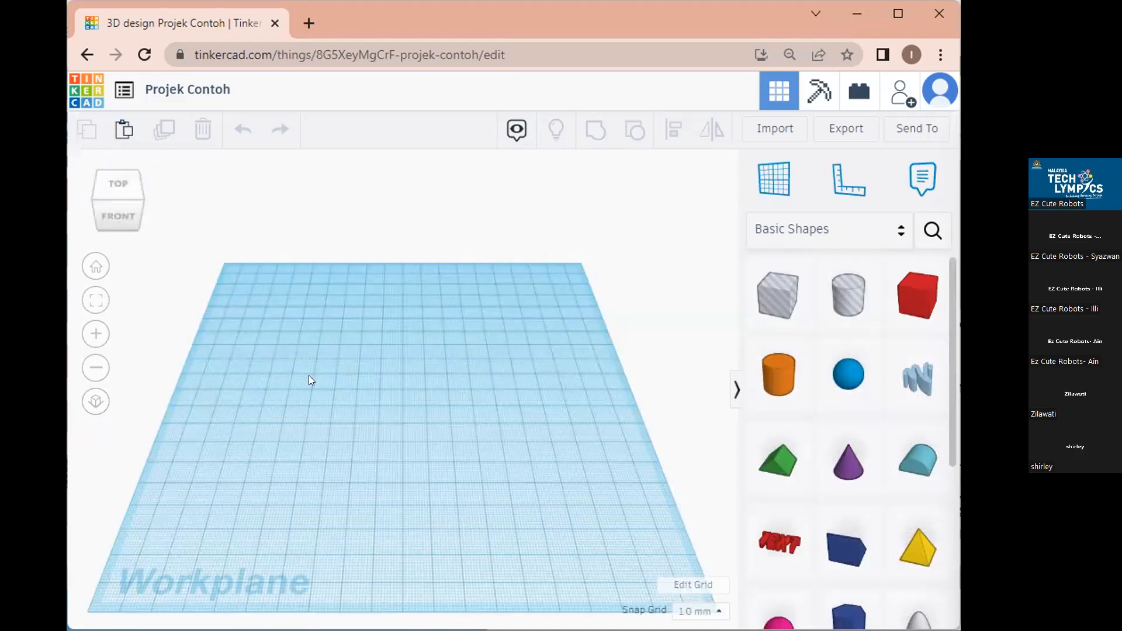
{"action": "left_click", "coordinate": [125, 130]}
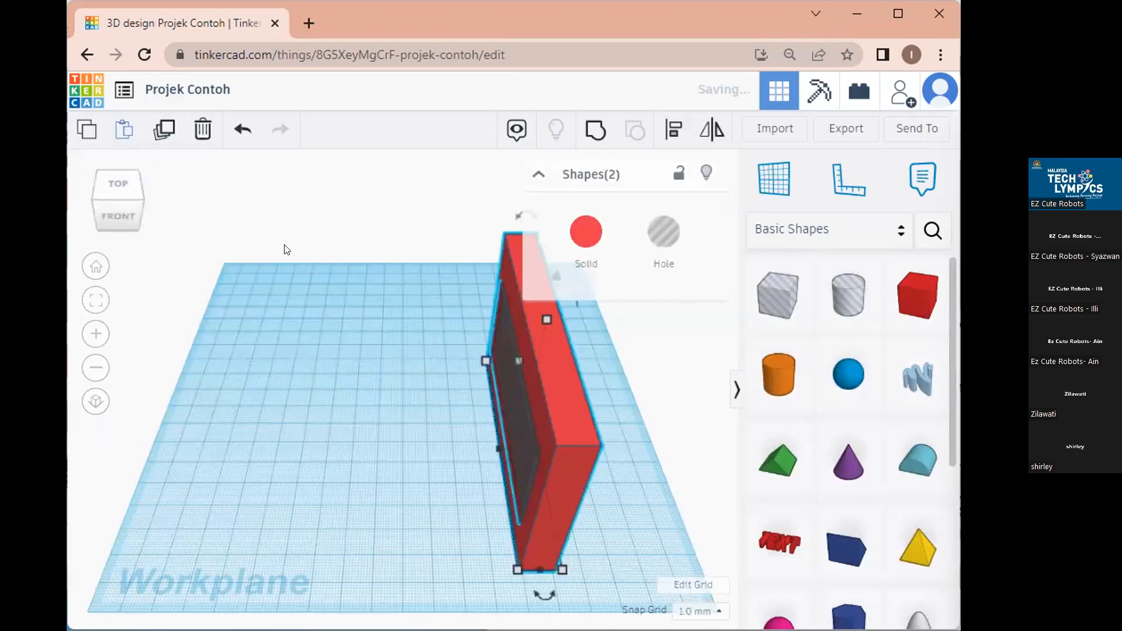
{"action": "key", "text": "Delete"}
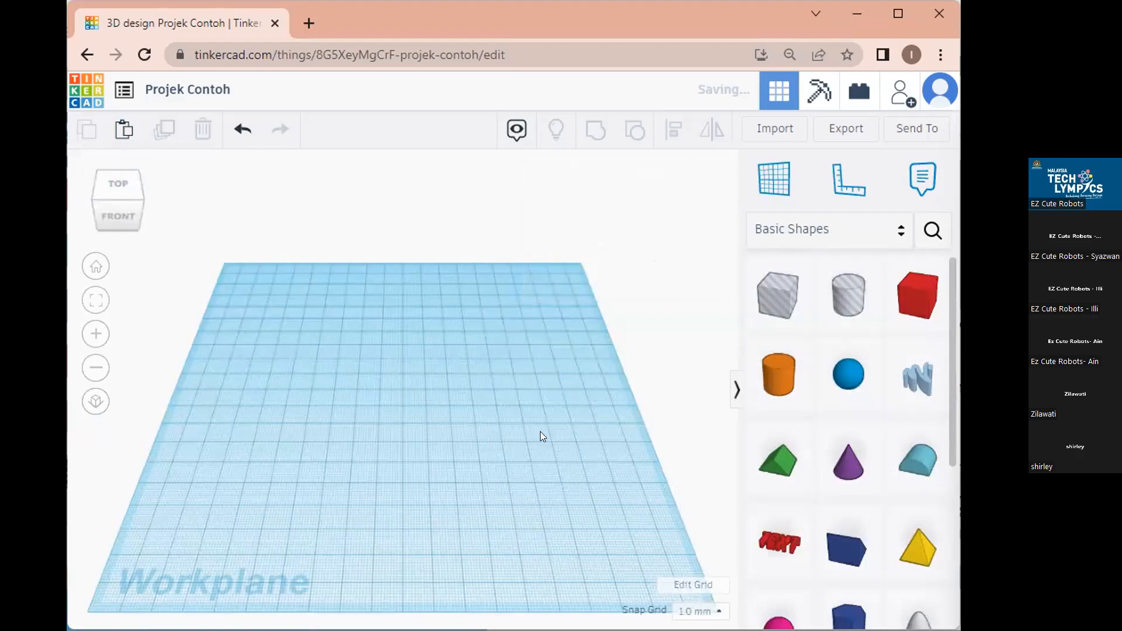
{"action": "left_click", "coordinate": [241, 130]}
{"action": "left_click", "coordinate": [245, 131]}
{"action": "left_click", "coordinate": [275, 131]}
{"action": "left_click", "coordinate": [274, 131]}
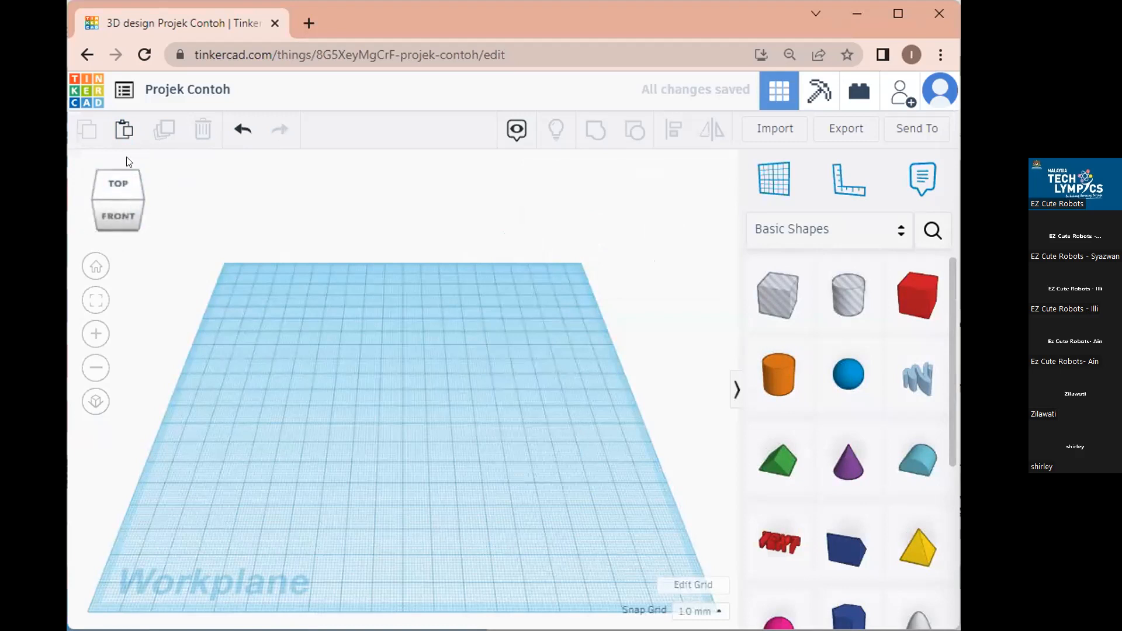
{"action": "left_click", "coordinate": [131, 217]}
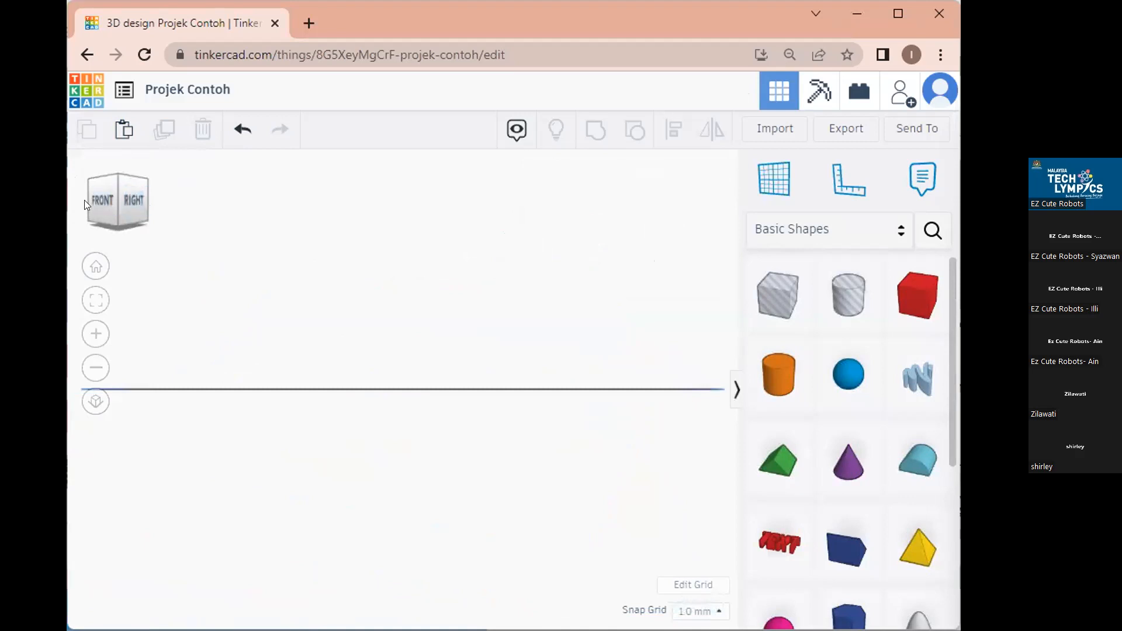
{"action": "left_click", "coordinate": [113, 173]}
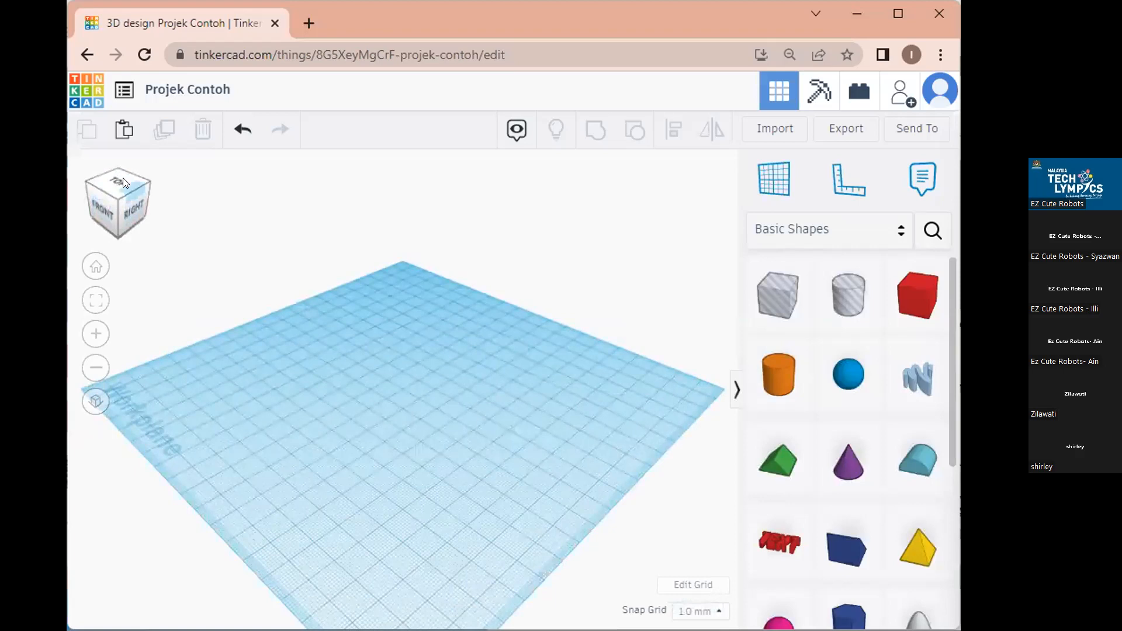
{"action": "left_click", "coordinate": [128, 205]}
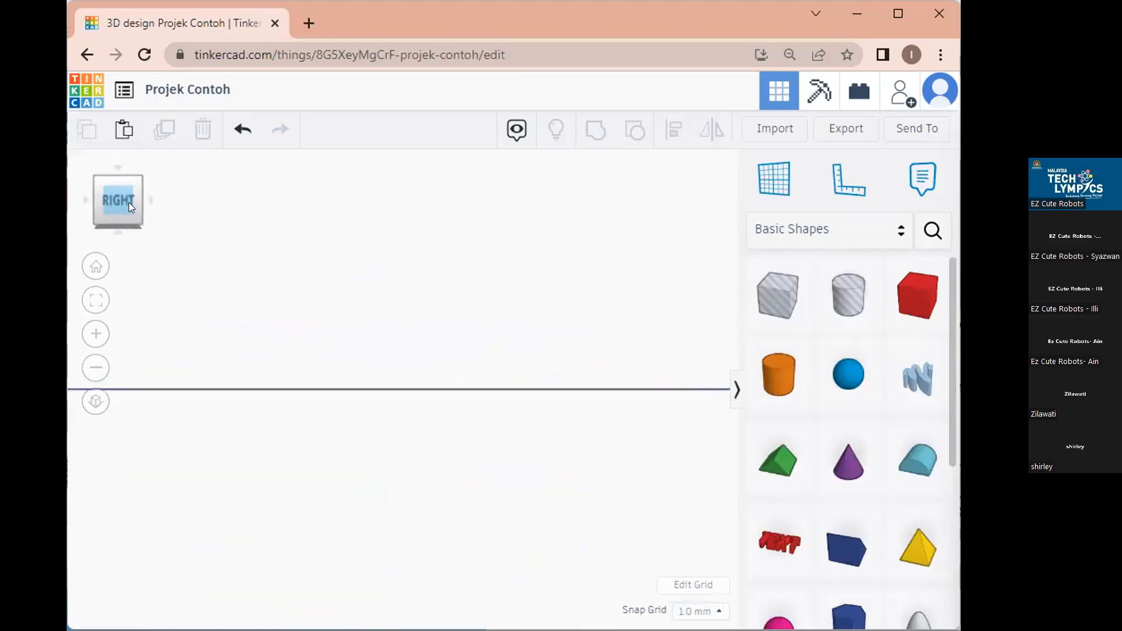
{"action": "left_click", "coordinate": [129, 202]}
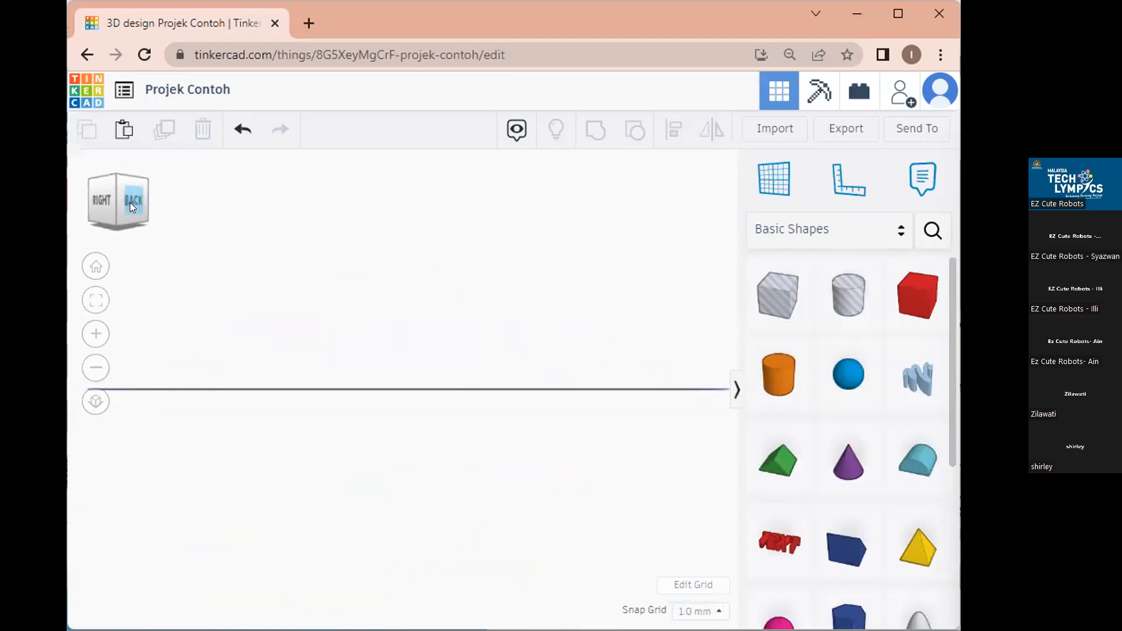
{"action": "left_click", "coordinate": [140, 201]}
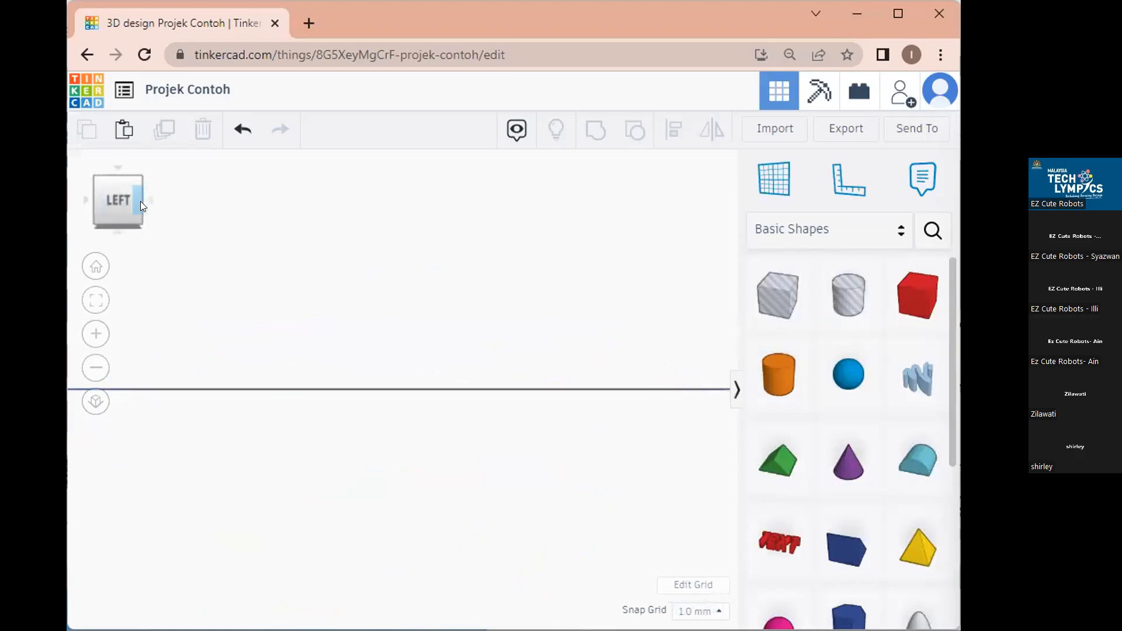
{"action": "left_click", "coordinate": [141, 201]}
{"action": "left_click", "coordinate": [123, 174]}
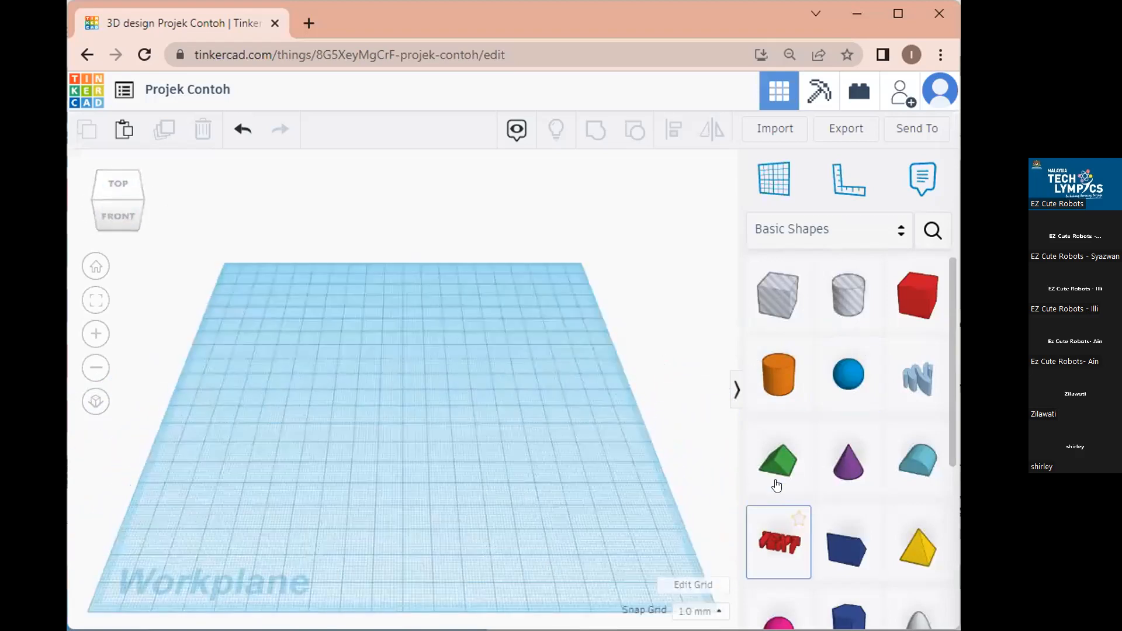
Place a Roof on the workplane, resize it to 54 by 49, and check it from several views.
{"action": "left_click_drag", "start_coordinate": [778, 470], "coordinate": [388, 401]}
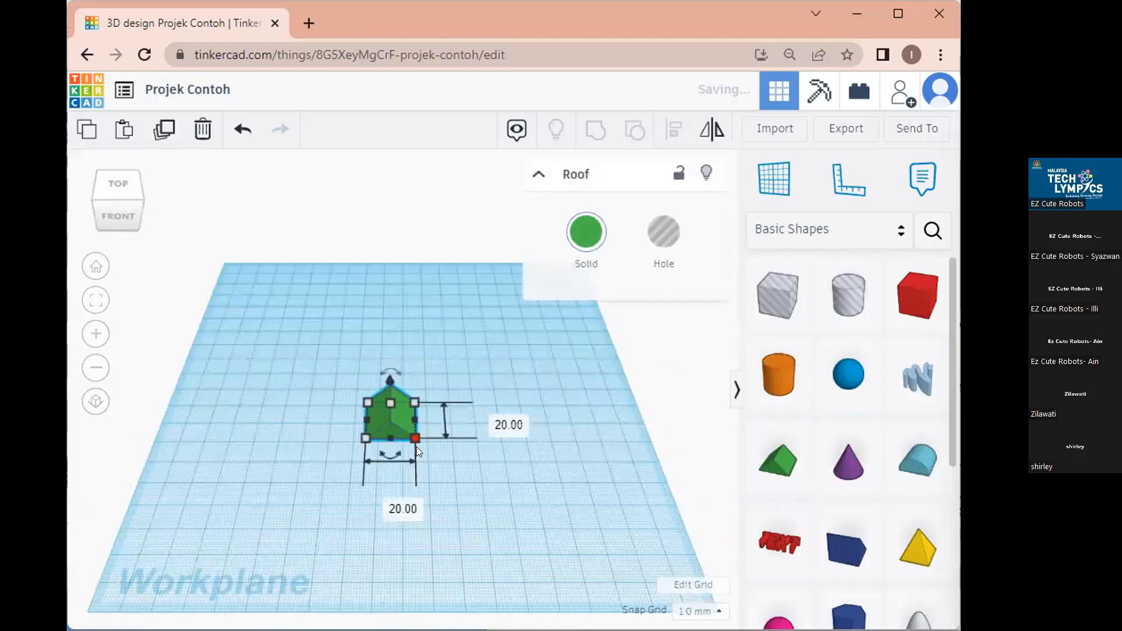
{"action": "left_click_drag", "start_coordinate": [414, 439], "coordinate": [506, 497]}
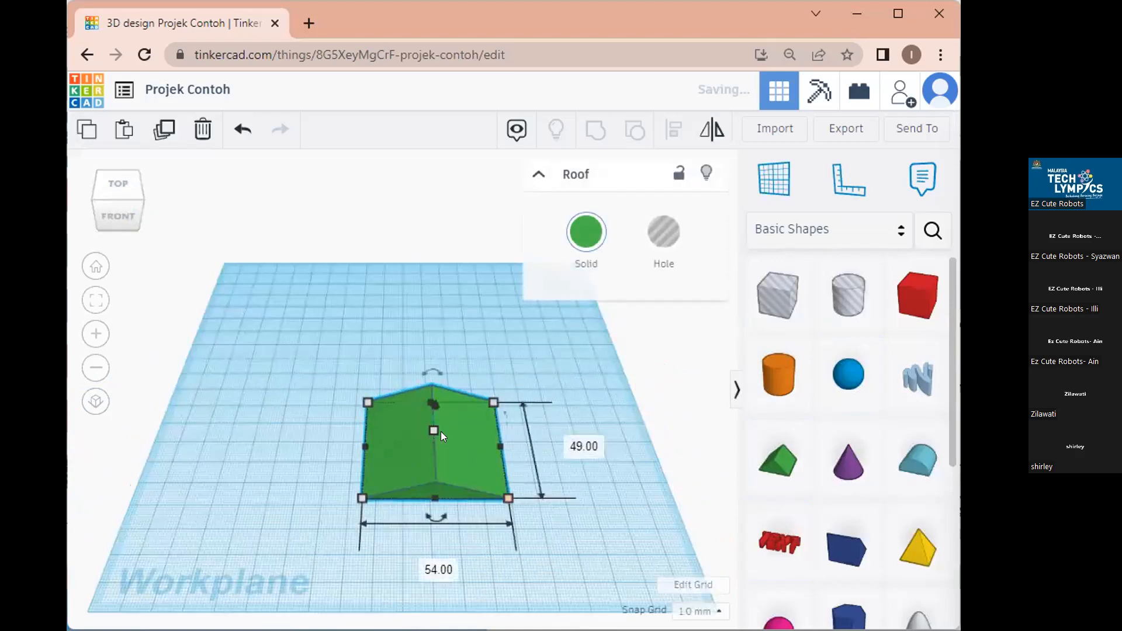
{"action": "left_click", "coordinate": [117, 217]}
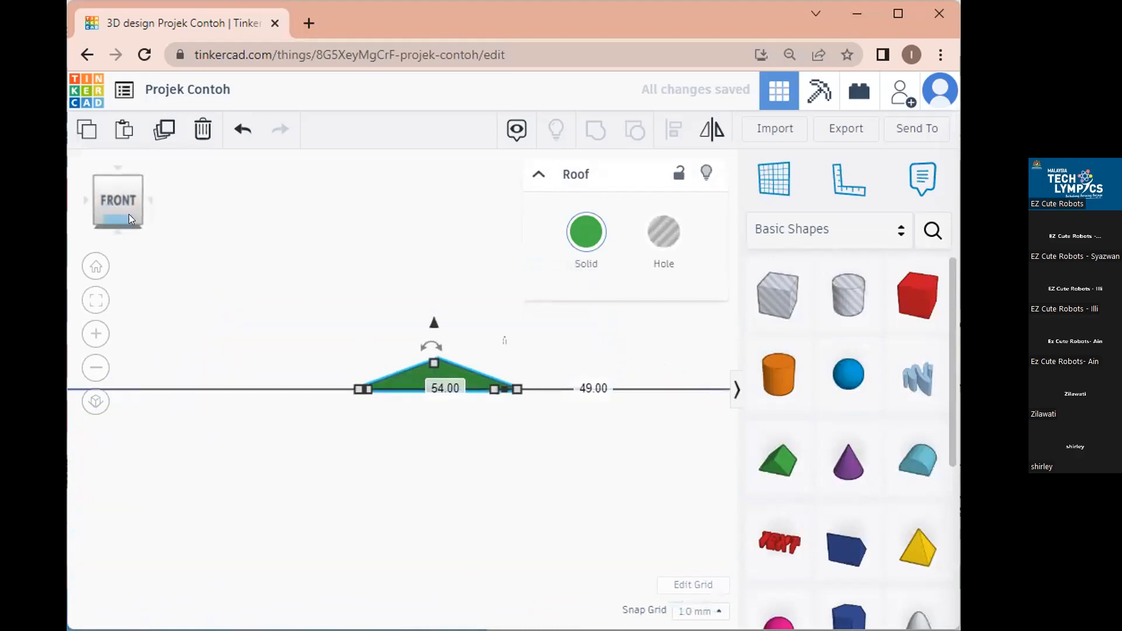
{"action": "left_click", "coordinate": [145, 197]}
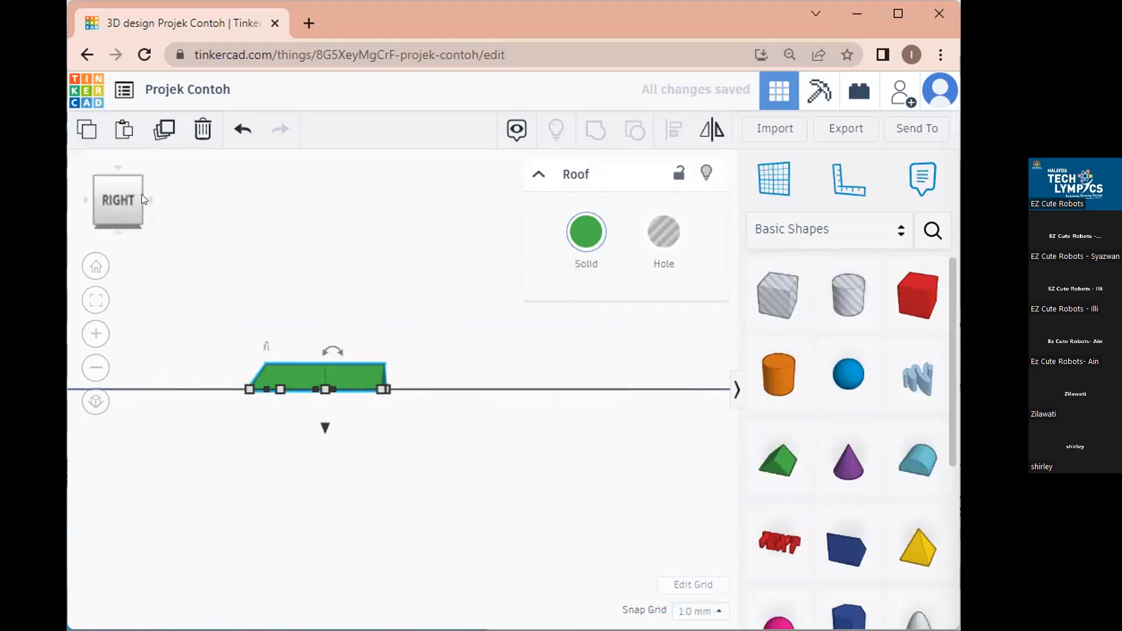
{"action": "left_click", "coordinate": [117, 174]}
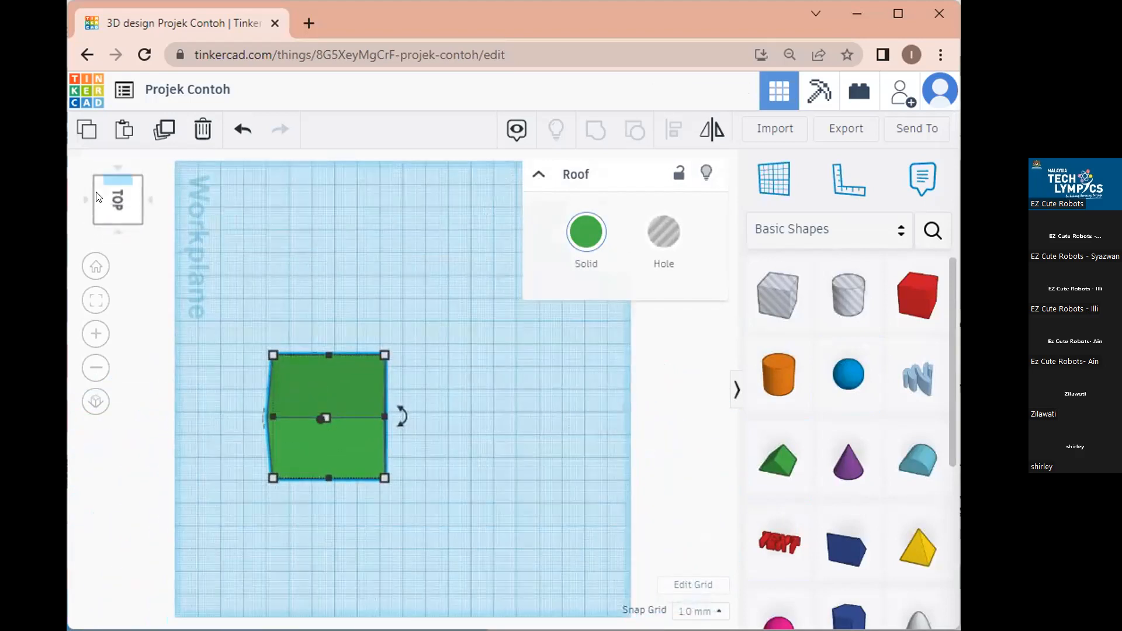
{"action": "left_click", "coordinate": [95, 219]}
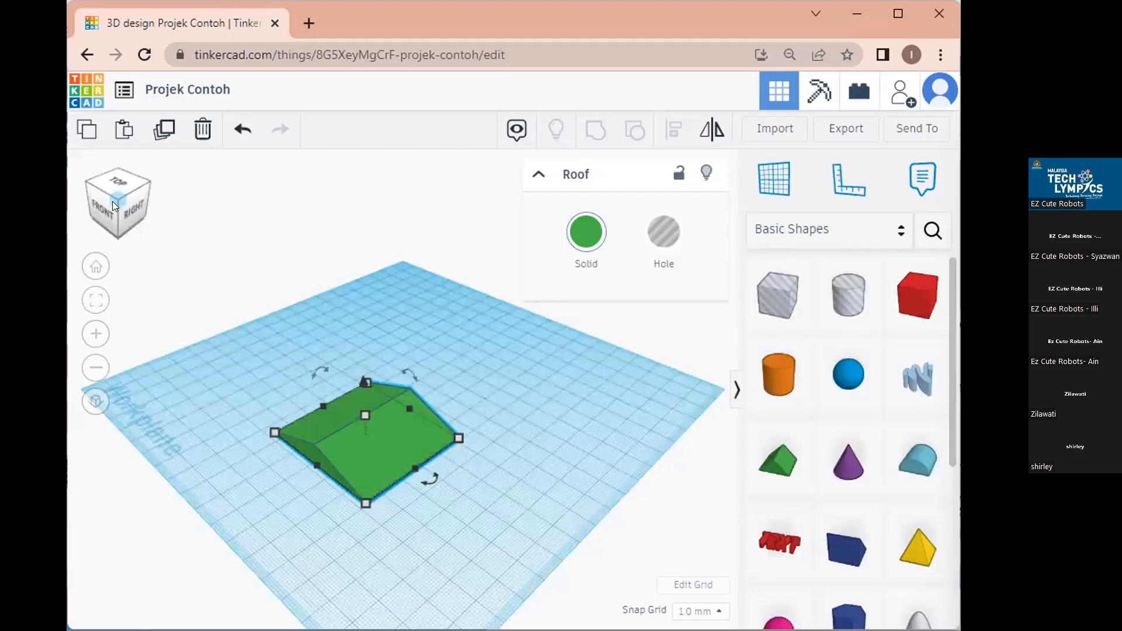
{"action": "left_click", "coordinate": [94, 267]}
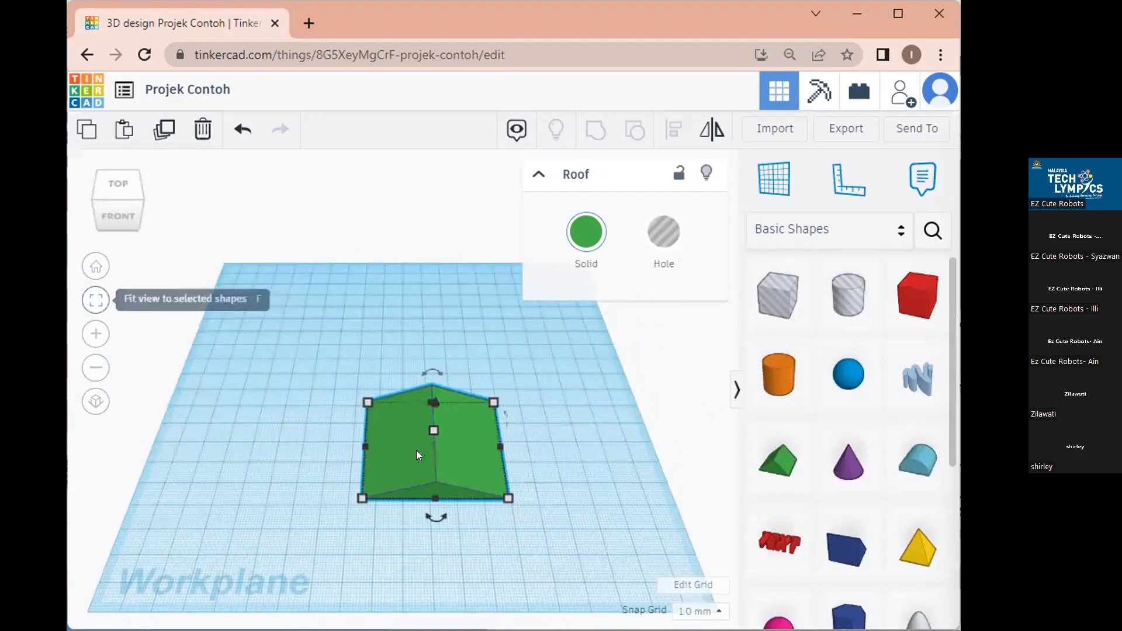
Move the roof back-left at 24 by 28, then add, inspect and delete a cylinder.
{"action": "left_click_drag", "start_coordinate": [398, 432], "coordinate": [297, 396]}
{"action": "left_click_drag", "start_coordinate": [401, 458], "coordinate": [327, 417]}
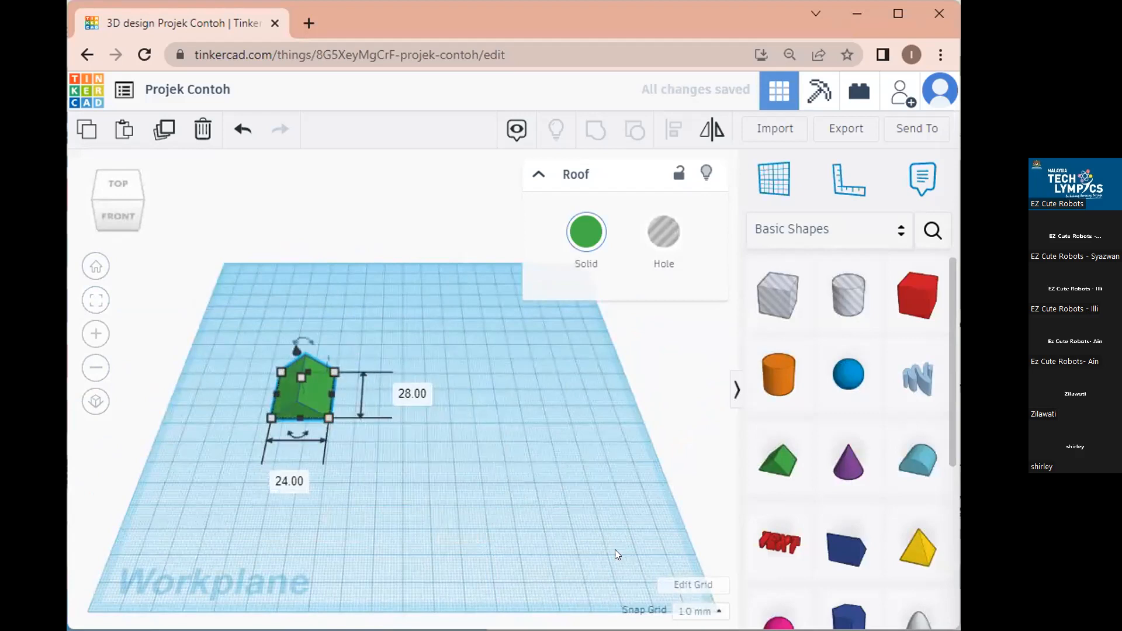
{"action": "left_click_drag", "start_coordinate": [779, 374], "coordinate": [528, 472]}
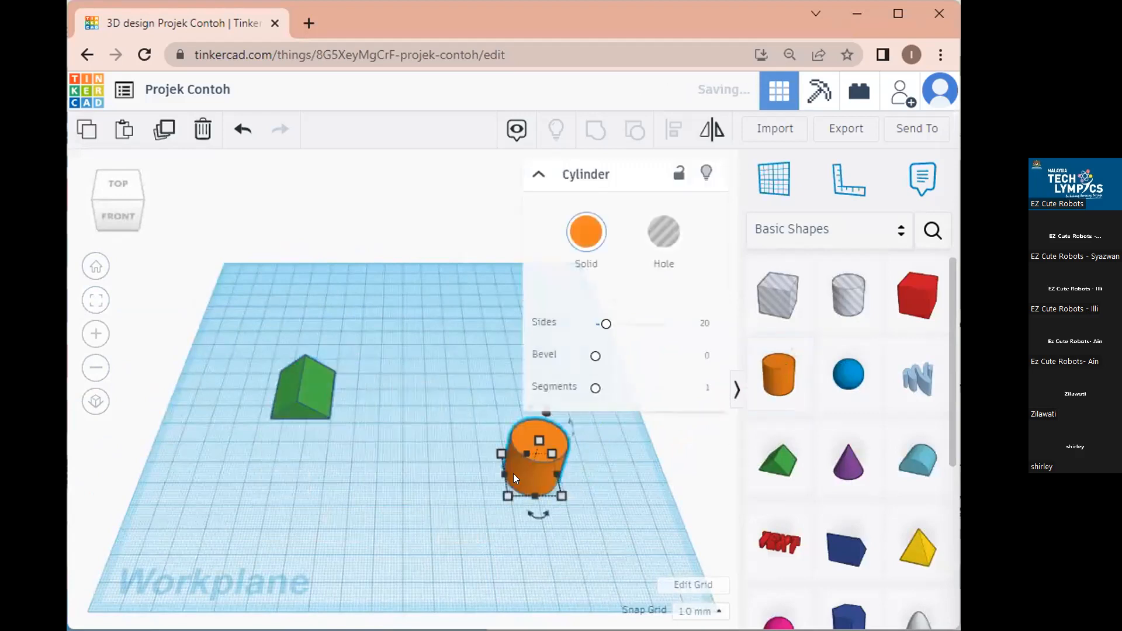
{"action": "left_click", "coordinate": [294, 386]}
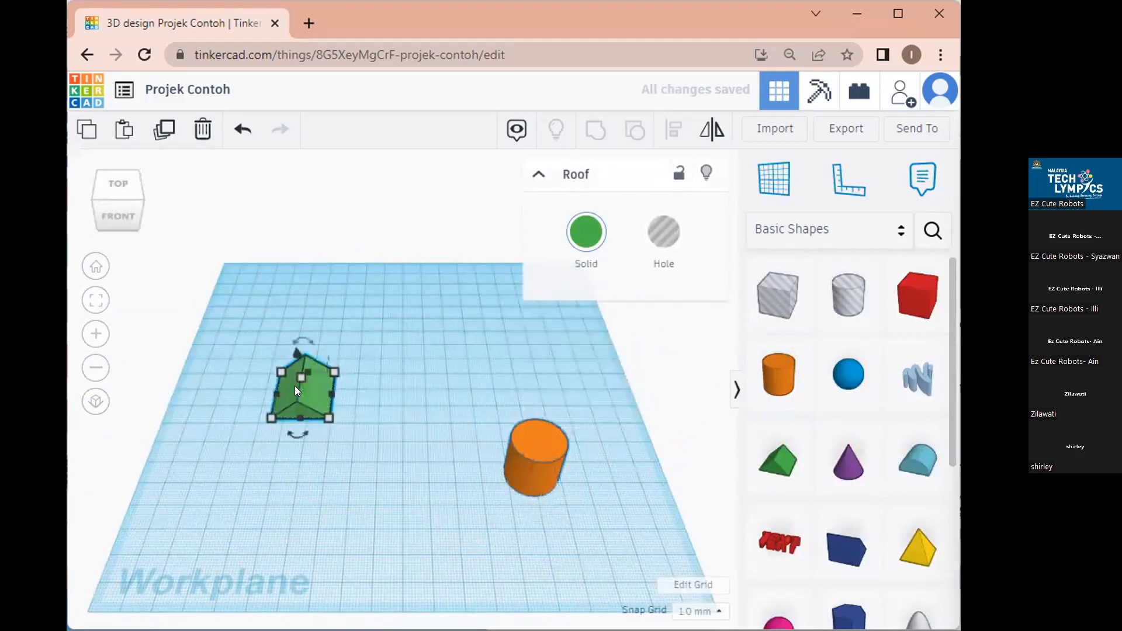
{"action": "left_click", "coordinate": [92, 299]}
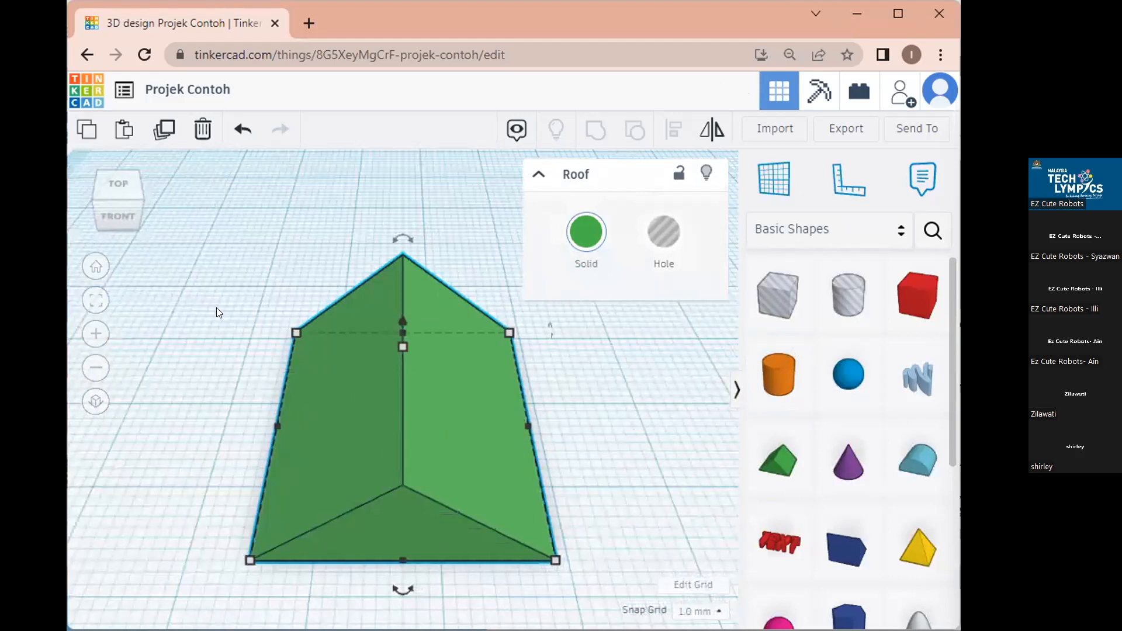
{"action": "left_click", "coordinate": [94, 272]}
{"action": "left_click", "coordinate": [523, 449]}
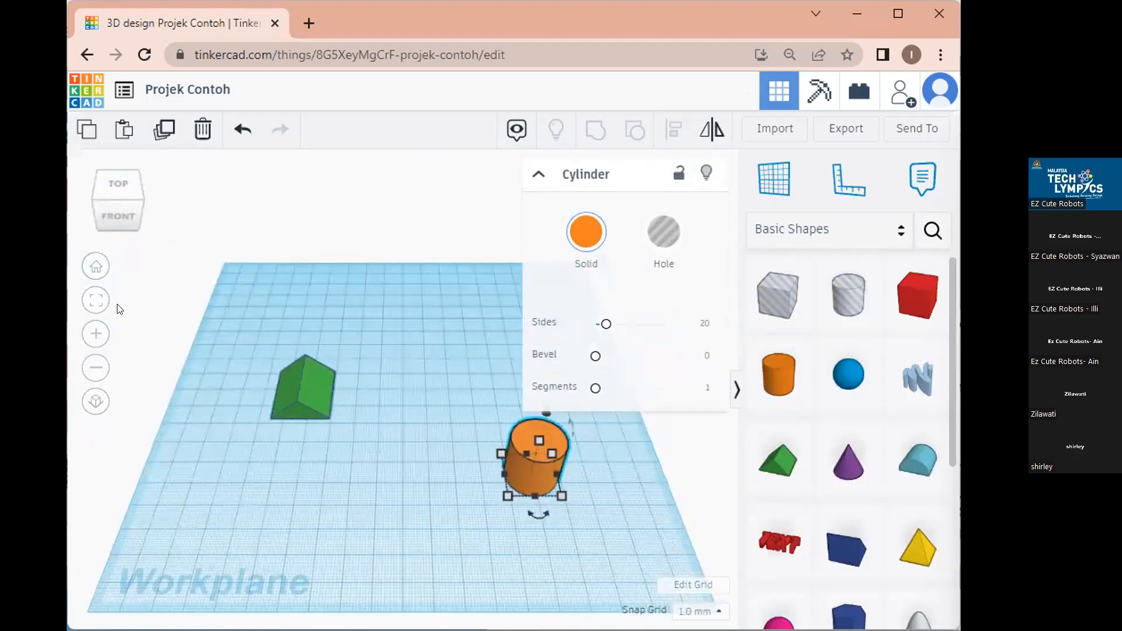
{"action": "left_click", "coordinate": [93, 302]}
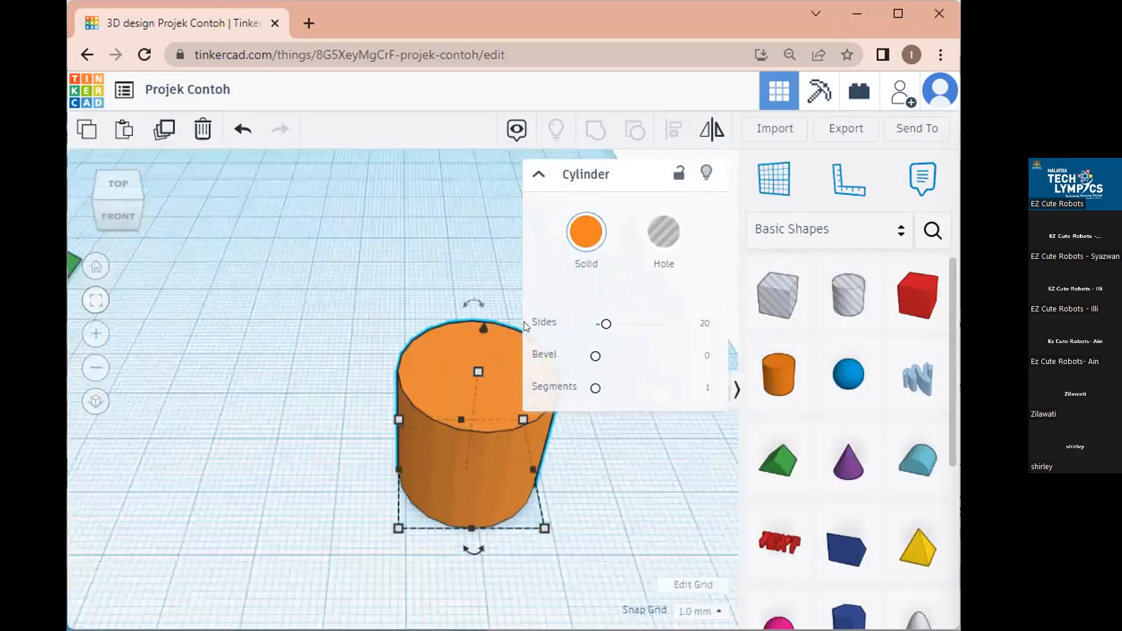
{"action": "left_click", "coordinate": [93, 268]}
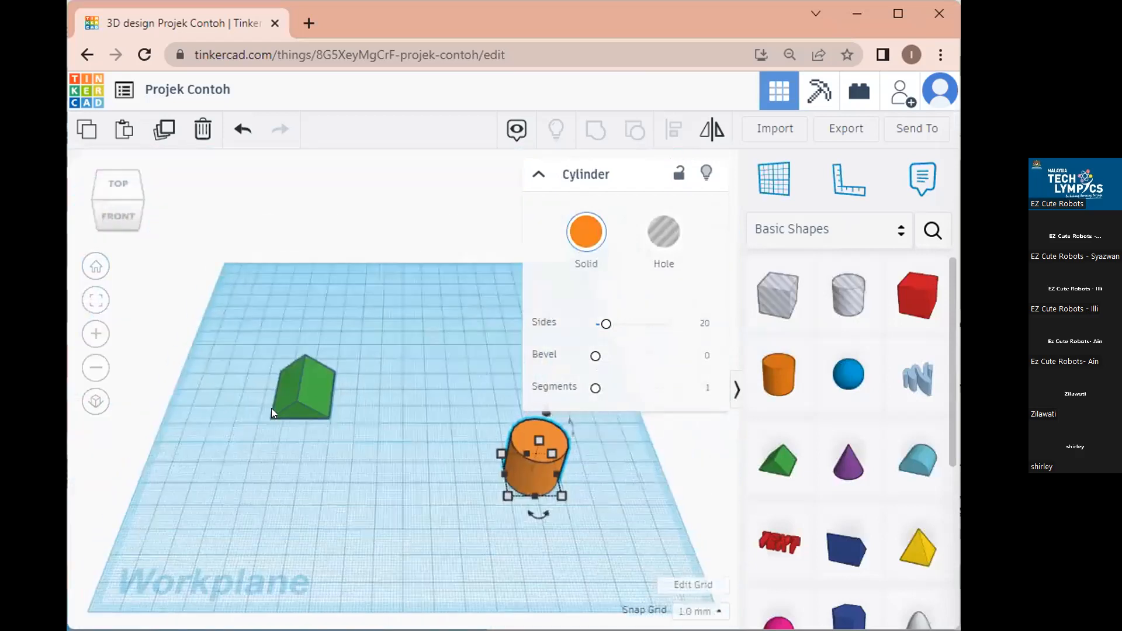
{"action": "key", "text": "Delete"}
Switch to orthographic view and delete the green roof shape, leaving the workplane empty.
{"action": "left_click", "coordinate": [95, 335]}
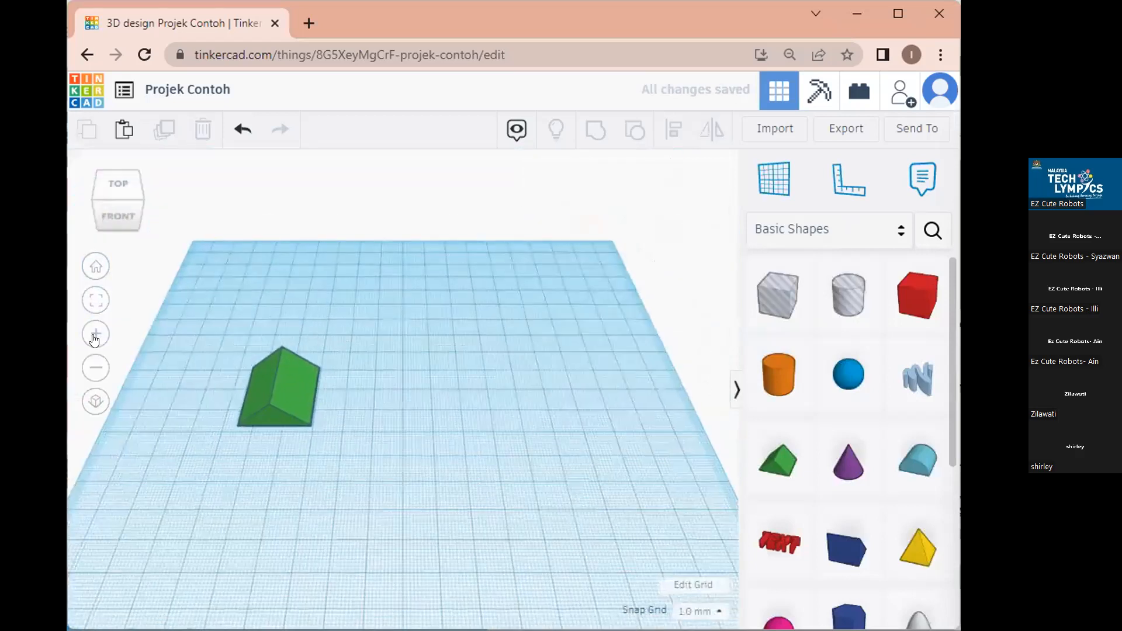
{"action": "left_click", "coordinate": [95, 335]}
{"action": "left_click", "coordinate": [95, 334]}
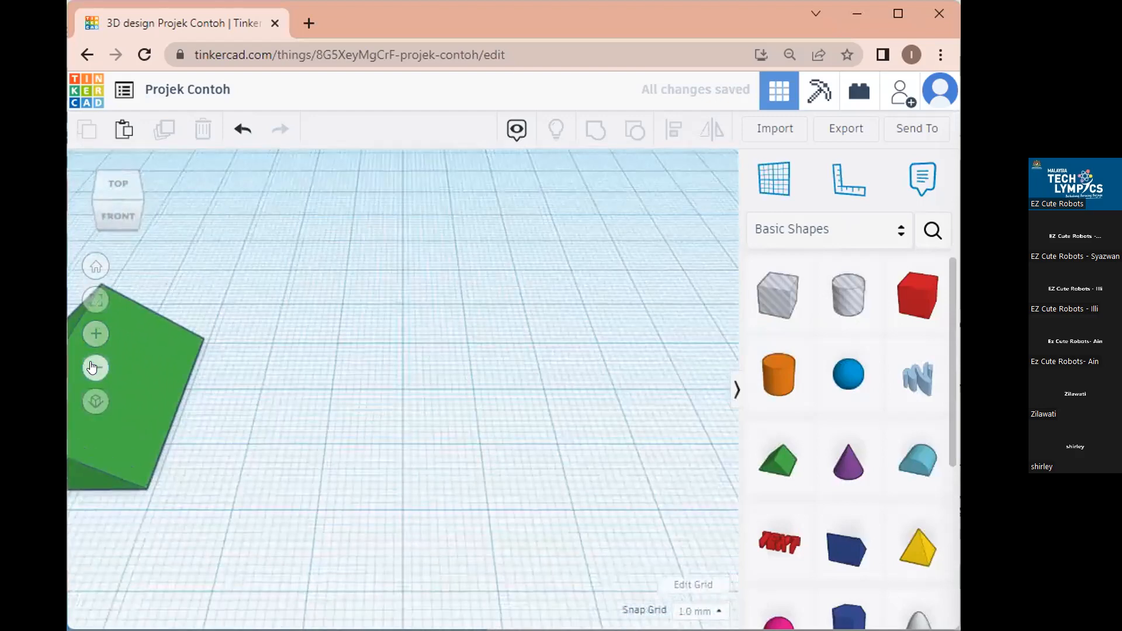
{"action": "left_click", "coordinate": [95, 368]}
{"action": "left_click", "coordinate": [95, 368]}
{"action": "left_click", "coordinate": [95, 368]}
{"action": "left_click", "coordinate": [95, 368]}
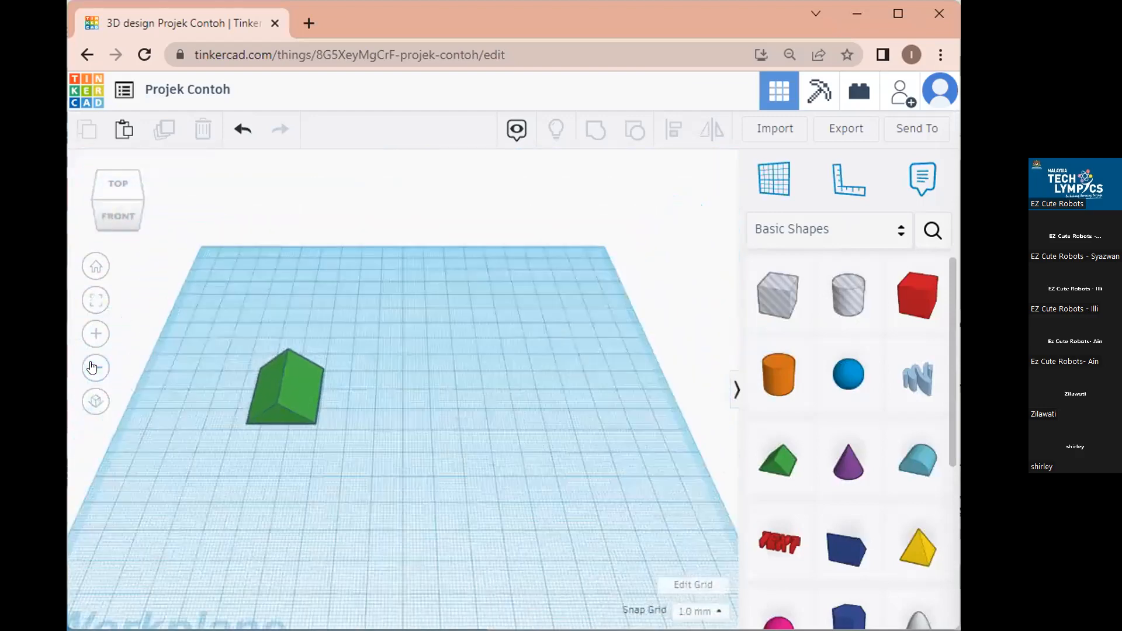
{"action": "left_click", "coordinate": [92, 404]}
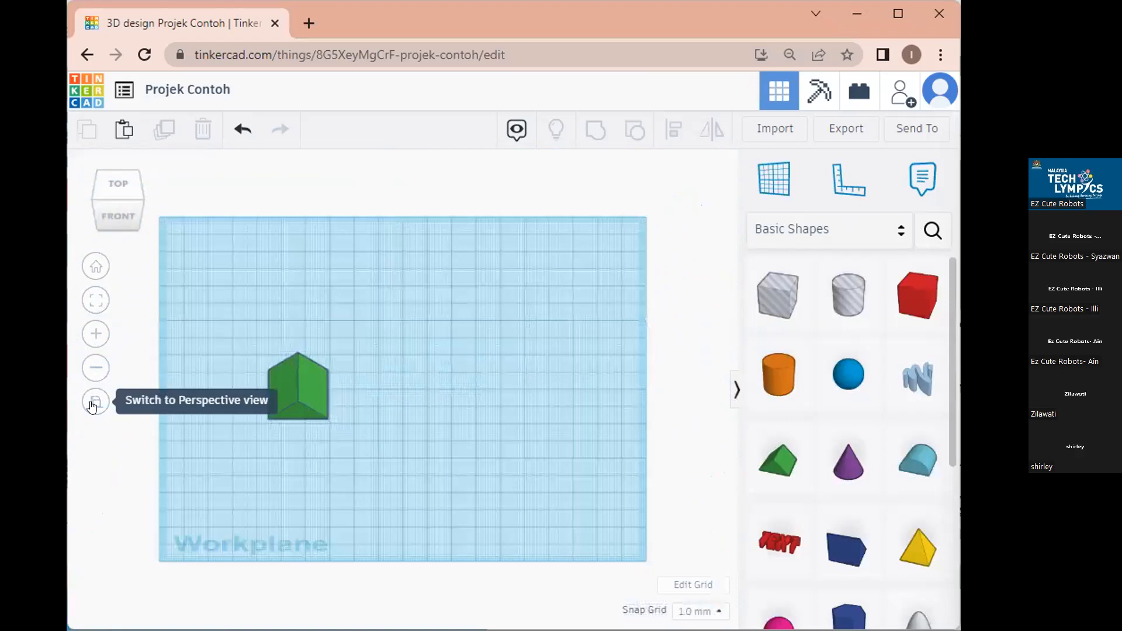
{"action": "left_click", "coordinate": [287, 387]}
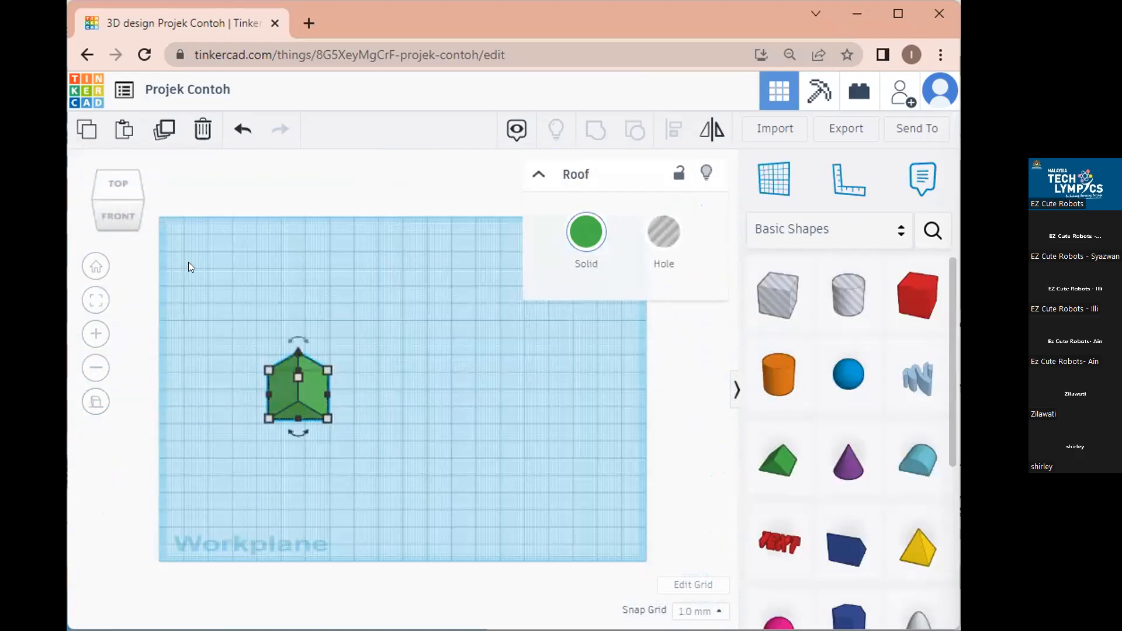
{"action": "key", "text": "Delete"}
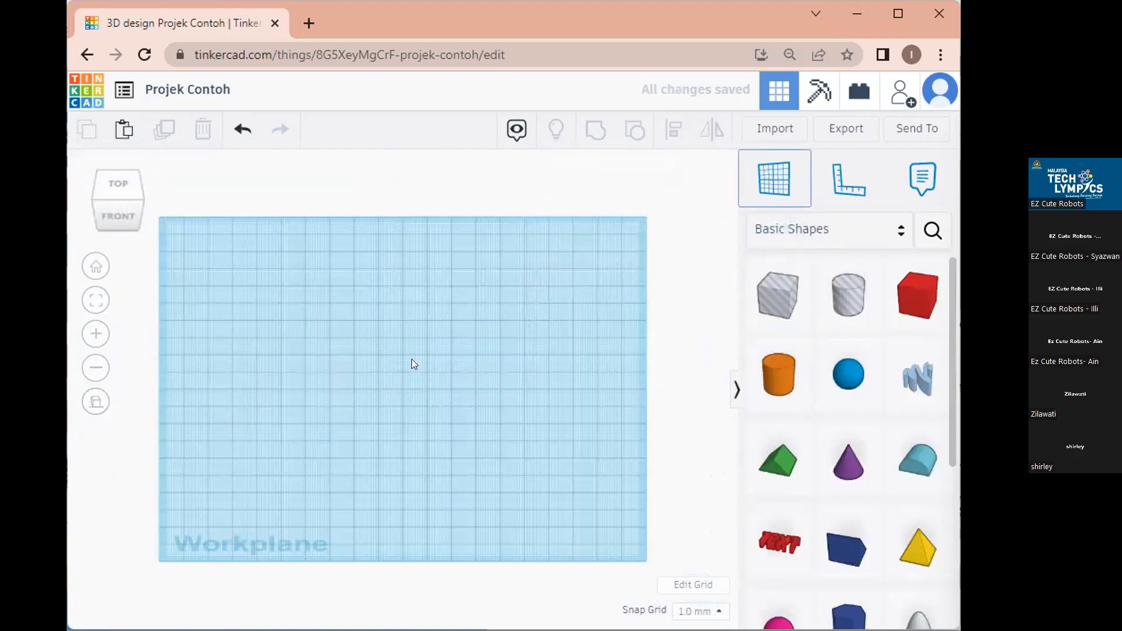
{"action": "left_click", "coordinate": [837, 192]}
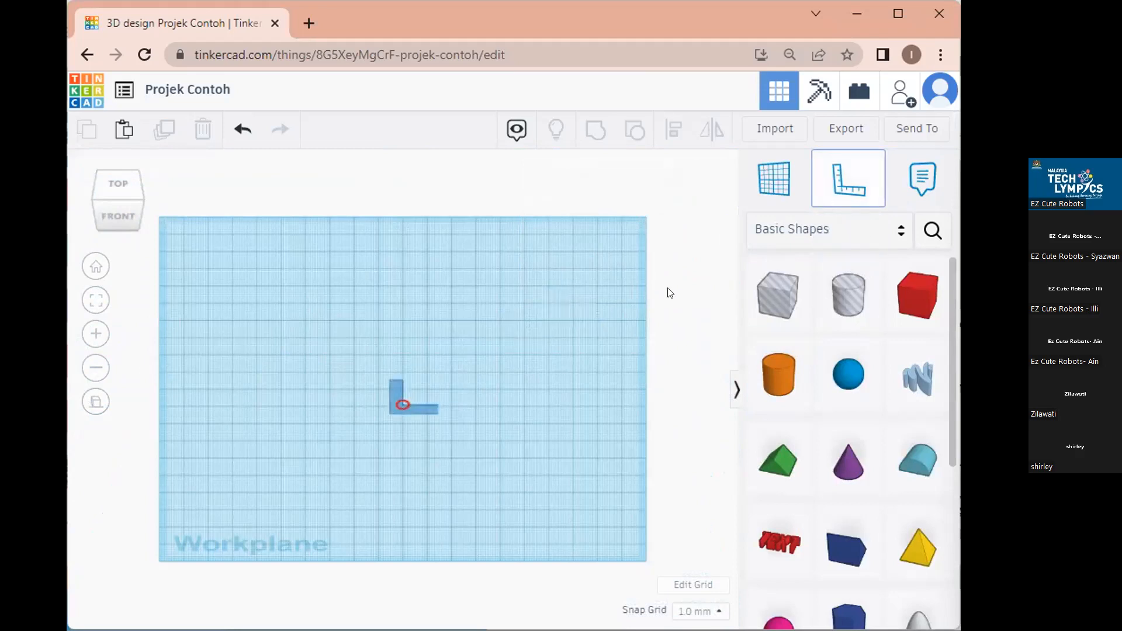
{"action": "left_click", "coordinate": [844, 185]}
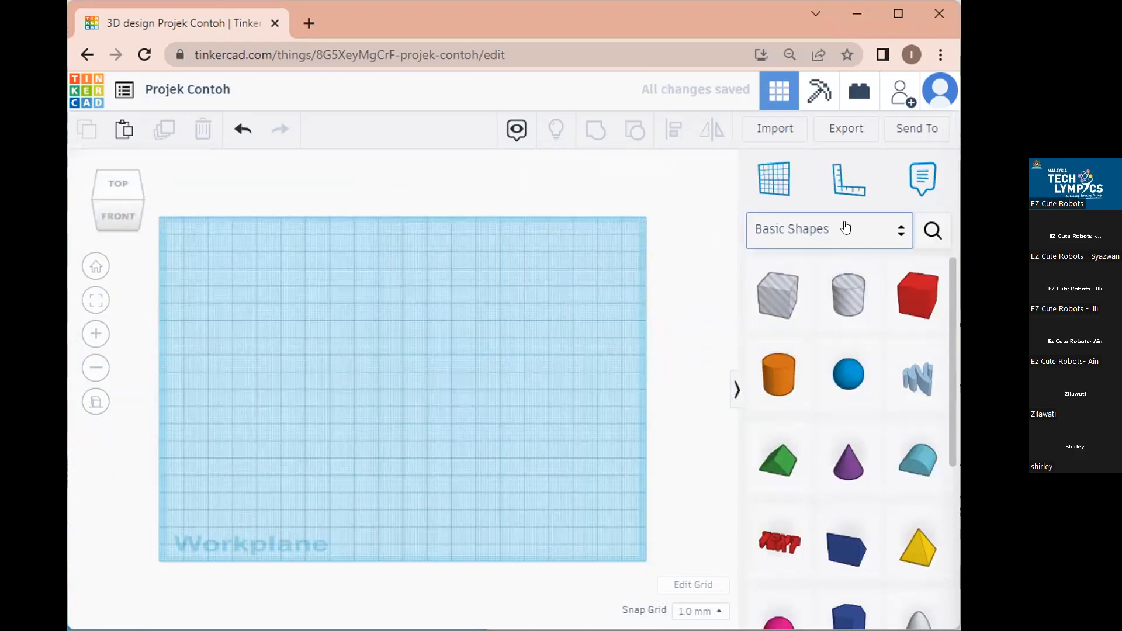
Drop a green Rounded box from Design Starters onto the workplane.
{"action": "left_click", "coordinate": [892, 235]}
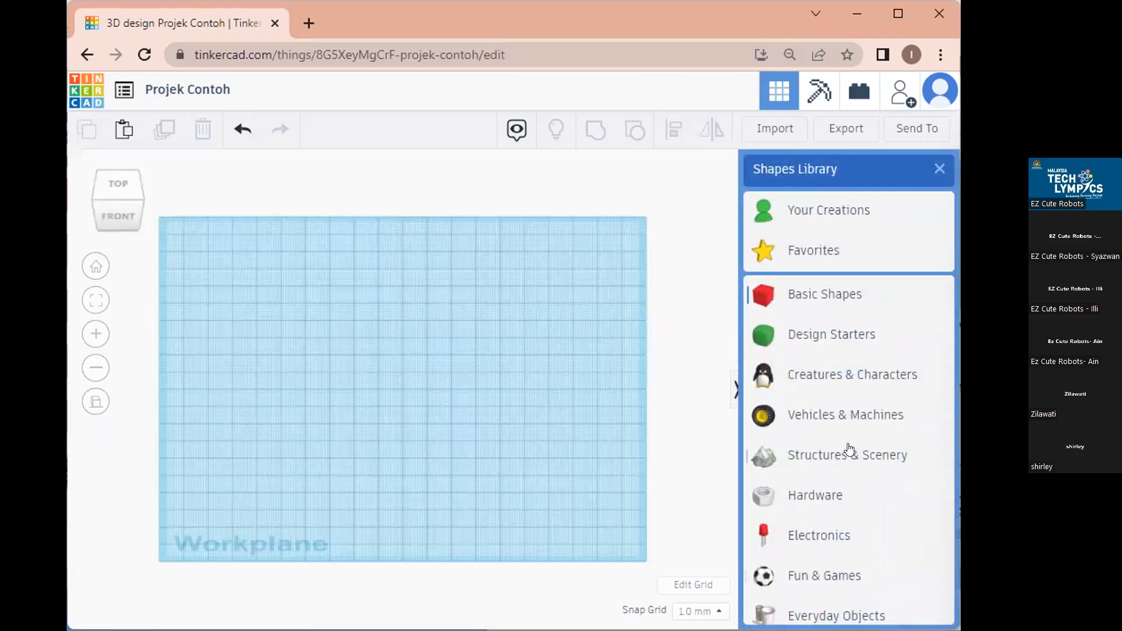
{"action": "left_click", "coordinate": [845, 330]}
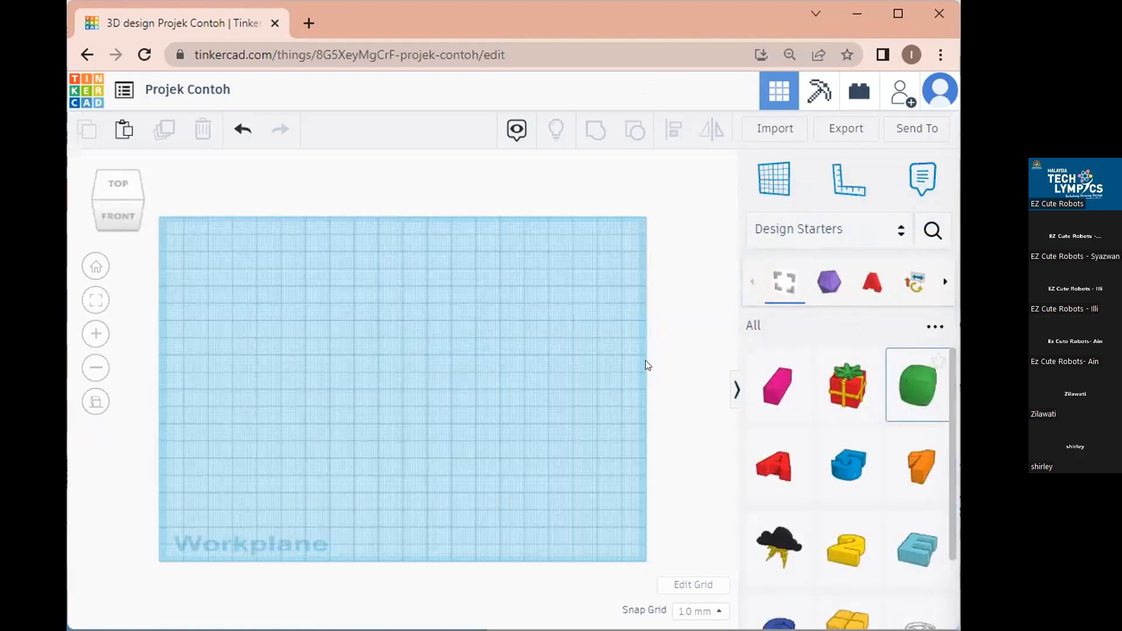
{"action": "left_click", "coordinate": [426, 401]}
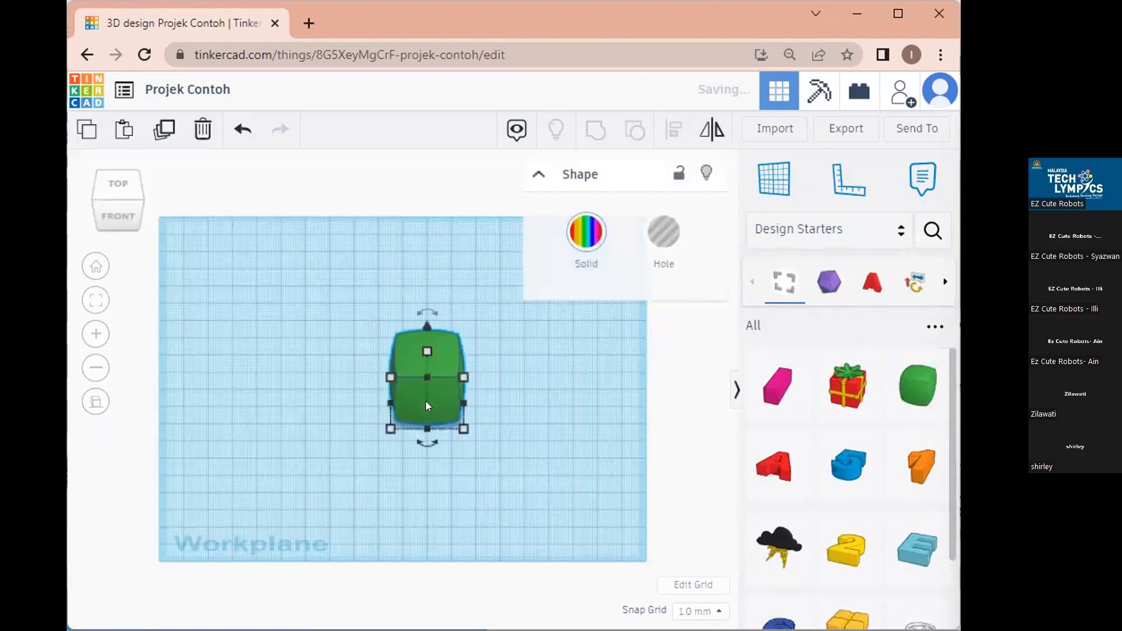
Add a red Box and an orange Cylinder from Basic Shapes beside it.
{"action": "left_click", "coordinate": [830, 230]}
{"action": "left_click", "coordinate": [834, 292]}
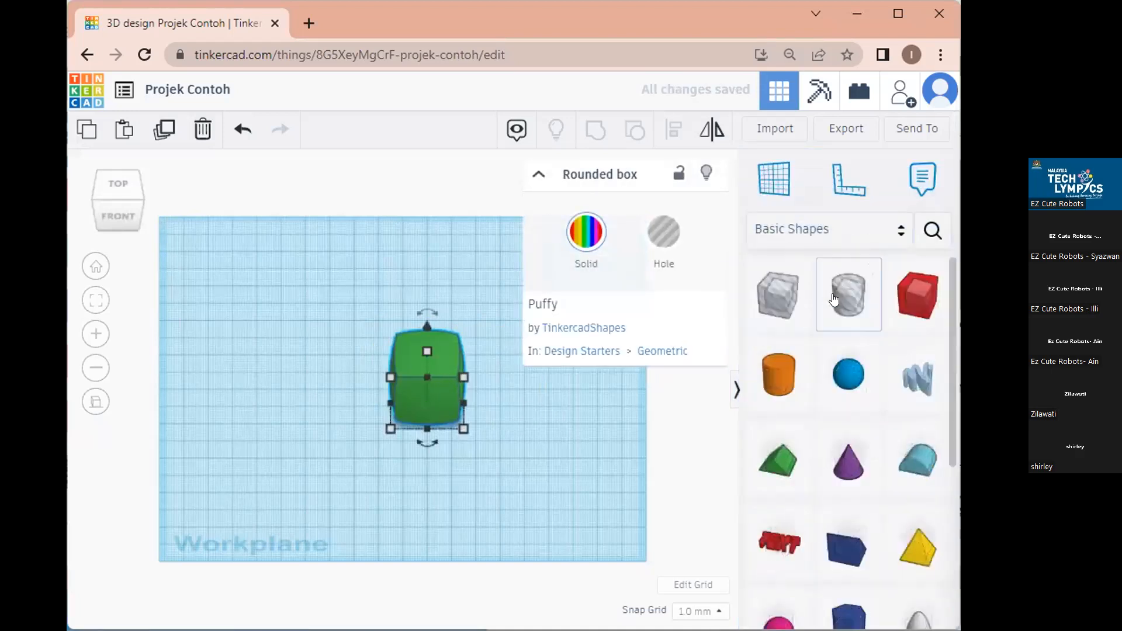
{"action": "left_click", "coordinate": [916, 295]}
{"action": "left_click", "coordinate": [302, 390]}
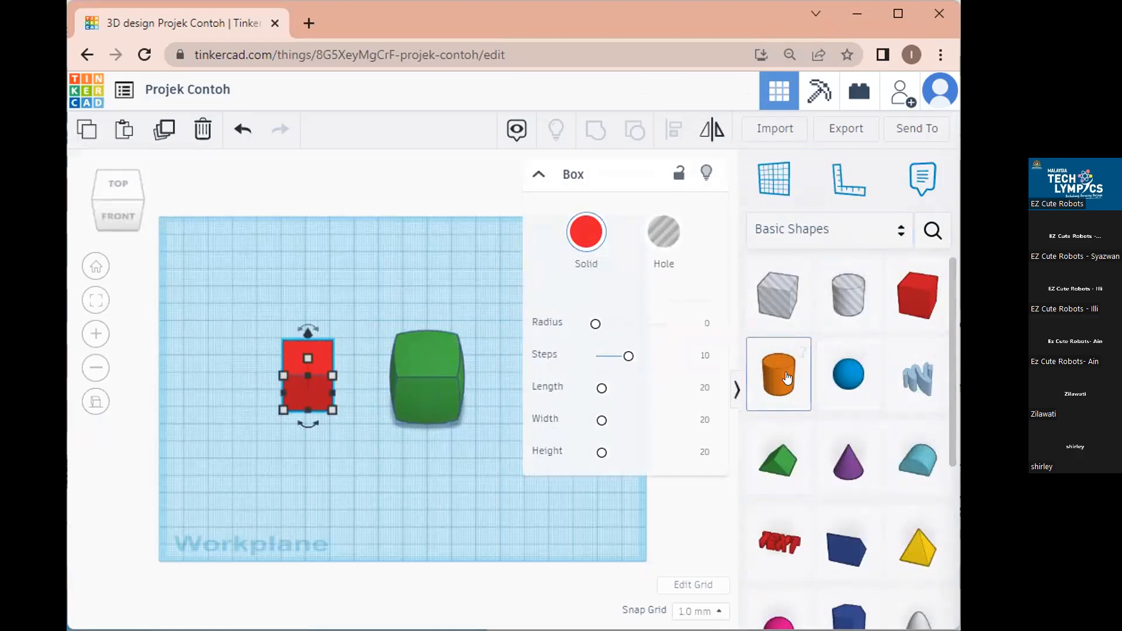
{"action": "left_click_drag", "start_coordinate": [787, 379], "coordinate": [501, 403]}
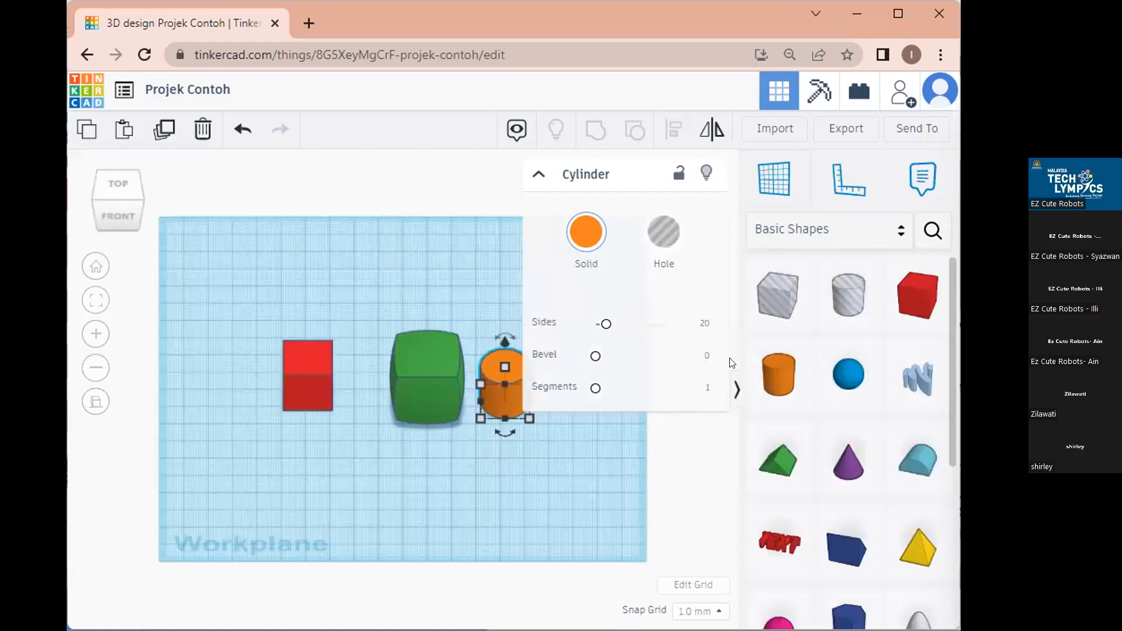
Move the red box, green rounded box and orange cylinder up and to the left.
{"action": "left_click", "coordinate": [538, 461]}
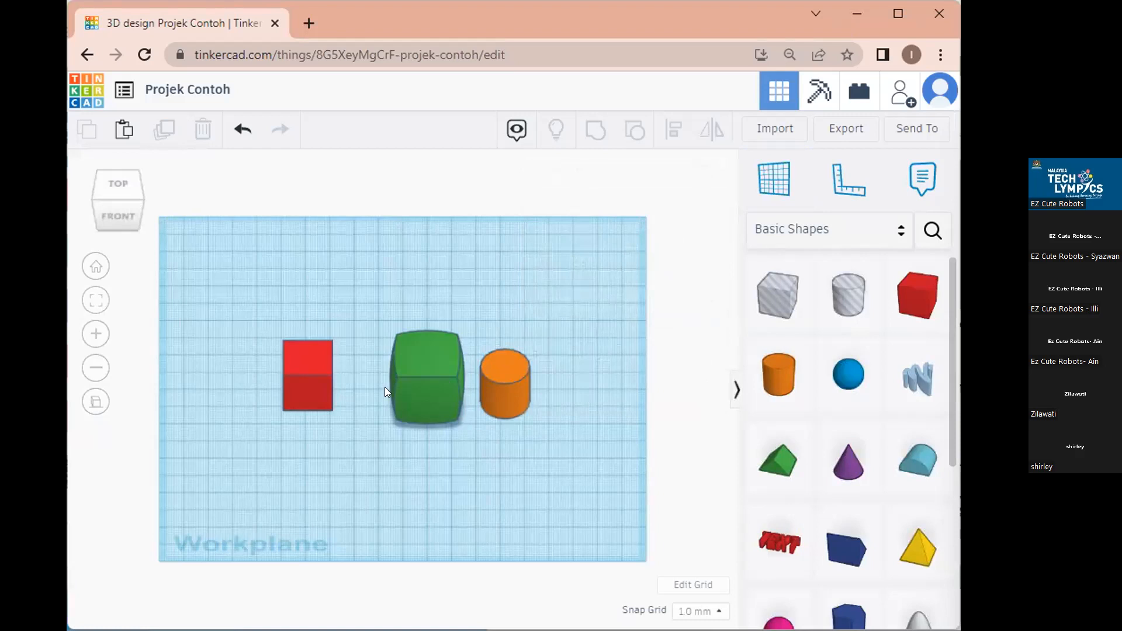
{"action": "left_click_drag", "start_coordinate": [311, 371], "coordinate": [260, 315]}
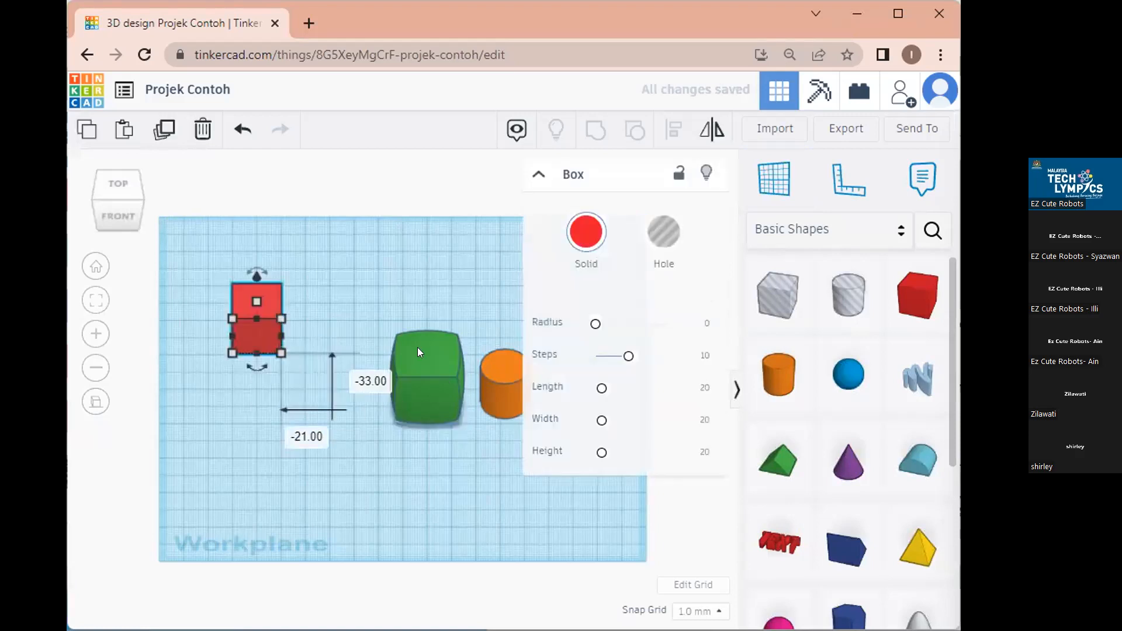
{"action": "left_click_drag", "start_coordinate": [417, 351], "coordinate": [341, 358]}
{"action": "left_click_drag", "start_coordinate": [494, 380], "coordinate": [453, 325]}
Marquee-select all three shapes and delete them.
{"action": "left_click", "coordinate": [498, 475]}
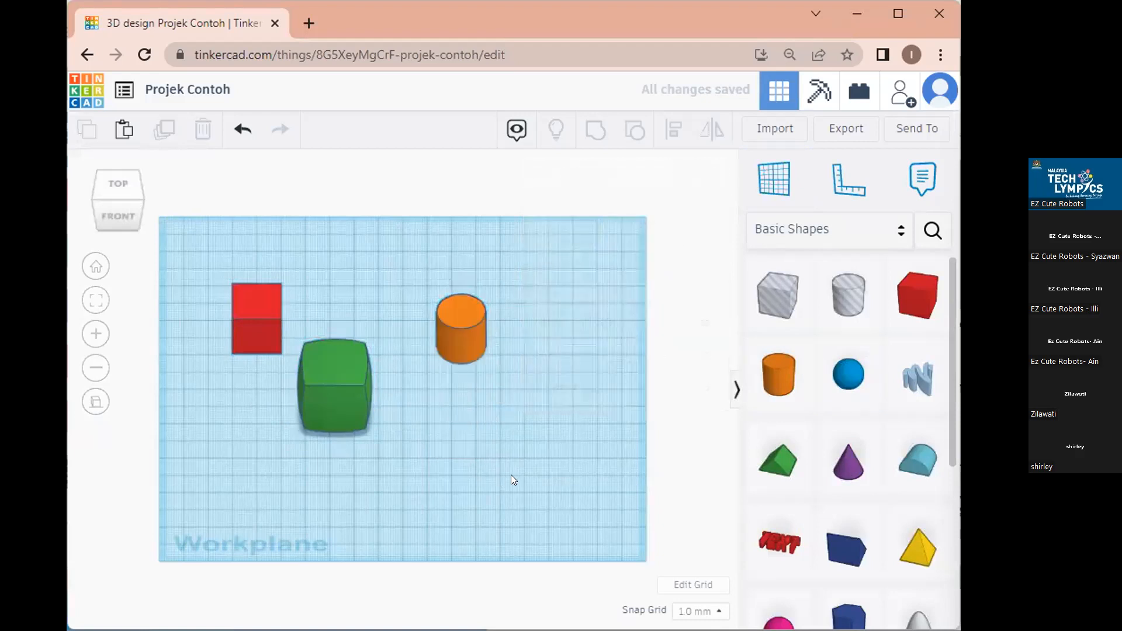
{"action": "left_click_drag", "start_coordinate": [559, 486], "coordinate": [209, 260]}
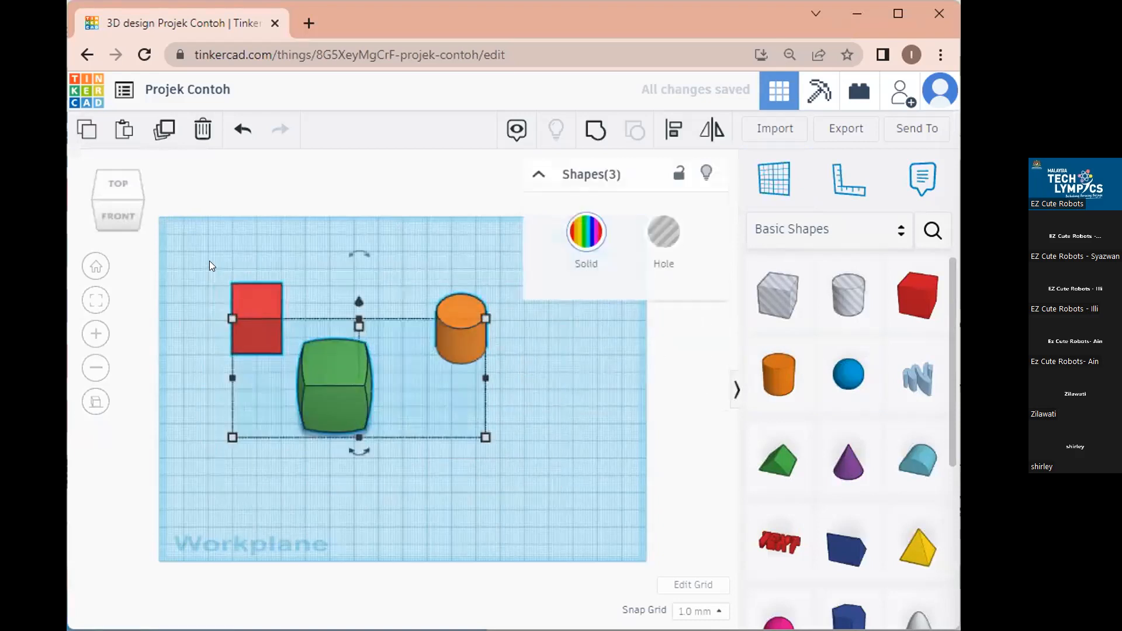
{"action": "key", "text": "Delete"}
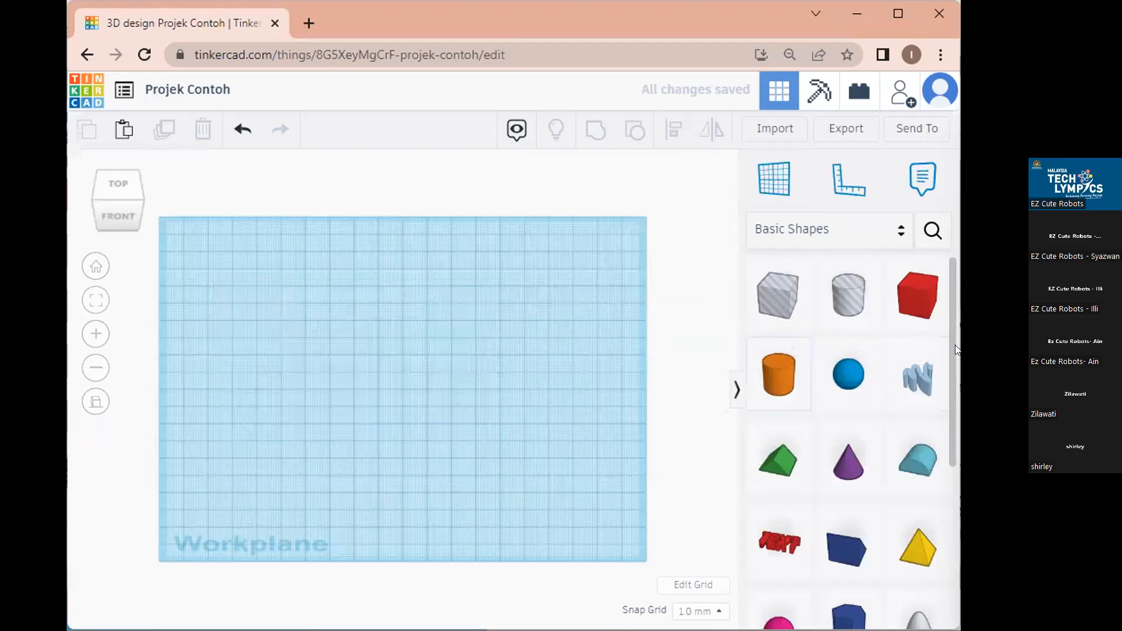
Place a Scribble shape, draw a trial spiral stroke, then undo it.
{"action": "left_click", "coordinate": [916, 383]}
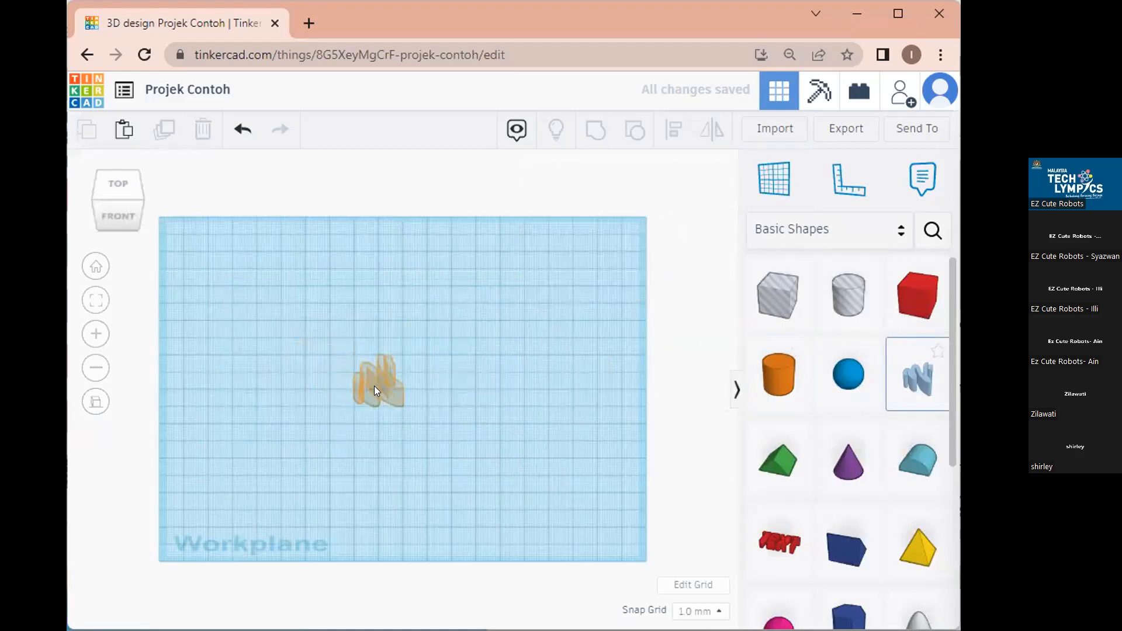
{"action": "left_click", "coordinate": [374, 386]}
{"action": "mouse_move", "coordinate": [450, 399]}
{"action": "left_mouse_down"}
{"action": "mouse_move", "coordinate": [380, 376]}
{"action": "mouse_move", "coordinate": [572, 242]}
{"action": "mouse_move", "coordinate": [268, 327]}
{"action": "mouse_move", "coordinate": [580, 253]}
{"action": "mouse_move", "coordinate": [491, 398]}
{"action": "mouse_move", "coordinate": [690, 314]}
{"action": "left_mouse_up"}
{"action": "left_click_drag", "start_coordinate": [728, 462], "coordinate": [727, 462]}
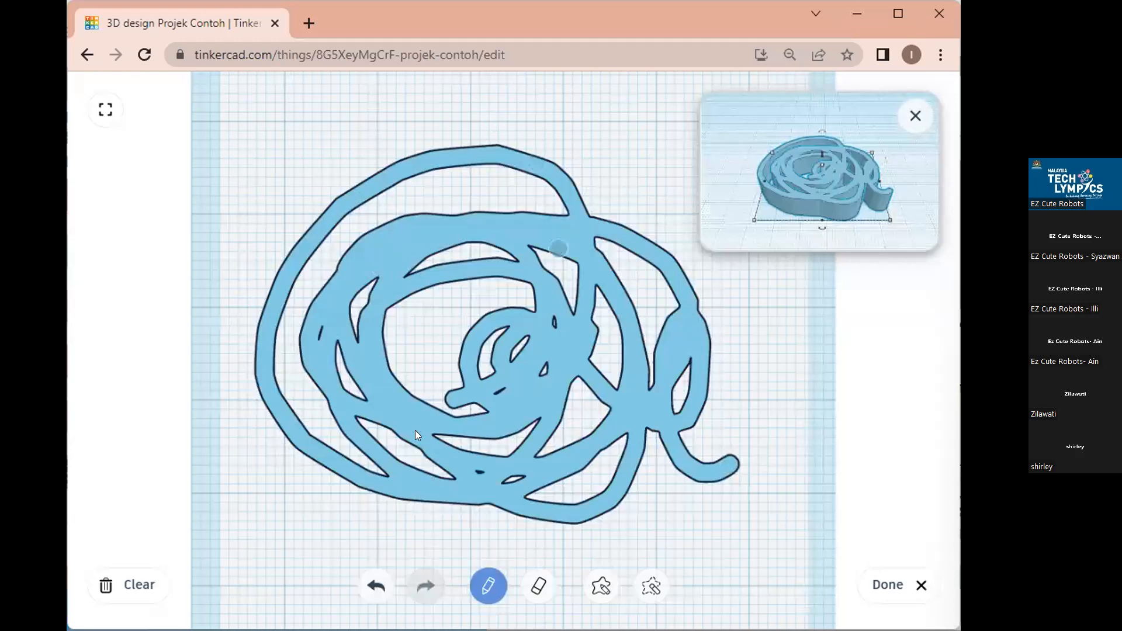
{"action": "key", "text": "ctrl+z"}
Try and undo several sketches, then draw a freehand star with a long tail.
{"action": "mouse_move", "coordinate": [564, 433]}
{"action": "left_mouse_down"}
{"action": "mouse_move", "coordinate": [569, 206]}
{"action": "mouse_move", "coordinate": [385, 243]}
{"action": "mouse_move", "coordinate": [546, 420]}
{"action": "left_mouse_up"}
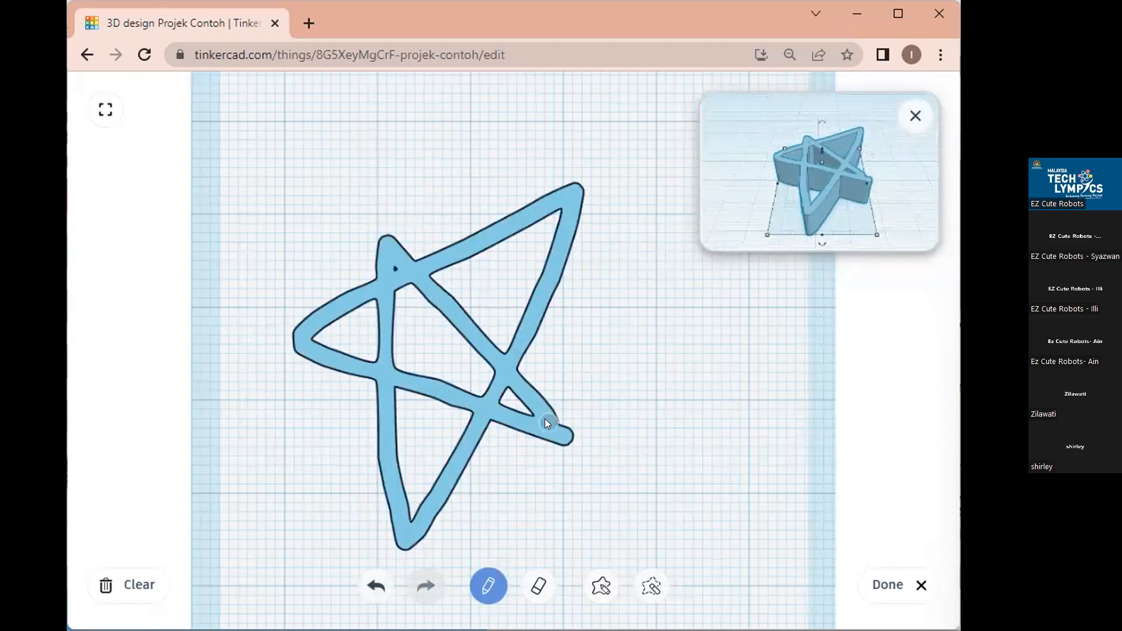
{"action": "key", "text": "ctrl+z"}
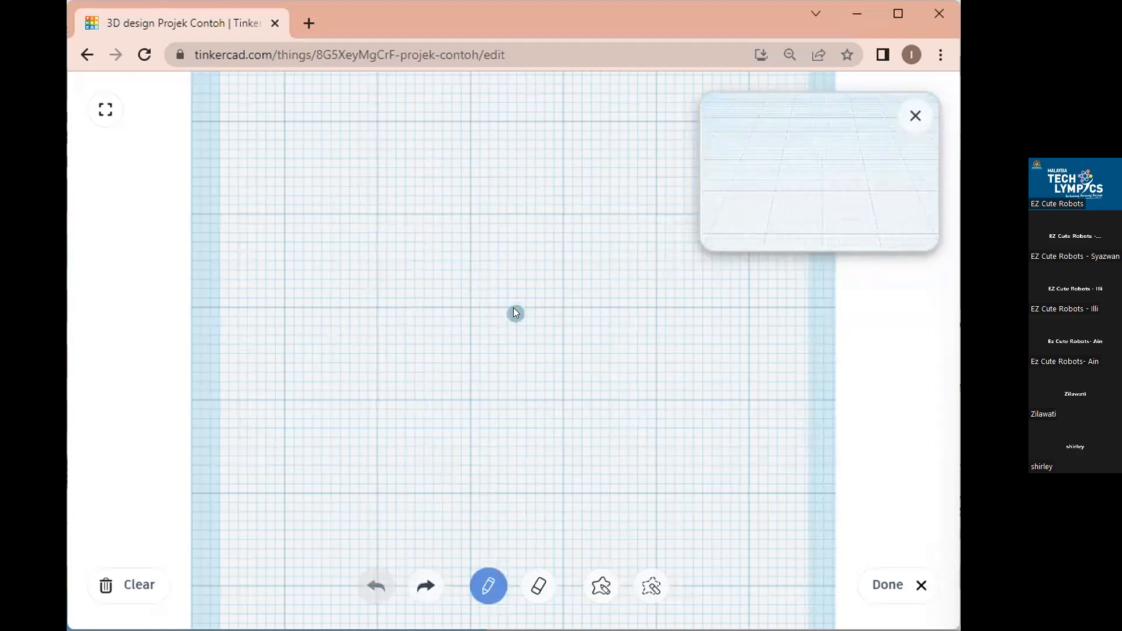
{"action": "mouse_move", "coordinate": [513, 419]}
{"action": "left_mouse_down"}
{"action": "mouse_move", "coordinate": [401, 305]}
{"action": "mouse_move", "coordinate": [507, 301]}
{"action": "mouse_move", "coordinate": [518, 408]}
{"action": "left_mouse_up"}
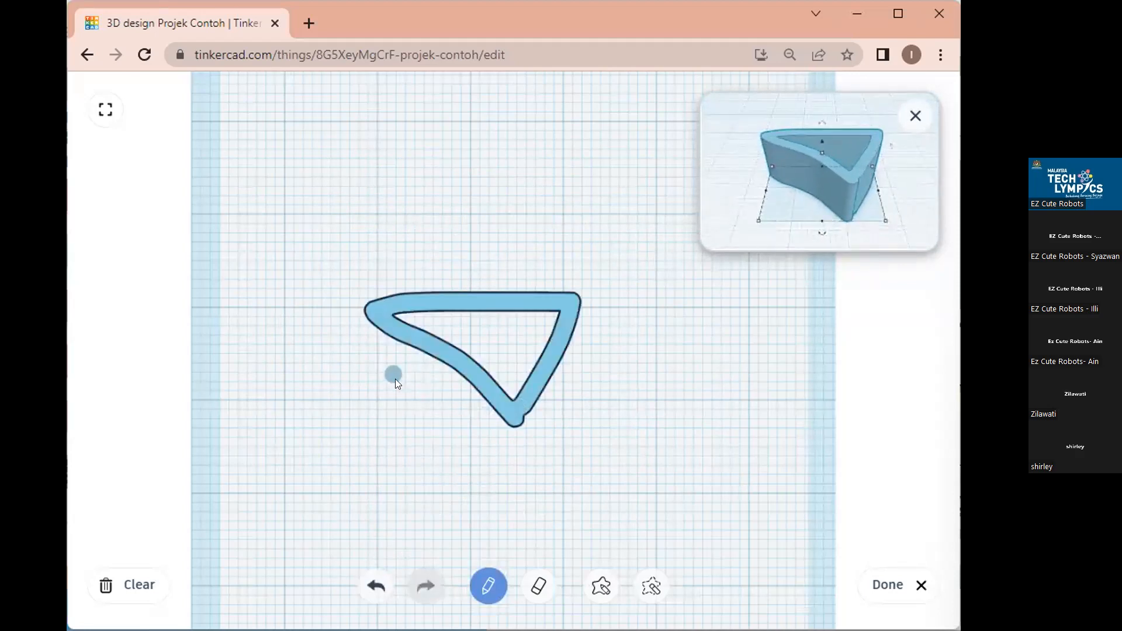
{"action": "mouse_move", "coordinate": [398, 386]}
{"action": "left_mouse_down"}
{"action": "mouse_move", "coordinate": [460, 246]}
{"action": "mouse_move", "coordinate": [393, 372]}
{"action": "left_mouse_up"}
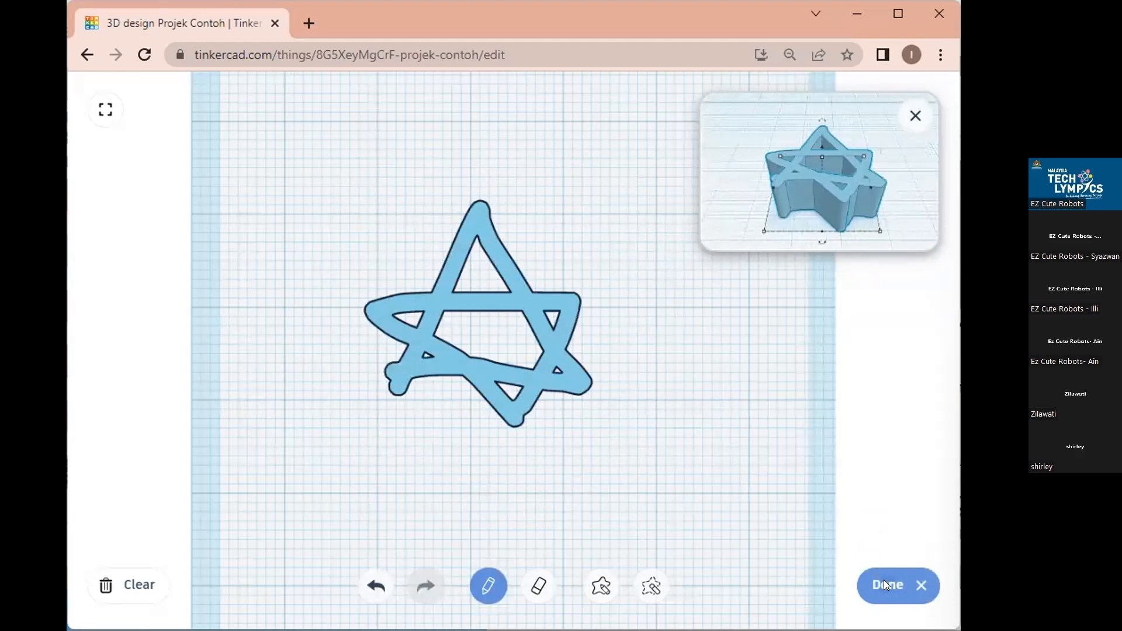
{"action": "left_click_drag", "start_coordinate": [519, 276], "coordinate": [724, 242]}
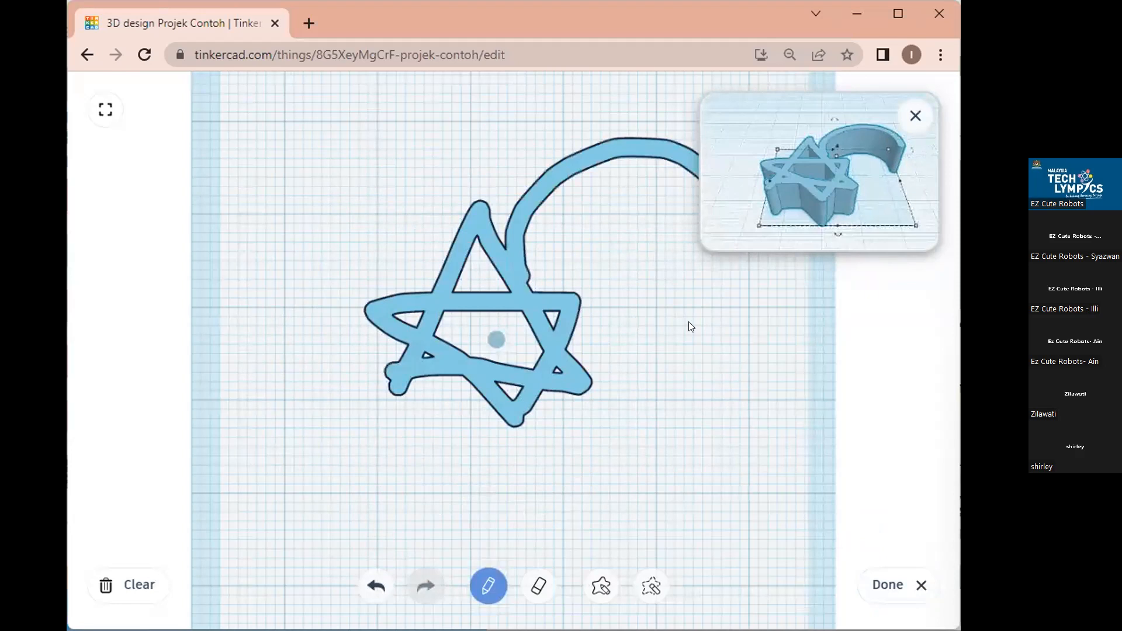
{"action": "left_click_drag", "start_coordinate": [496, 339], "coordinate": [691, 325]}
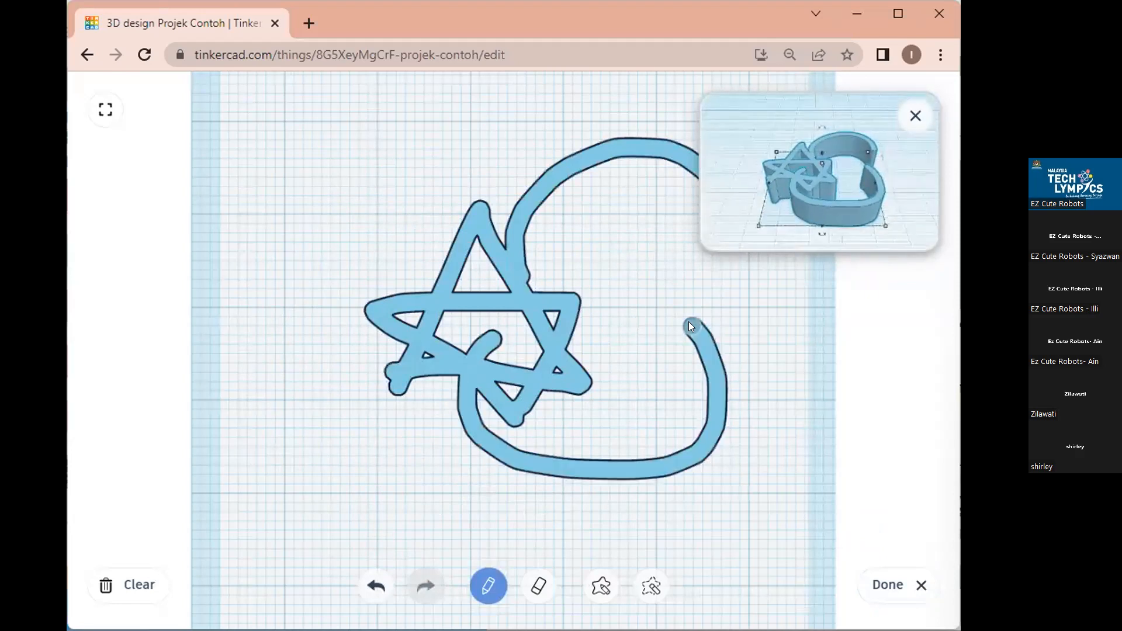
{"action": "left_click", "coordinate": [375, 587]}
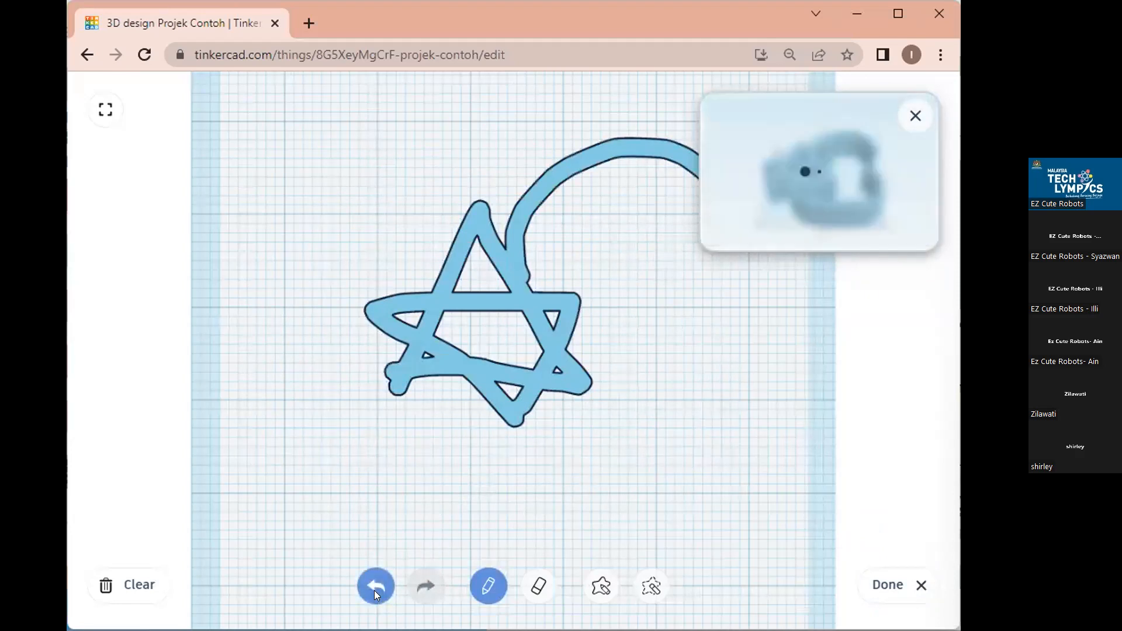
{"action": "left_click", "coordinate": [375, 587]}
{"action": "mouse_move", "coordinate": [514, 415]}
{"action": "left_mouse_down"}
{"action": "mouse_move", "coordinate": [373, 296]}
{"action": "mouse_move", "coordinate": [403, 411]}
{"action": "mouse_move", "coordinate": [457, 230]}
{"action": "mouse_move", "coordinate": [602, 574]}
{"action": "mouse_move", "coordinate": [608, 531]}
{"action": "left_mouse_up"}
Erase the star's tail and a stray mark, then undo to restore the tail.
{"action": "left_click", "coordinate": [539, 585]}
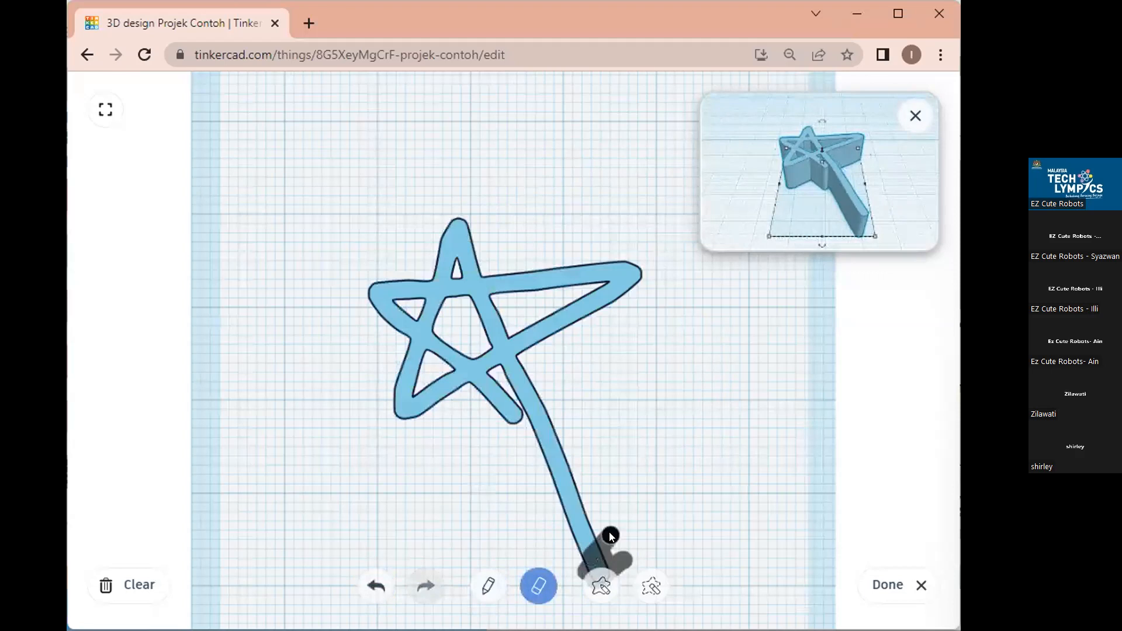
{"action": "mouse_move", "coordinate": [625, 490]}
{"action": "left_mouse_down"}
{"action": "mouse_move", "coordinate": [576, 538]}
{"action": "mouse_move", "coordinate": [606, 524]}
{"action": "mouse_move", "coordinate": [597, 501]}
{"action": "mouse_move", "coordinate": [566, 506]}
{"action": "mouse_move", "coordinate": [581, 462]}
{"action": "mouse_move", "coordinate": [528, 431]}
{"action": "mouse_move", "coordinate": [555, 406]}
{"action": "left_mouse_up"}
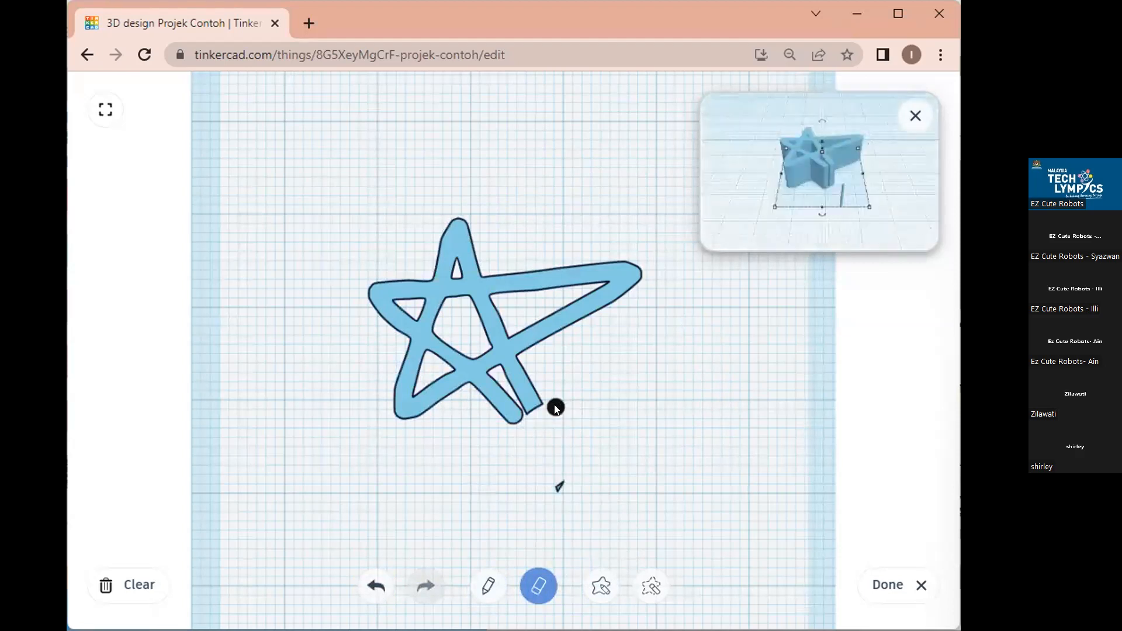
{"action": "mouse_move", "coordinate": [560, 504]}
{"action": "left_mouse_down"}
{"action": "mouse_move", "coordinate": [583, 468]}
{"action": "mouse_move", "coordinate": [544, 501]}
{"action": "left_mouse_up"}
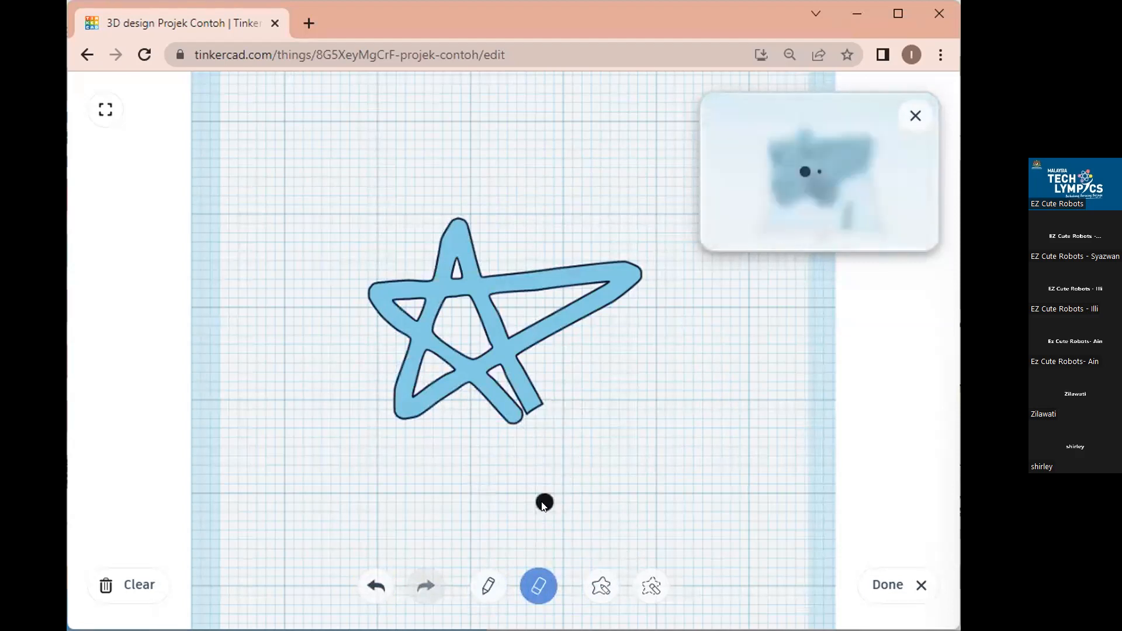
{"action": "key", "text": "ctrl+z"}
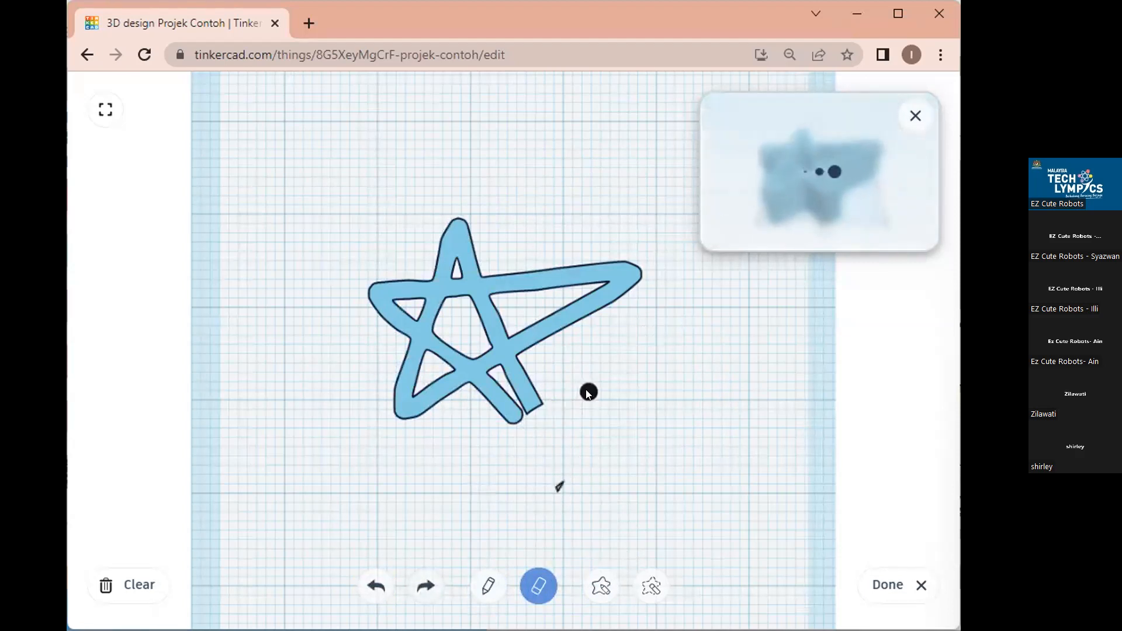
{"action": "key", "text": "ctrl+z"}
{"action": "key", "text": "ctrl+z"}
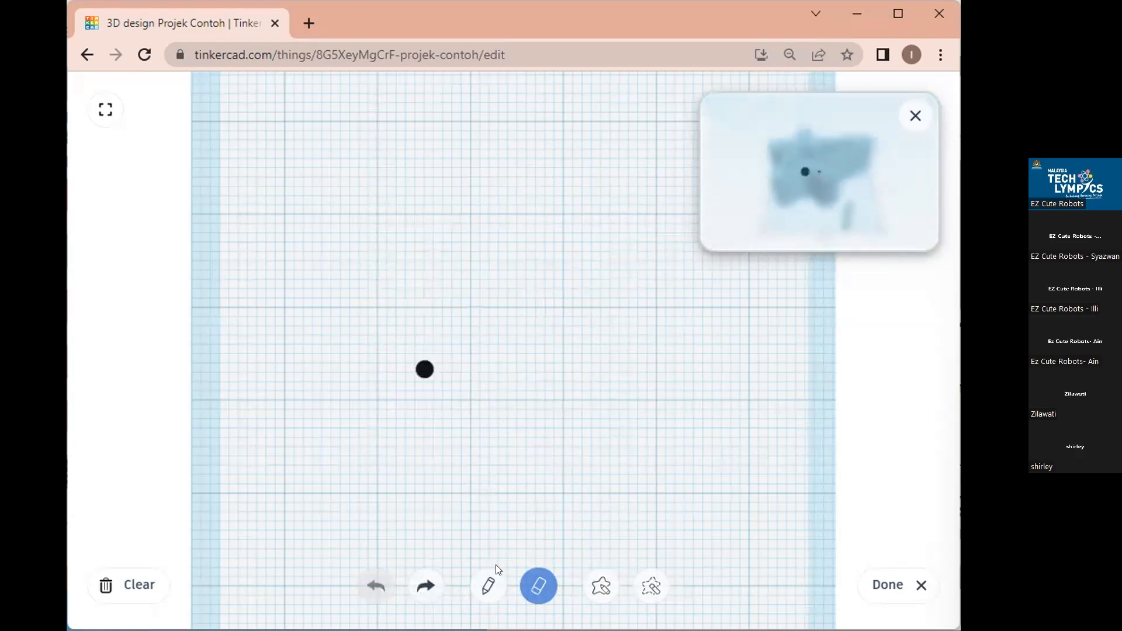
Draw another pencil stroke, then clear the whole sketch.
{"action": "left_click", "coordinate": [487, 589]}
{"action": "mouse_move", "coordinate": [575, 457]}
{"action": "left_mouse_down"}
{"action": "mouse_move", "coordinate": [371, 315]}
{"action": "mouse_move", "coordinate": [483, 438]}
{"action": "mouse_move", "coordinate": [476, 396]}
{"action": "mouse_move", "coordinate": [513, 368]}
{"action": "mouse_move", "coordinate": [557, 457]}
{"action": "left_mouse_up"}
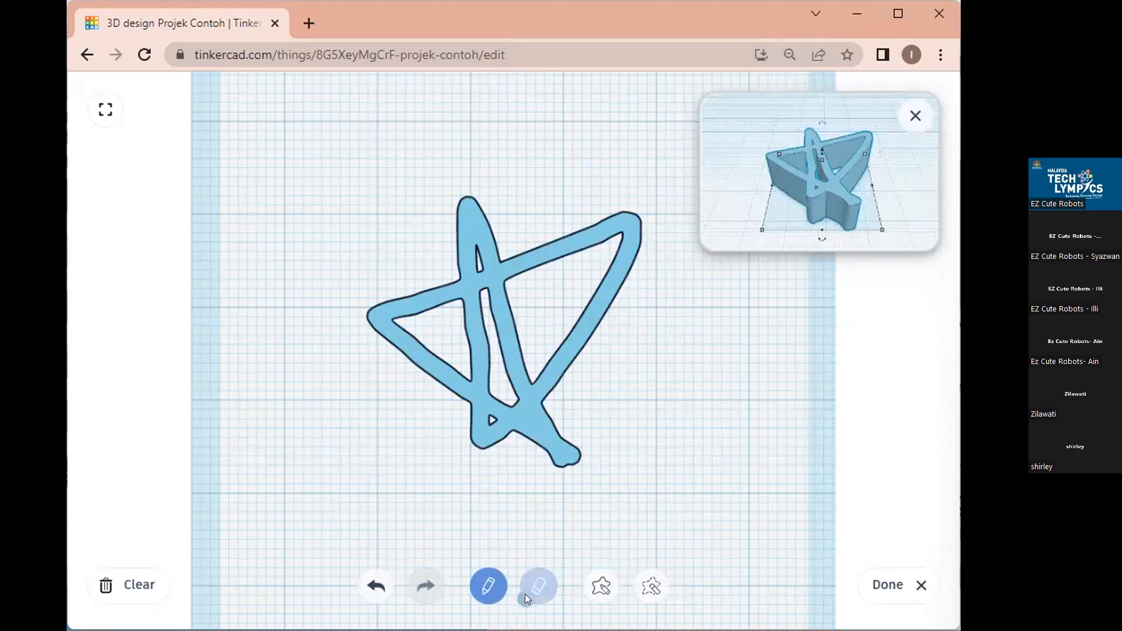
{"action": "left_click", "coordinate": [117, 586]}
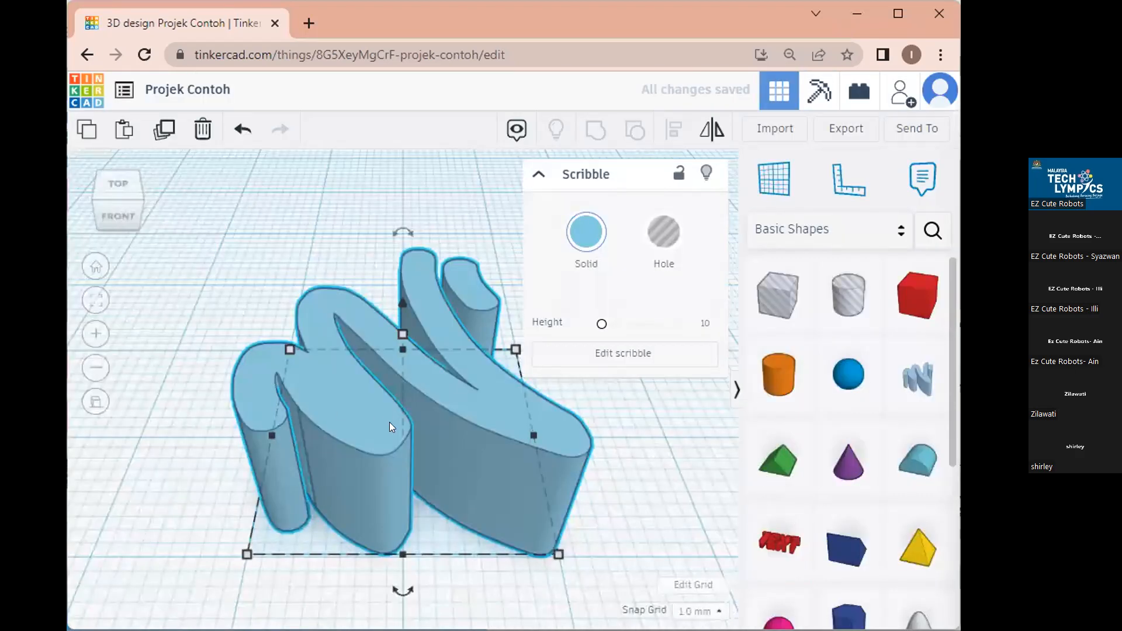
Delete the scribble shape and switch the shape library to Fun & Games.
{"action": "key", "text": "Delete"}
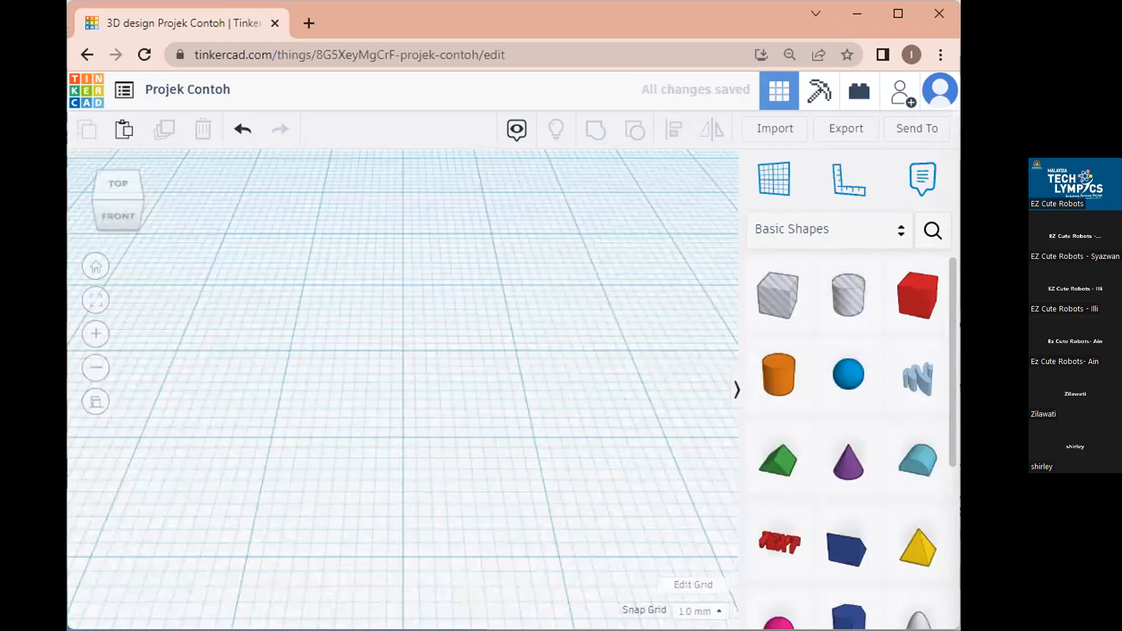
{"action": "scroll", "coordinate": [946, 542], "scroll_direction": "down", "scroll_amount": 5}
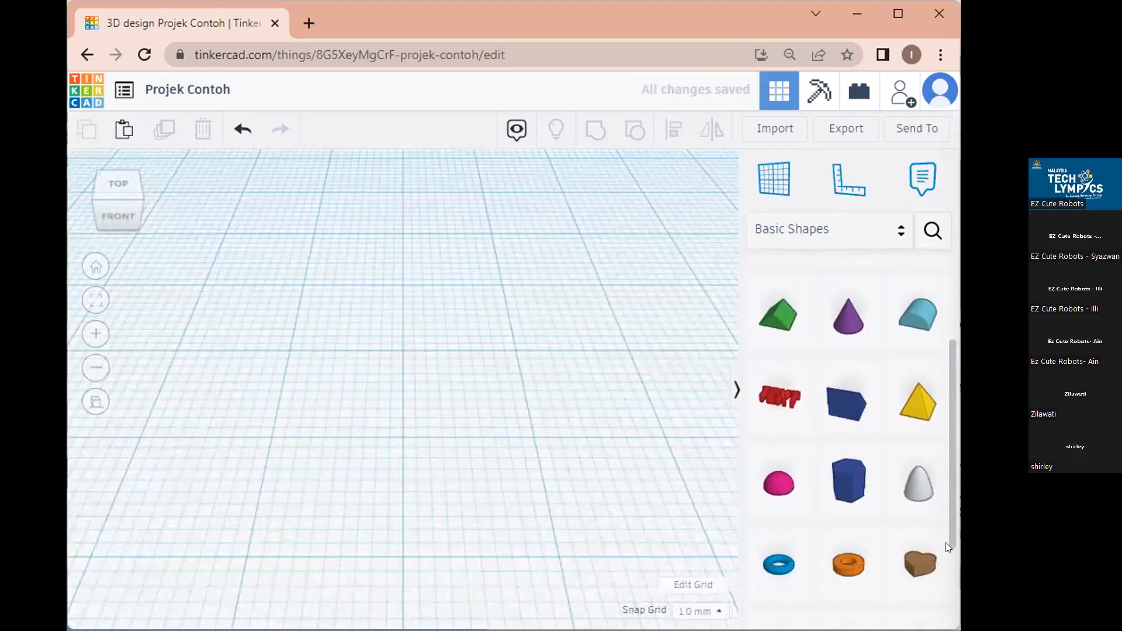
{"action": "left_click", "coordinate": [792, 228]}
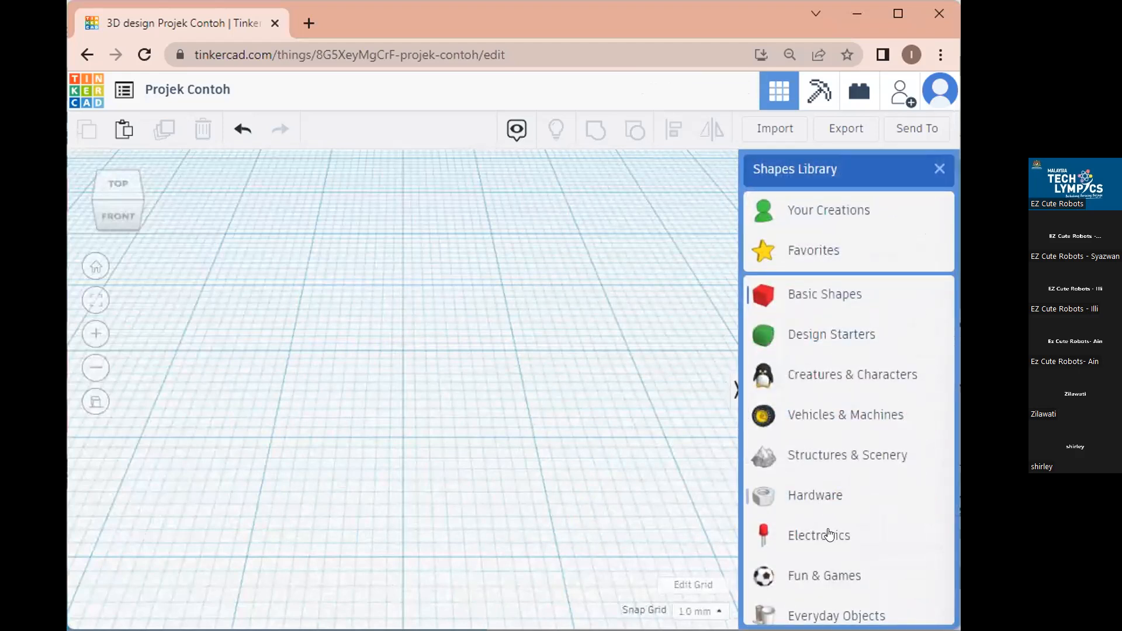
{"action": "left_click", "coordinate": [804, 571]}
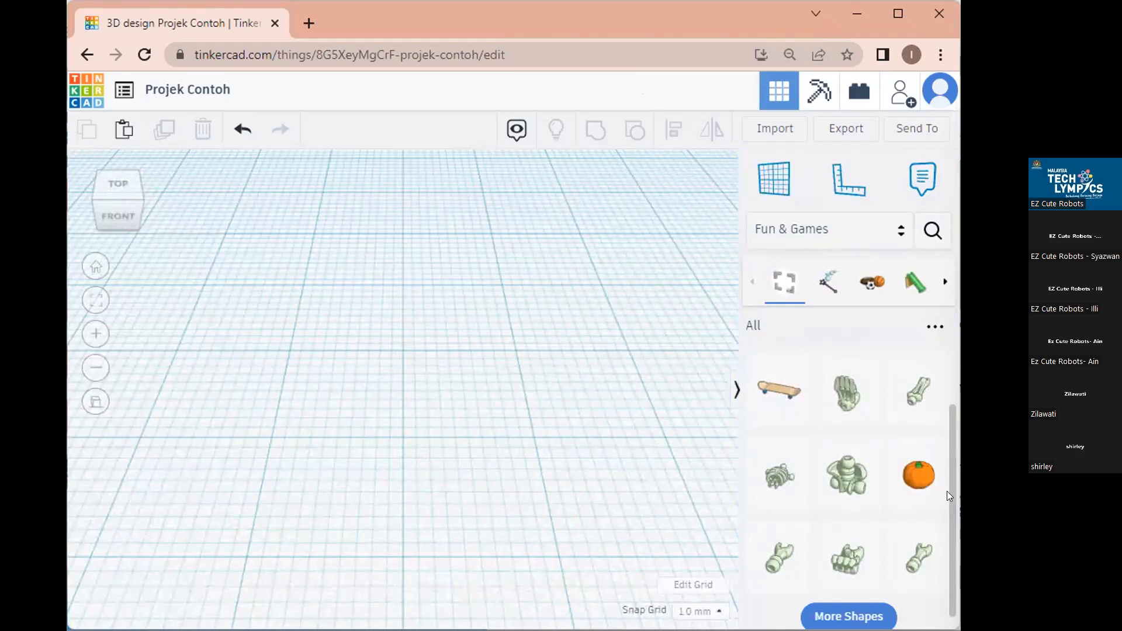
{"action": "left_click_drag", "start_coordinate": [953, 451], "coordinate": [955, 323]}
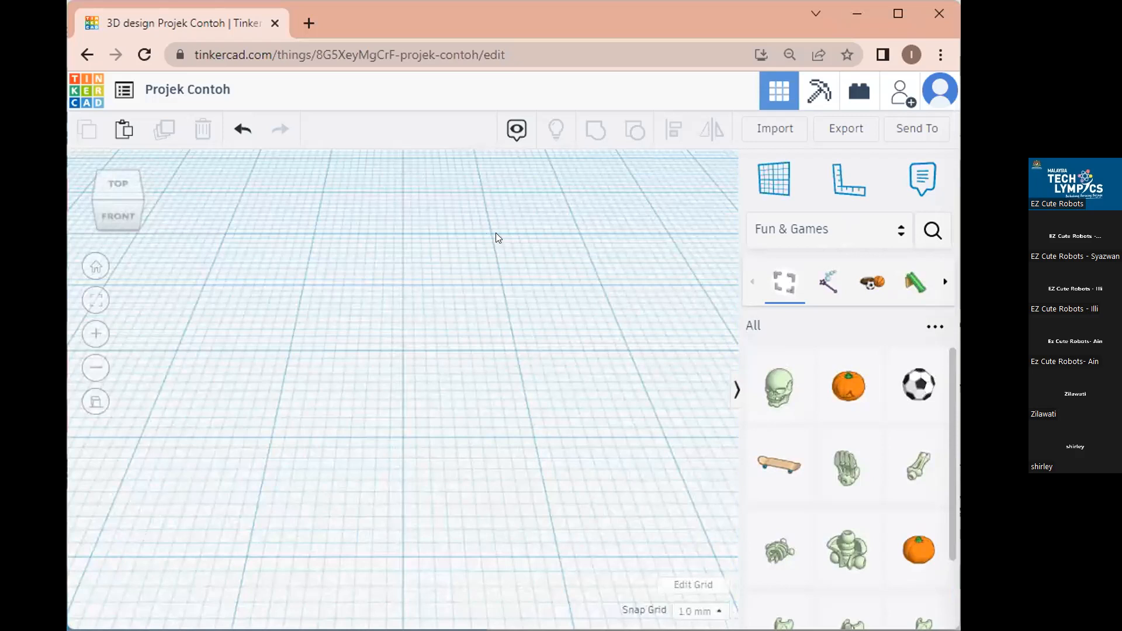
{"action": "scroll", "coordinate": [466, 275], "scroll_direction": "down", "scroll_amount": 5}
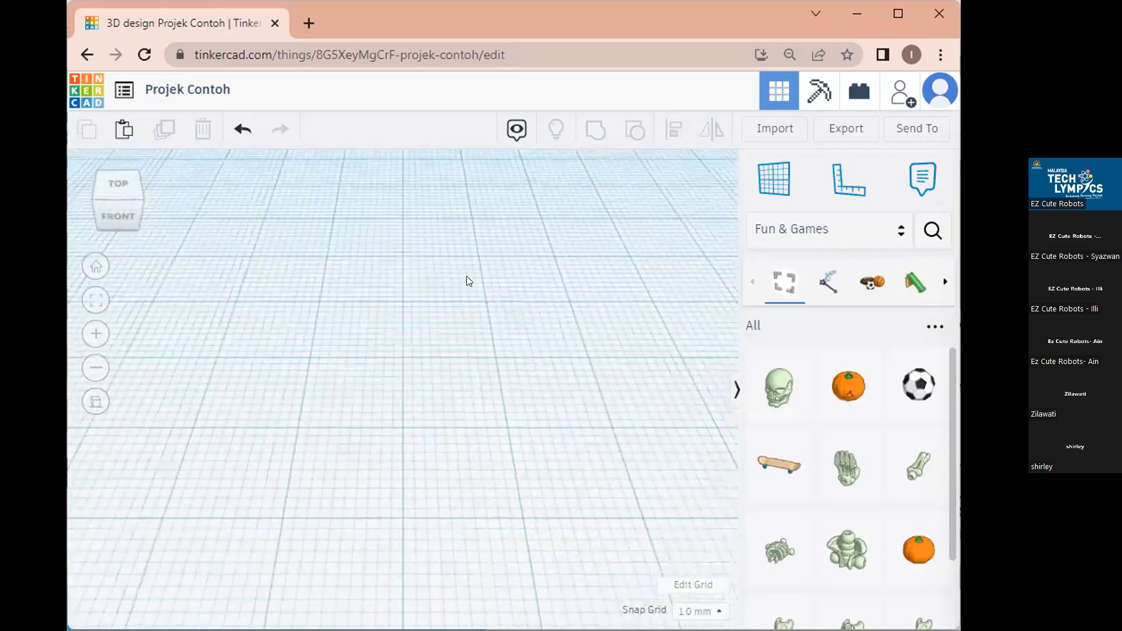
{"action": "scroll", "coordinate": [466, 276], "scroll_direction": "down", "scroll_amount": 5}
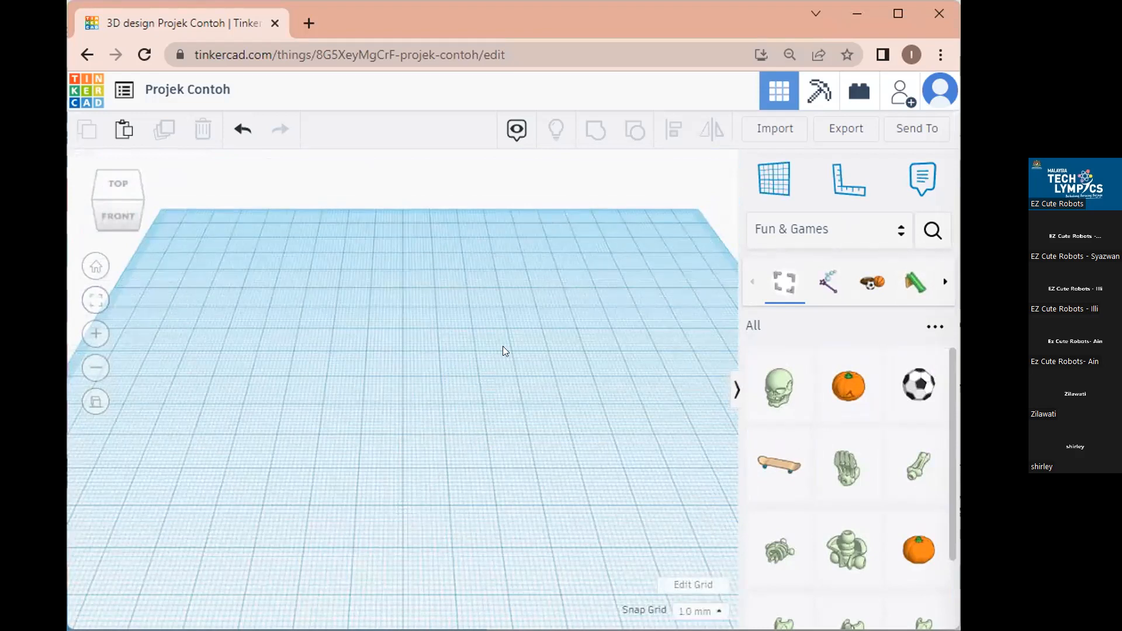
Switch back to Basic Shapes and place a red Box on the workplane.
{"action": "left_click", "coordinate": [897, 229]}
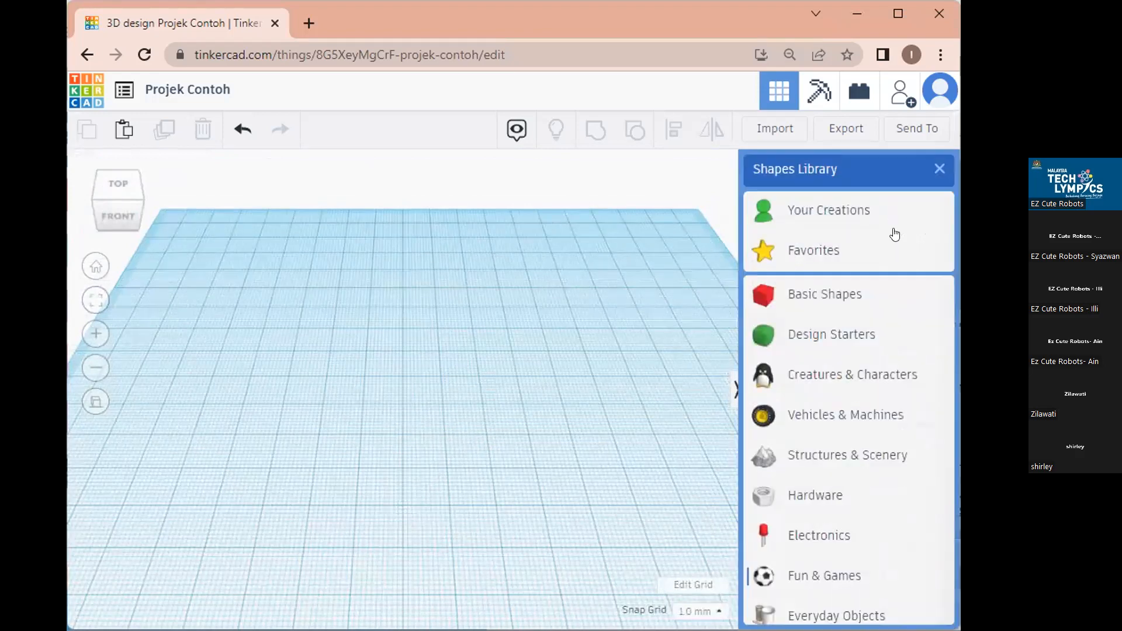
{"action": "left_click", "coordinate": [833, 300]}
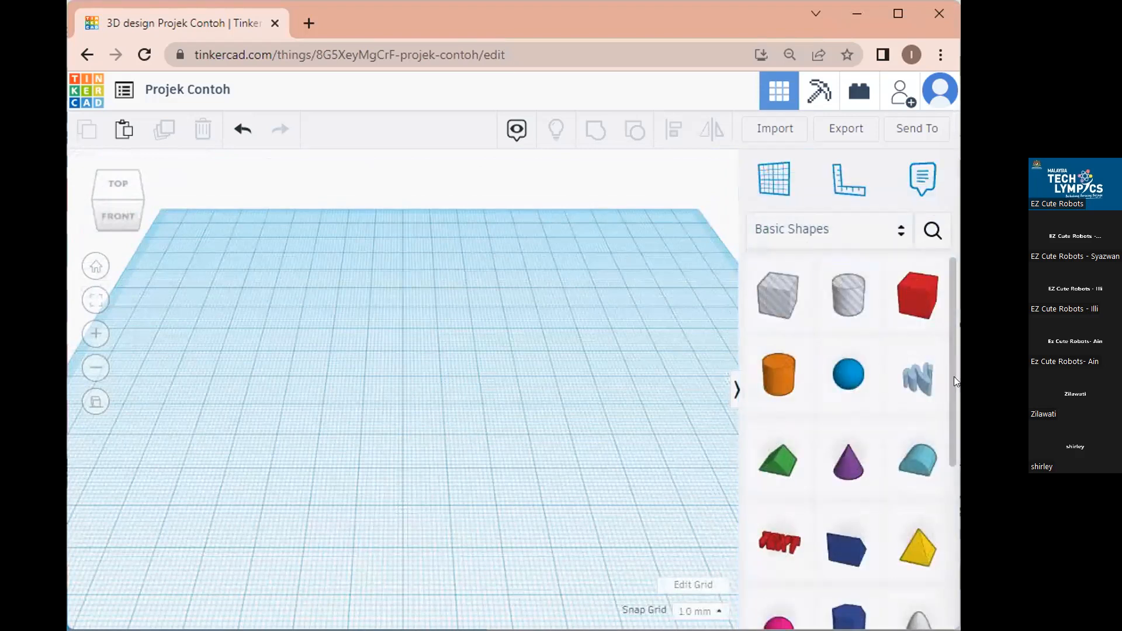
{"action": "scroll", "coordinate": [954, 381], "scroll_direction": "down", "scroll_amount": 5}
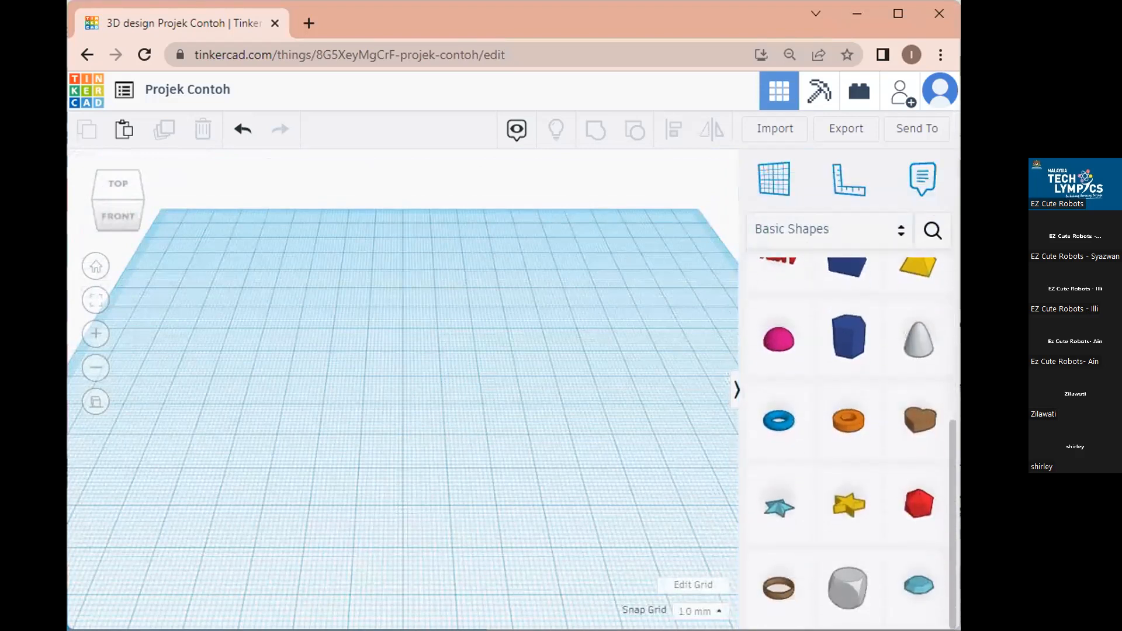
{"action": "scroll", "coordinate": [886, 299], "scroll_direction": "up", "scroll_amount": 5}
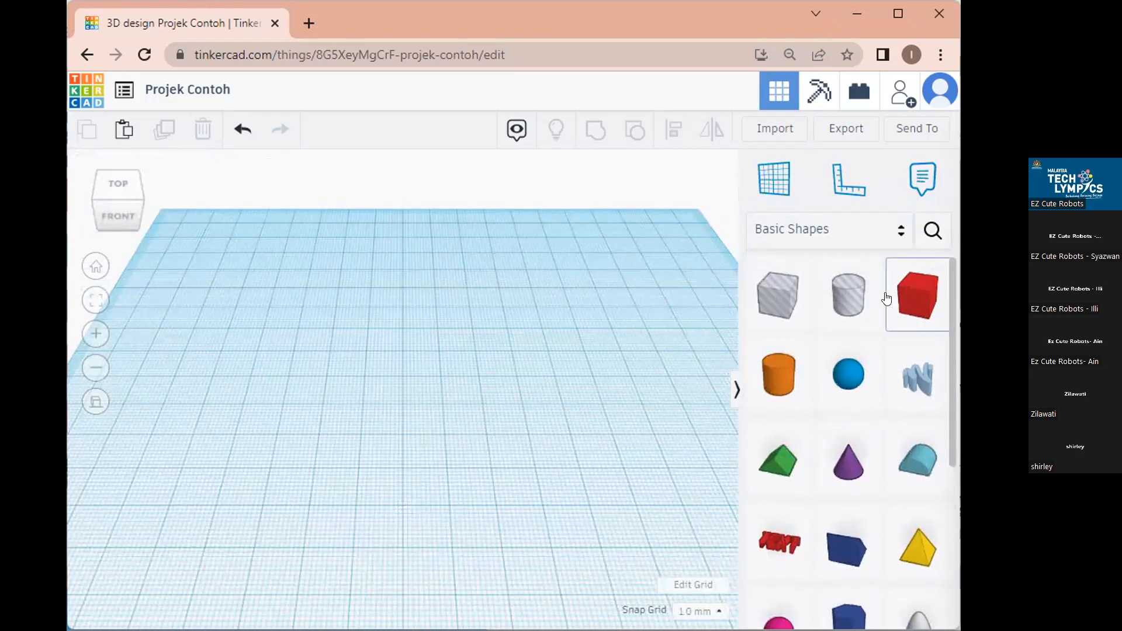
{"action": "left_click_drag", "start_coordinate": [916, 295], "coordinate": [312, 330]}
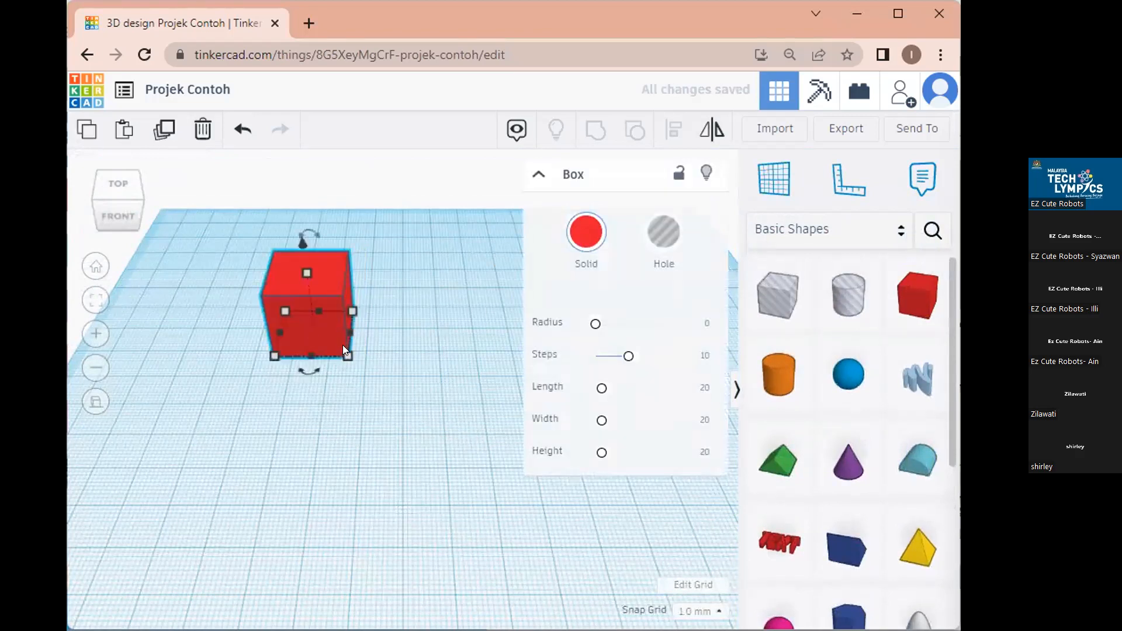
Drag the box's handles to roughly resize its footprint and height.
{"action": "mouse_move", "coordinate": [345, 355]}
{"action": "left_click_drag", "start_coordinate": [344, 354], "coordinate": [329, 375]}
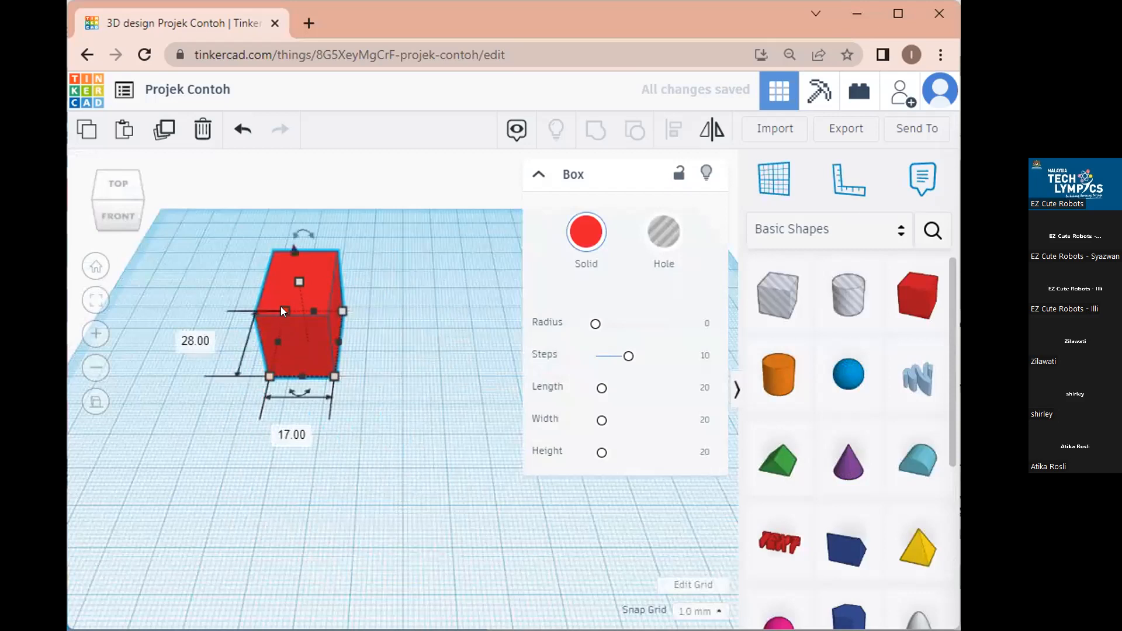
{"action": "left_click_drag", "start_coordinate": [298, 282], "coordinate": [275, 222]}
{"action": "left_click_drag", "start_coordinate": [331, 377], "coordinate": [400, 485]}
{"action": "left_click_drag", "start_coordinate": [326, 331], "coordinate": [332, 393]}
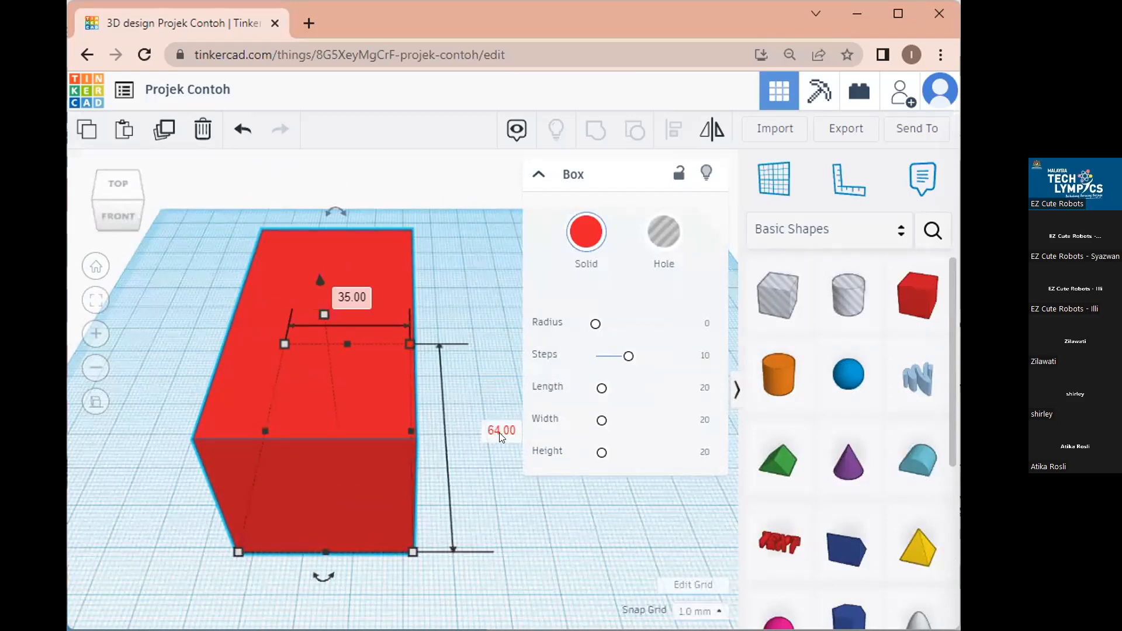
Enter 50 and 60 in the box's footprint dimension fields and move it back.
{"action": "left_click", "coordinate": [500, 432]}
{"action": "type", "text": "50"}
{"action": "key", "text": "Return"}
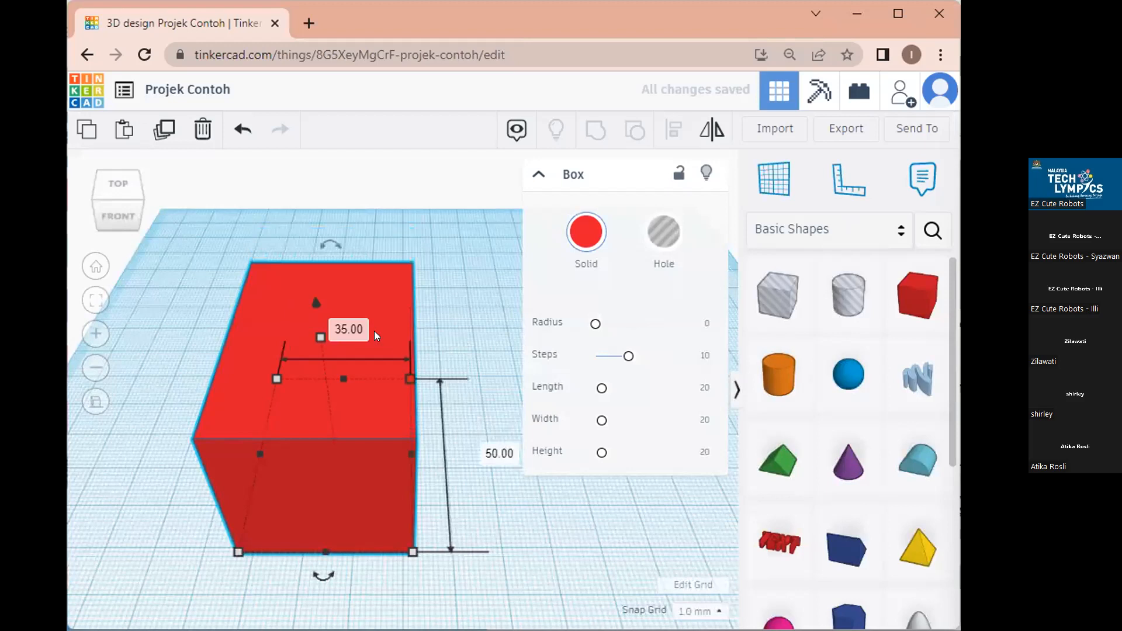
{"action": "left_click", "coordinate": [336, 328]}
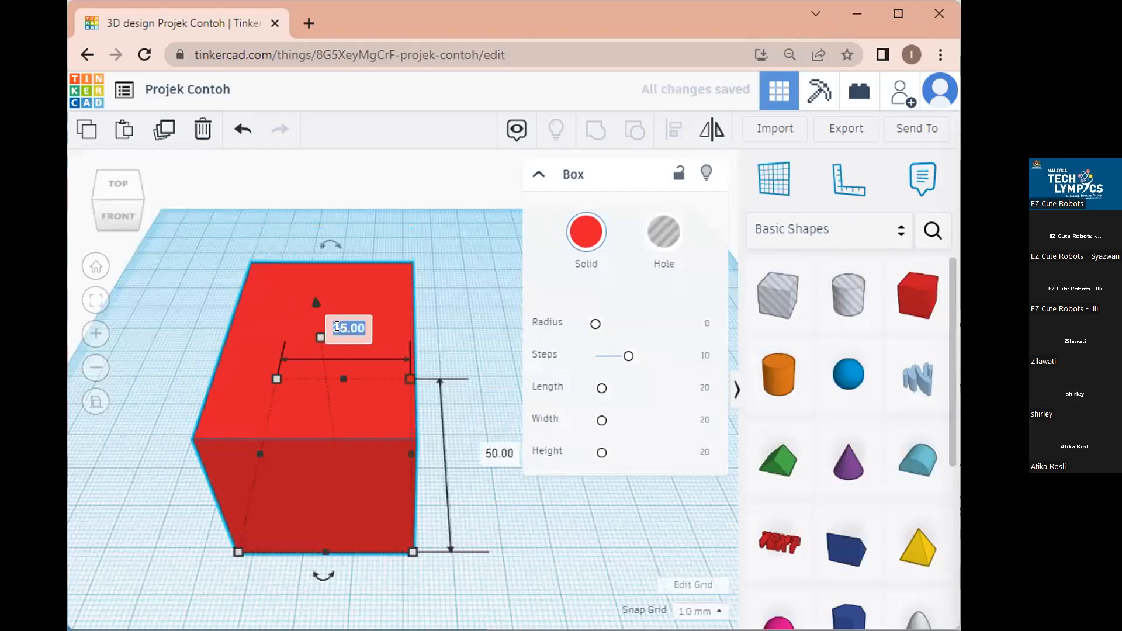
{"action": "type", "text": "60"}
{"action": "key", "text": "Return"}
{"action": "left_click_drag", "start_coordinate": [396, 491], "coordinate": [283, 506]}
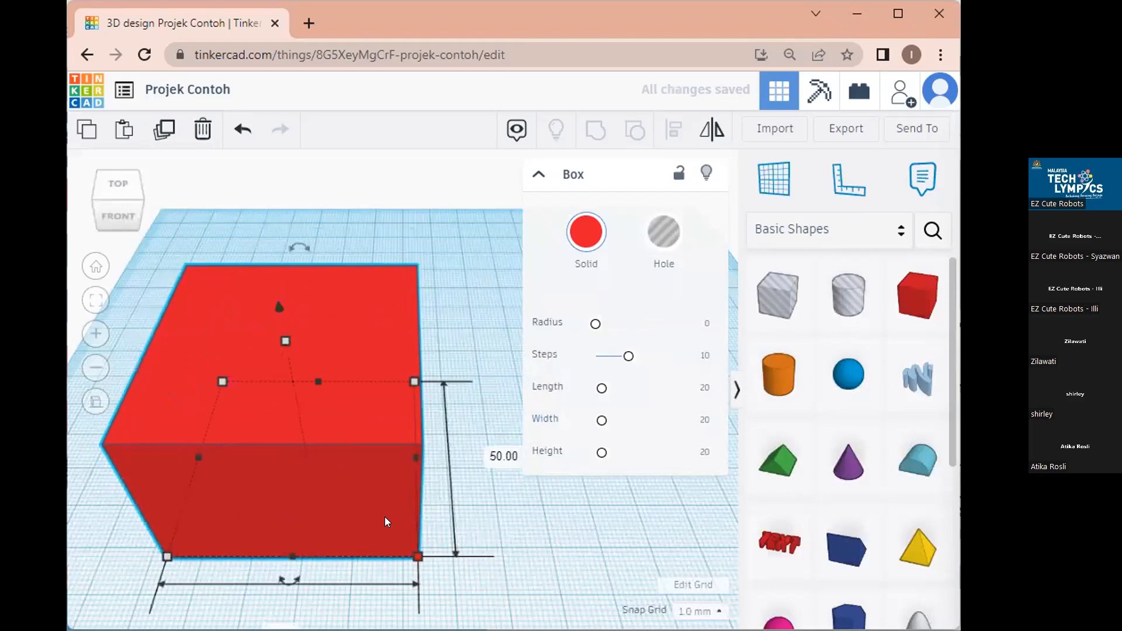
Set the box's height to 50 mm.
{"action": "scroll", "coordinate": [385, 517], "scroll_direction": "down", "scroll_amount": 2}
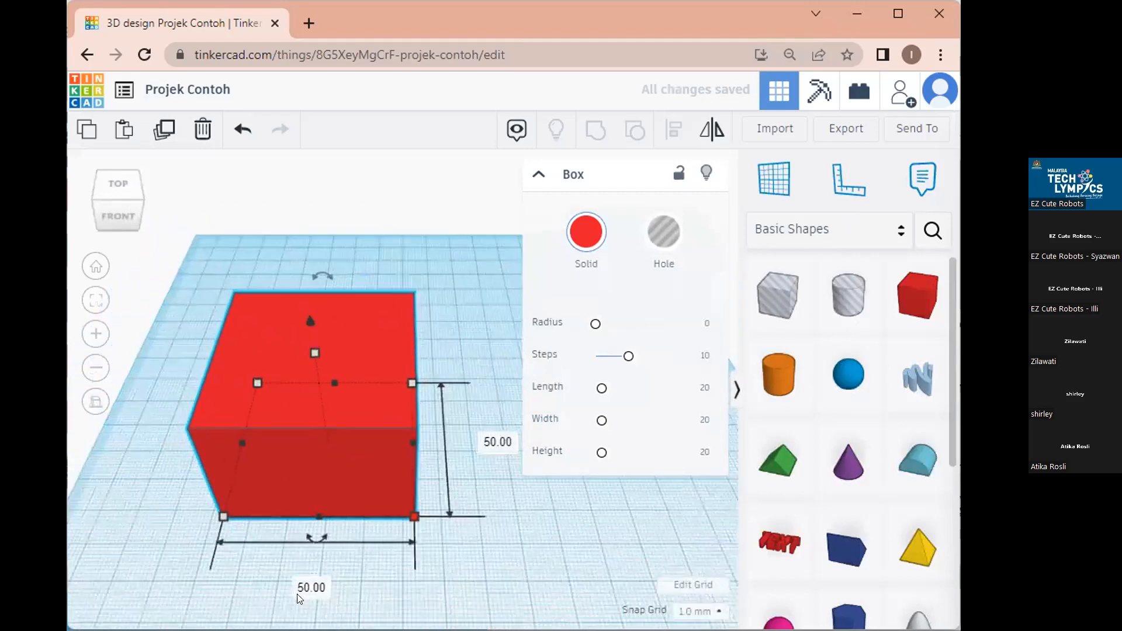
{"action": "left_click", "coordinate": [491, 440]}
{"action": "mouse_move", "coordinate": [317, 348]}
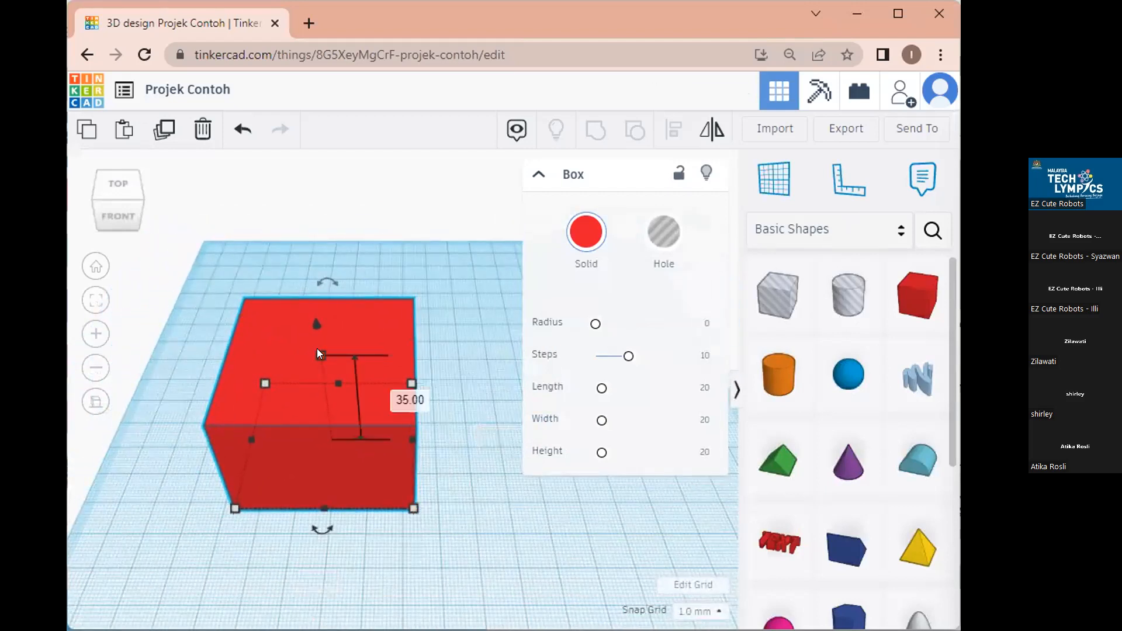
{"action": "left_click", "coordinate": [404, 397]}
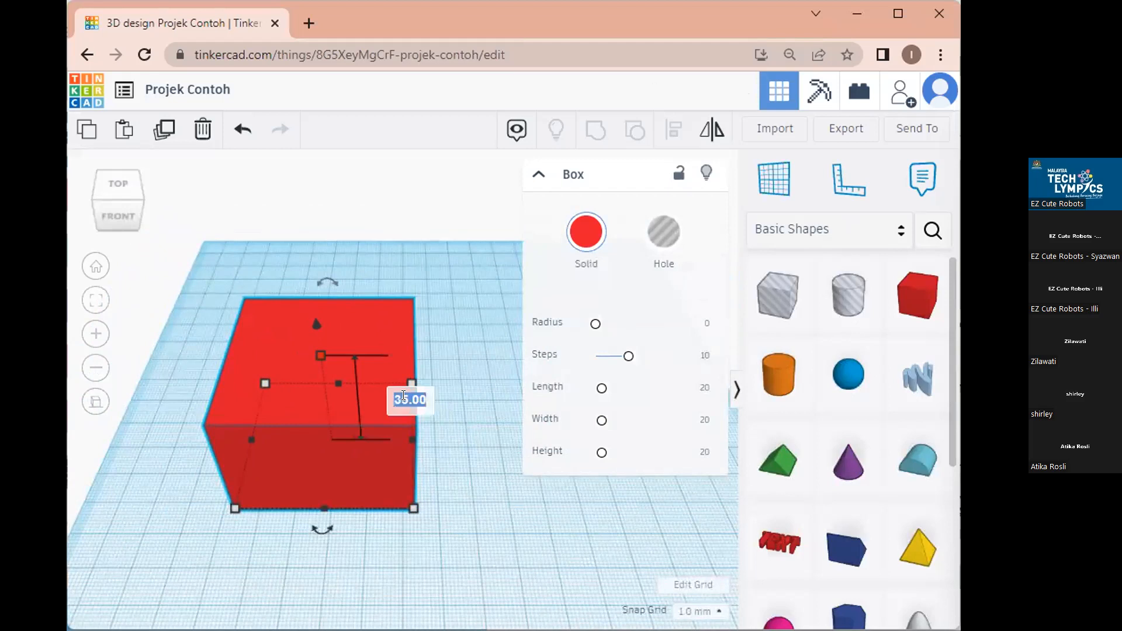
{"action": "type", "text": "50"}
{"action": "key", "text": "Return"}
Rotate the view around the red box from front, sides, back and above.
{"action": "left_click", "coordinate": [449, 498]}
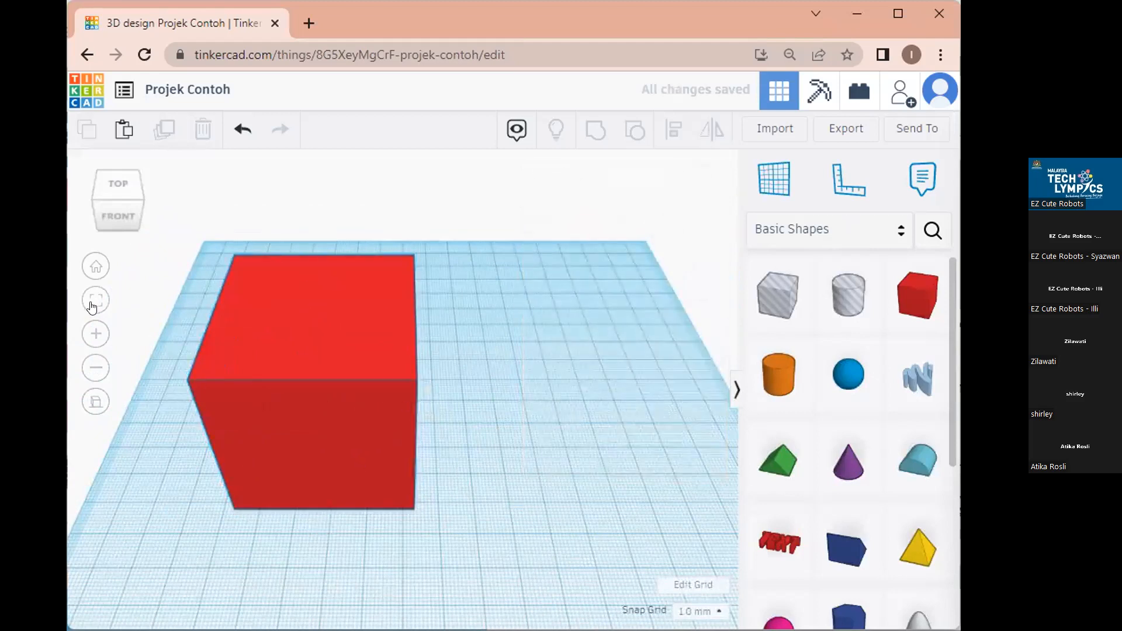
{"action": "left_click", "coordinate": [114, 220]}
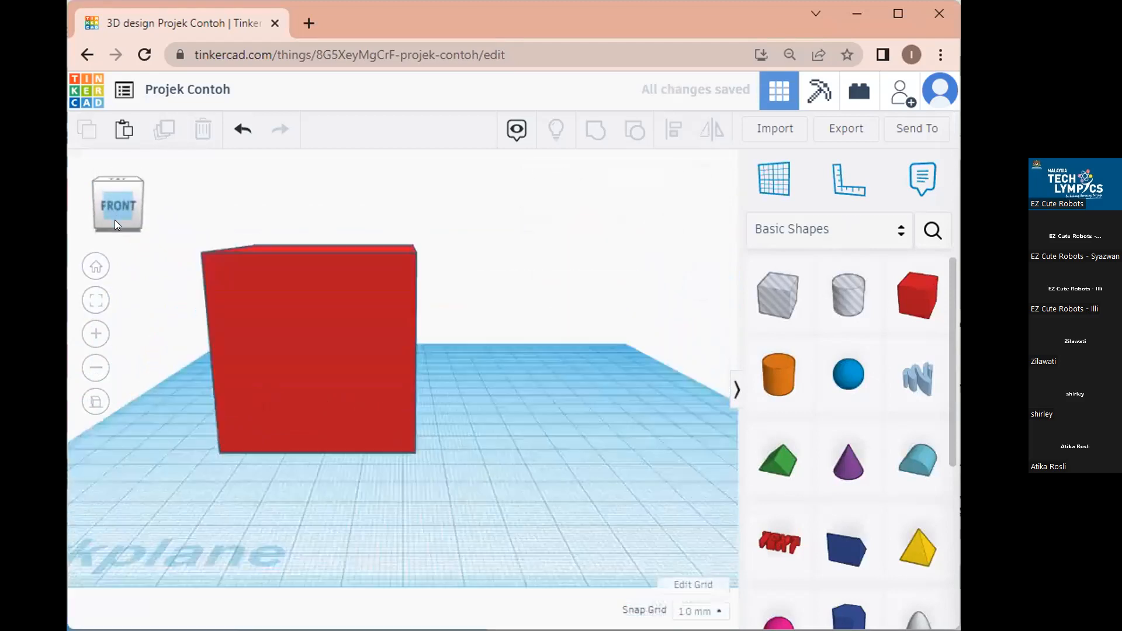
{"action": "left_click", "coordinate": [147, 200]}
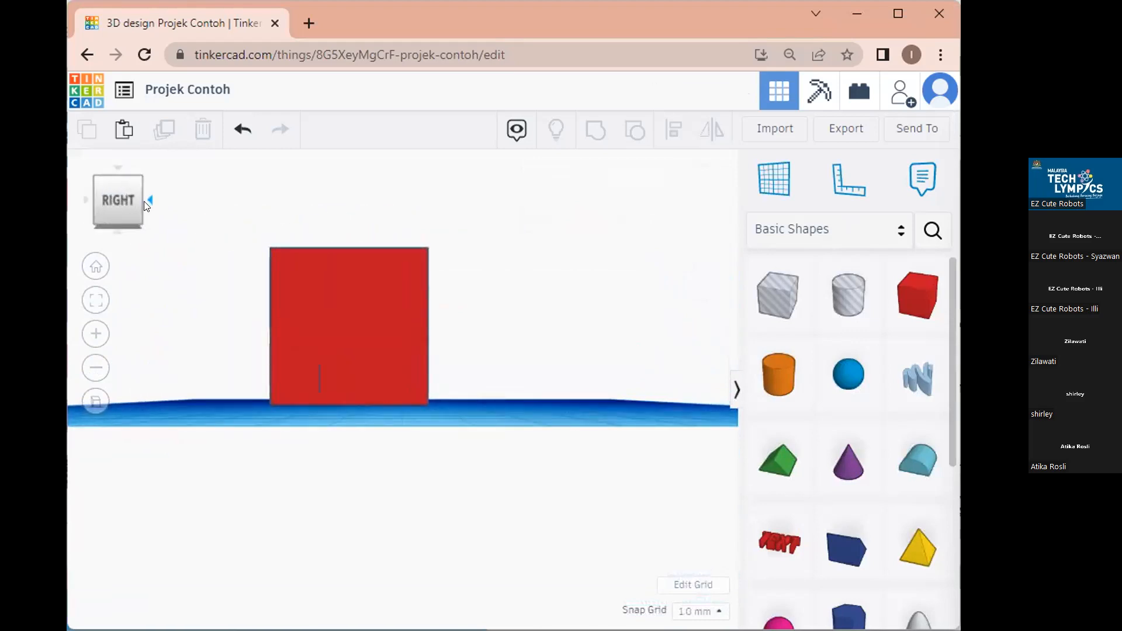
{"action": "left_click", "coordinate": [146, 201]}
{"action": "left_click", "coordinate": [147, 202]}
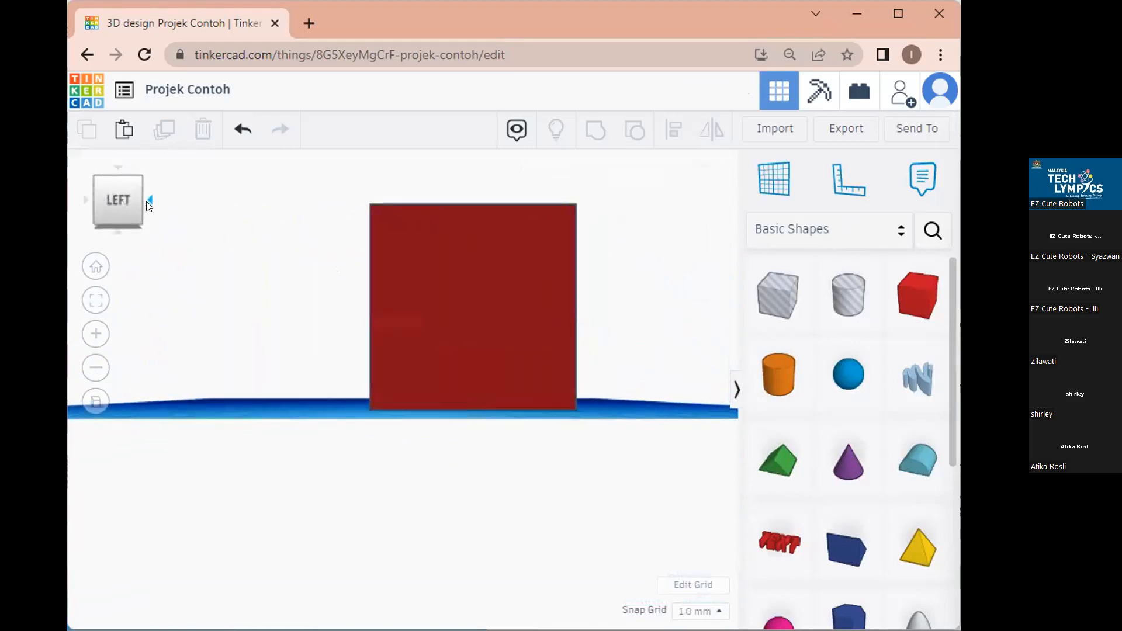
{"action": "left_click", "coordinate": [146, 201]}
{"action": "left_click", "coordinate": [115, 176]}
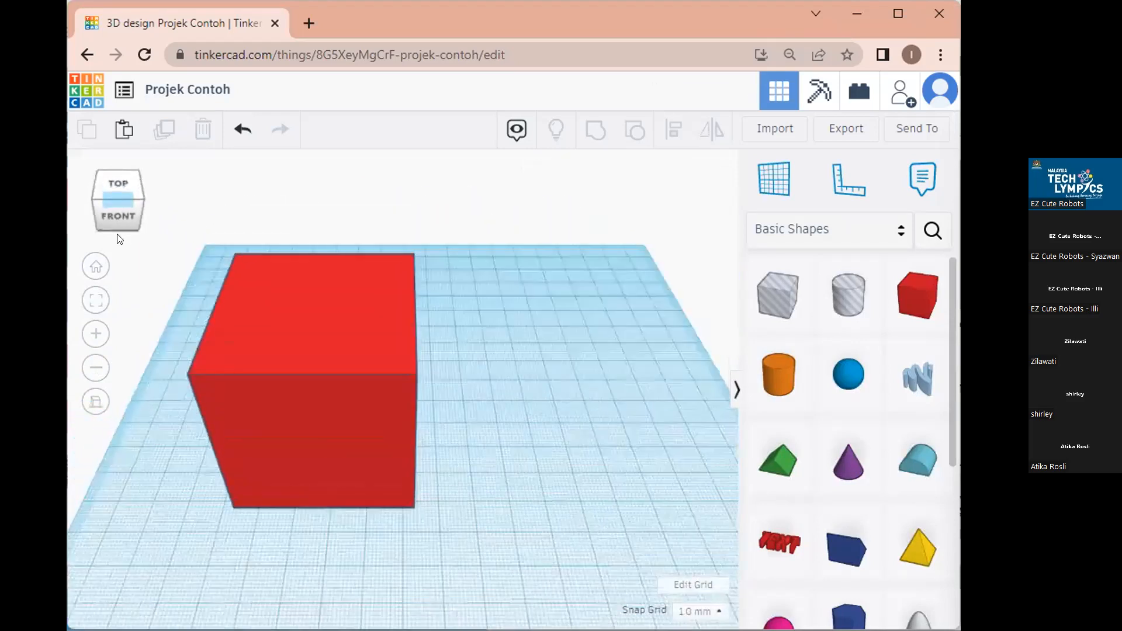
{"action": "left_click", "coordinate": [108, 217]}
Adjust the box's elevation until it rests flat on the workplane.
{"action": "left_click_drag", "start_coordinate": [360, 322], "coordinate": [441, 357]}
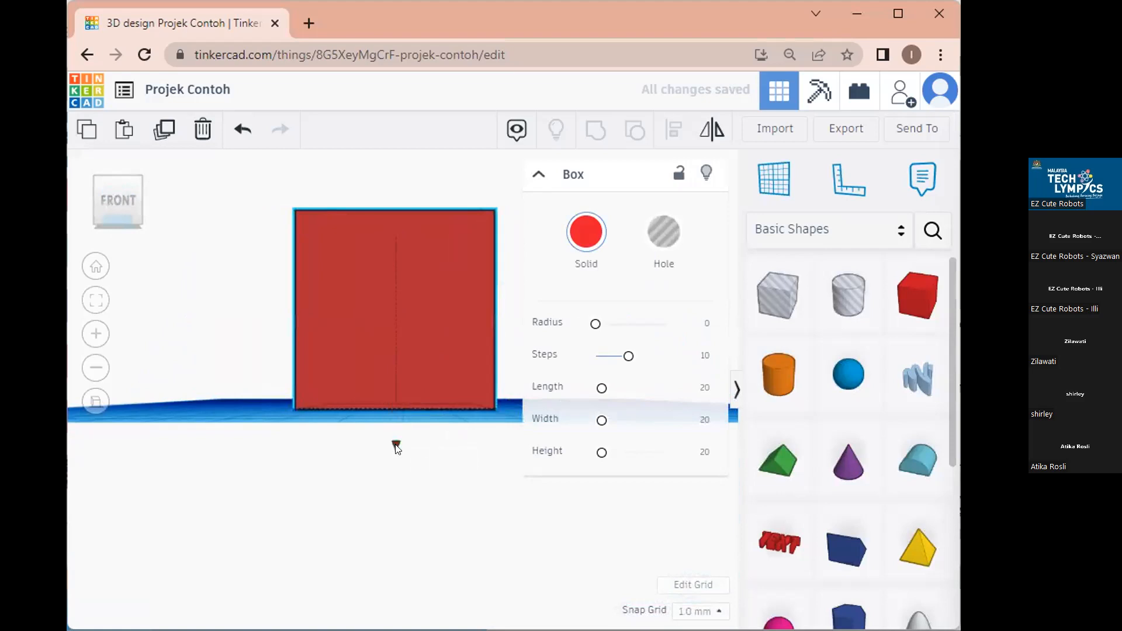
{"action": "left_click_drag", "start_coordinate": [394, 445], "coordinate": [394, 505]}
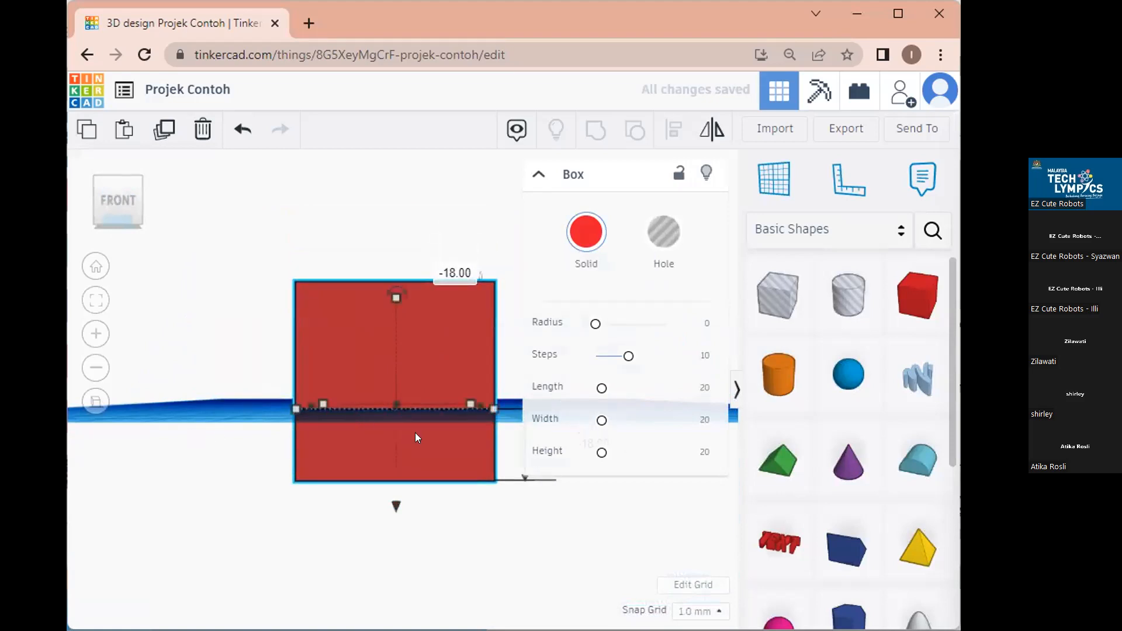
{"action": "left_click_drag", "start_coordinate": [396, 506], "coordinate": [396, 446]}
{"action": "left_click", "coordinate": [534, 176]}
{"action": "left_click_drag", "start_coordinate": [397, 451], "coordinate": [393, 511]}
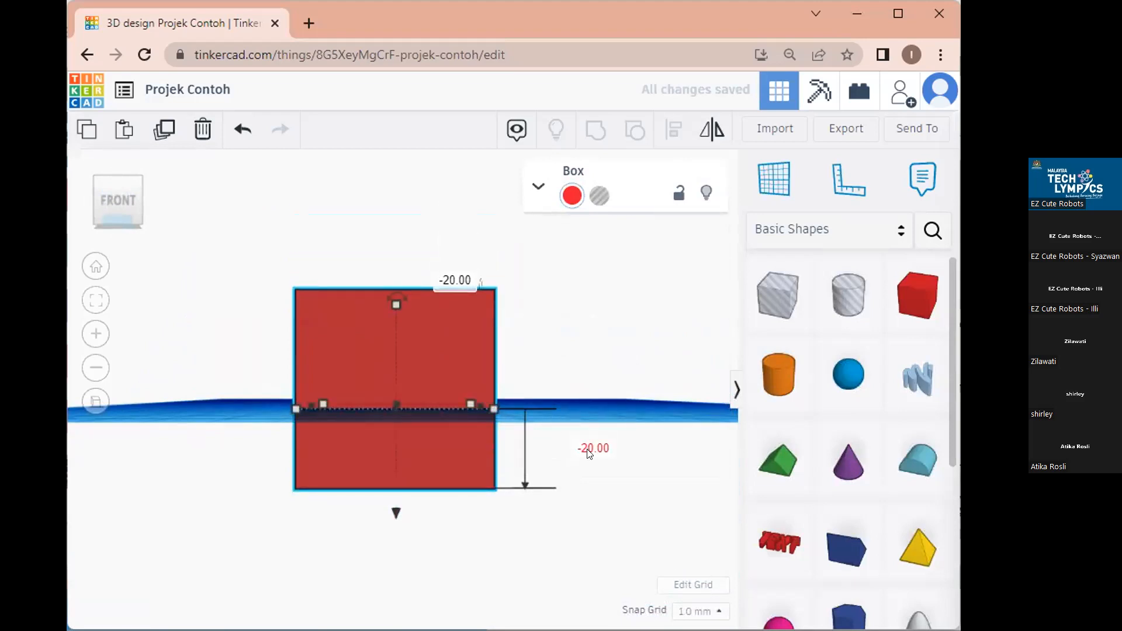
{"action": "left_click_drag", "start_coordinate": [390, 502], "coordinate": [403, 434]}
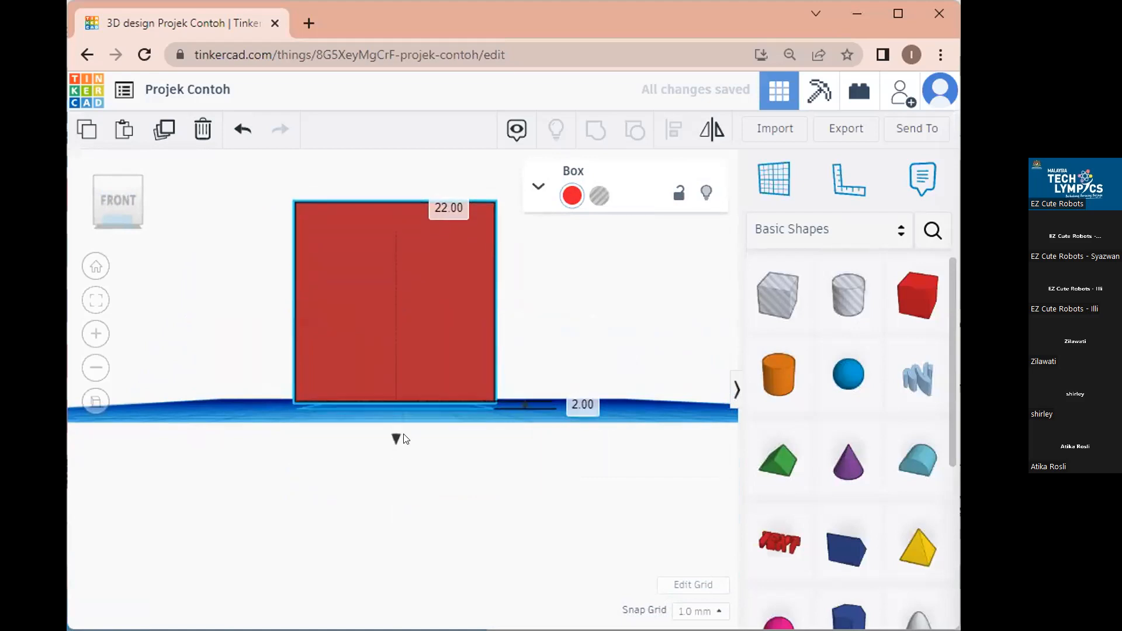
{"action": "left_click", "coordinate": [368, 408]}
{"action": "left_click", "coordinate": [390, 373]}
{"action": "left_click_drag", "start_coordinate": [396, 439], "coordinate": [397, 445]}
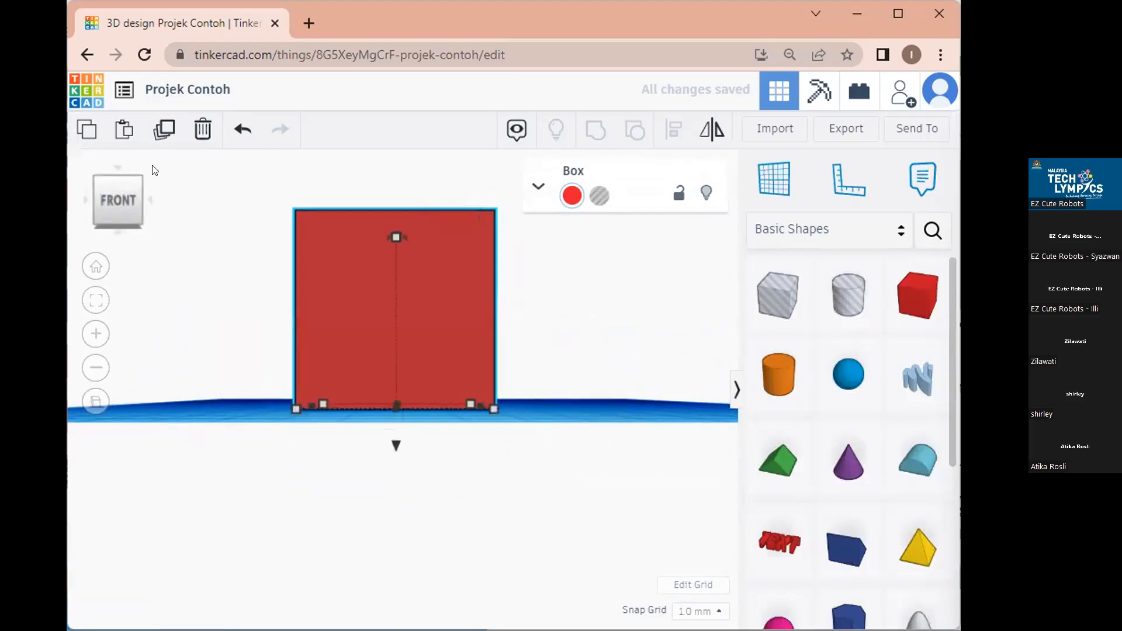
{"action": "left_click", "coordinate": [538, 186]}
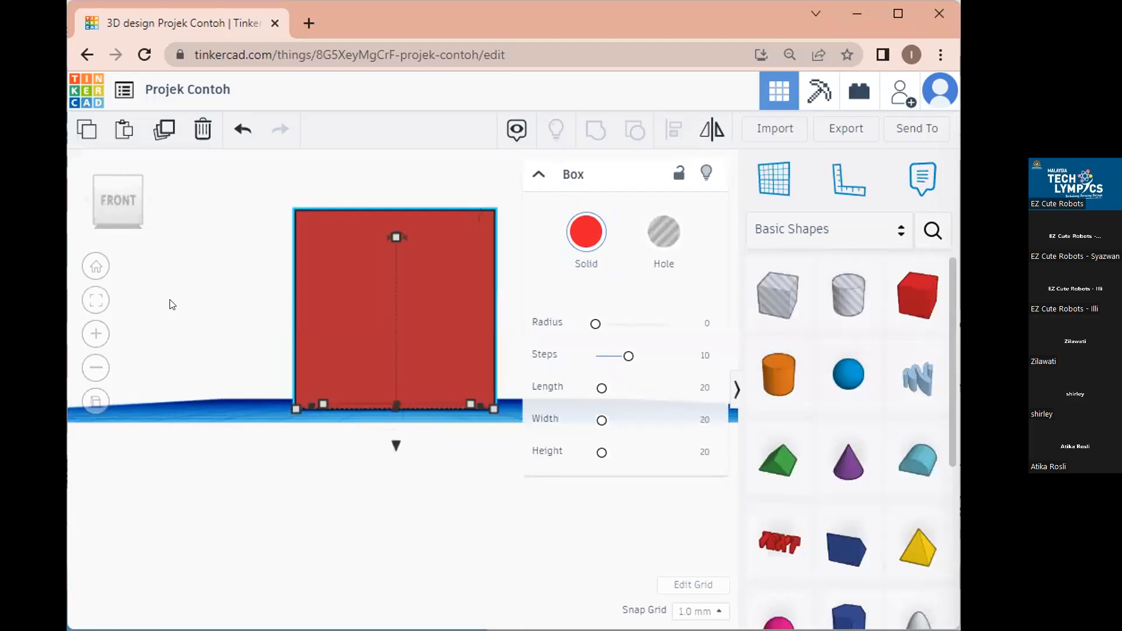
{"action": "left_click", "coordinate": [257, 235]}
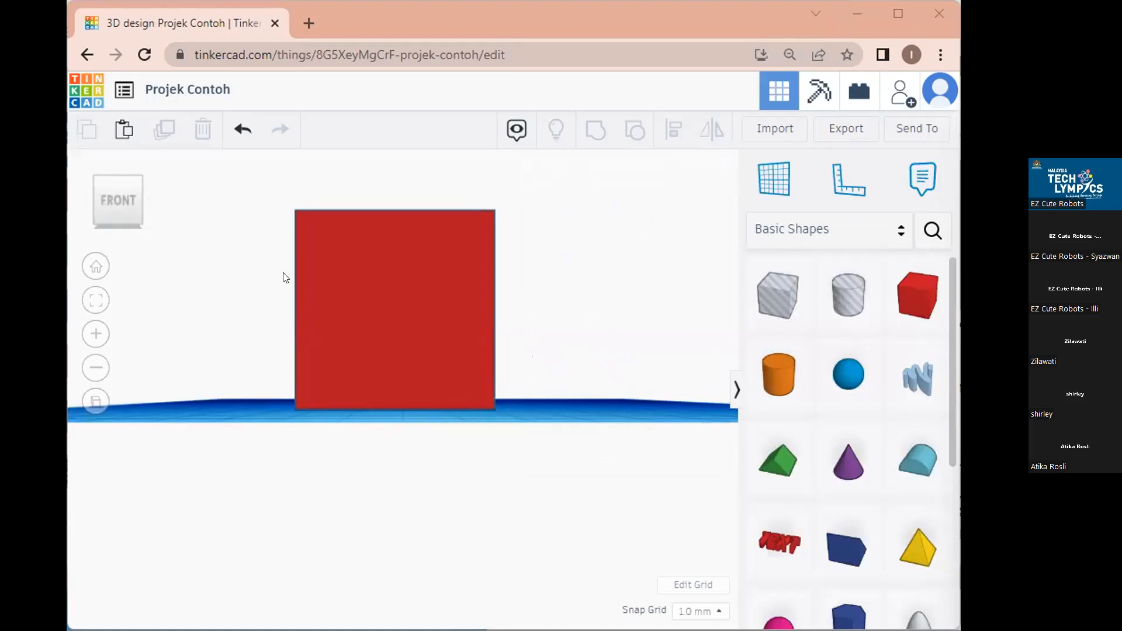
{"action": "left_click", "coordinate": [425, 288]}
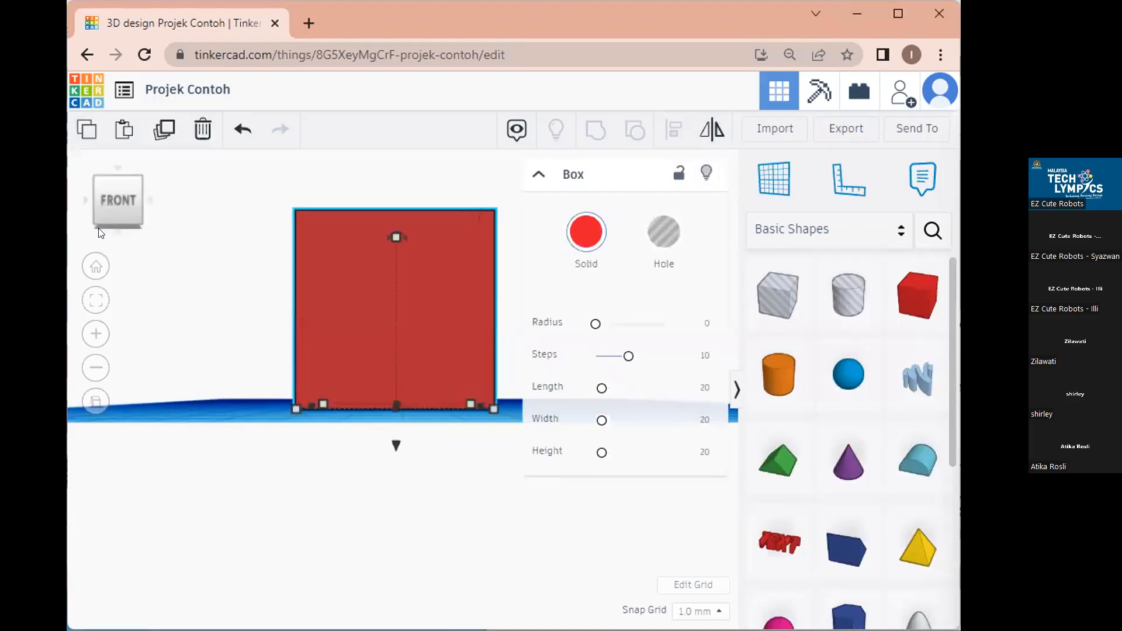
In top view, copy and paste the red box and place the copy beside the original.
{"action": "left_click", "coordinate": [115, 164]}
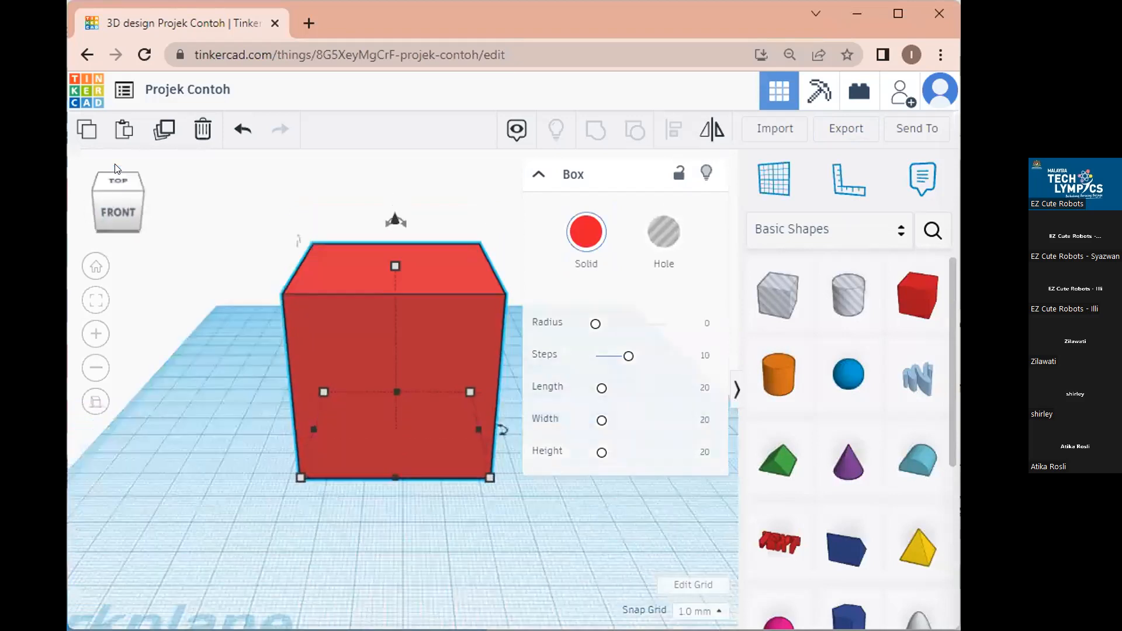
{"action": "left_click", "coordinate": [358, 276]}
{"action": "left_click", "coordinate": [413, 466]}
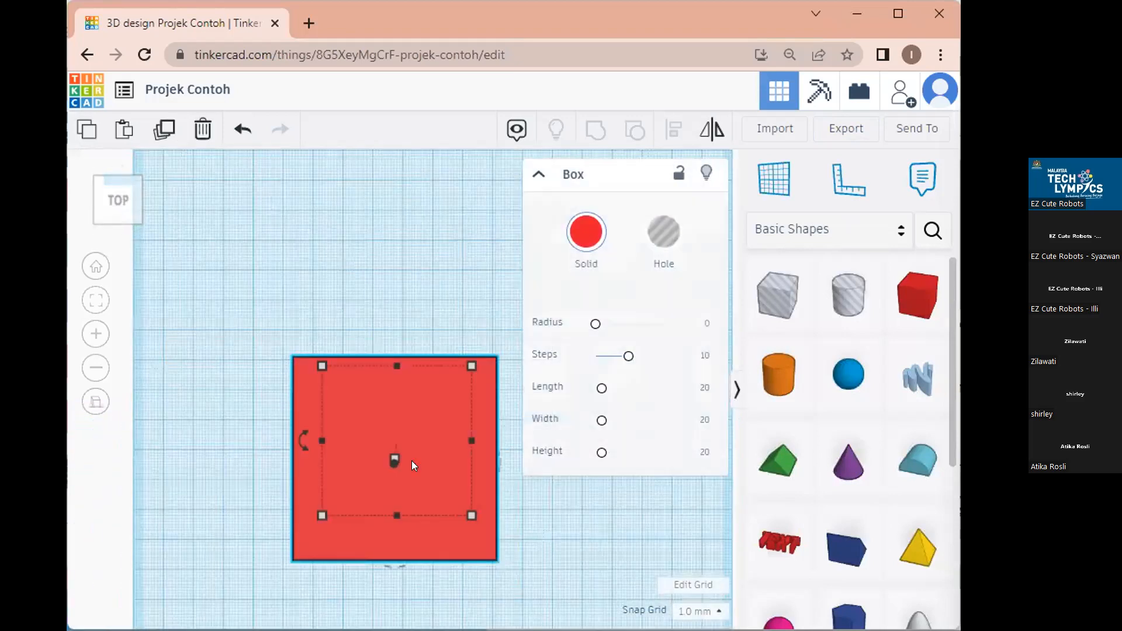
{"action": "key", "text": "ctrl+c"}
{"action": "key", "text": "ctrl+v"}
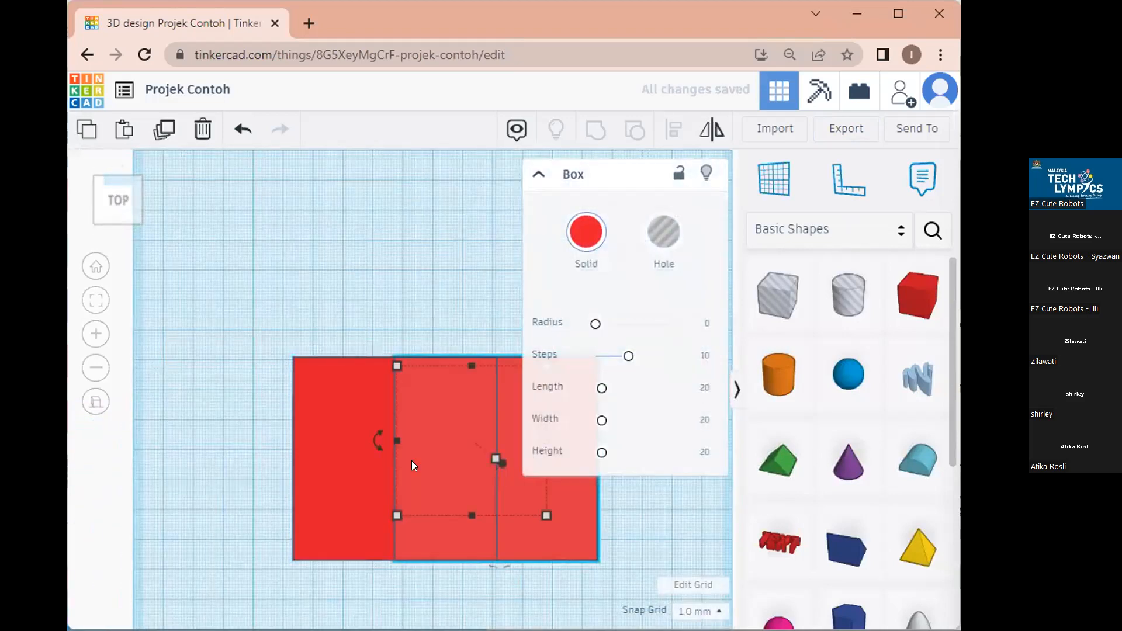
{"action": "left_click_drag", "start_coordinate": [472, 492], "coordinate": [589, 503]}
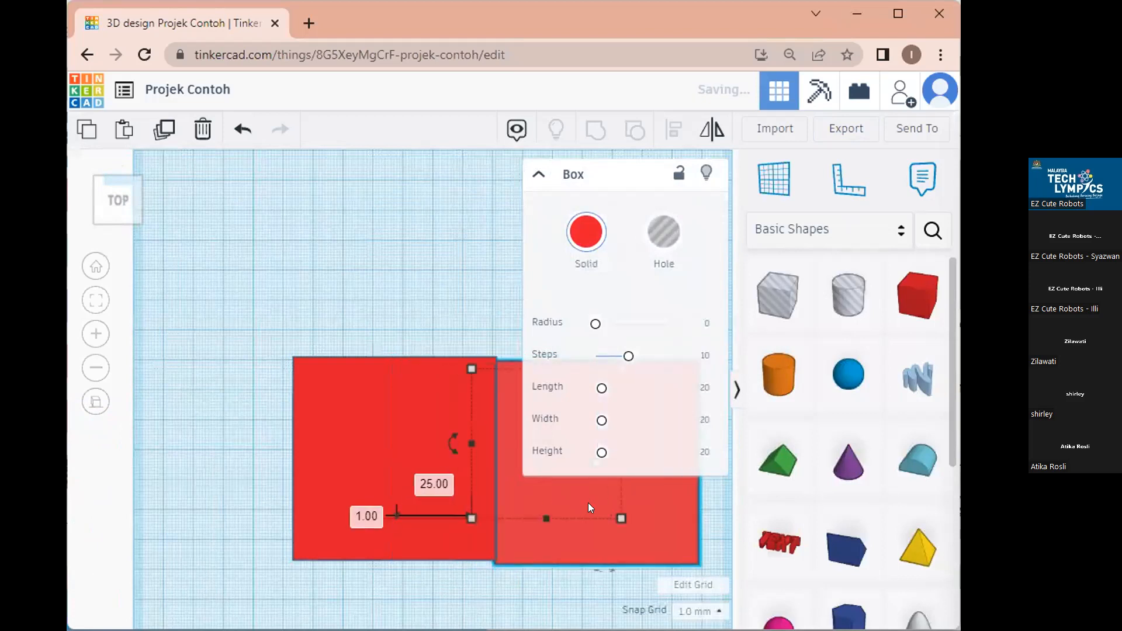
{"action": "left_click_drag", "start_coordinate": [351, 471], "coordinate": [253, 446]}
{"action": "left_click_drag", "start_coordinate": [558, 521], "coordinate": [509, 500]}
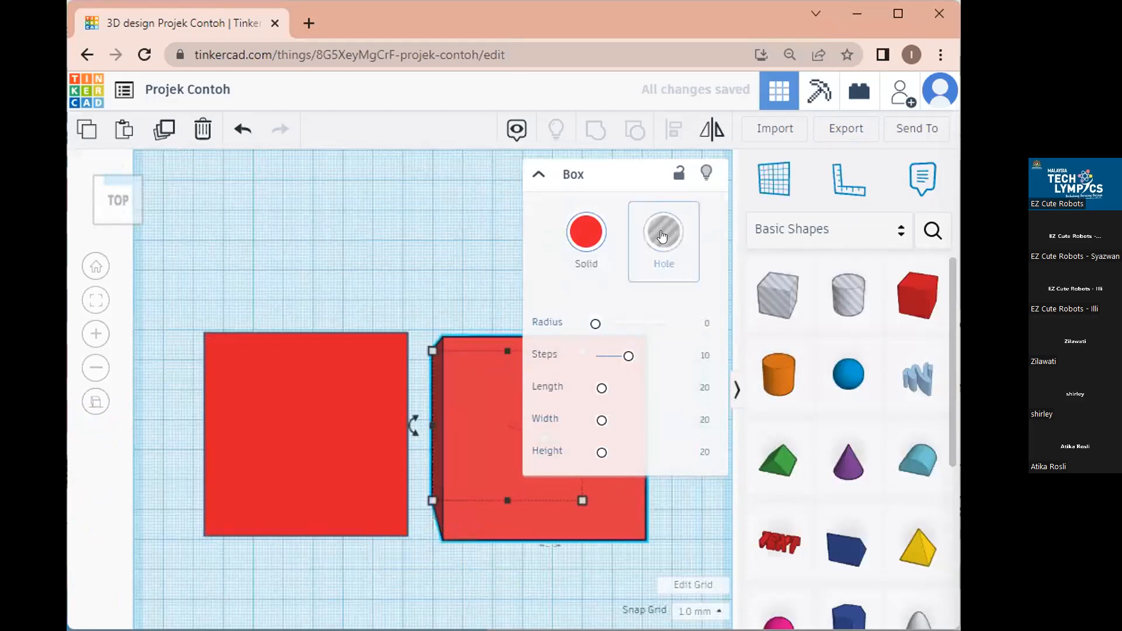
Colour the copied box with the dark navy Solid preset swatch.
{"action": "left_click", "coordinate": [593, 239]}
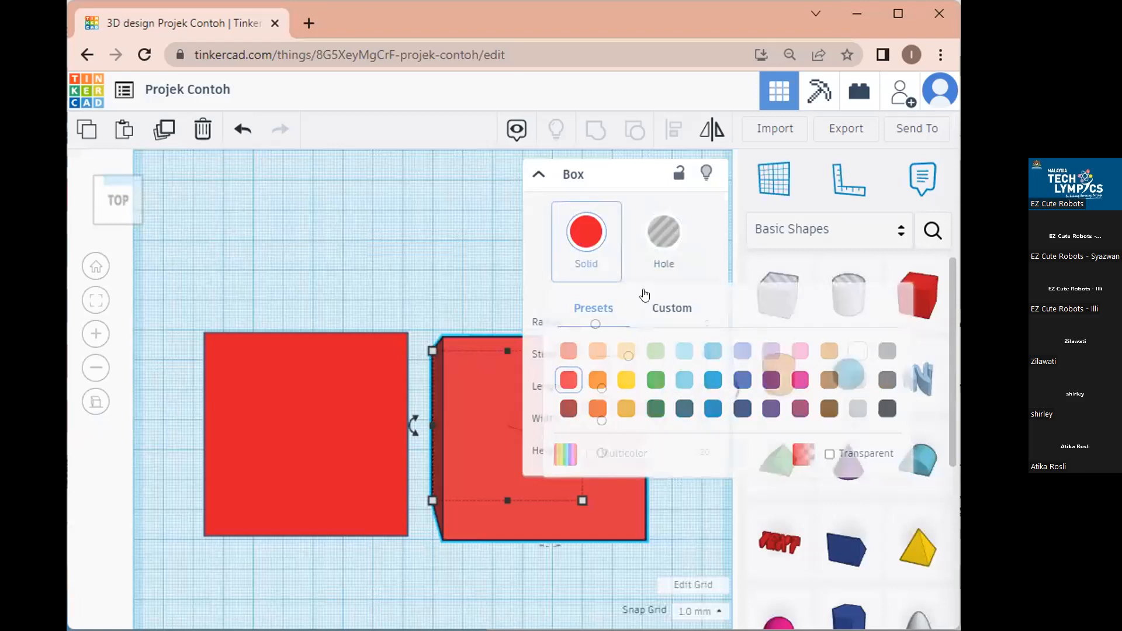
{"action": "left_click", "coordinate": [586, 232]}
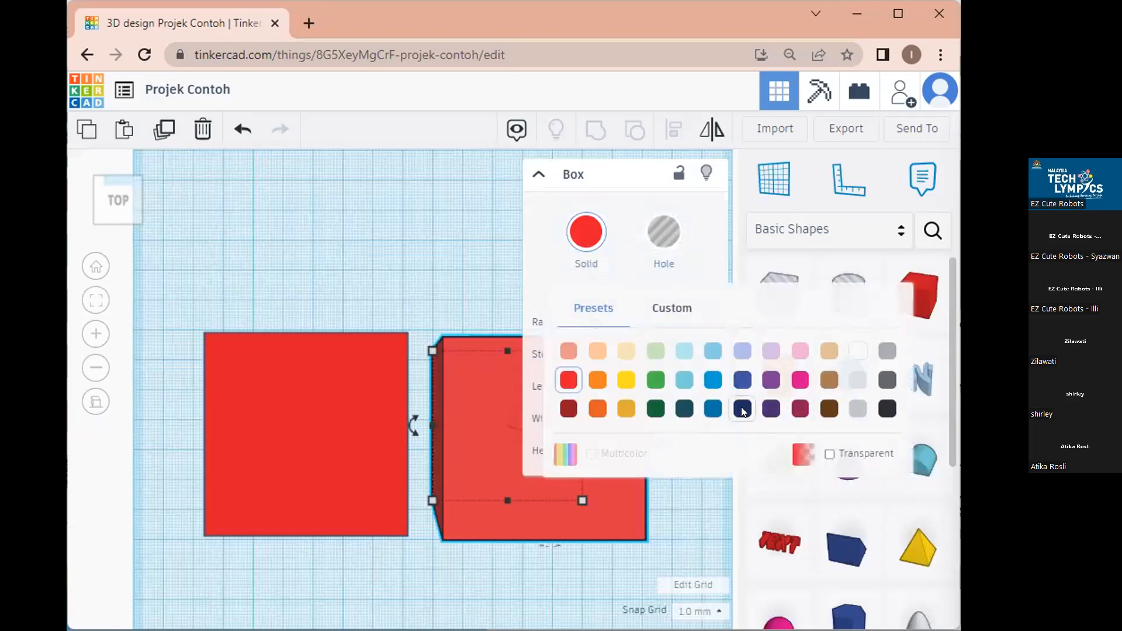
{"action": "left_click", "coordinate": [740, 409]}
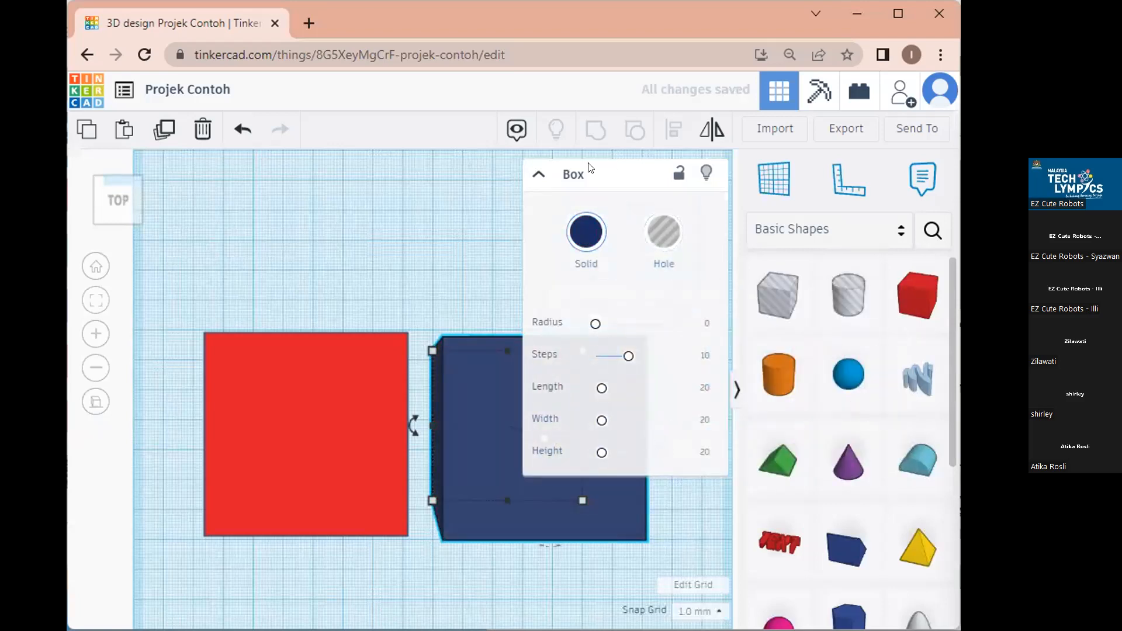
{"action": "left_click", "coordinate": [539, 175]}
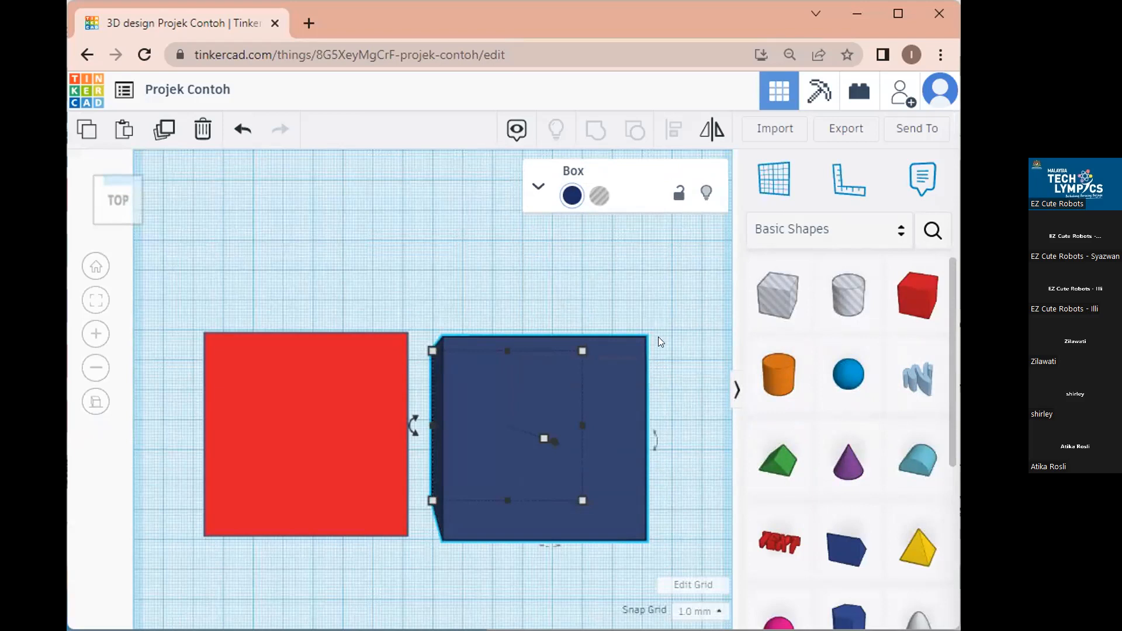
Reposition the navy box and drag its corner handle to shrink it to 40 x 40.
{"action": "left_click_drag", "start_coordinate": [542, 407], "coordinate": [583, 392]}
{"action": "mouse_move", "coordinate": [458, 492]}
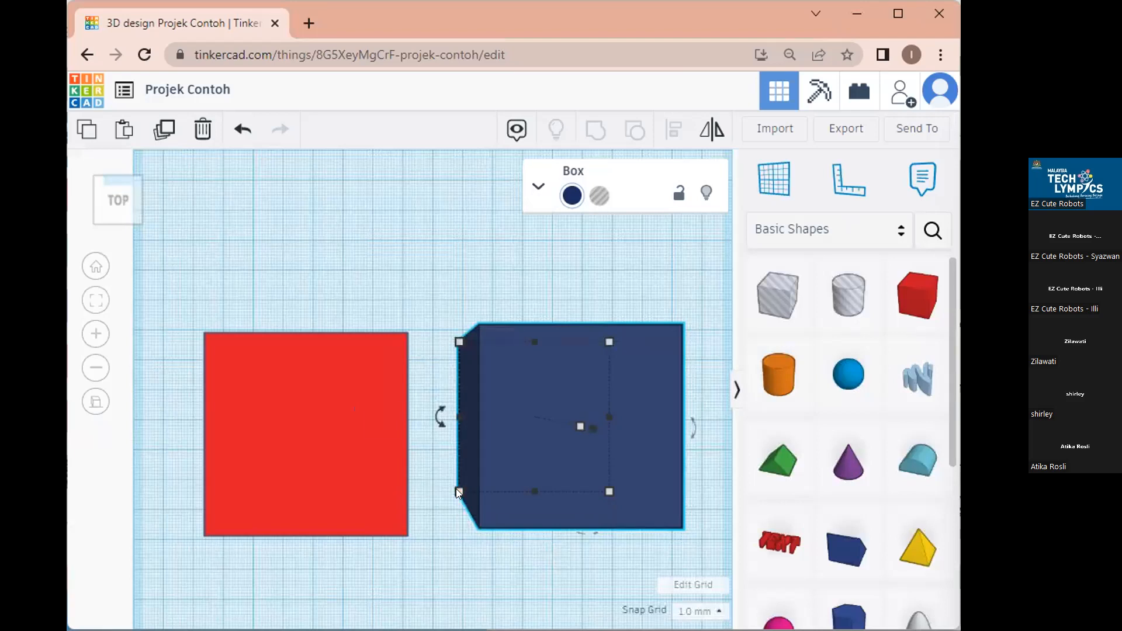
{"action": "left_click", "coordinate": [457, 491]}
{"action": "left_click_drag", "start_coordinate": [457, 492], "coordinate": [517, 462]}
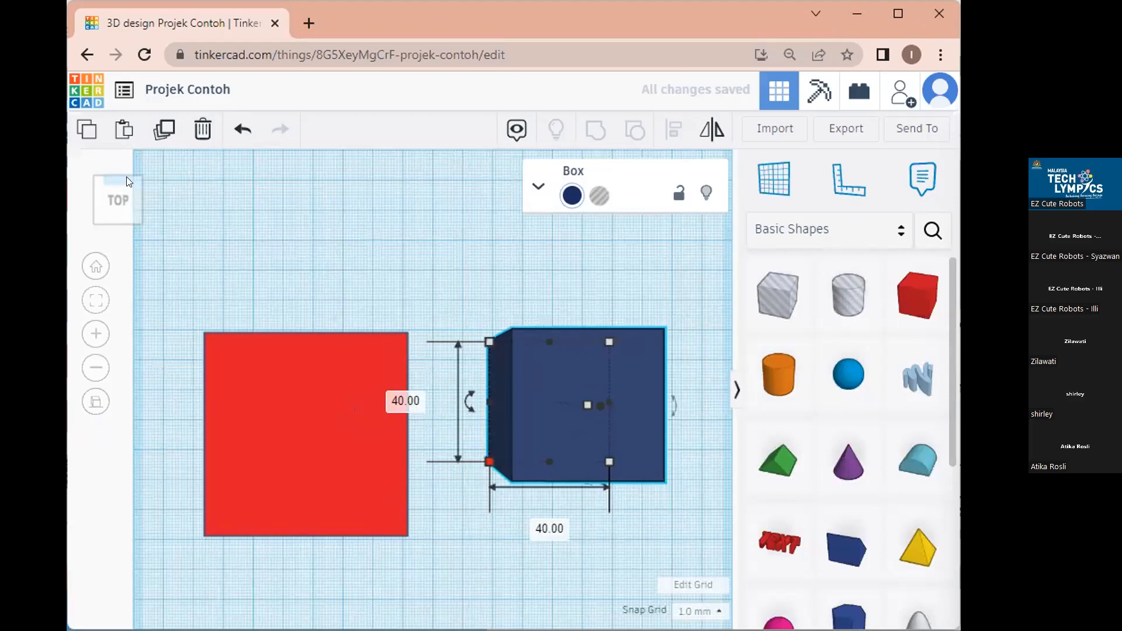
From the Front view, raise the navy box 6.00 mm above the workplane.
{"action": "left_click", "coordinate": [116, 231]}
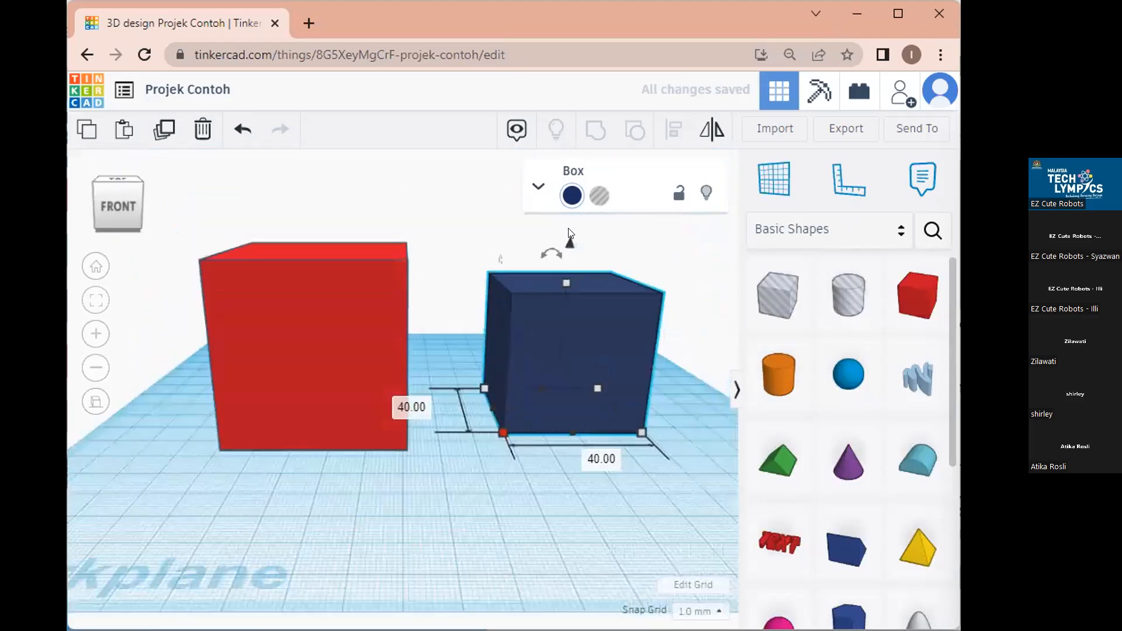
{"action": "left_click_drag", "start_coordinate": [572, 332], "coordinate": [573, 276]}
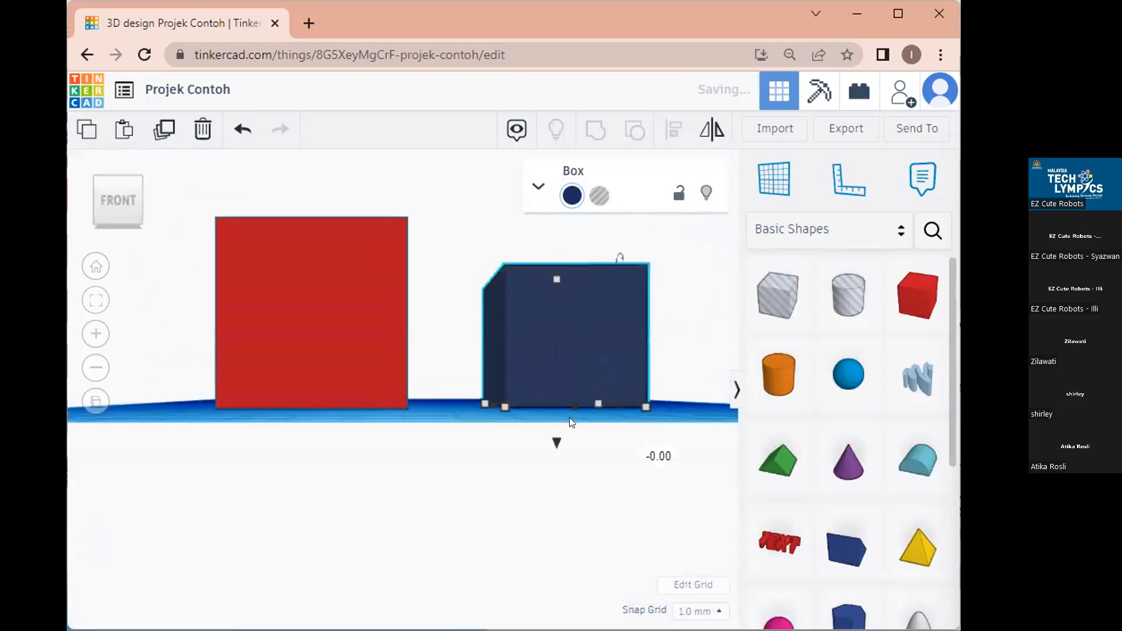
{"action": "left_click_drag", "start_coordinate": [548, 447], "coordinate": [561, 424]}
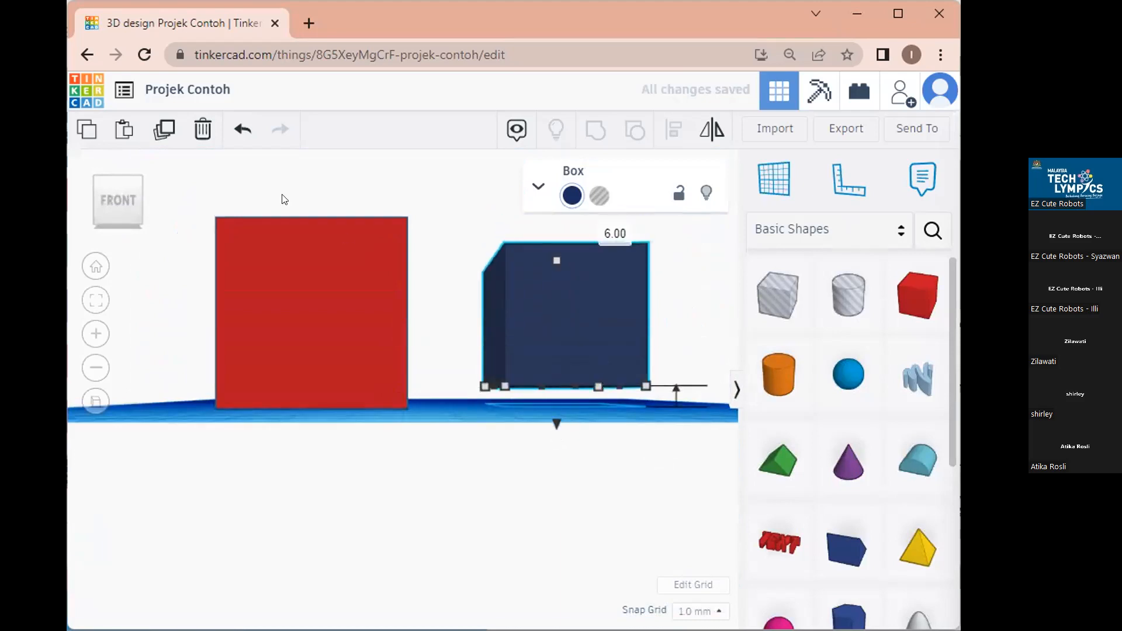
Rotate the navy box, move it behind the red cube, and make it a Hole.
{"action": "left_click", "coordinate": [89, 177]}
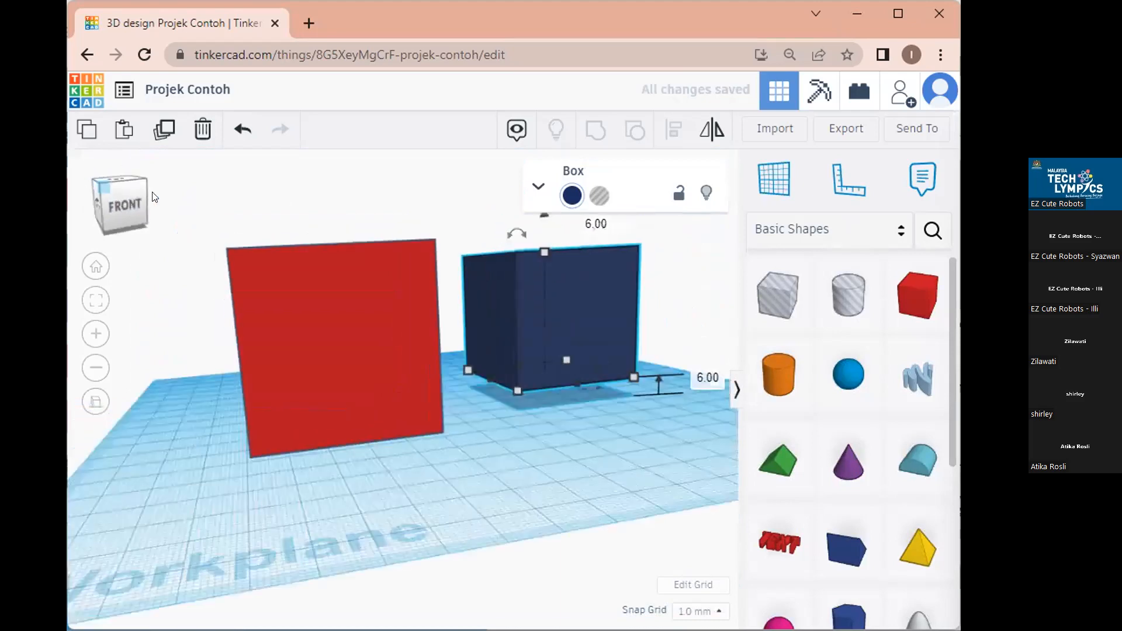
{"action": "mouse_move", "coordinate": [469, 191]}
{"action": "left_mouse_down"}
{"action": "mouse_move", "coordinate": [457, 207]}
{"action": "mouse_move", "coordinate": [470, 188]}
{"action": "mouse_move", "coordinate": [461, 194]}
{"action": "left_mouse_up"}
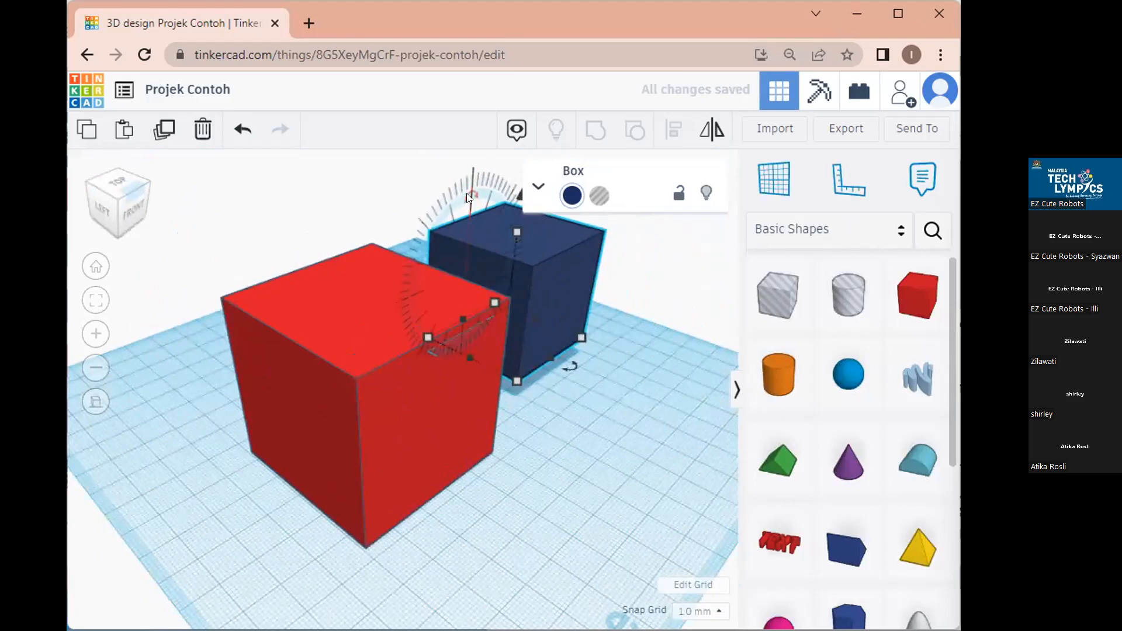
{"action": "left_click_drag", "start_coordinate": [467, 190], "coordinate": [484, 174]}
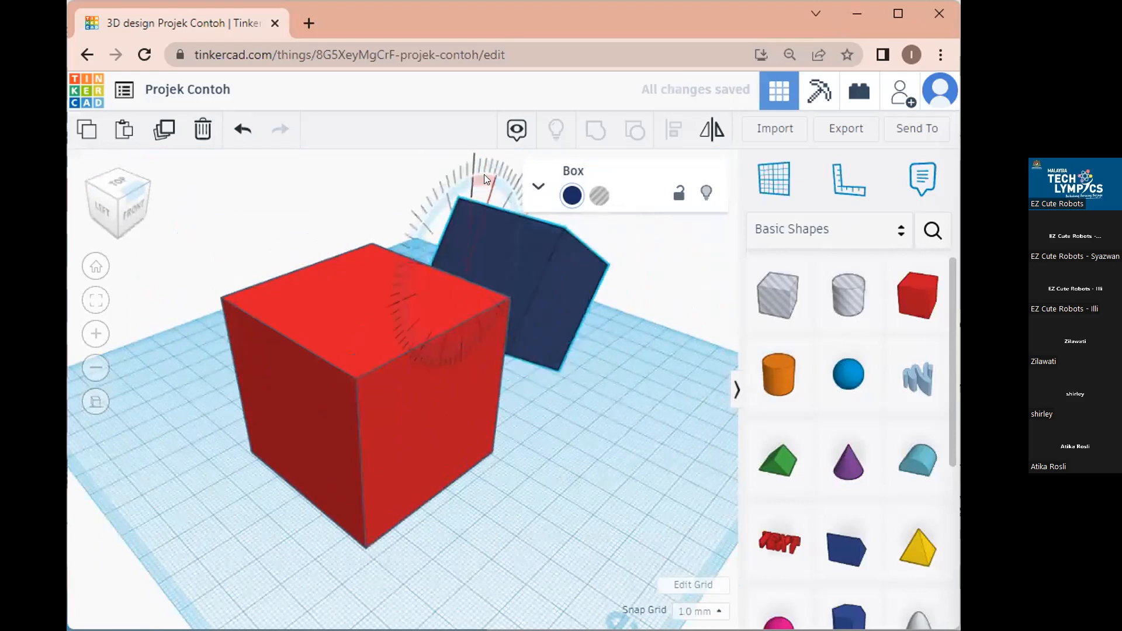
{"action": "left_click_drag", "start_coordinate": [540, 236], "coordinate": [396, 321]}
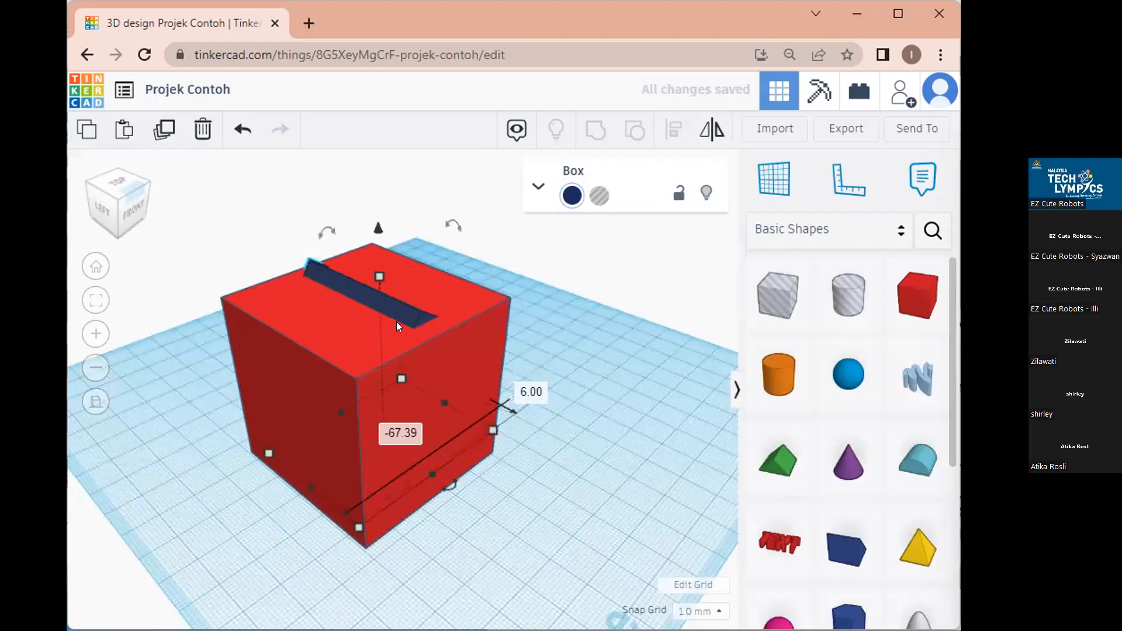
{"action": "left_click", "coordinate": [600, 205]}
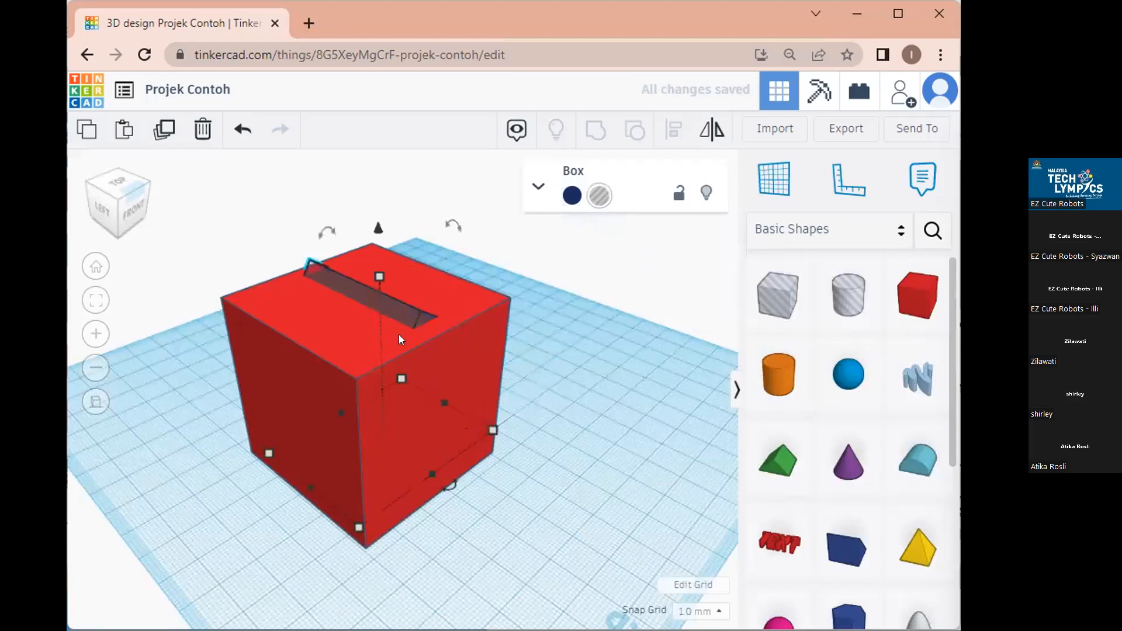
Set the hole box onto the red cube's top, stand it upright, and move it behind.
{"action": "left_click_drag", "start_coordinate": [397, 308], "coordinate": [567, 362]}
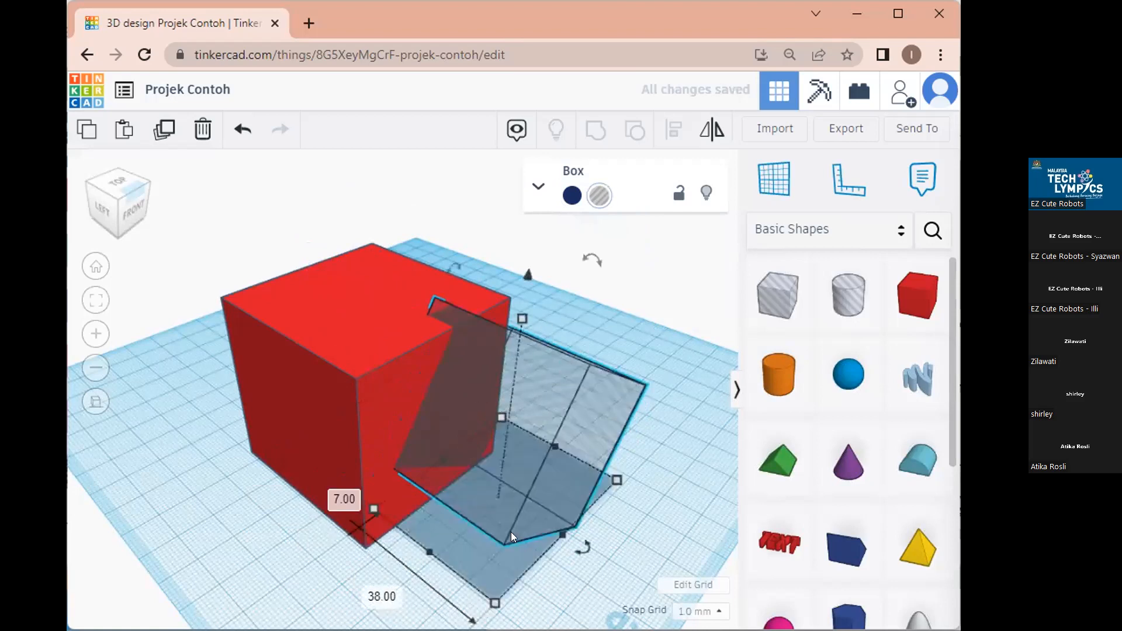
{"action": "left_click_drag", "start_coordinate": [528, 377], "coordinate": [488, 371]}
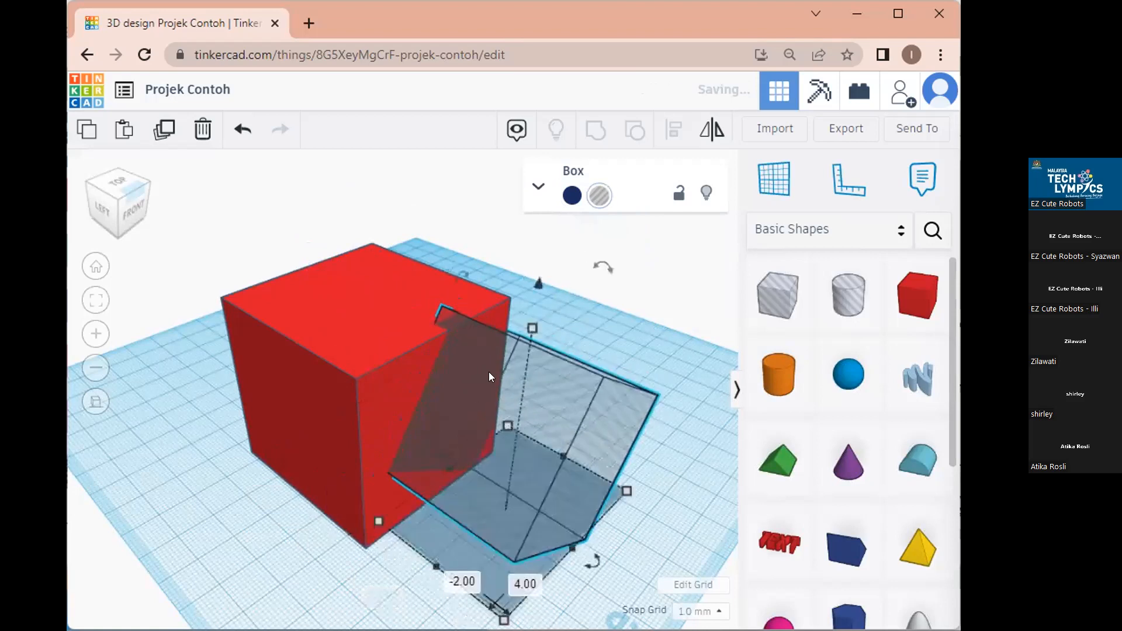
{"action": "left_click_drag", "start_coordinate": [455, 276], "coordinate": [500, 360]}
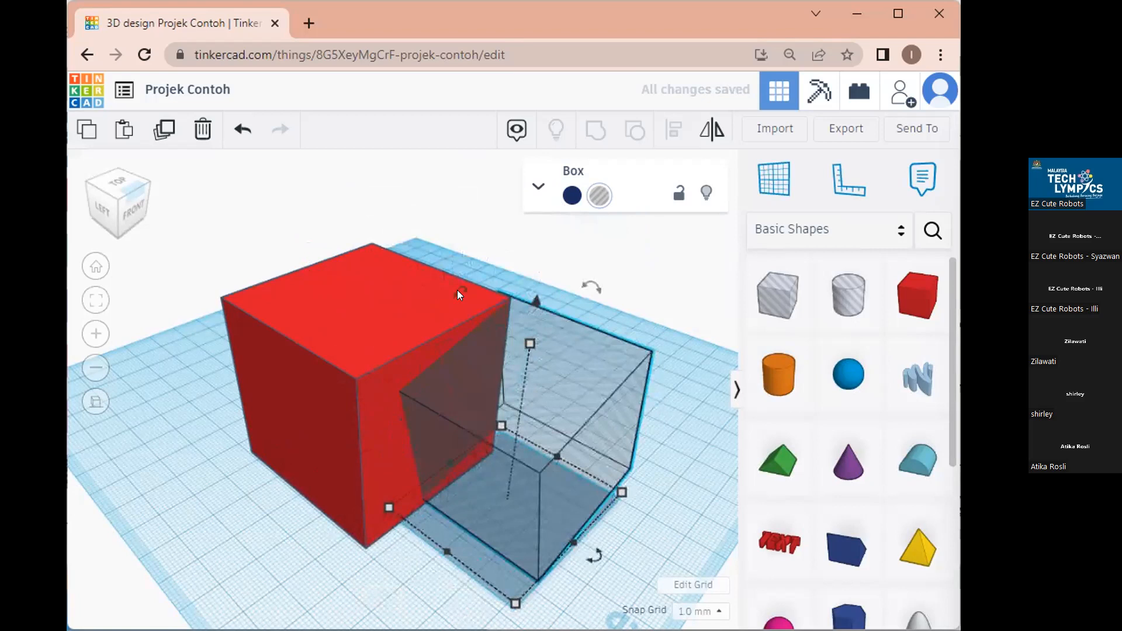
{"action": "left_click_drag", "start_coordinate": [483, 351], "coordinate": [357, 317]}
Shift the red cube left, place the hole box over its top, and select both shapes.
{"action": "left_click", "coordinate": [416, 325]}
{"action": "left_click_drag", "start_coordinate": [350, 376], "coordinate": [357, 389]}
{"action": "left_click", "coordinate": [468, 386]}
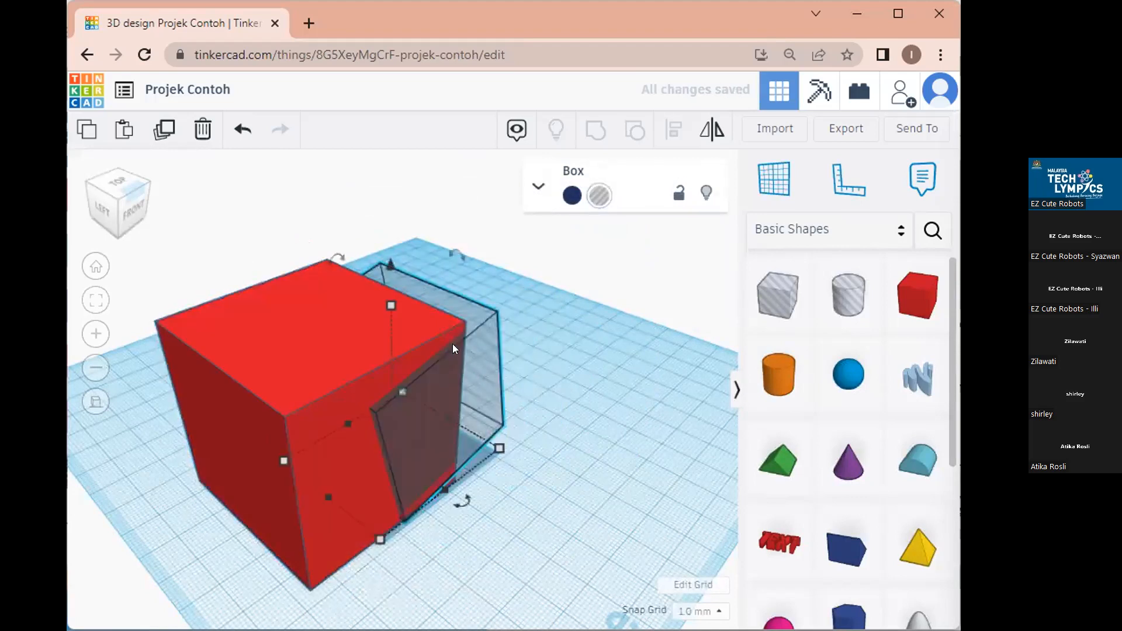
{"action": "left_click_drag", "start_coordinate": [387, 264], "coordinate": [385, 215]}
{"action": "left_click_drag", "start_coordinate": [383, 322], "coordinate": [316, 336]}
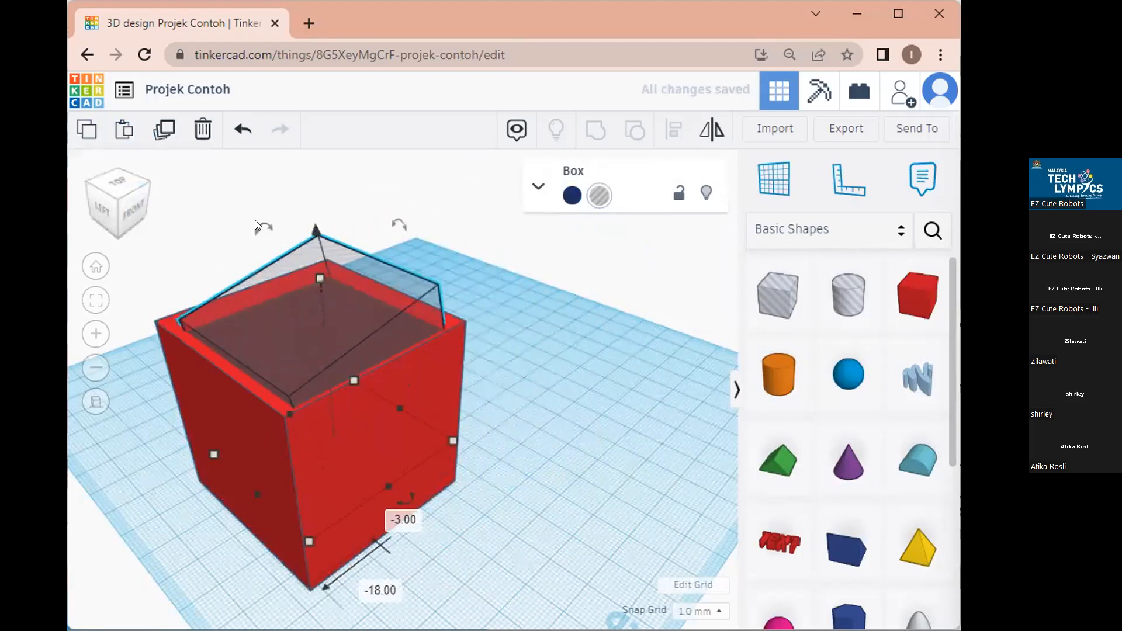
{"action": "left_click_drag", "start_coordinate": [507, 475], "coordinate": [234, 272]}
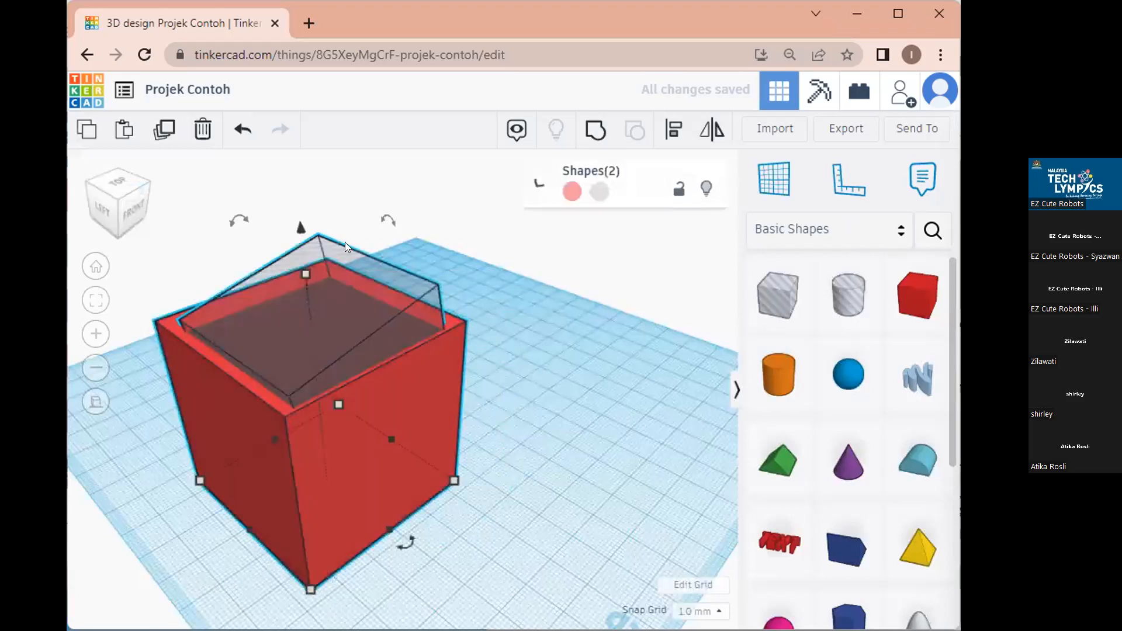
Align the hole box leftward with the red cube using the Align tool handles.
{"action": "left_click", "coordinate": [675, 136]}
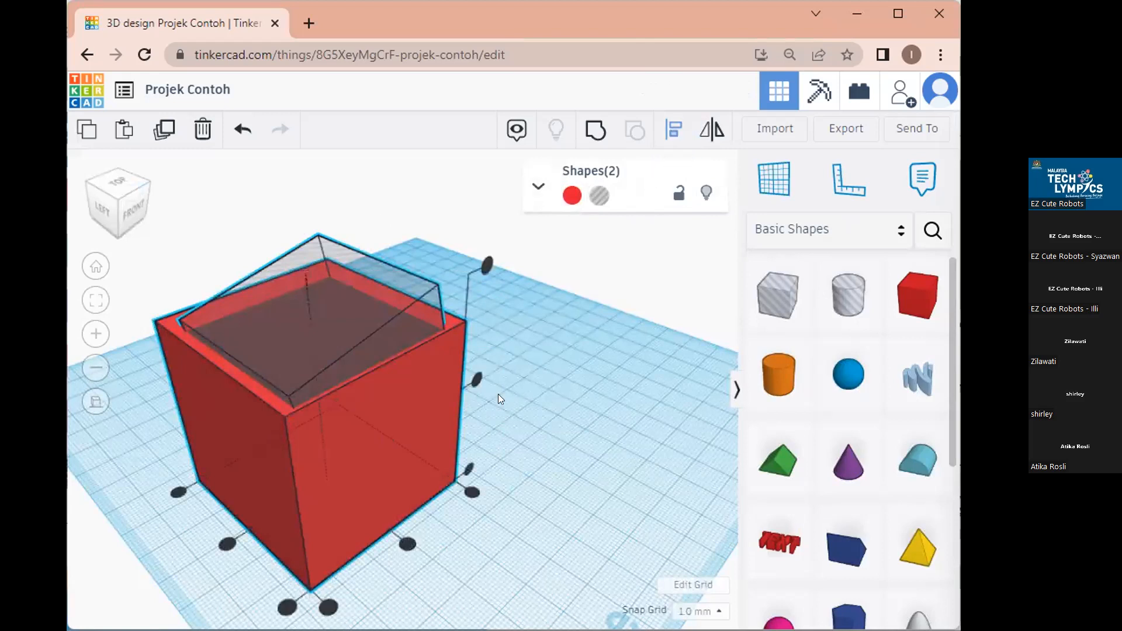
{"action": "left_click", "coordinate": [408, 544]}
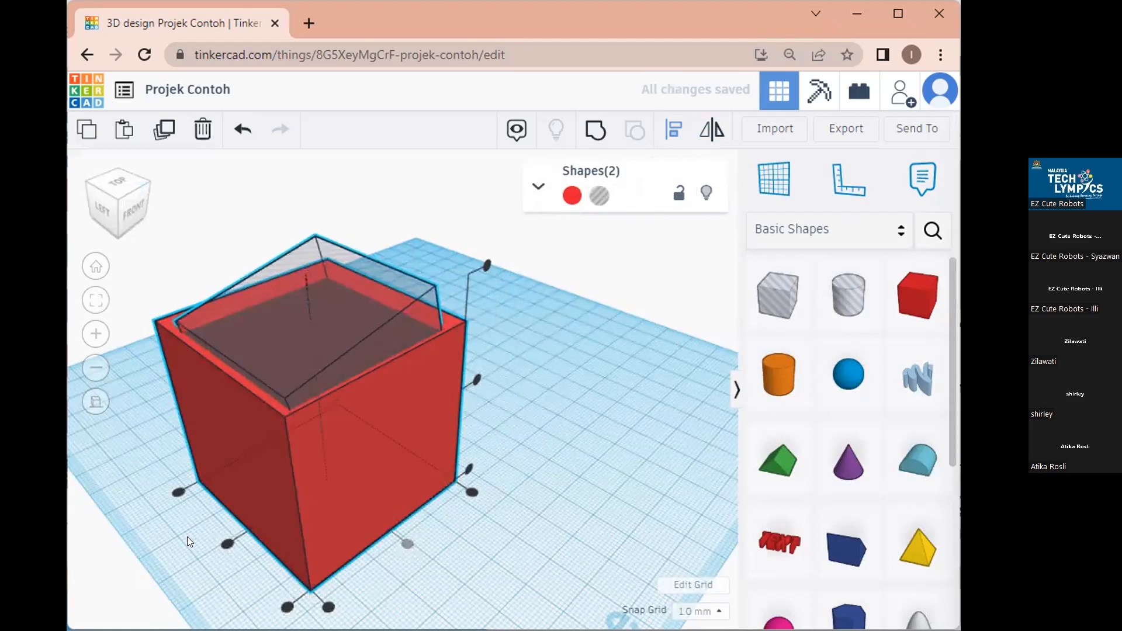
{"action": "left_click", "coordinate": [227, 543]}
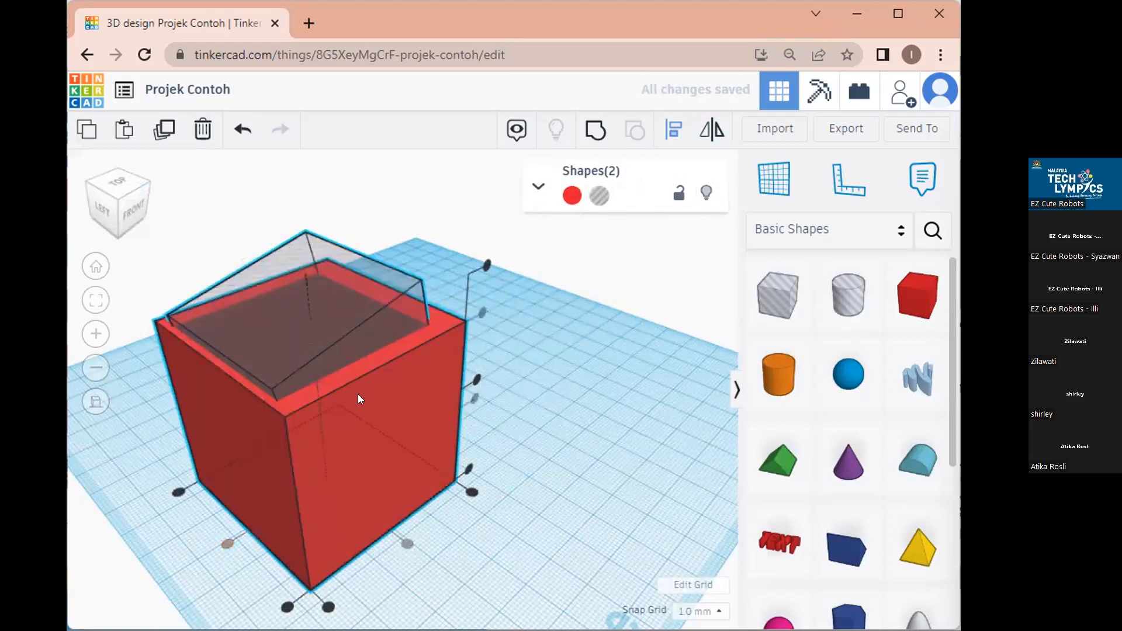
In Top view, reselect both shapes and align them with the red cube as reference.
{"action": "left_click", "coordinate": [117, 194]}
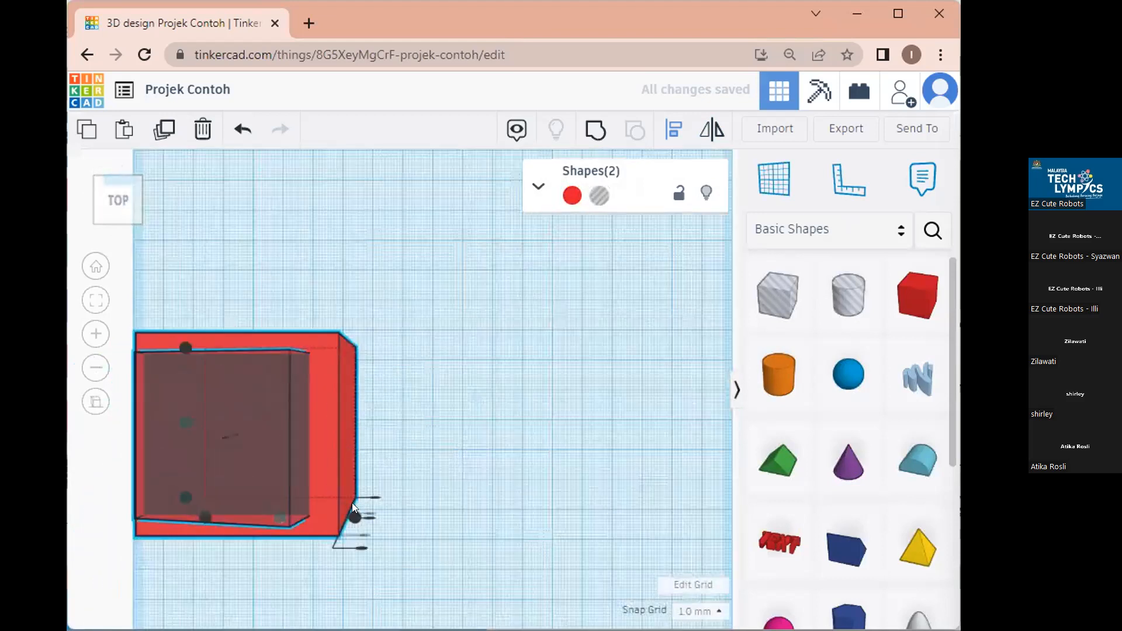
{"action": "left_click", "coordinate": [385, 464]}
{"action": "left_click_drag", "start_coordinate": [385, 464], "coordinate": [228, 422]}
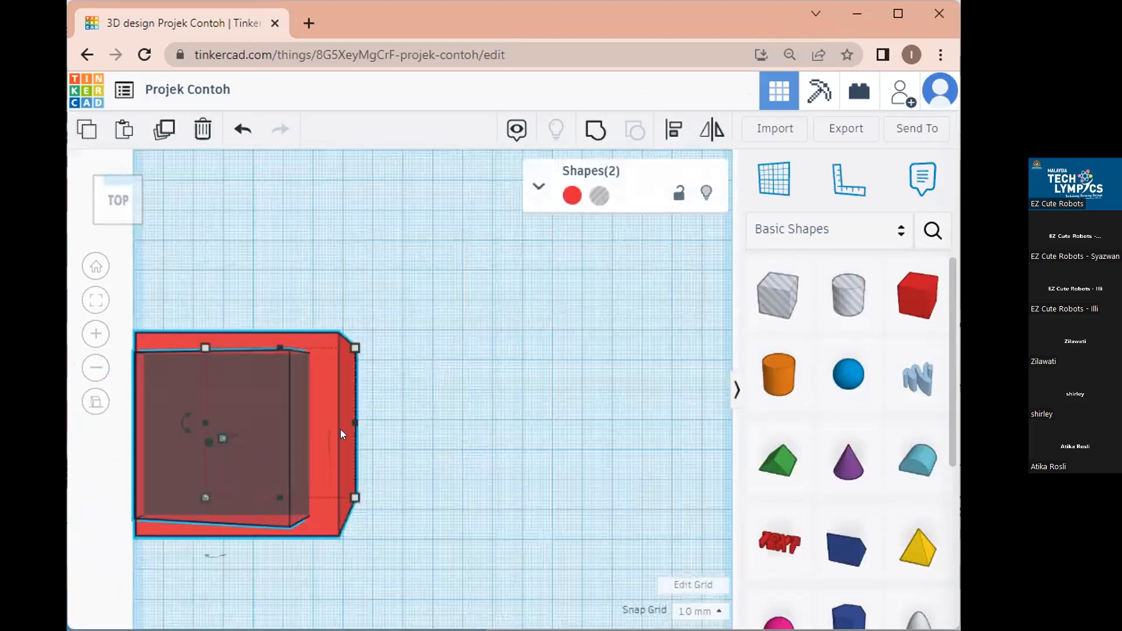
{"action": "left_click", "coordinate": [673, 129]}
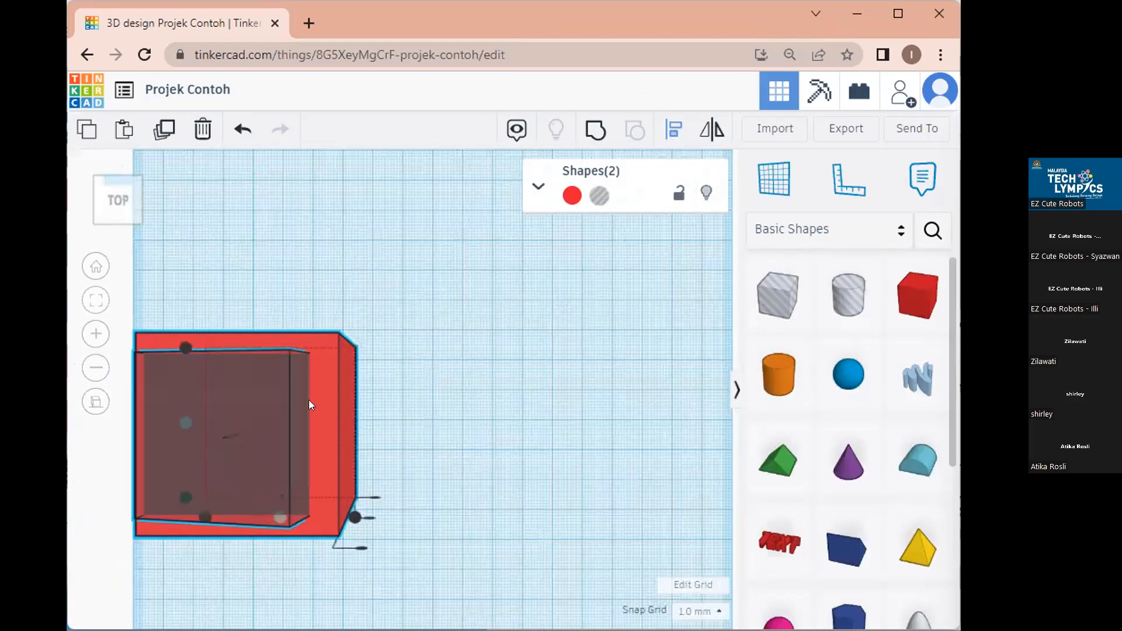
{"action": "left_click", "coordinate": [168, 422]}
{"action": "left_click", "coordinate": [328, 429]}
Move both shapes together, retry the alignment, then select only the hole box.
{"action": "left_click_drag", "start_coordinate": [449, 479], "coordinate": [165, 316]}
{"action": "left_click_drag", "start_coordinate": [230, 373], "coordinate": [448, 368]}
{"action": "left_click", "coordinate": [583, 433]}
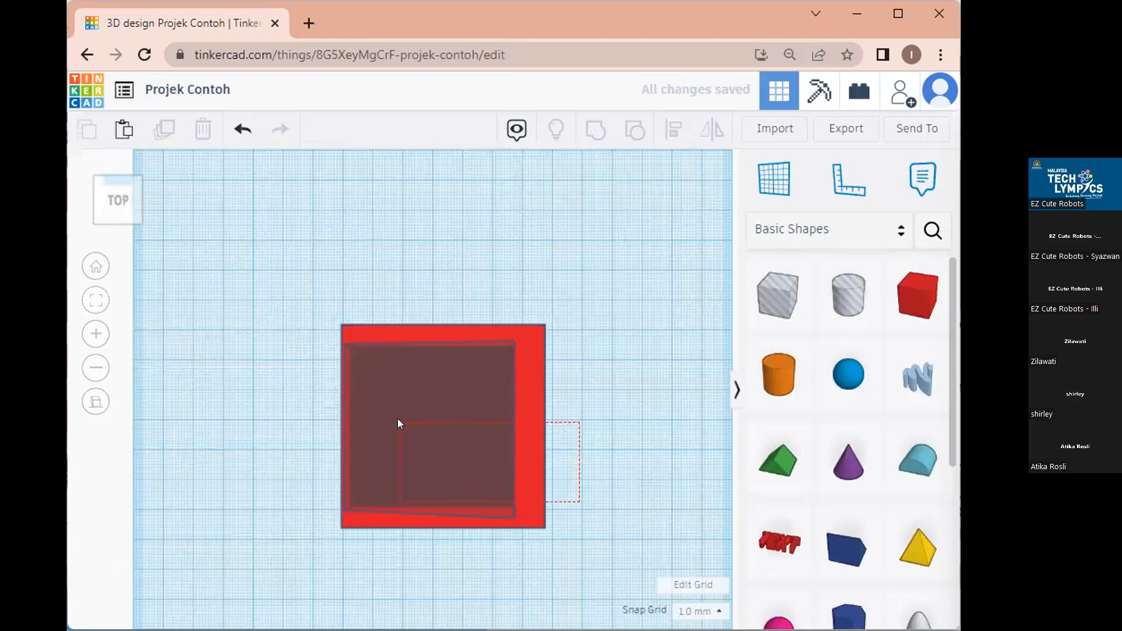
{"action": "left_click", "coordinate": [397, 419]}
{"action": "left_click", "coordinate": [674, 136]}
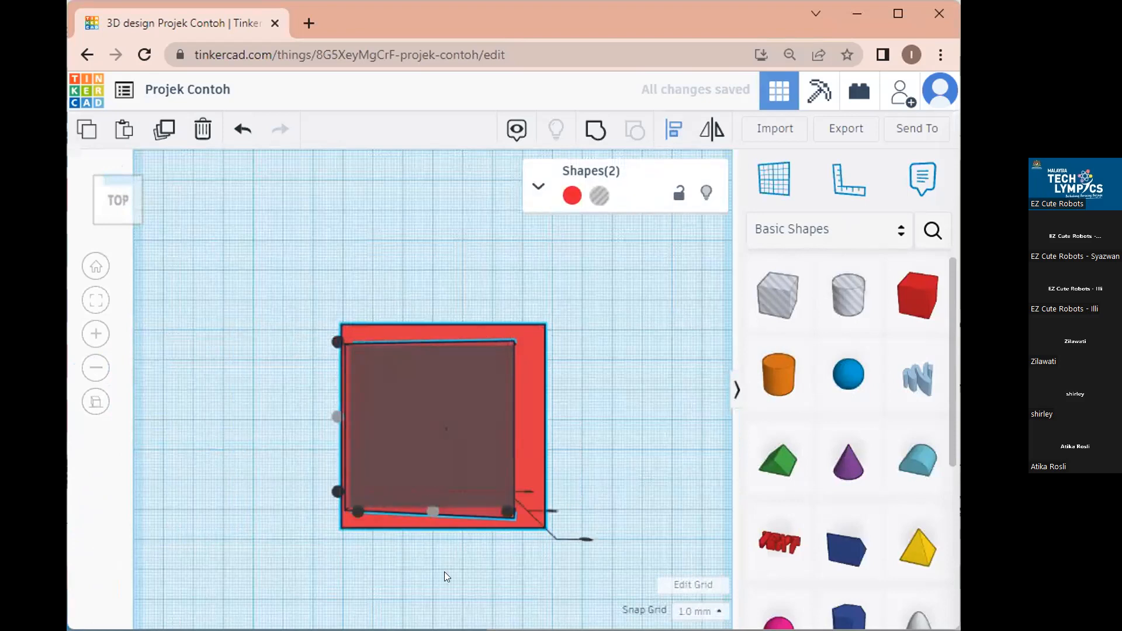
{"action": "left_click", "coordinate": [438, 503]}
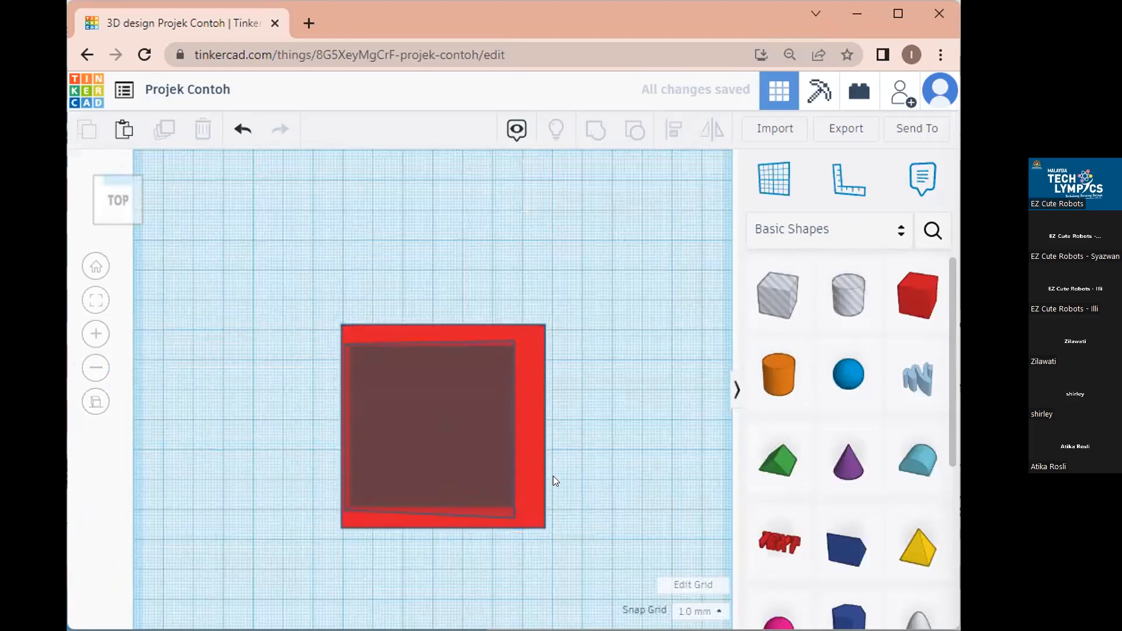
{"action": "left_click_drag", "start_coordinate": [600, 472], "coordinate": [459, 419]}
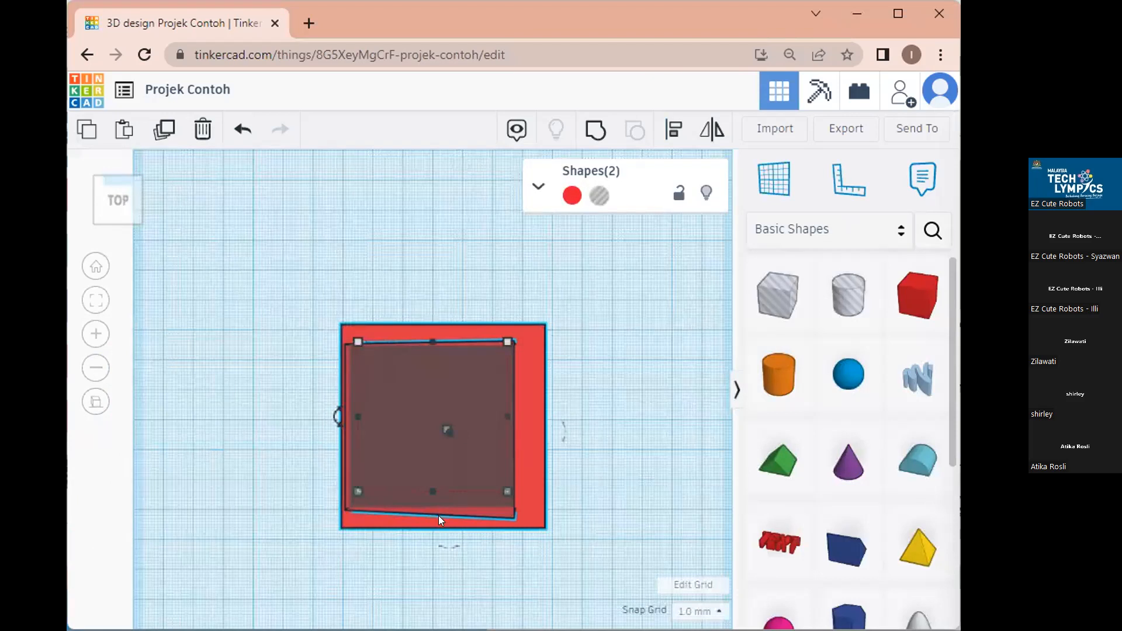
{"action": "left_click_drag", "start_coordinate": [585, 459], "coordinate": [439, 366]}
{"action": "key", "text": "Escape"}
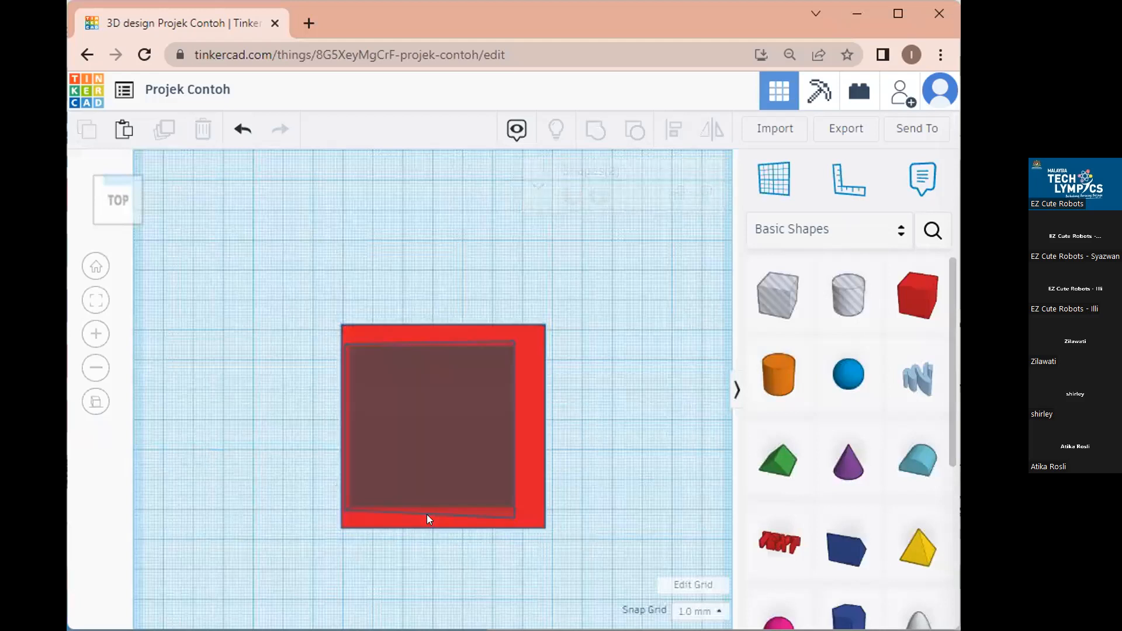
{"action": "left_click", "coordinate": [467, 451]}
Drag the hole box out and back until it sits centred inside the red cube, then deselect.
{"action": "left_click_drag", "start_coordinate": [461, 450], "coordinate": [225, 374]}
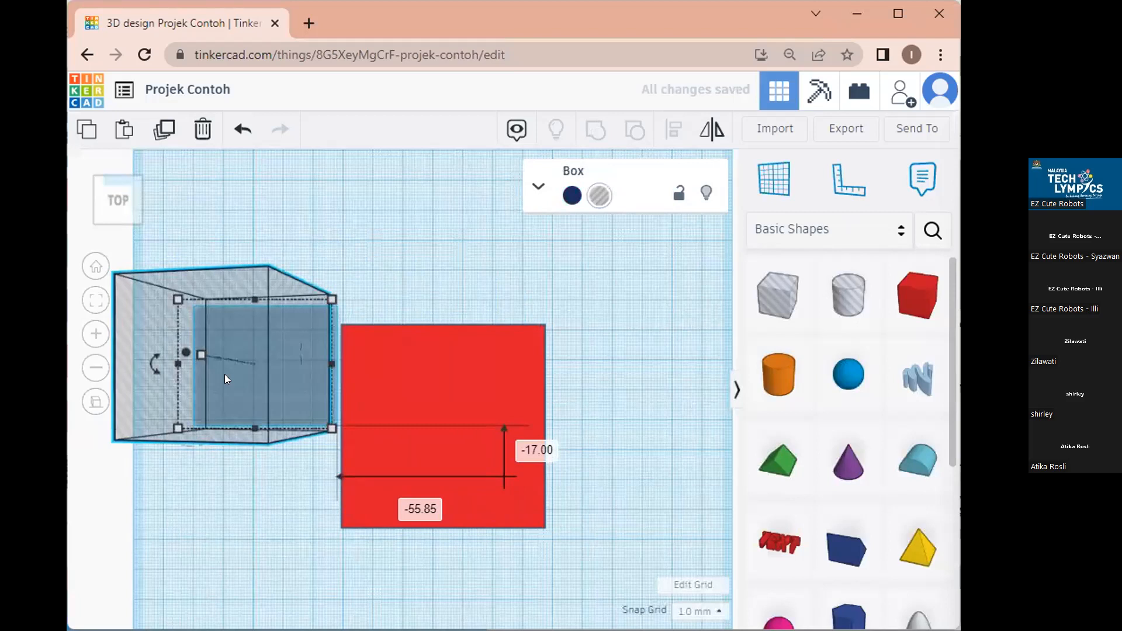
{"action": "left_click_drag", "start_coordinate": [225, 378], "coordinate": [483, 446]}
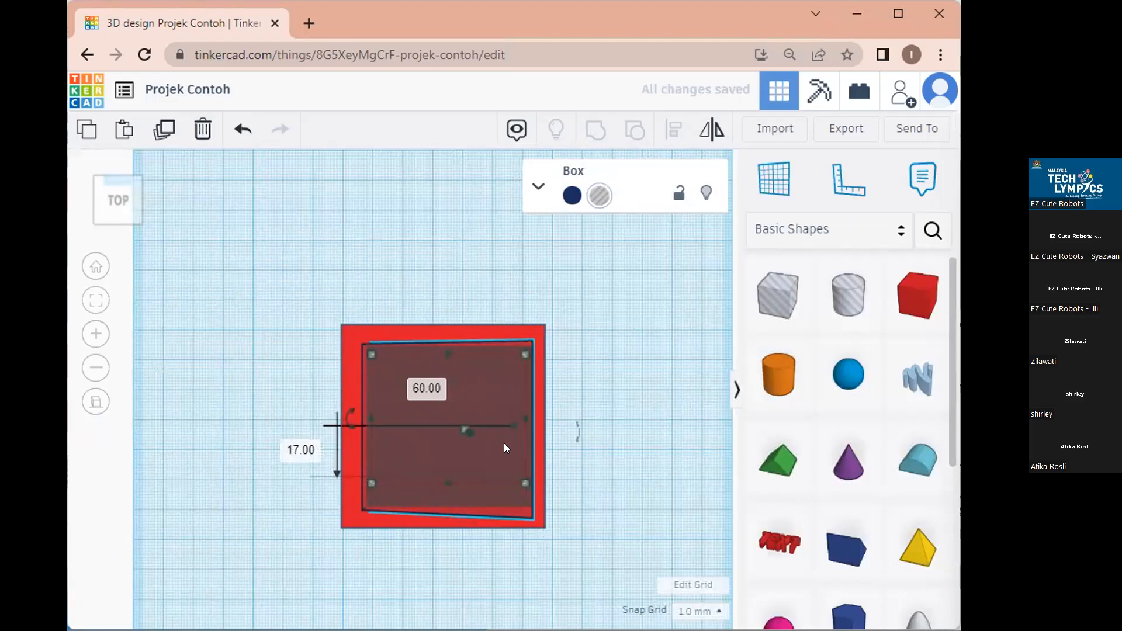
{"action": "left_click_drag", "start_coordinate": [488, 392], "coordinate": [260, 289]}
{"action": "left_click_drag", "start_coordinate": [366, 407], "coordinate": [482, 391]}
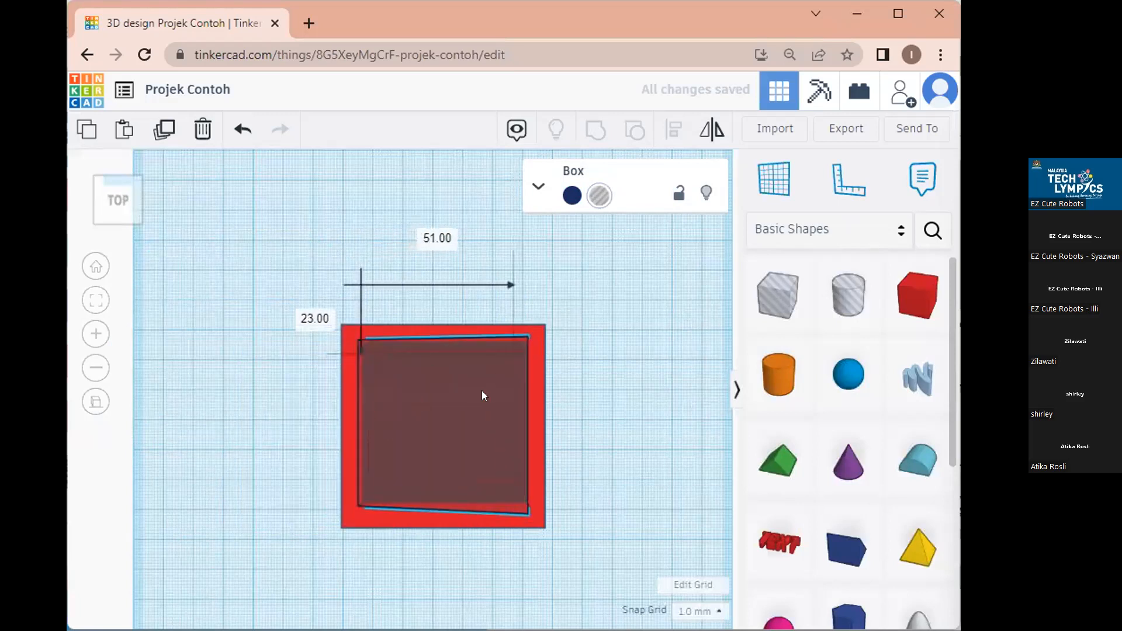
{"action": "left_click", "coordinate": [619, 363]}
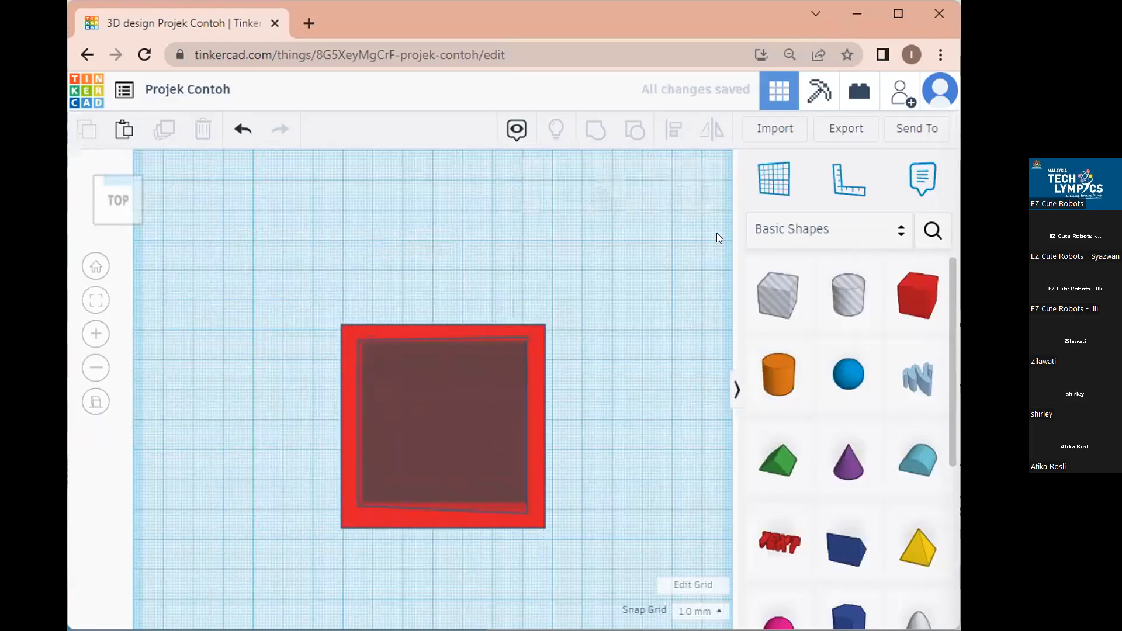
{"action": "left_click", "coordinate": [844, 126]}
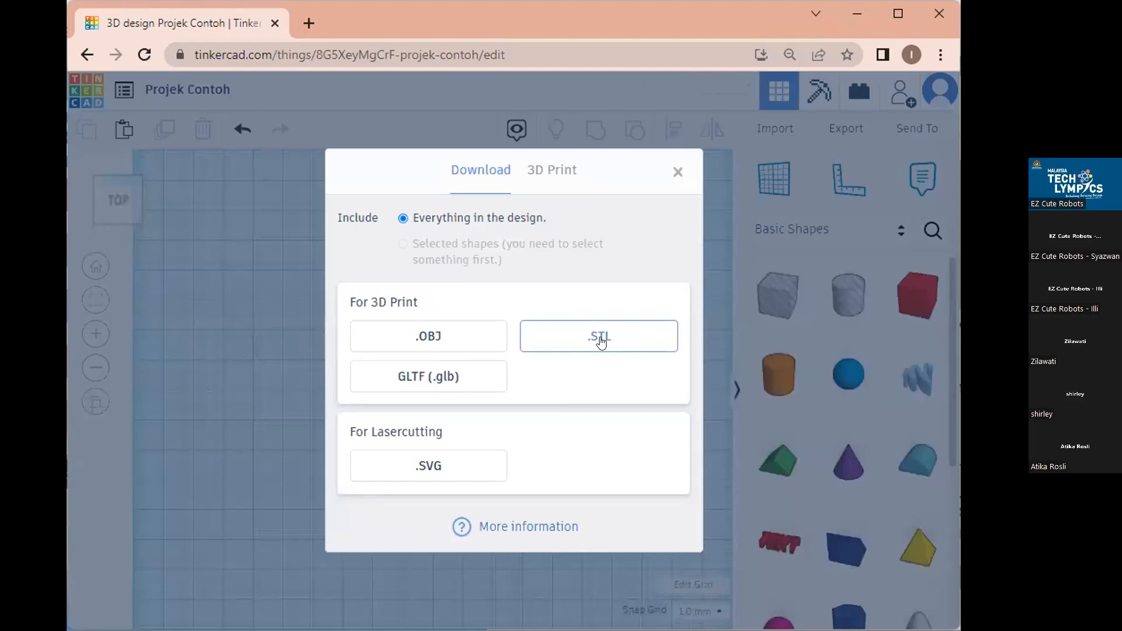
{"action": "left_click", "coordinate": [677, 174]}
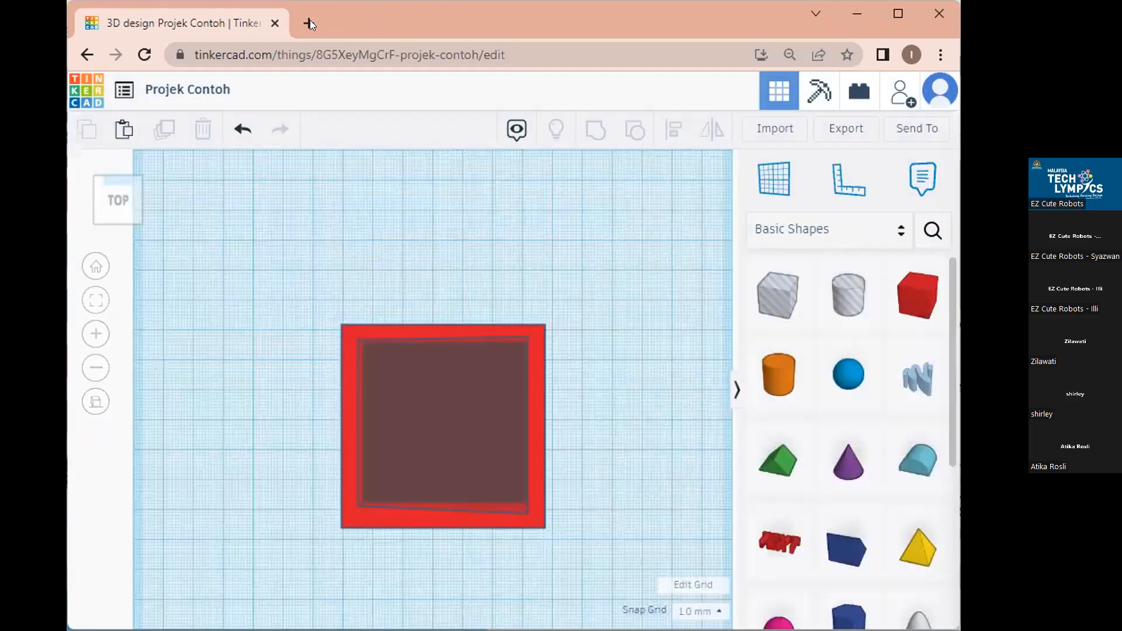
{"action": "left_click", "coordinate": [310, 23]}
{"action": "type", "text": "ult"}
{"action": "left_click", "coordinate": [396, 87]}
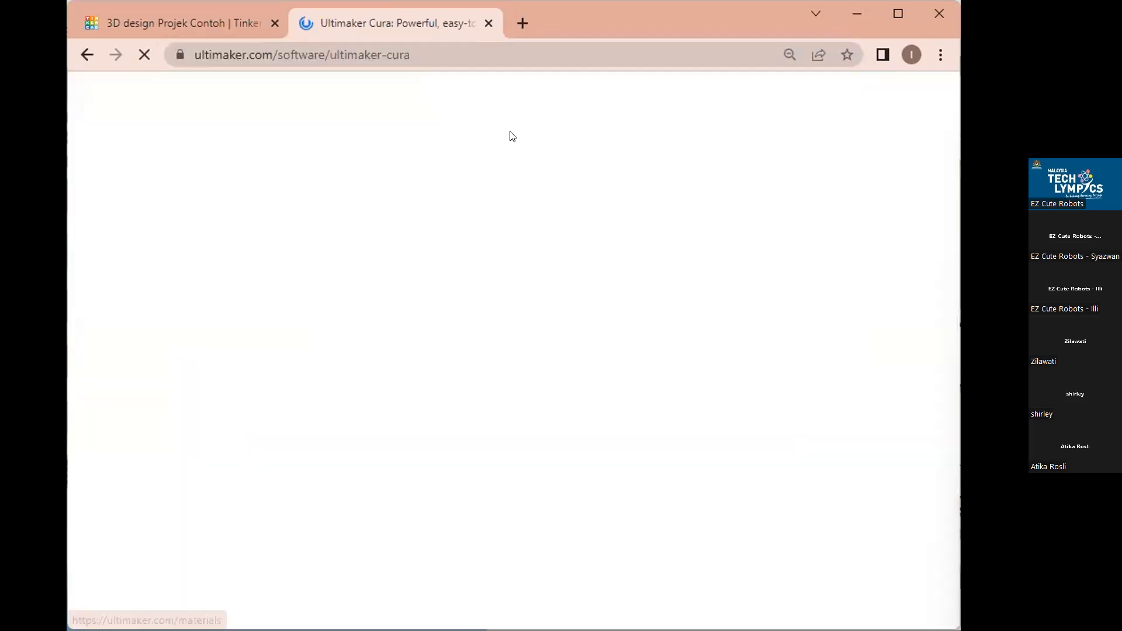
{"action": "left_click", "coordinate": [419, 50]}
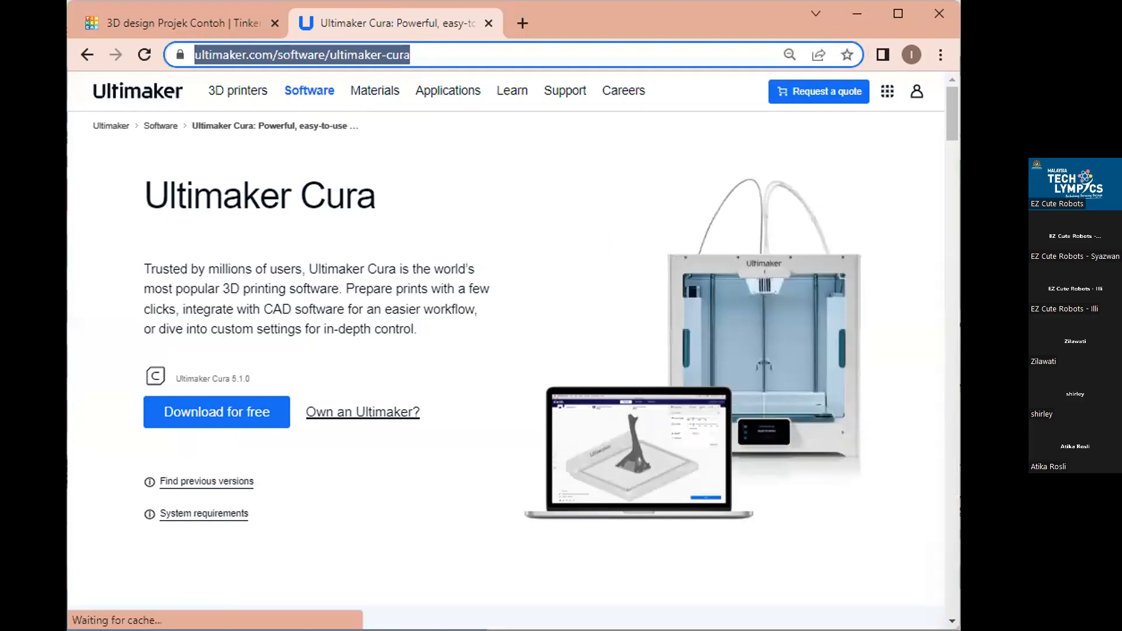
{"action": "left_click", "coordinate": [201, 409]}
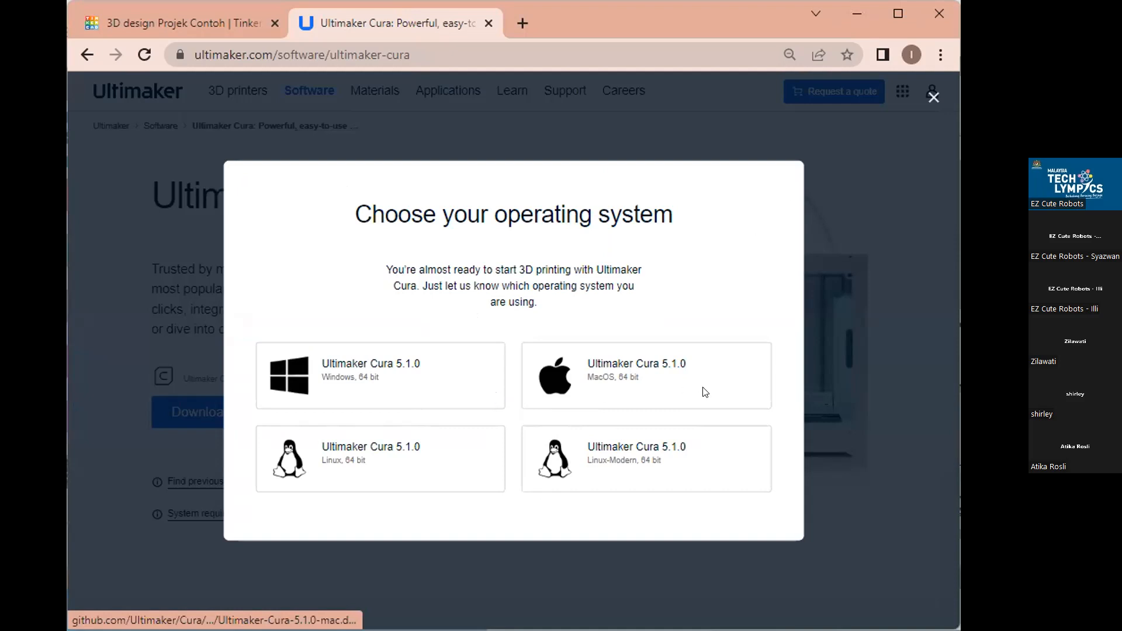
{"action": "left_click", "coordinate": [487, 22]}
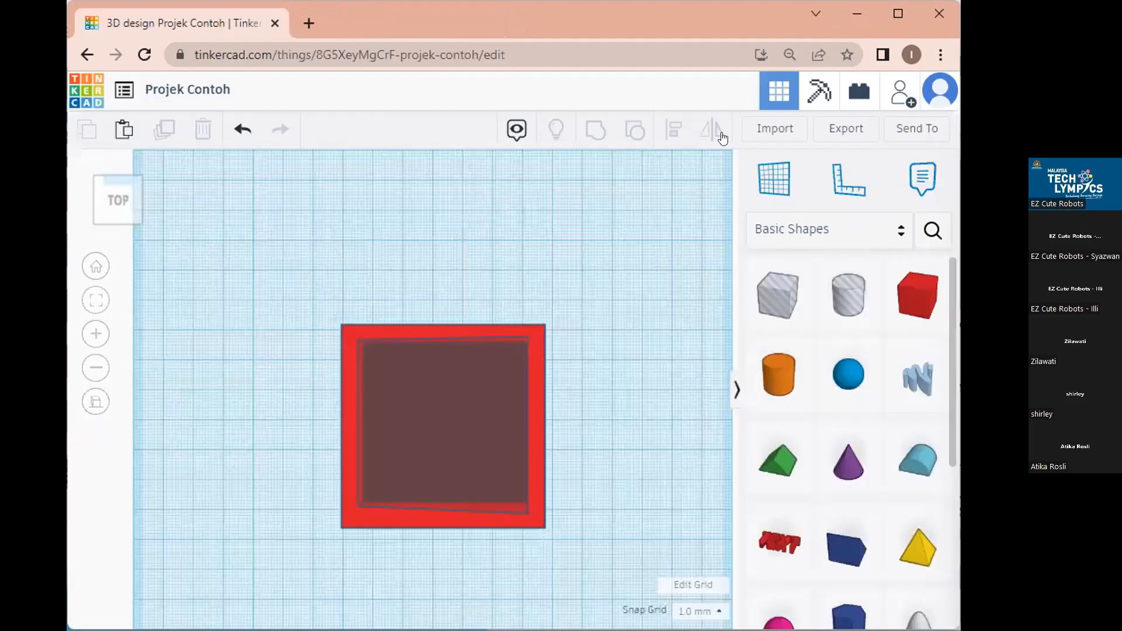
Export the design as .STL and open the downloaded Projek Contoh.stl file.
{"action": "left_click", "coordinate": [846, 127]}
{"action": "left_click", "coordinate": [599, 336]}
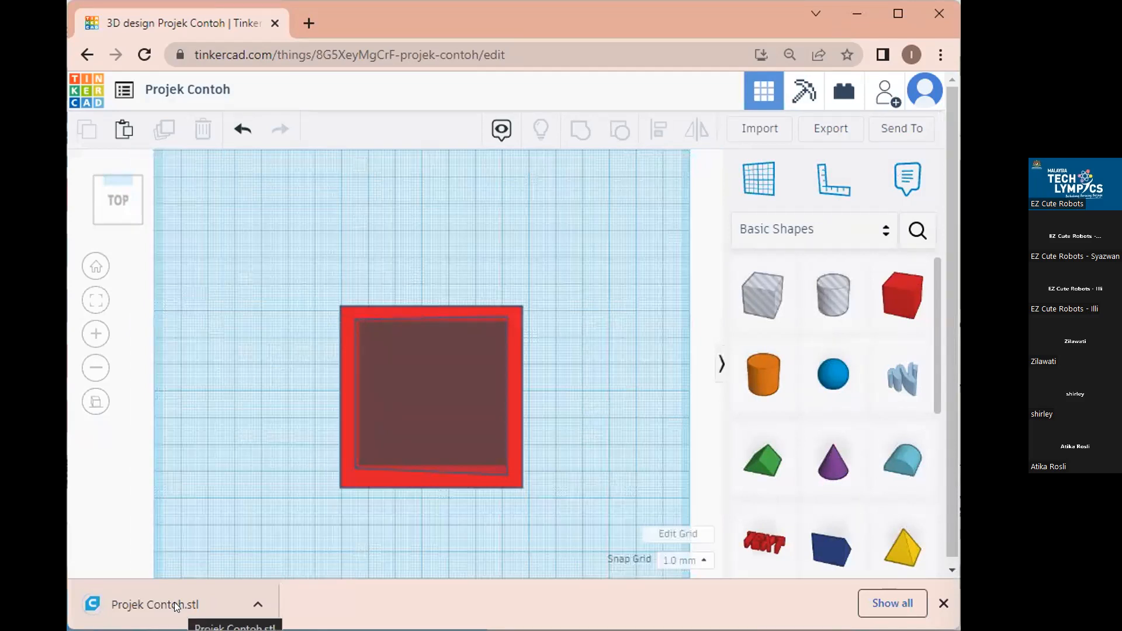
{"action": "left_click", "coordinate": [160, 605]}
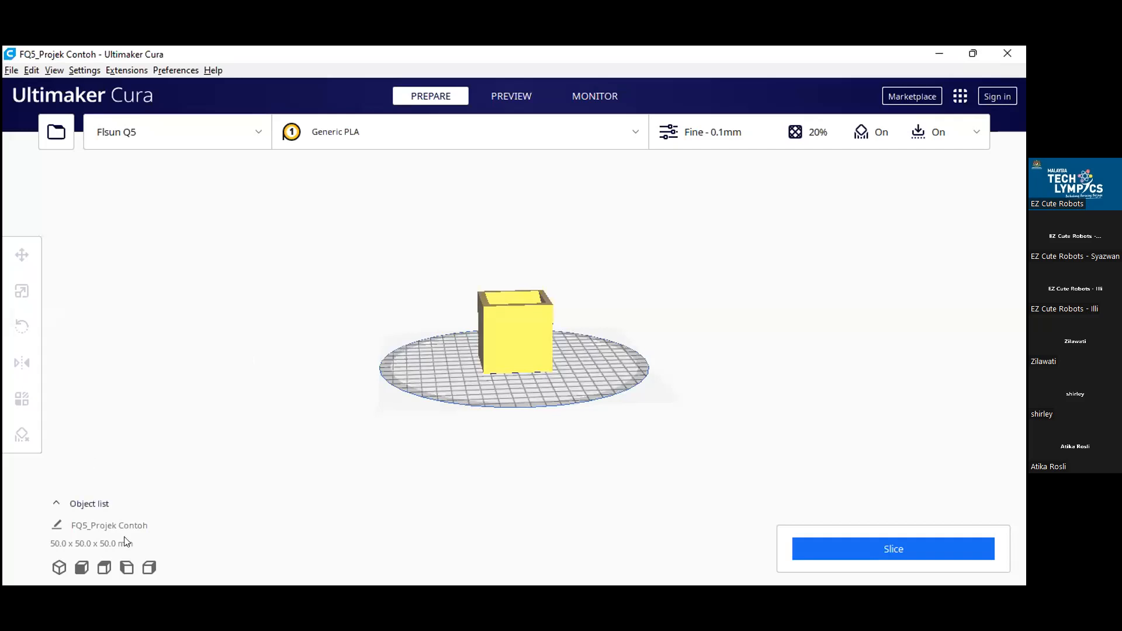
View the hollow Projek Contoh box in Cura from top and front, zooming in on its interior.
{"action": "left_click", "coordinate": [105, 568]}
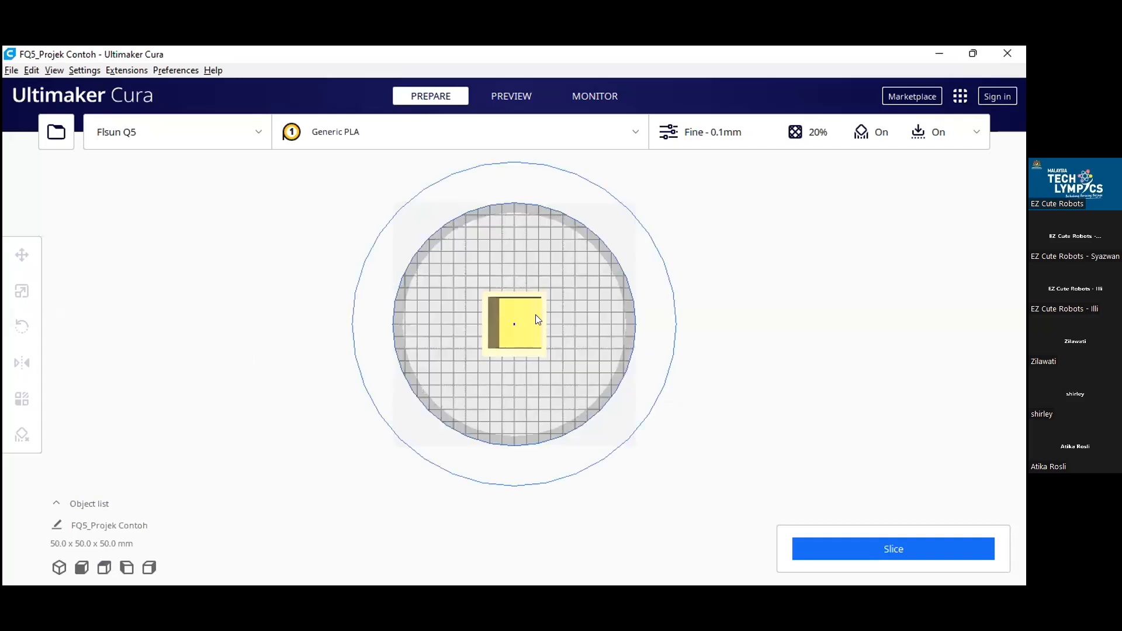
{"action": "scroll", "coordinate": [535, 314], "scroll_direction": "up", "scroll_amount": 8}
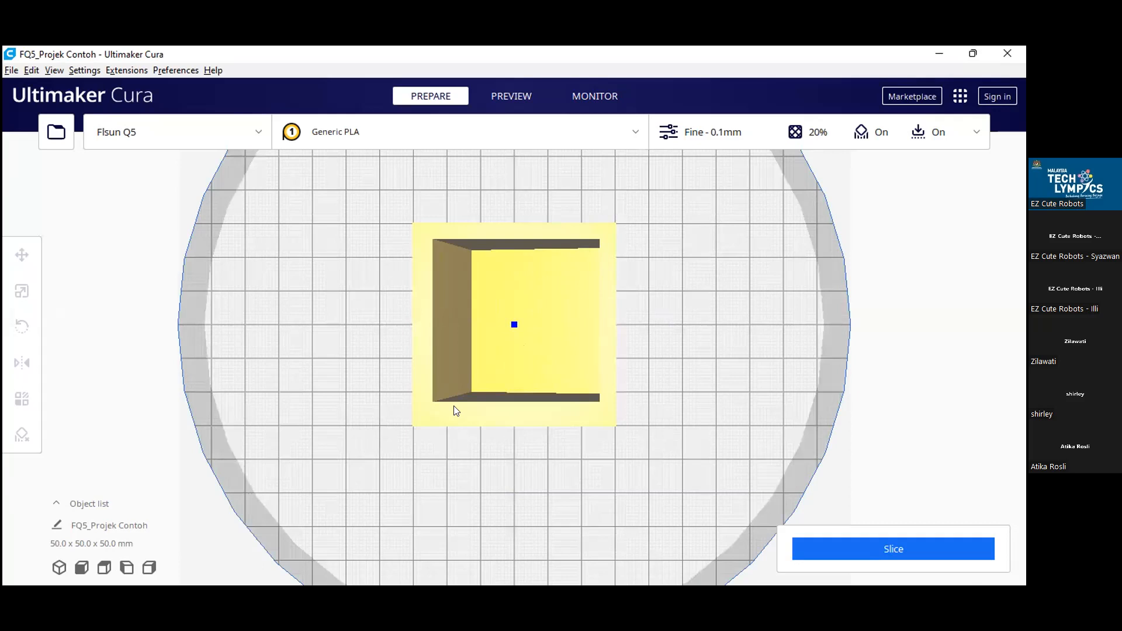
{"action": "left_click", "coordinate": [127, 568]}
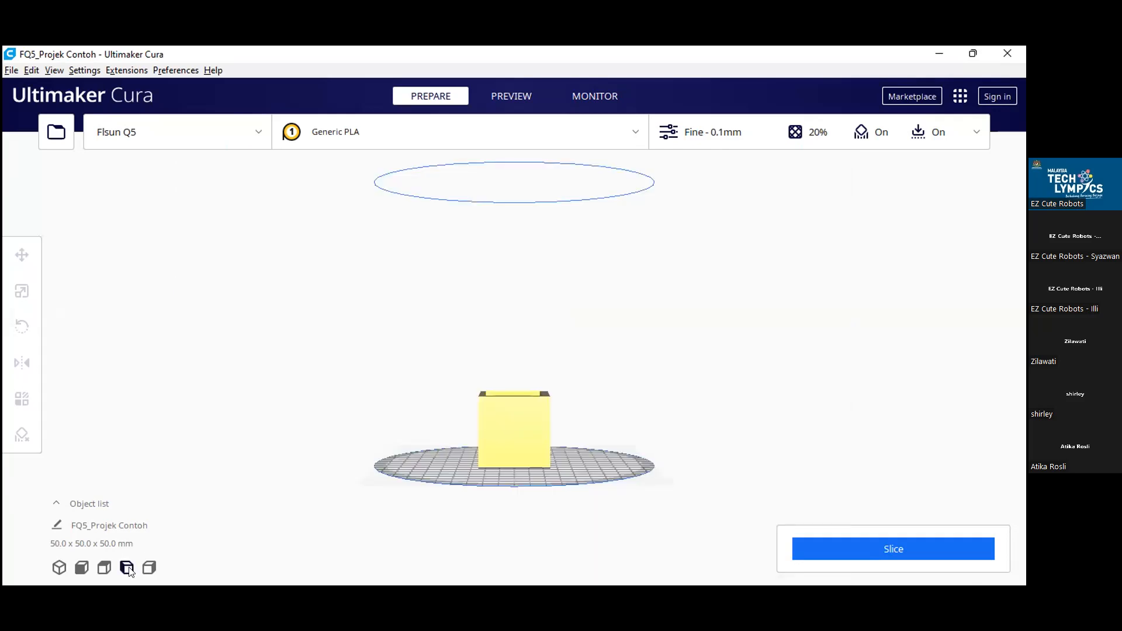
{"action": "left_click", "coordinate": [104, 568]}
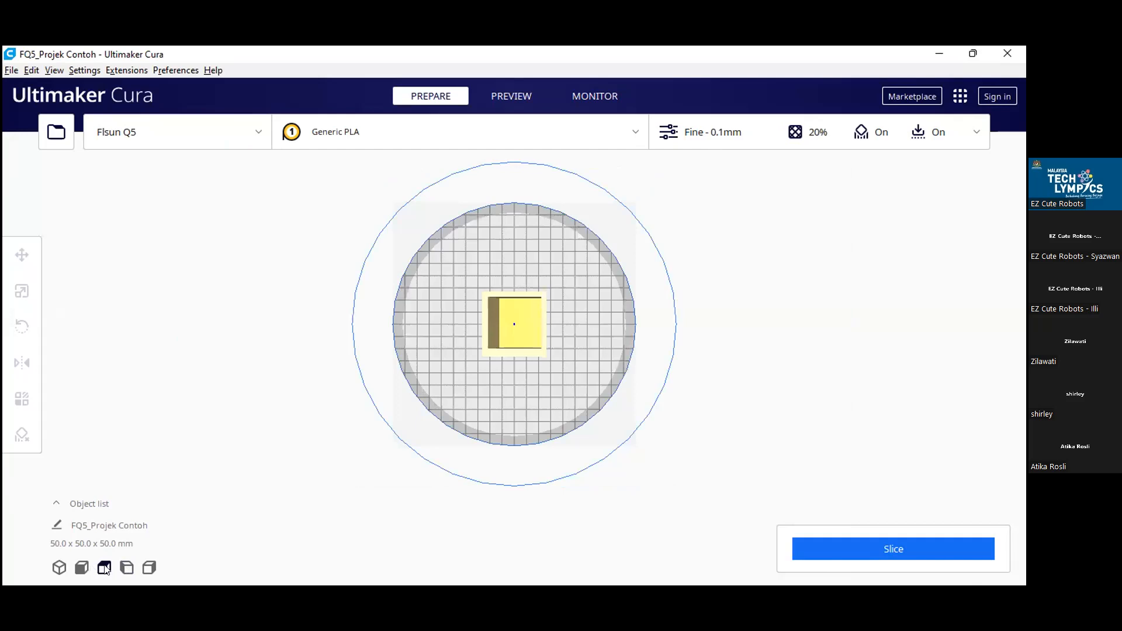
{"action": "scroll", "coordinate": [695, 158], "scroll_direction": "up", "scroll_amount": 8}
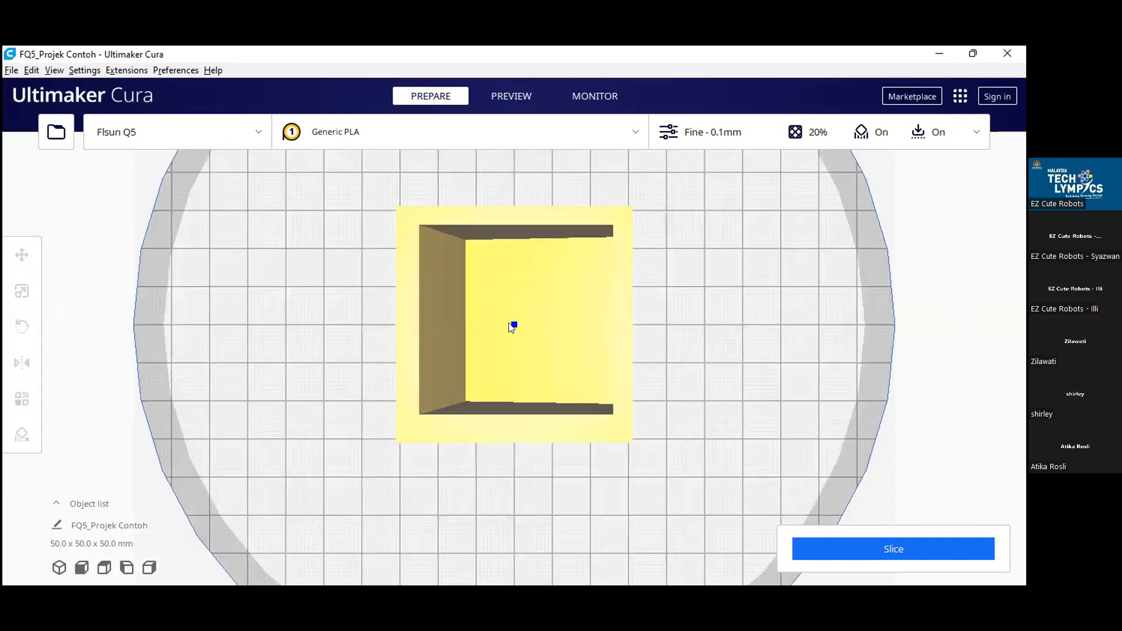
{"action": "scroll", "coordinate": [512, 327], "scroll_direction": "up", "scroll_amount": 3}
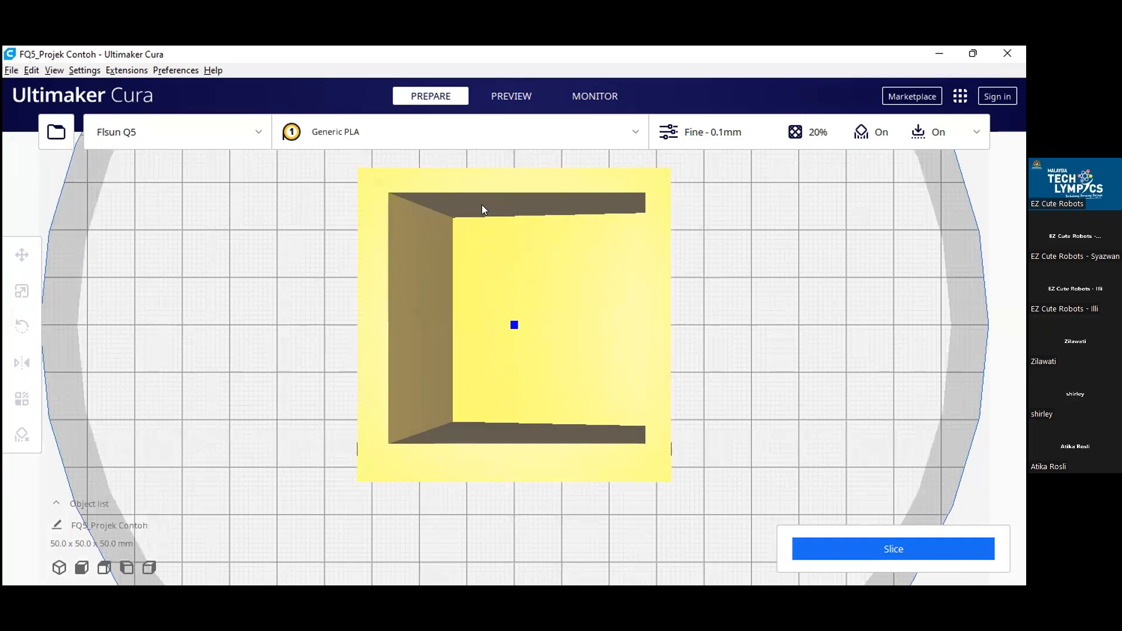
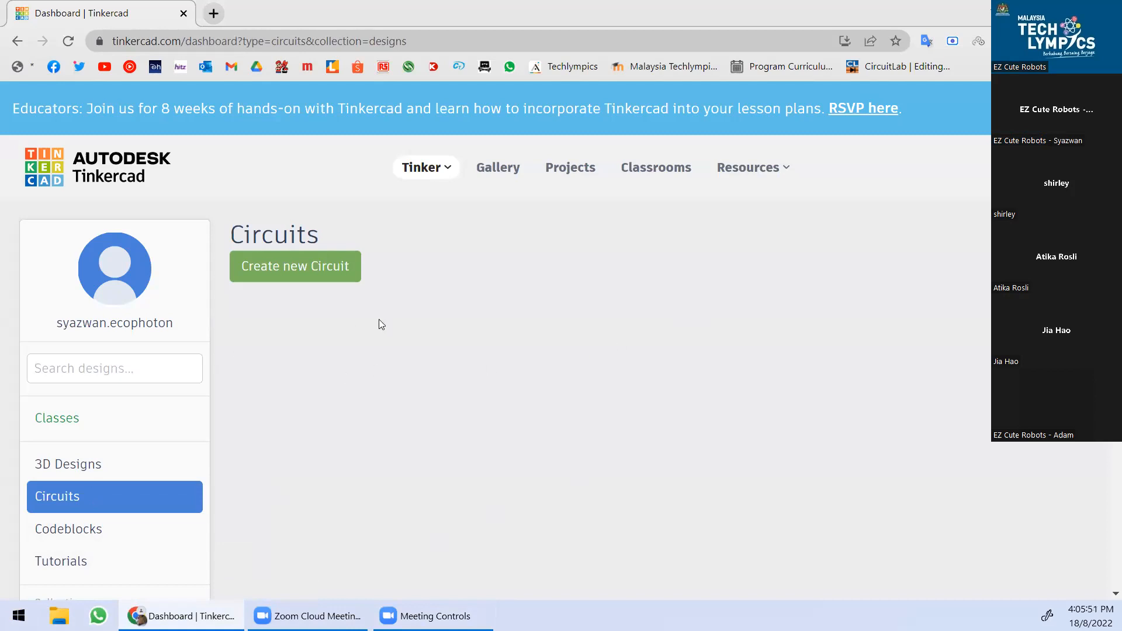
Create a new circuit design and return to the Tinkercad dashboard.
{"action": "scroll", "coordinate": [330, 368], "scroll_direction": "down", "scroll_amount": 1}
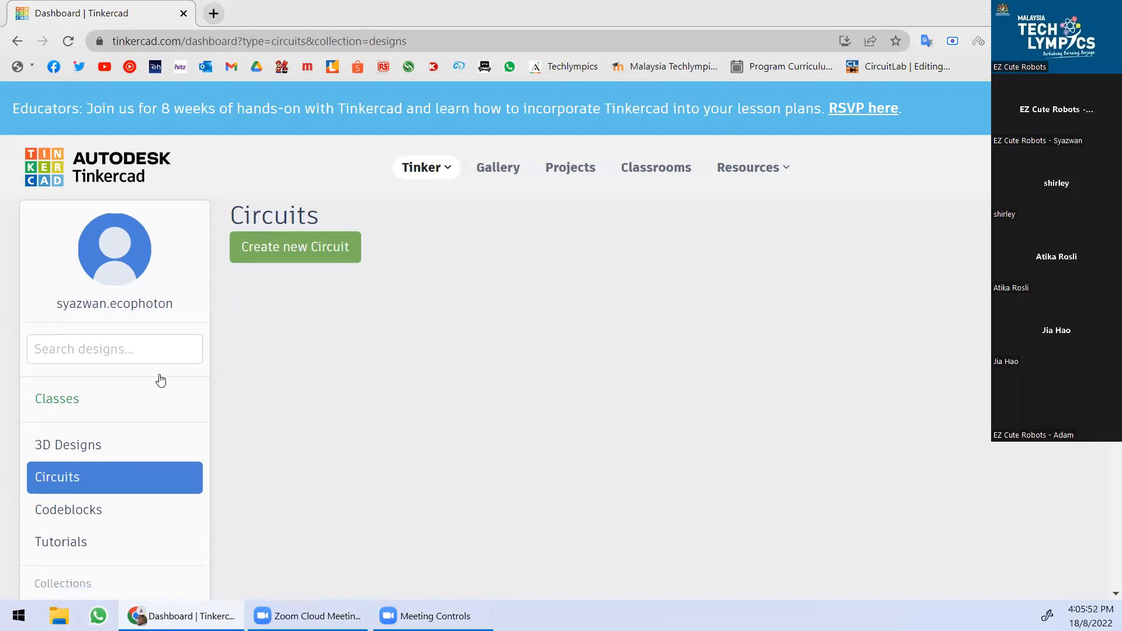
{"action": "scroll", "coordinate": [118, 418], "scroll_direction": "down", "scroll_amount": 1}
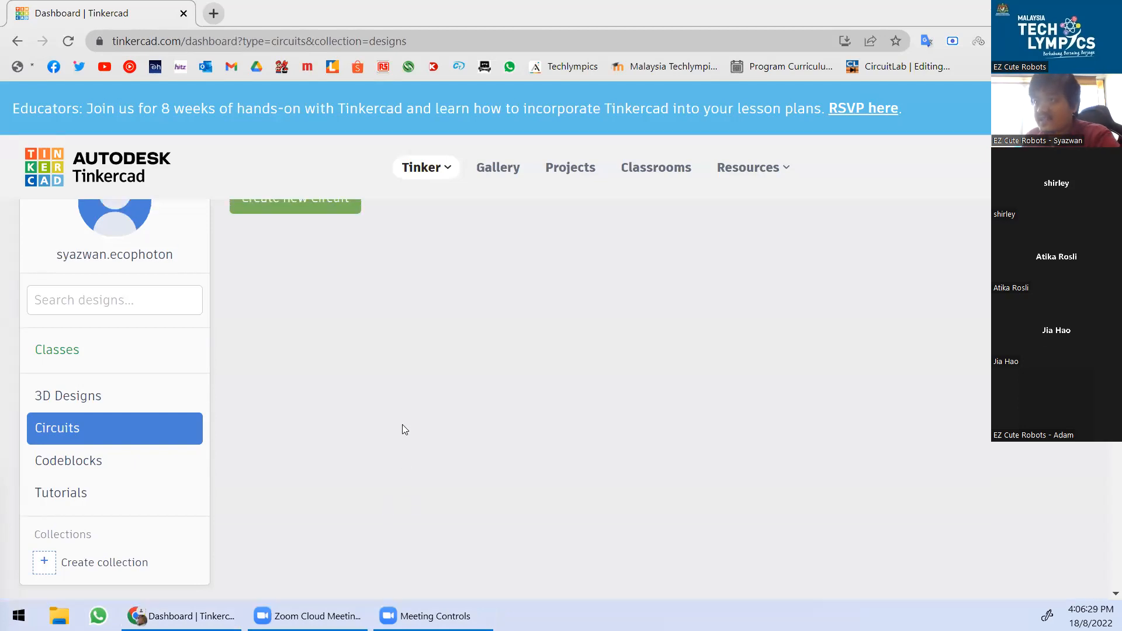
{"action": "scroll", "coordinate": [402, 424], "scroll_direction": "up", "scroll_amount": 2}
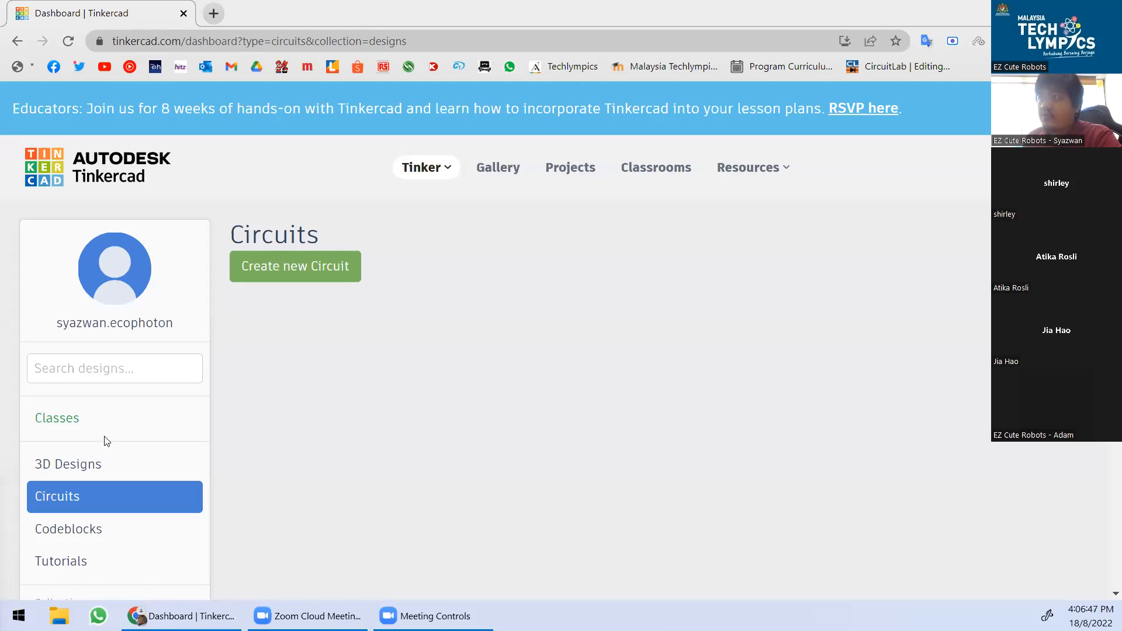
{"action": "left_click", "coordinate": [298, 271]}
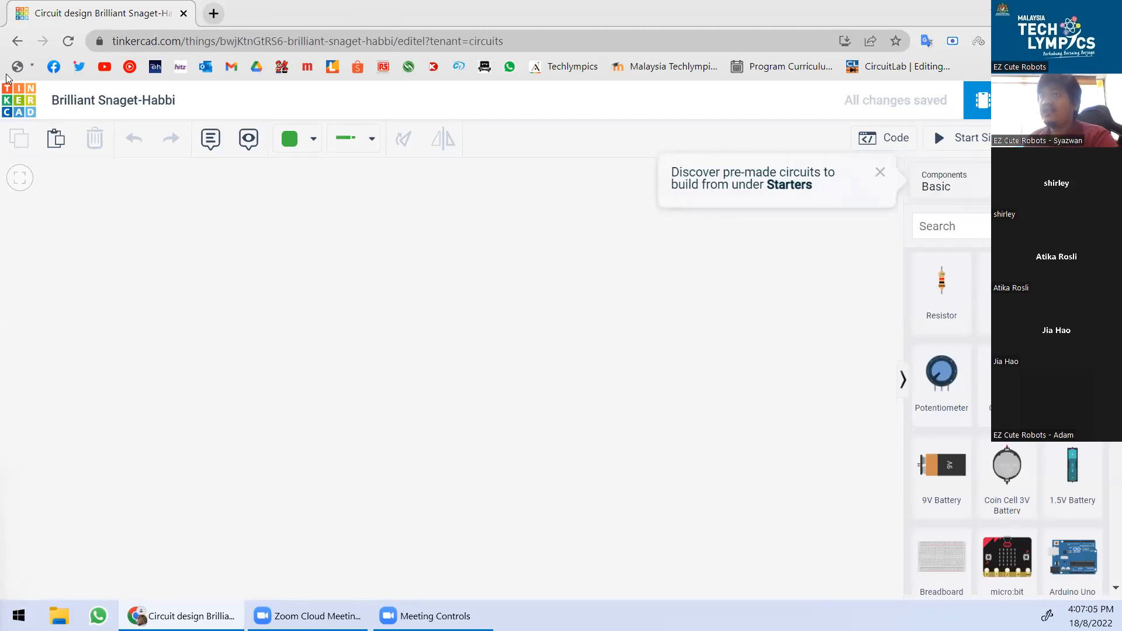
{"action": "left_click", "coordinate": [24, 104]}
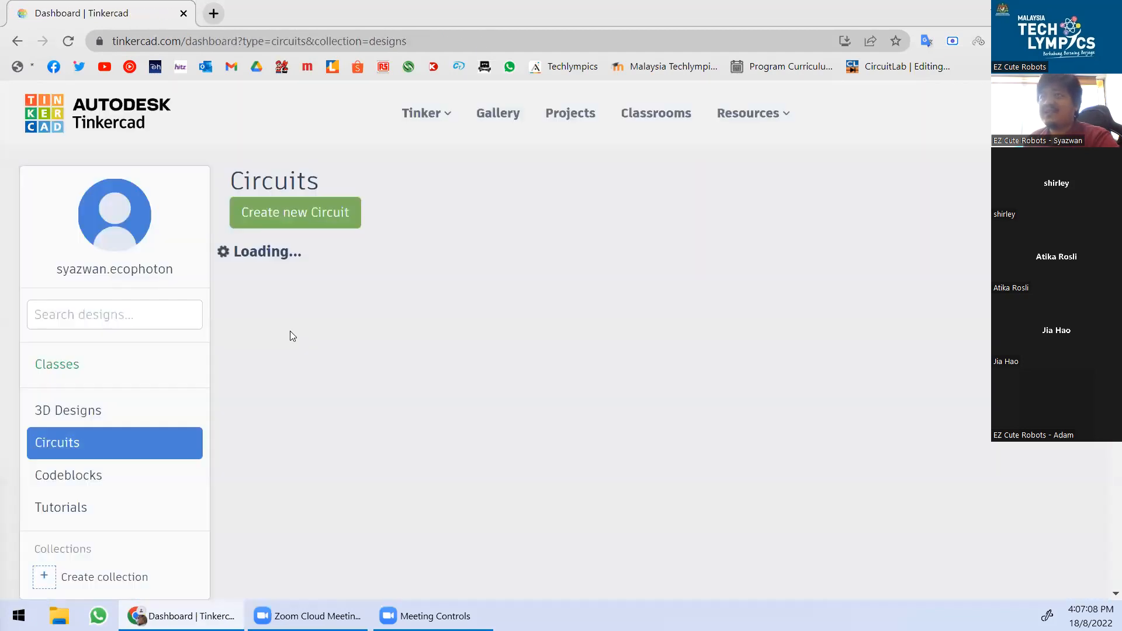
Open the new Brilliant Snaget-Habbi design in the circuit editor with Tinker this.
{"action": "scroll", "coordinate": [192, 397], "scroll_direction": "down", "scroll_amount": 2}
{"action": "scroll", "coordinate": [110, 362], "scroll_direction": "up", "scroll_amount": 1}
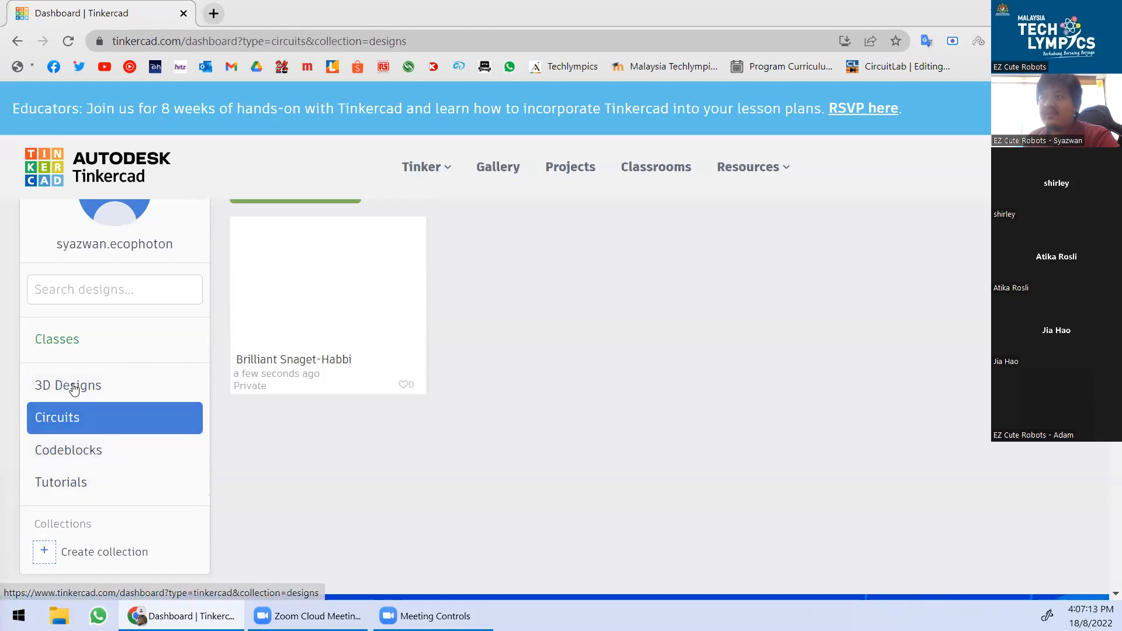
{"action": "scroll", "coordinate": [75, 436], "scroll_direction": "up", "scroll_amount": 1}
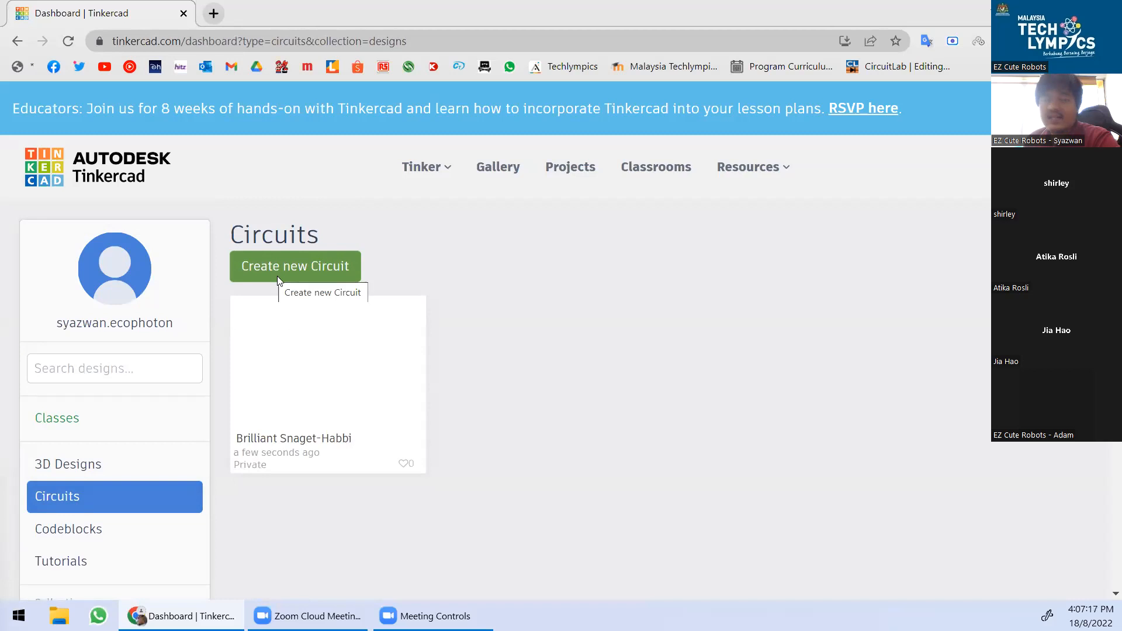
{"action": "mouse_move", "coordinate": [307, 364]}
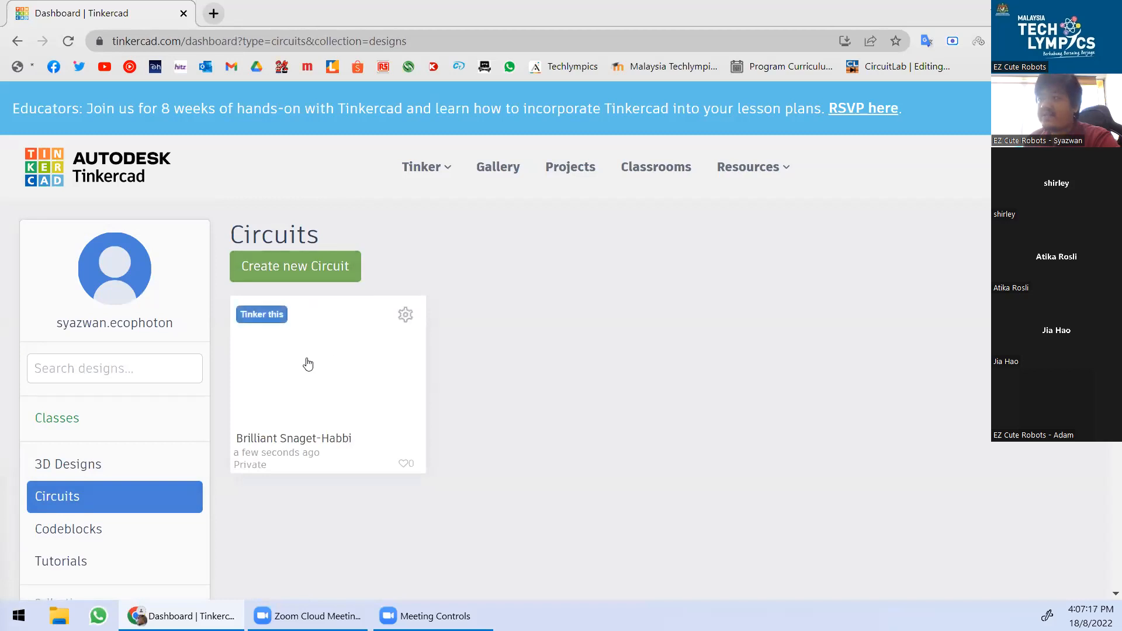
{"action": "left_click", "coordinate": [346, 378]}
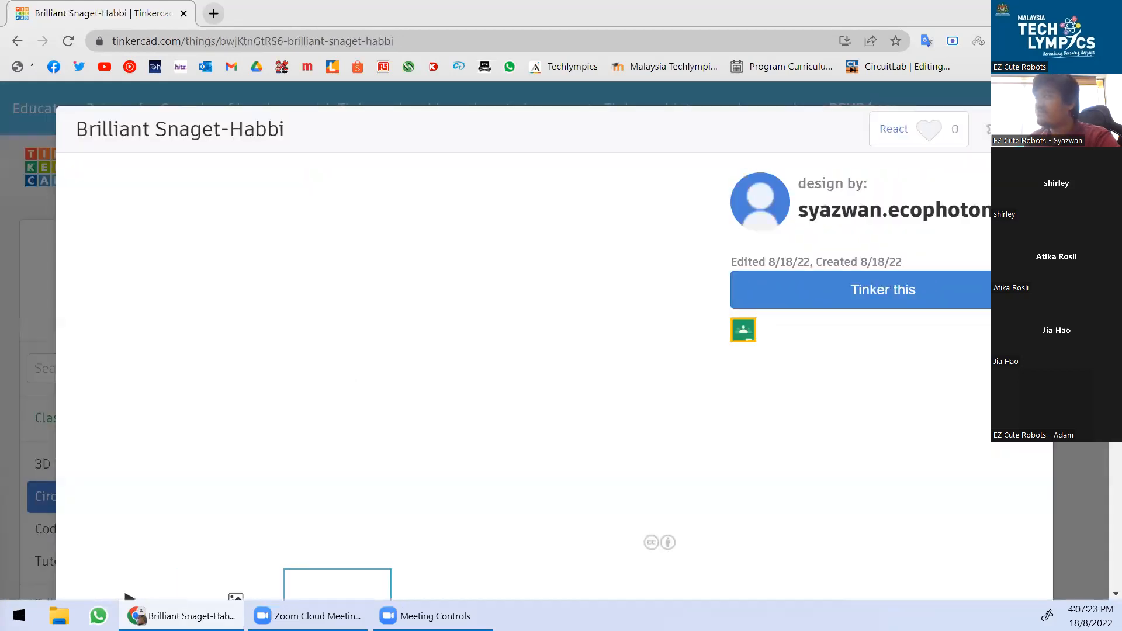
{"action": "left_click", "coordinate": [931, 307]}
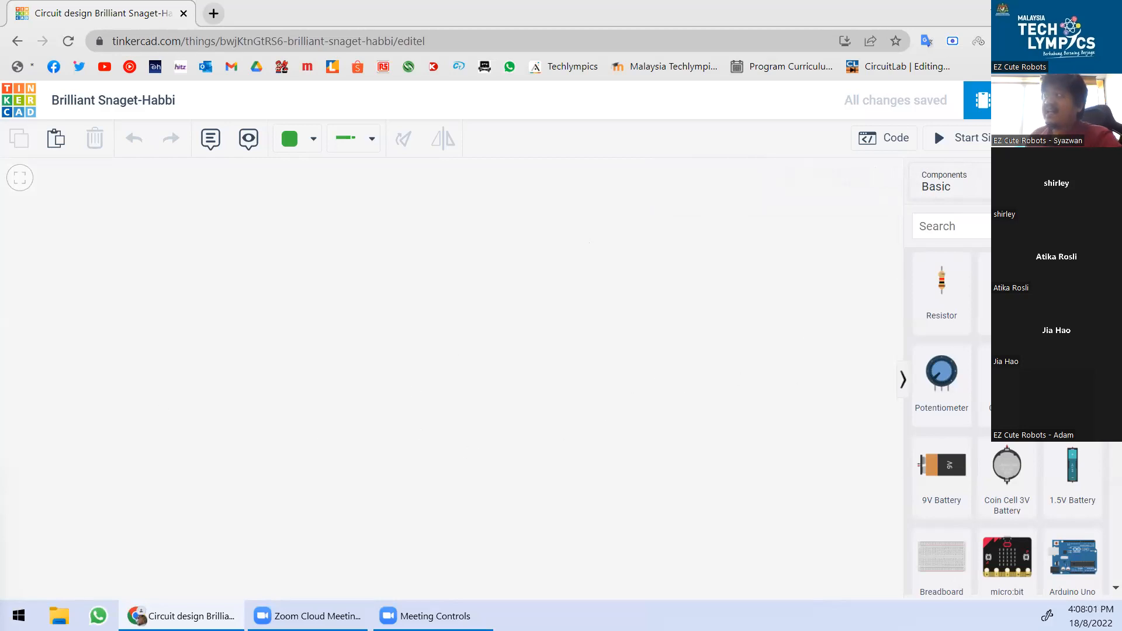
{"action": "scroll", "coordinate": [1072, 439], "scroll_direction": "down", "scroll_amount": 2}
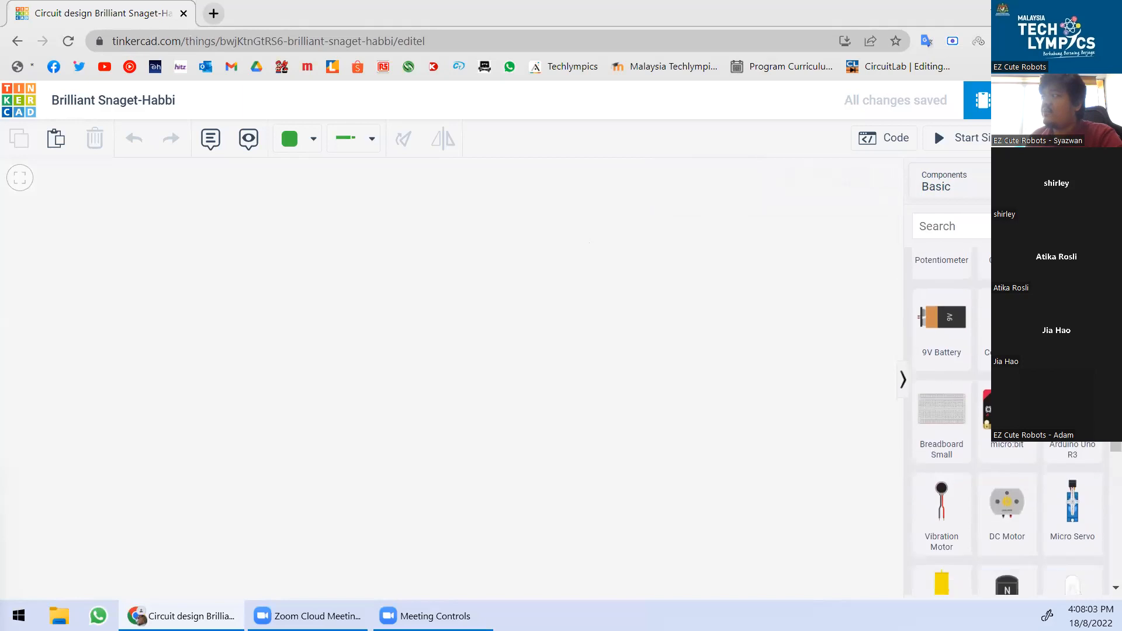
{"action": "scroll", "coordinate": [1072, 439], "scroll_direction": "up", "scroll_amount": 2}
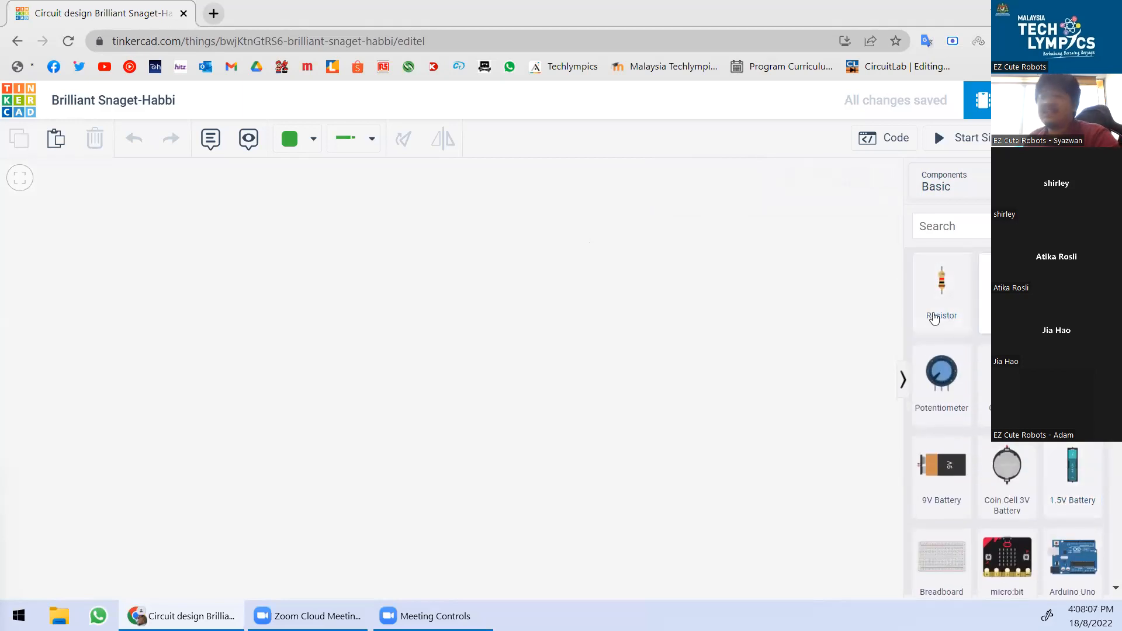
{"action": "scroll", "coordinate": [975, 325], "scroll_direction": "down", "scroll_amount": 3}
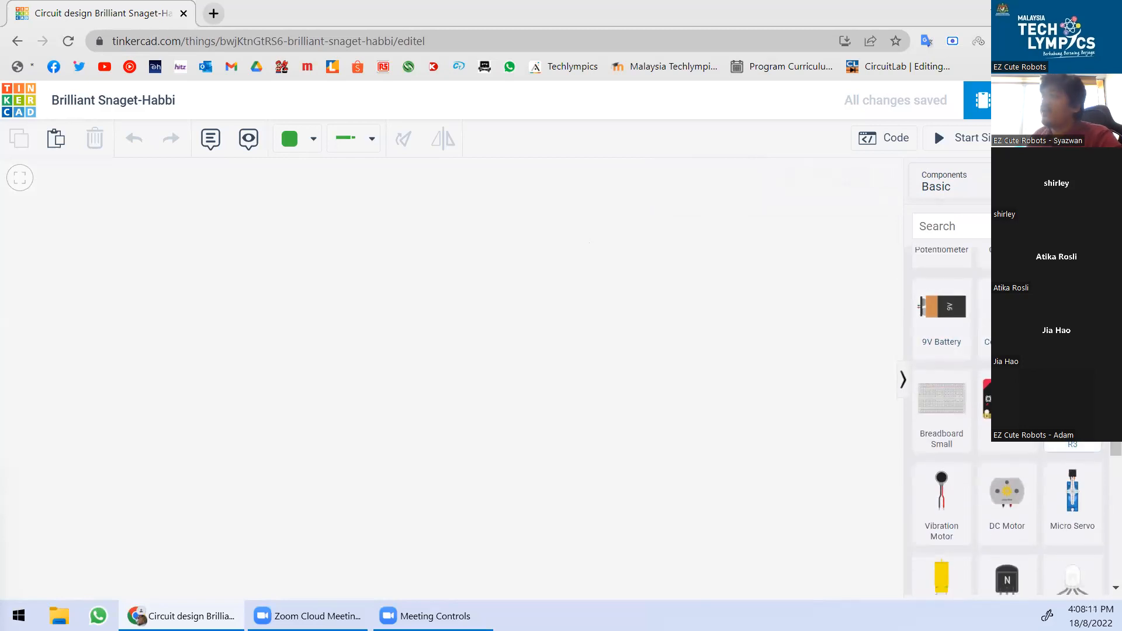
{"action": "scroll", "coordinate": [1006, 461], "scroll_direction": "down", "scroll_amount": 3}
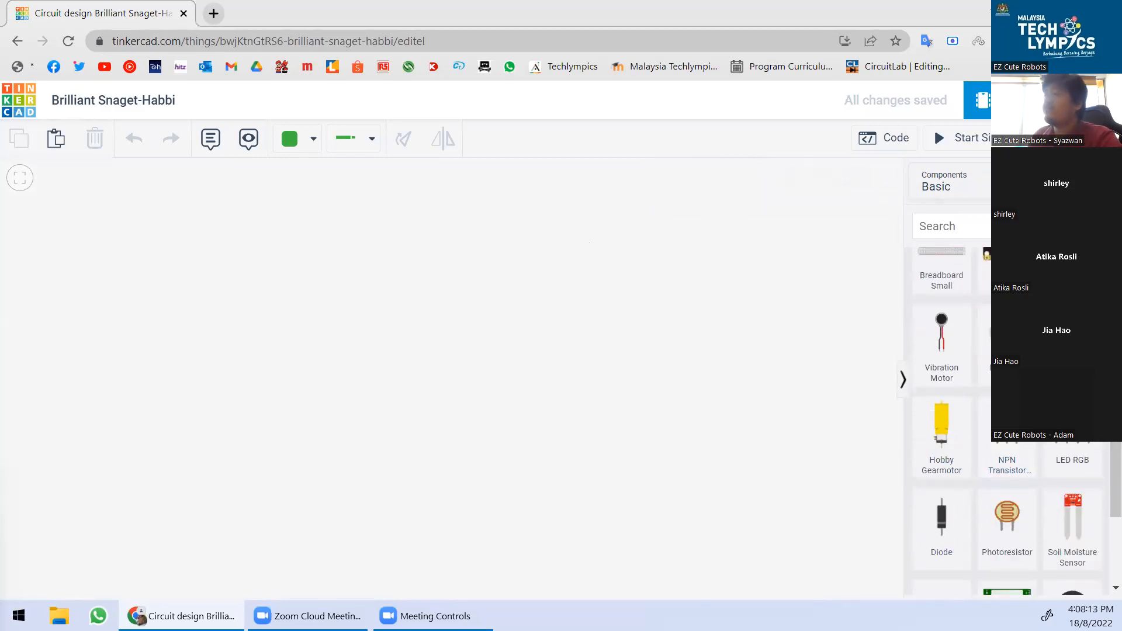
{"action": "scroll", "coordinate": [1006, 421], "scroll_direction": "down", "scroll_amount": 3}
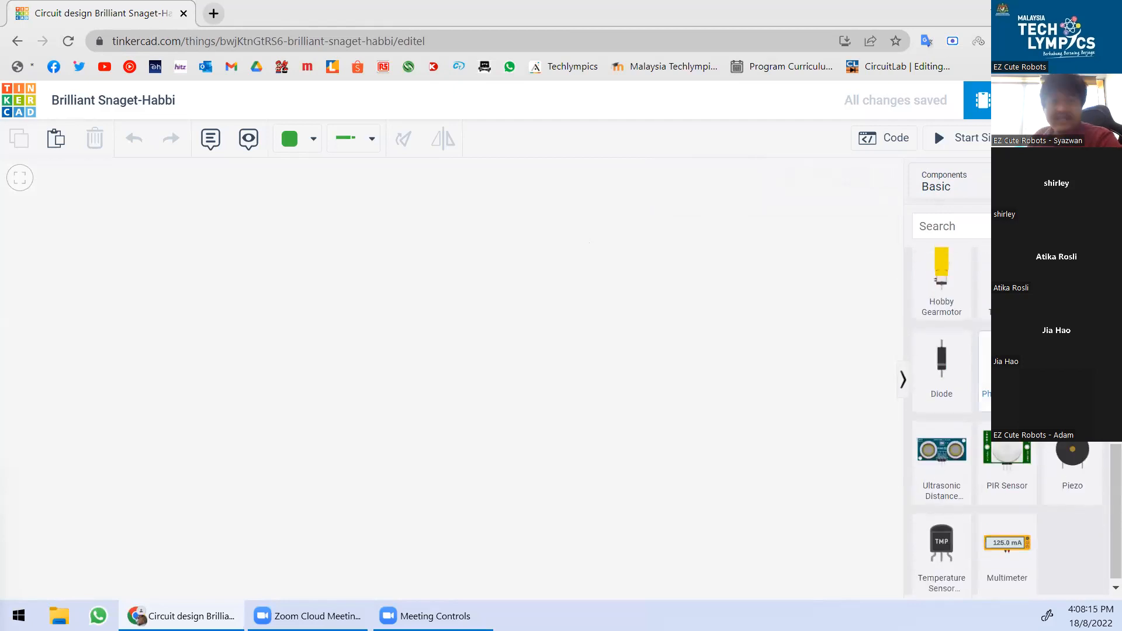
{"action": "scroll", "coordinate": [1006, 420], "scroll_direction": "up", "scroll_amount": 6}
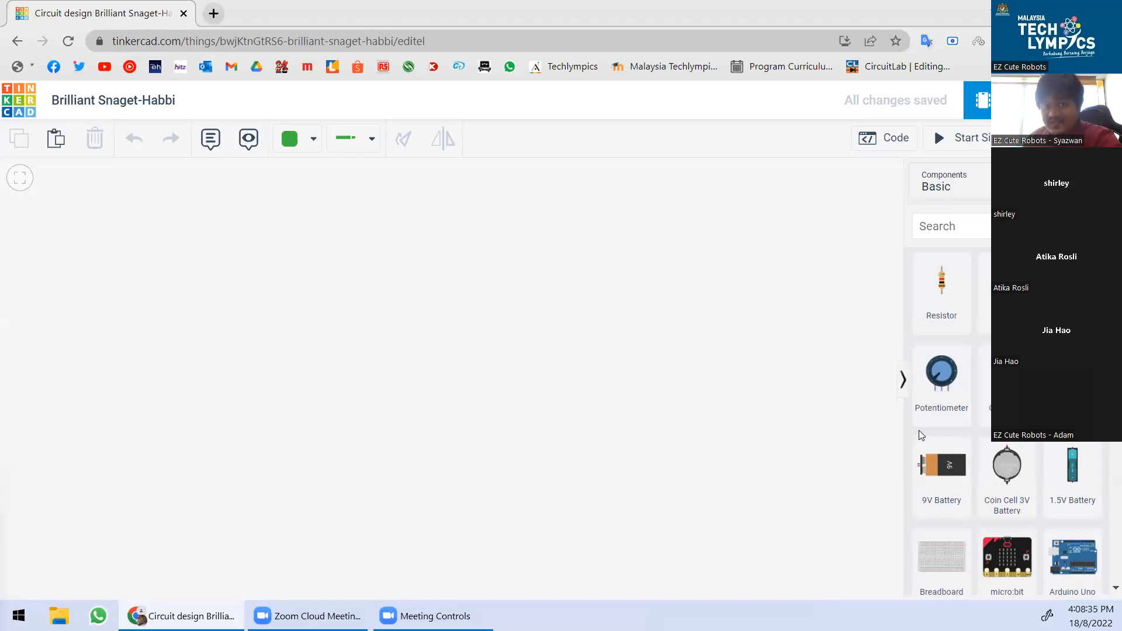
{"action": "scroll", "coordinate": [963, 438], "scroll_direction": "down", "scroll_amount": 2}
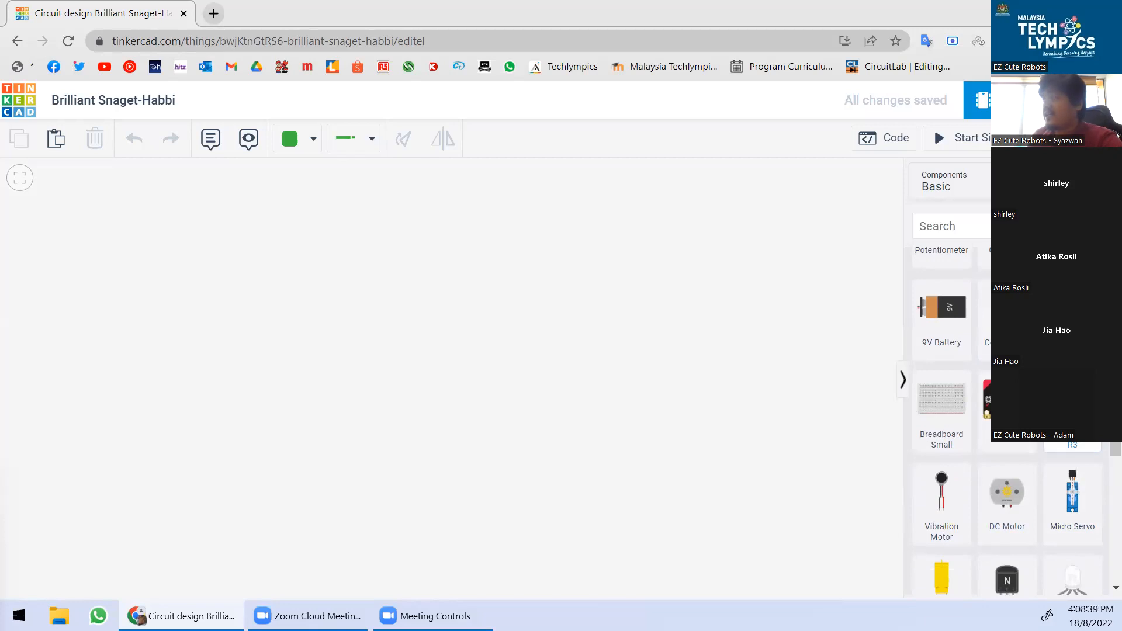
Drop an Arduino Uno R3 onto the canvas and rename it 'Arduino'.
{"action": "left_click_drag", "start_coordinate": [1072, 403], "coordinate": [519, 413]}
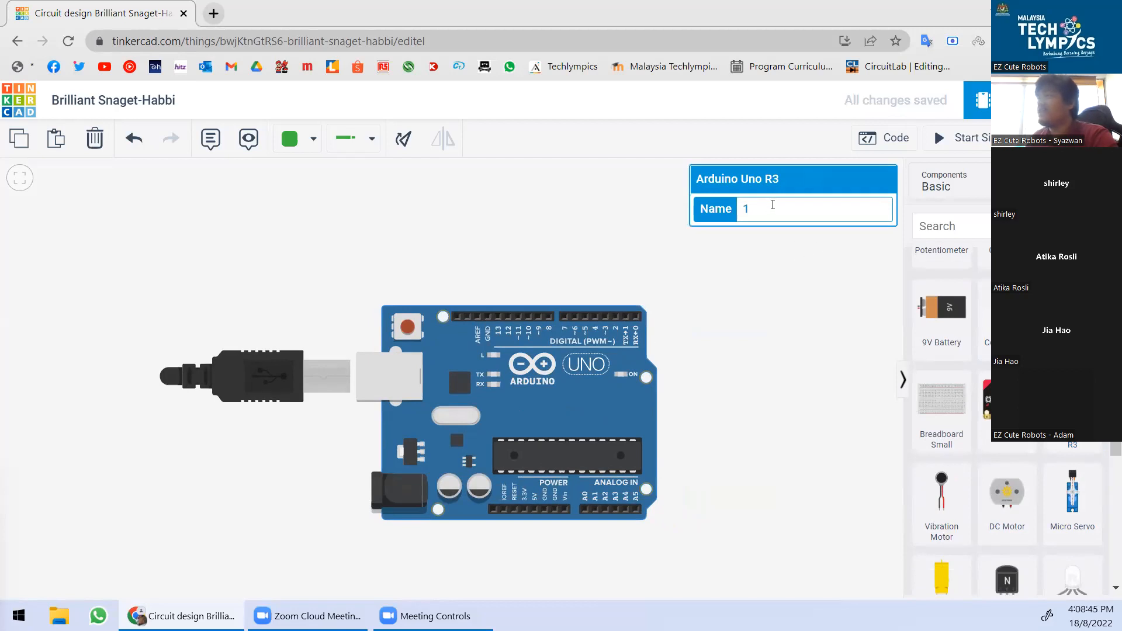
{"action": "double_click", "coordinate": [770, 209]}
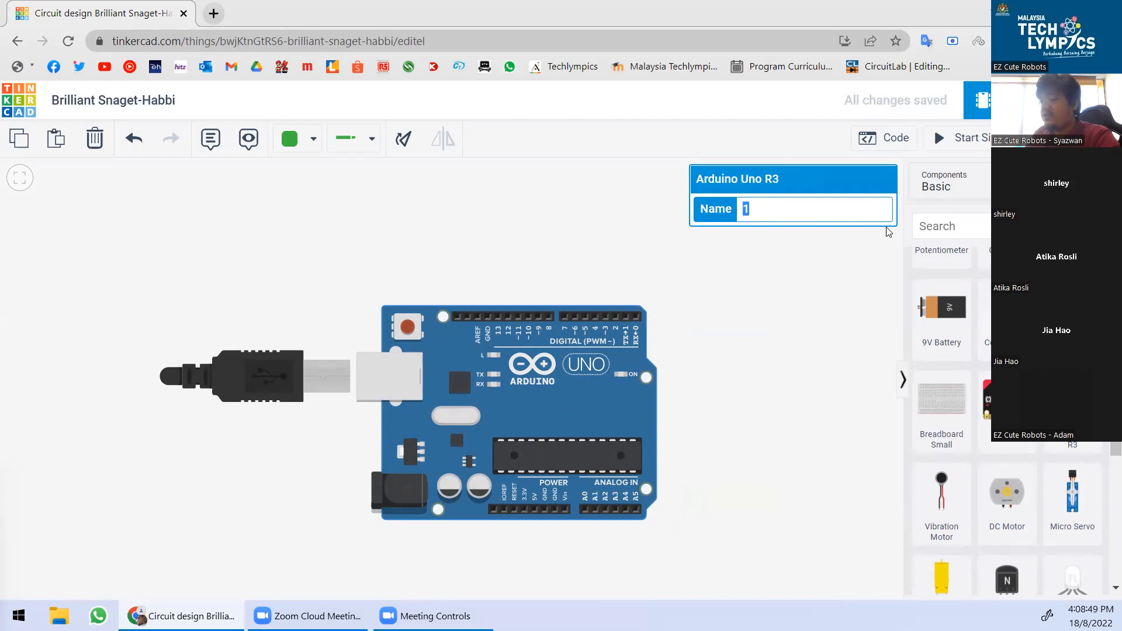
{"action": "type", "text": "Arduino"}
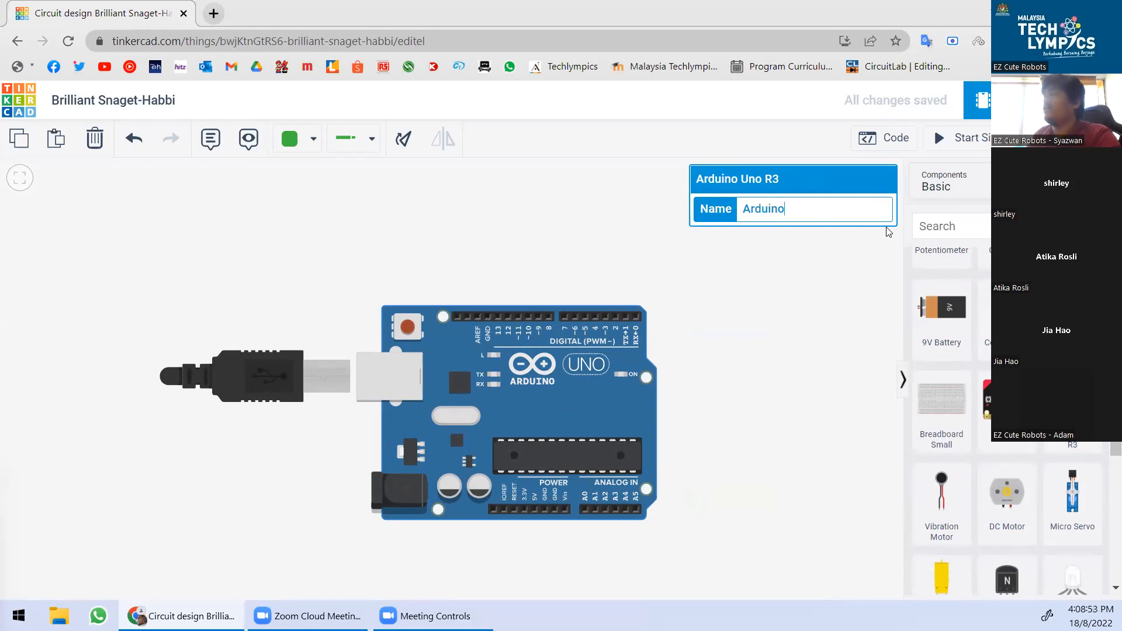
{"action": "left_click", "coordinate": [726, 416]}
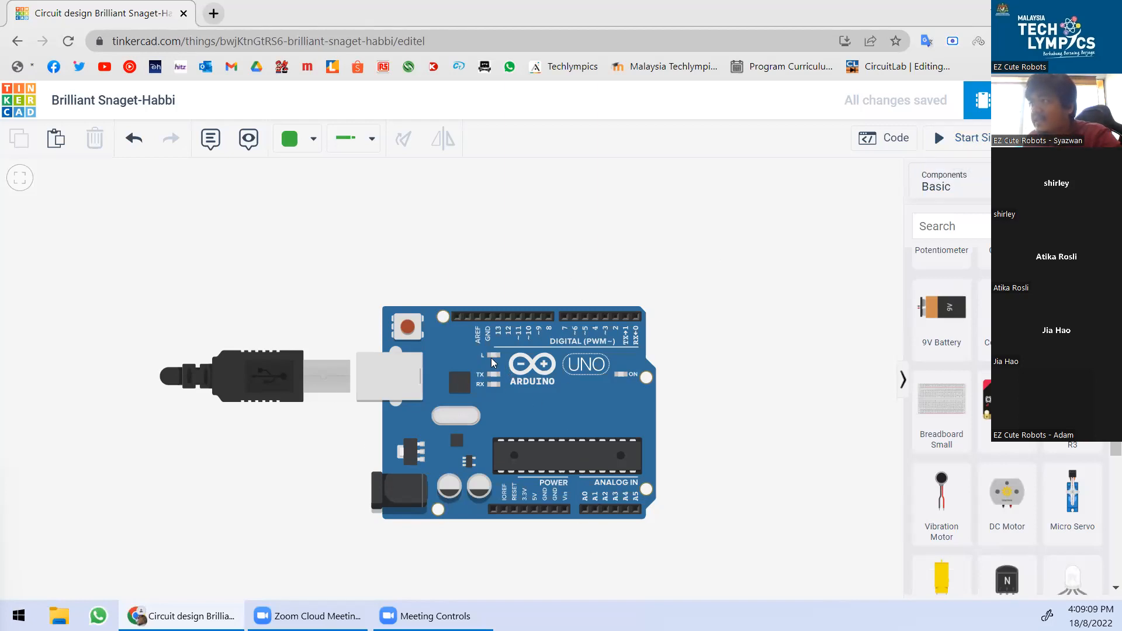
{"action": "scroll", "coordinate": [491, 372], "scroll_direction": "up", "scroll_amount": 5}
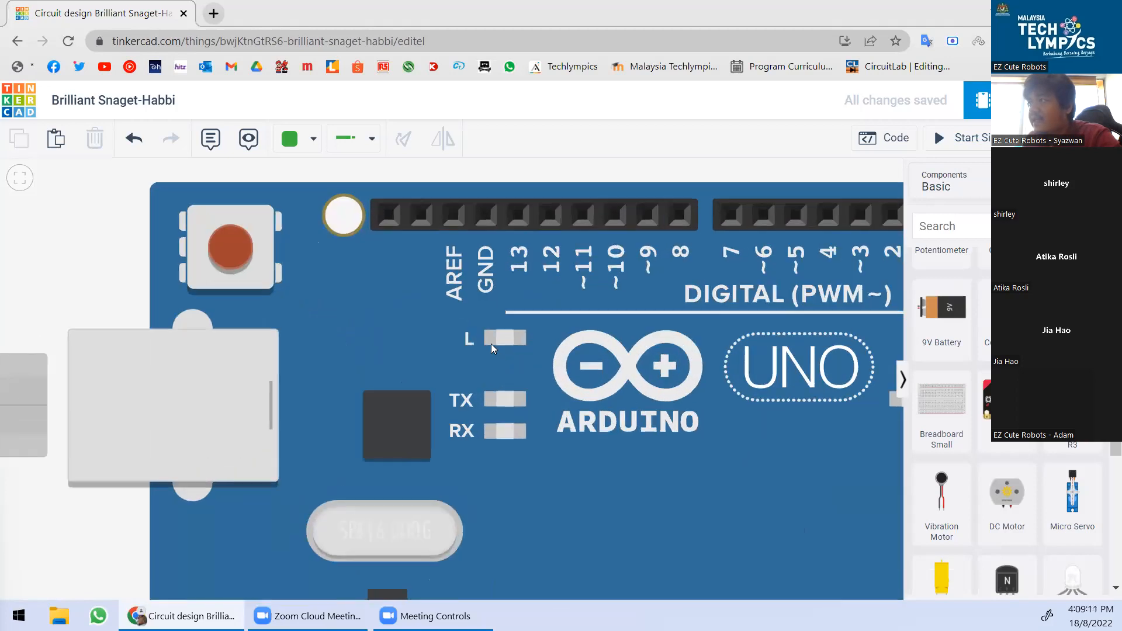
{"action": "scroll", "coordinate": [513, 317], "scroll_direction": "down", "scroll_amount": 4}
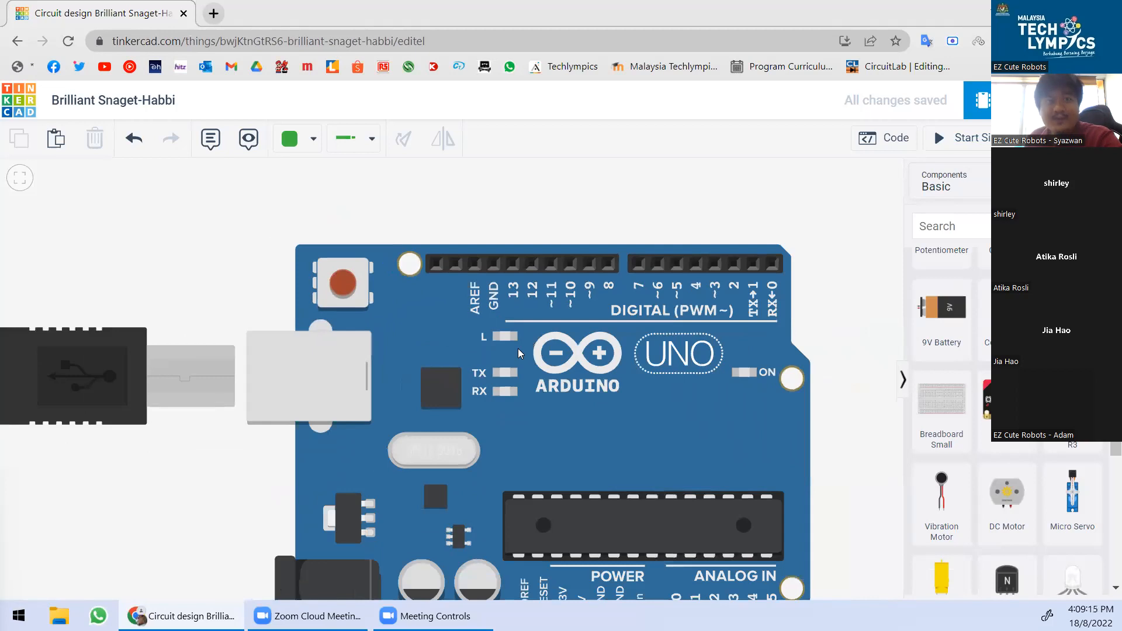
{"action": "scroll", "coordinate": [500, 340], "scroll_direction": "down", "scroll_amount": 3}
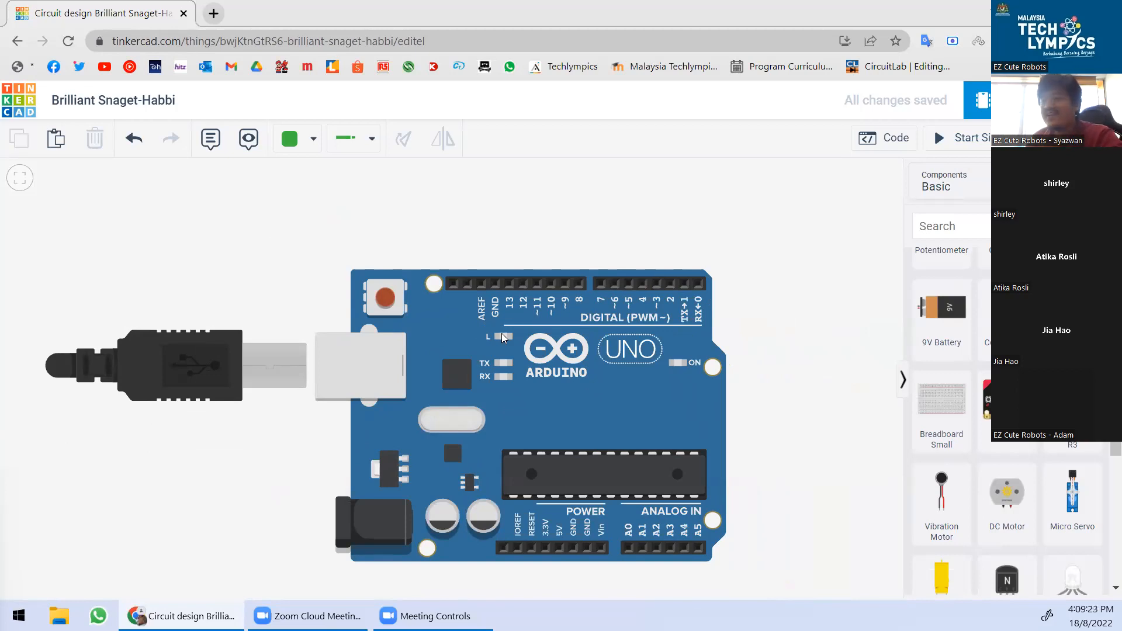
{"action": "scroll", "coordinate": [258, 420], "scroll_direction": "down", "scroll_amount": 2}
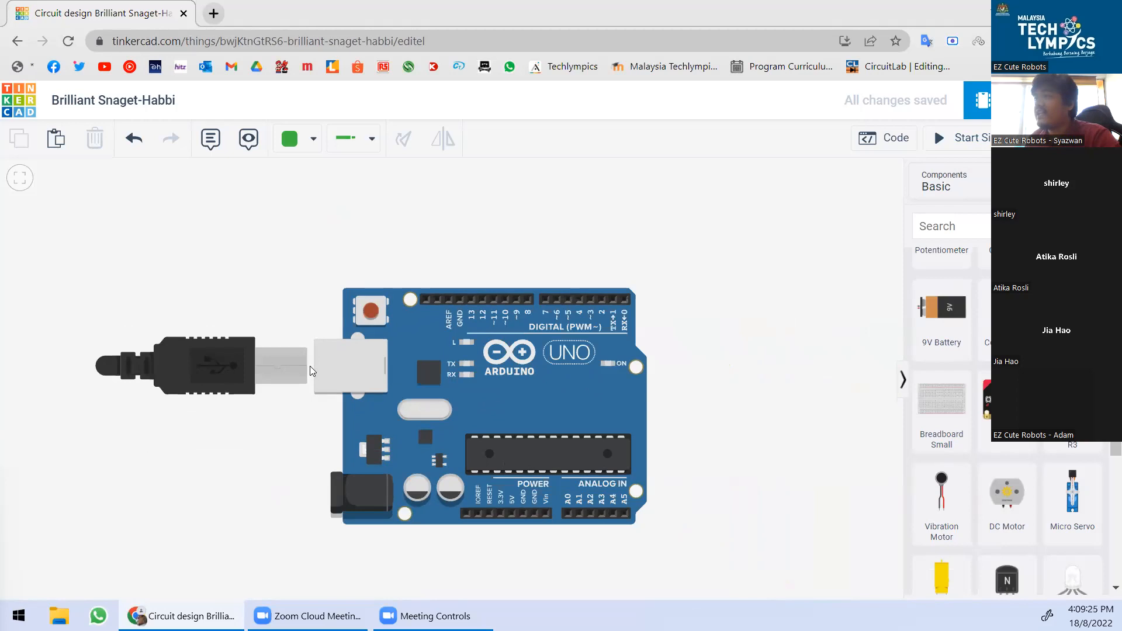
{"action": "scroll", "coordinate": [498, 397], "scroll_direction": "up", "scroll_amount": 1}
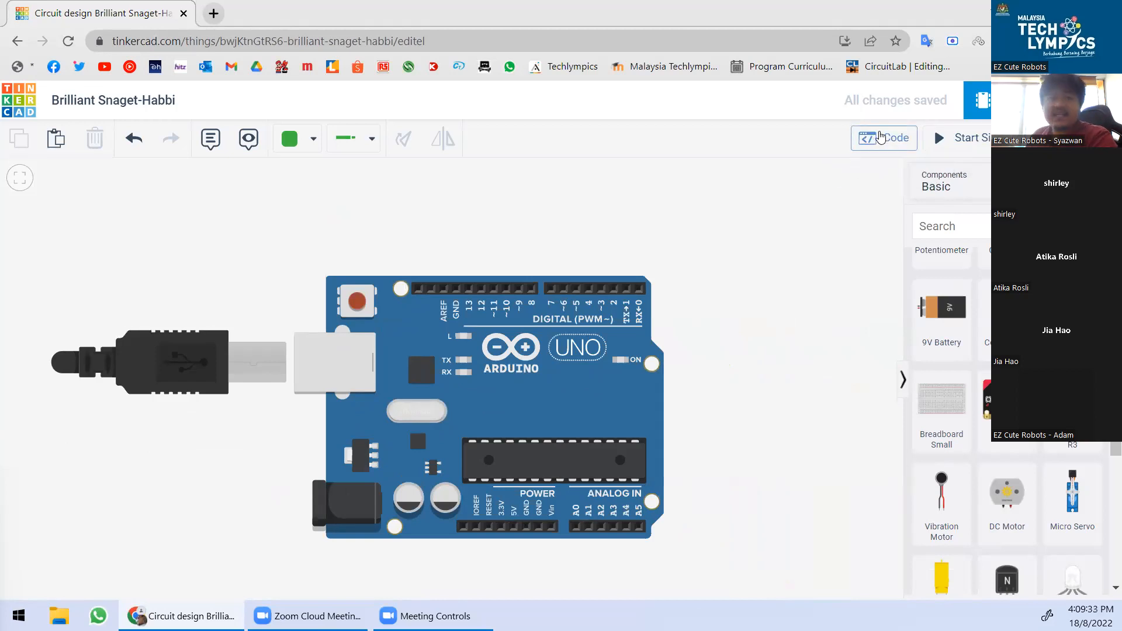
Show the Arduino's Blocks code with the default 1-second built-in LED blink loop.
{"action": "left_click", "coordinate": [880, 136]}
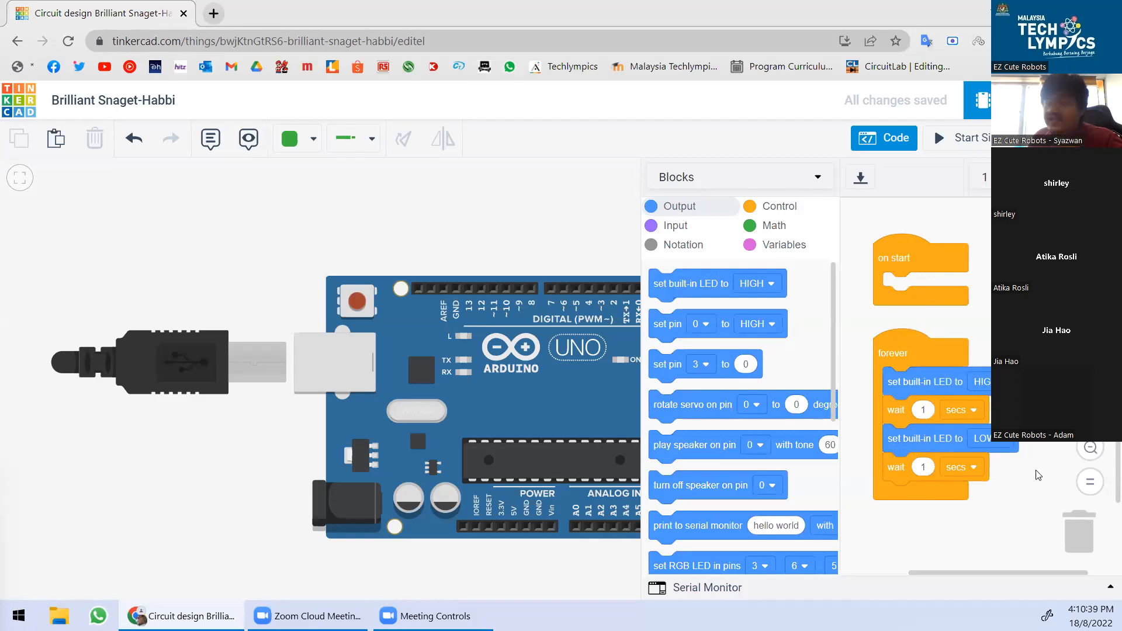
{"action": "scroll", "coordinate": [983, 476], "scroll_direction": "up", "scroll_amount": 3}
{"action": "scroll", "coordinate": [982, 476], "scroll_direction": "down", "scroll_amount": 2}
{"action": "left_click", "coordinate": [1090, 414]}
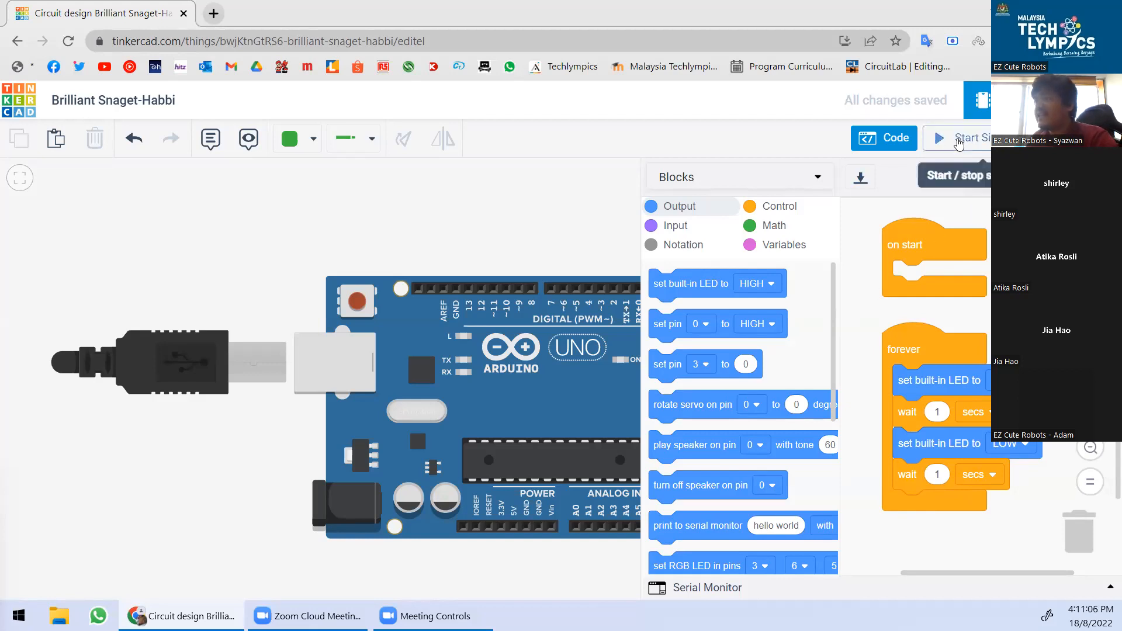
Run the simulation, watch the built-in L LED blink up close, then stop it.
{"action": "left_click_drag", "start_coordinate": [555, 258], "coordinate": [483, 247]}
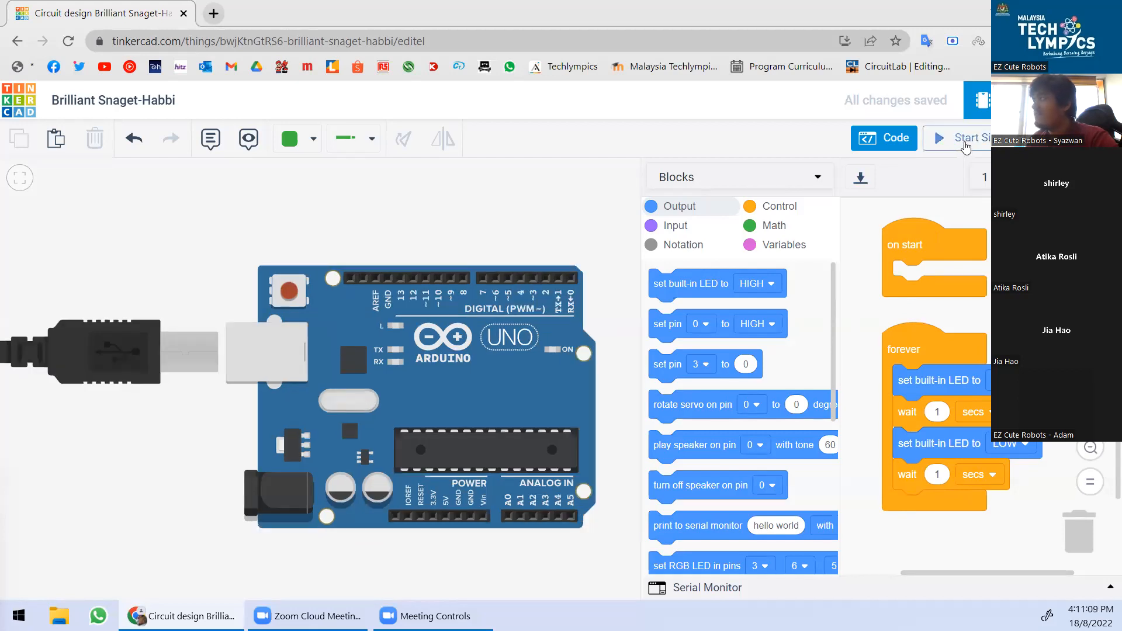
{"action": "left_click", "coordinate": [964, 140]}
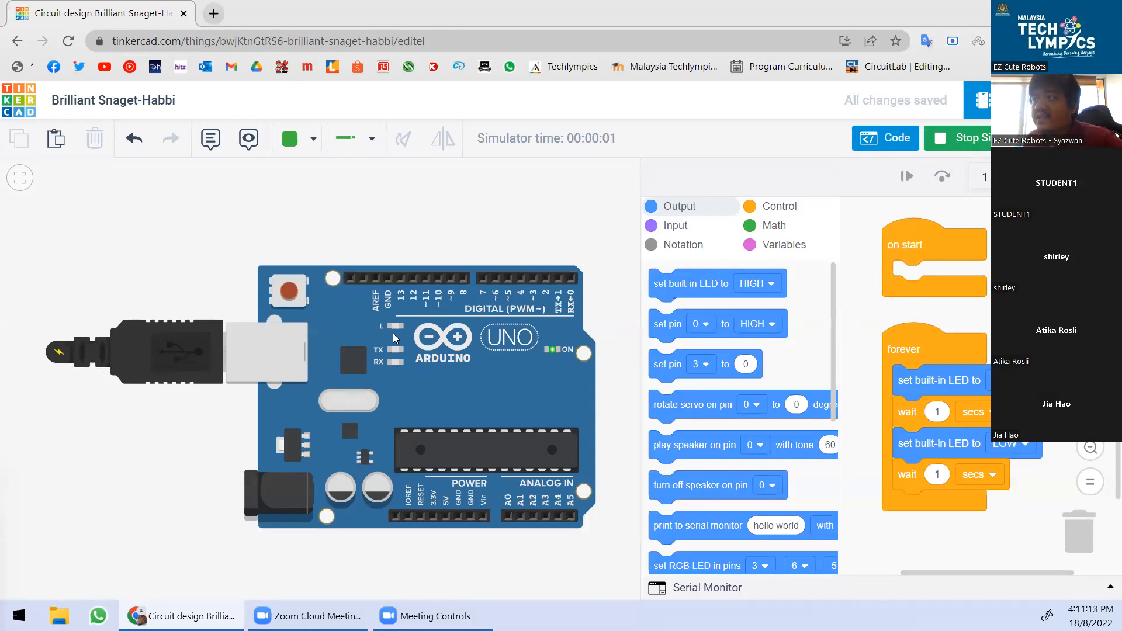
{"action": "scroll", "coordinate": [395, 337], "scroll_direction": "up", "scroll_amount": 5}
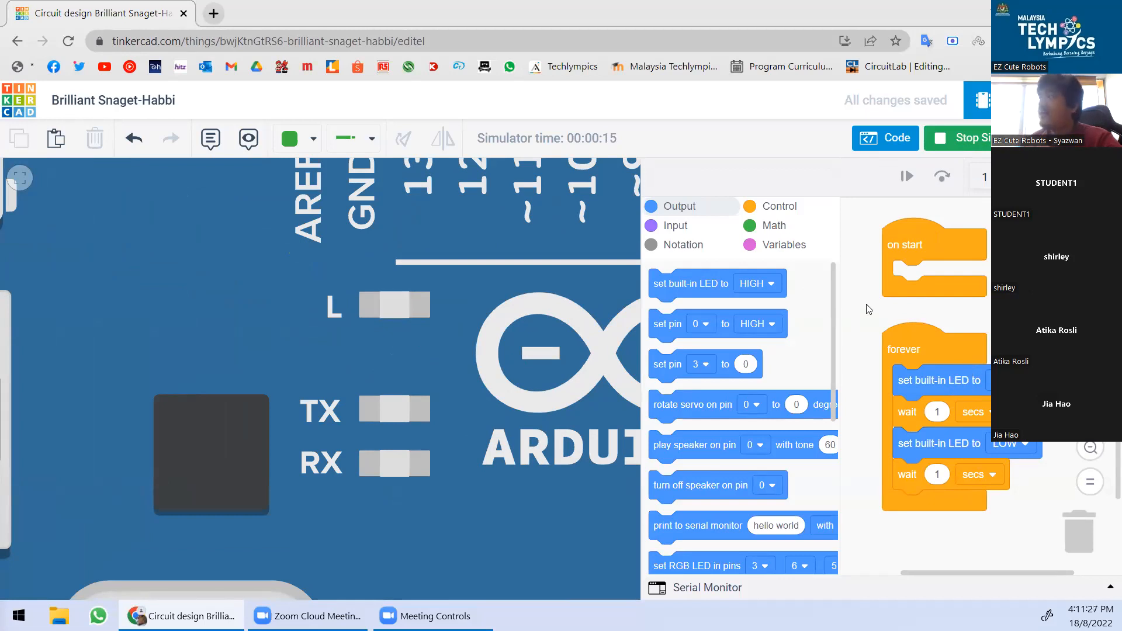
{"action": "left_click", "coordinate": [459, 302]}
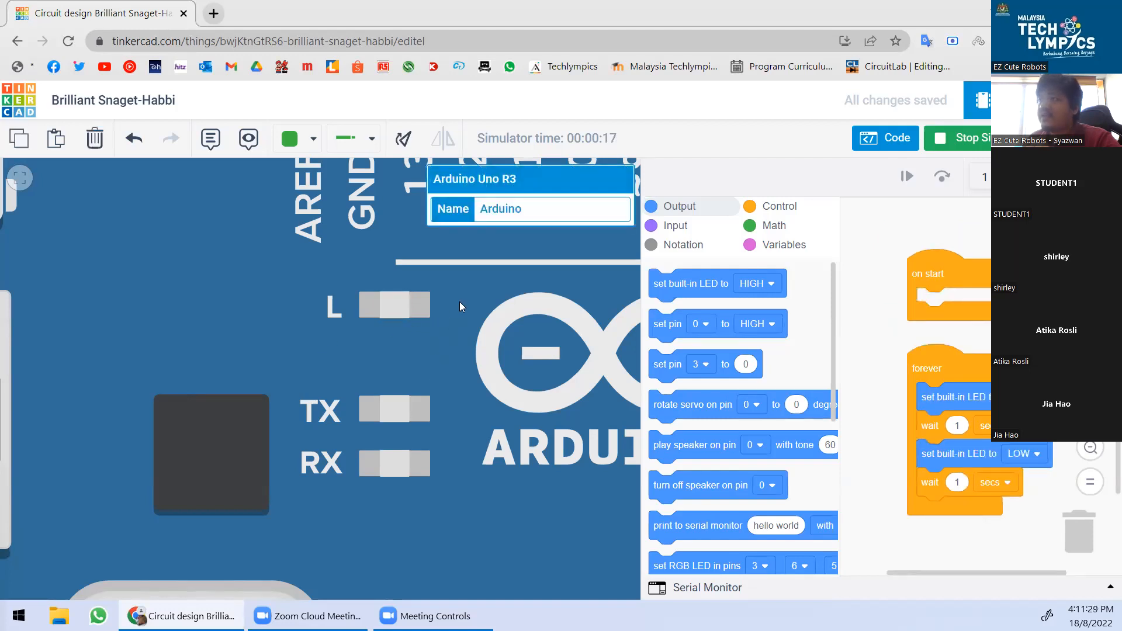
{"action": "scroll", "coordinate": [425, 400], "scroll_direction": "down", "scroll_amount": 5}
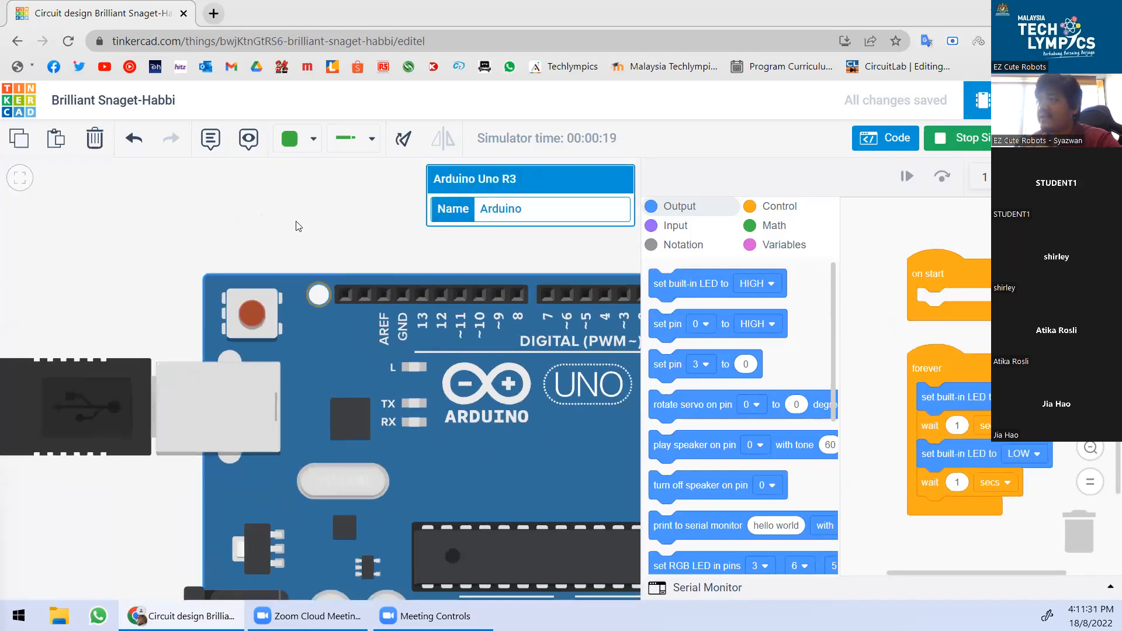
{"action": "left_click", "coordinate": [295, 222]}
{"action": "scroll", "coordinate": [289, 286], "scroll_direction": "down", "scroll_amount": 2}
{"action": "scroll", "coordinate": [455, 437], "scroll_direction": "up", "scroll_amount": 1}
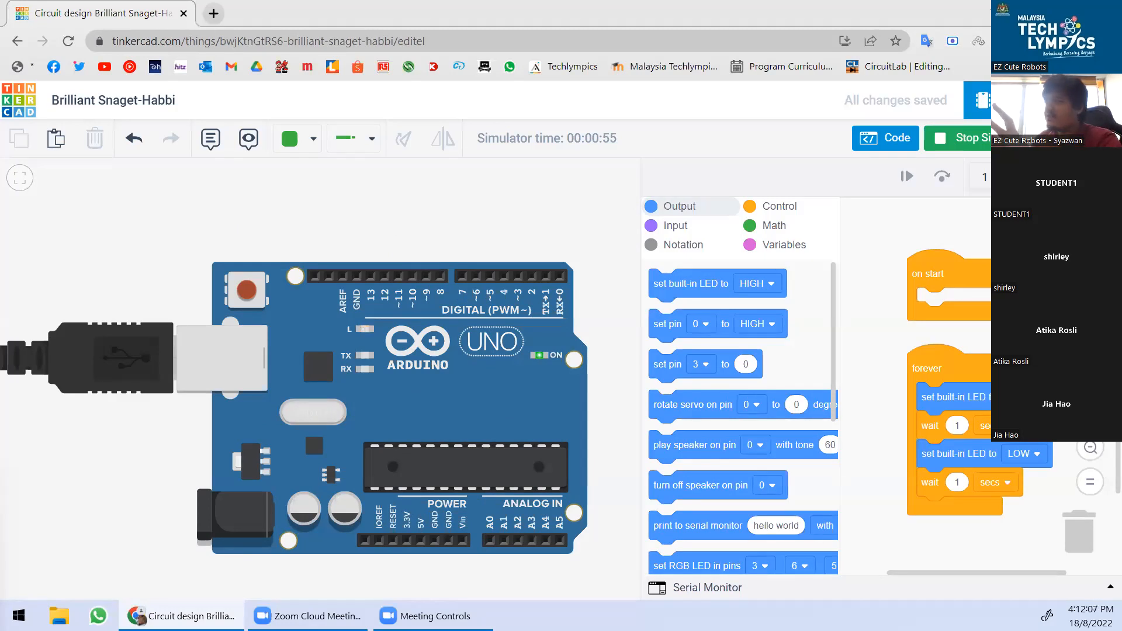
{"action": "left_click_drag", "start_coordinate": [1025, 296], "coordinate": [986, 281]}
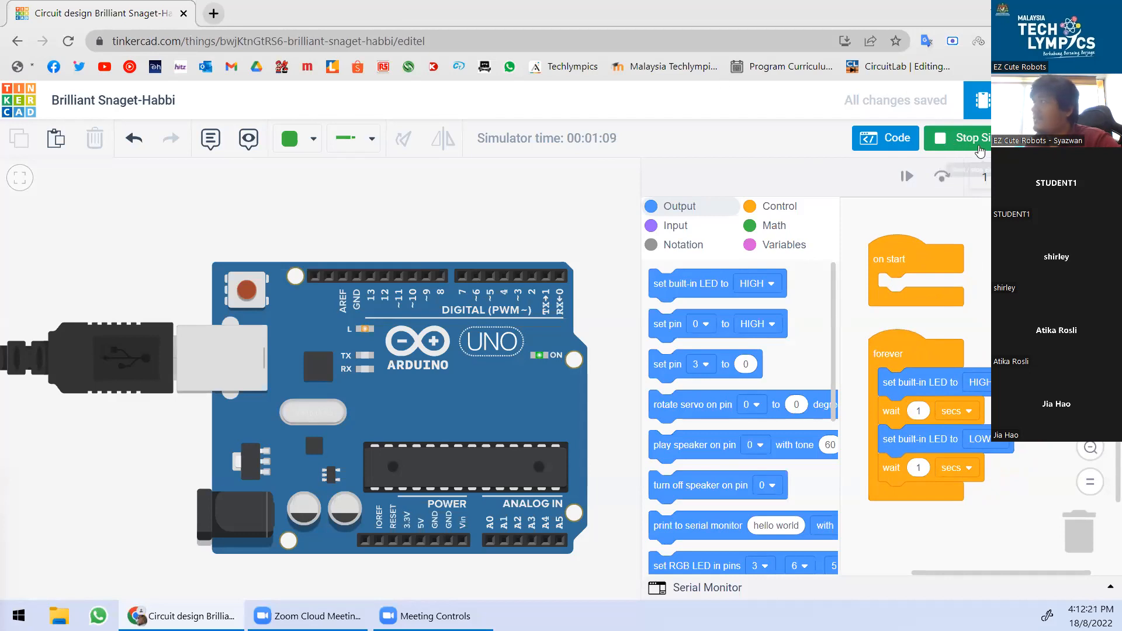
{"action": "left_click", "coordinate": [977, 140]}
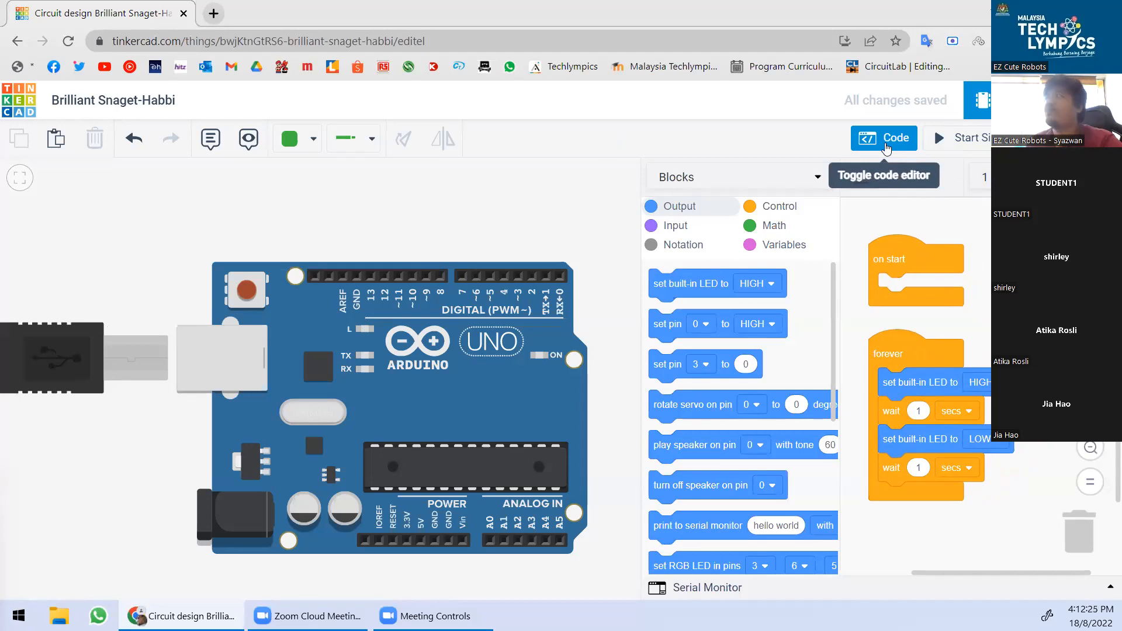
Close the code editor and place a Breadboard Small just above the Arduino Uno.
{"action": "left_click", "coordinate": [885, 140]}
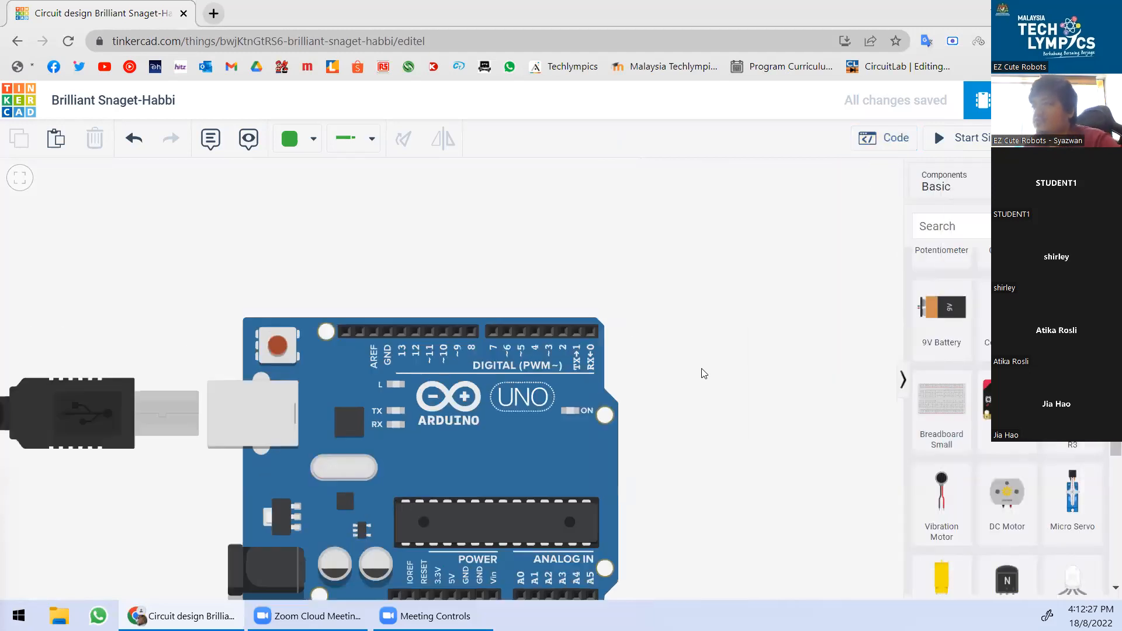
{"action": "left_click_drag", "start_coordinate": [704, 374], "coordinate": [753, 405]}
{"action": "scroll", "coordinate": [590, 365], "scroll_direction": "down", "scroll_amount": 3}
{"action": "scroll", "coordinate": [626, 361], "scroll_direction": "up", "scroll_amount": 2}
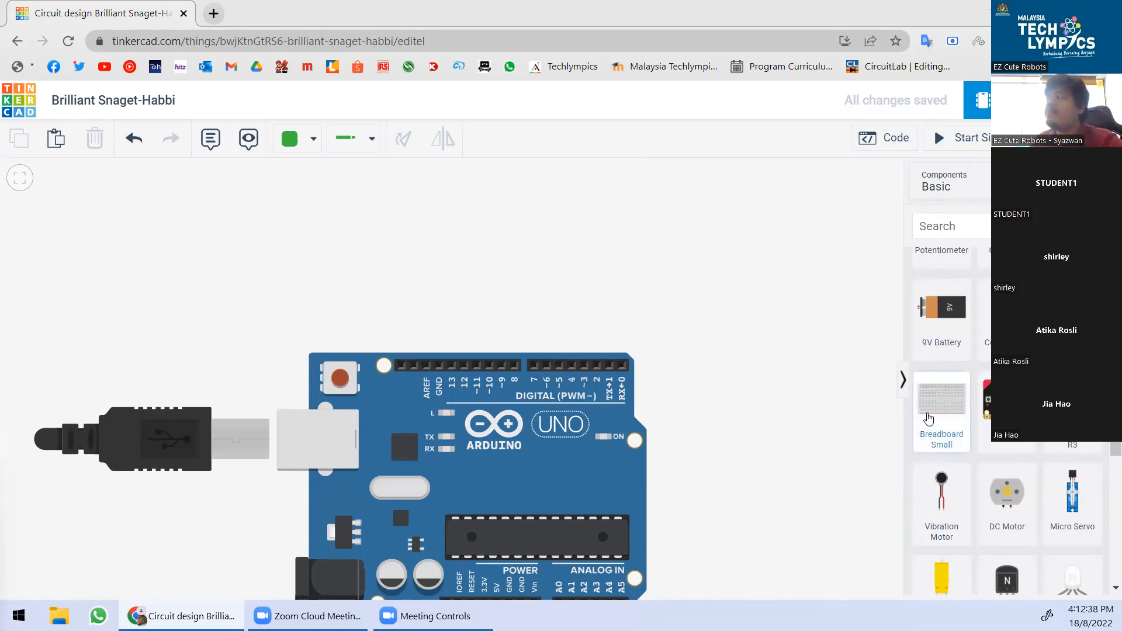
{"action": "left_click_drag", "start_coordinate": [929, 419], "coordinate": [524, 212]}
{"action": "scroll", "coordinate": [540, 349], "scroll_direction": "down", "scroll_amount": 6}
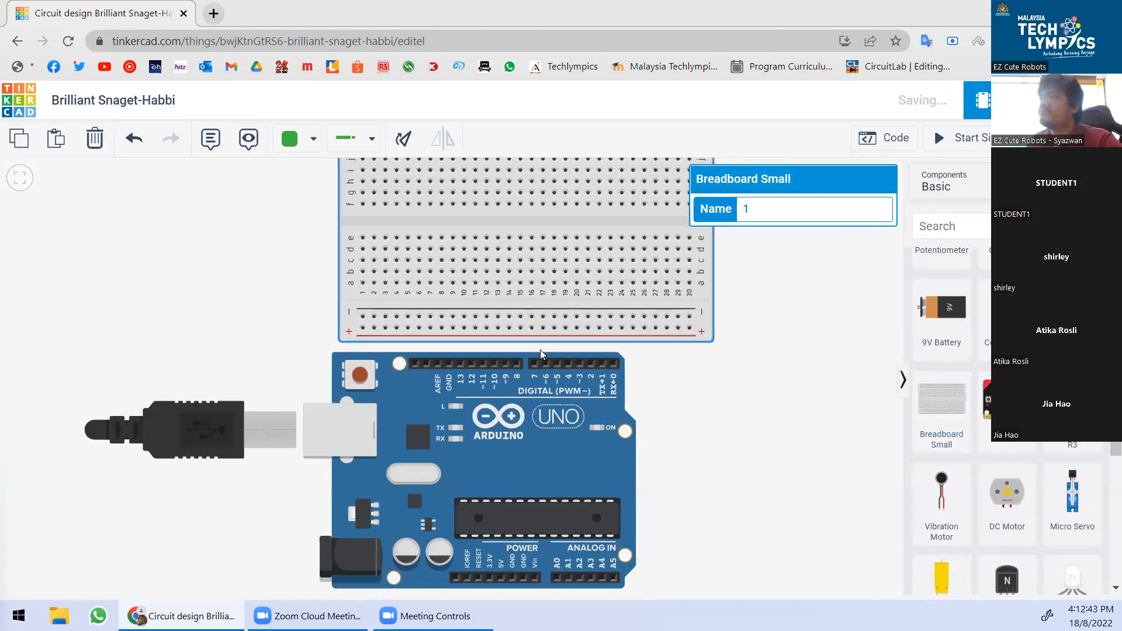
{"action": "scroll", "coordinate": [550, 270], "scroll_direction": "up", "scroll_amount": 1}
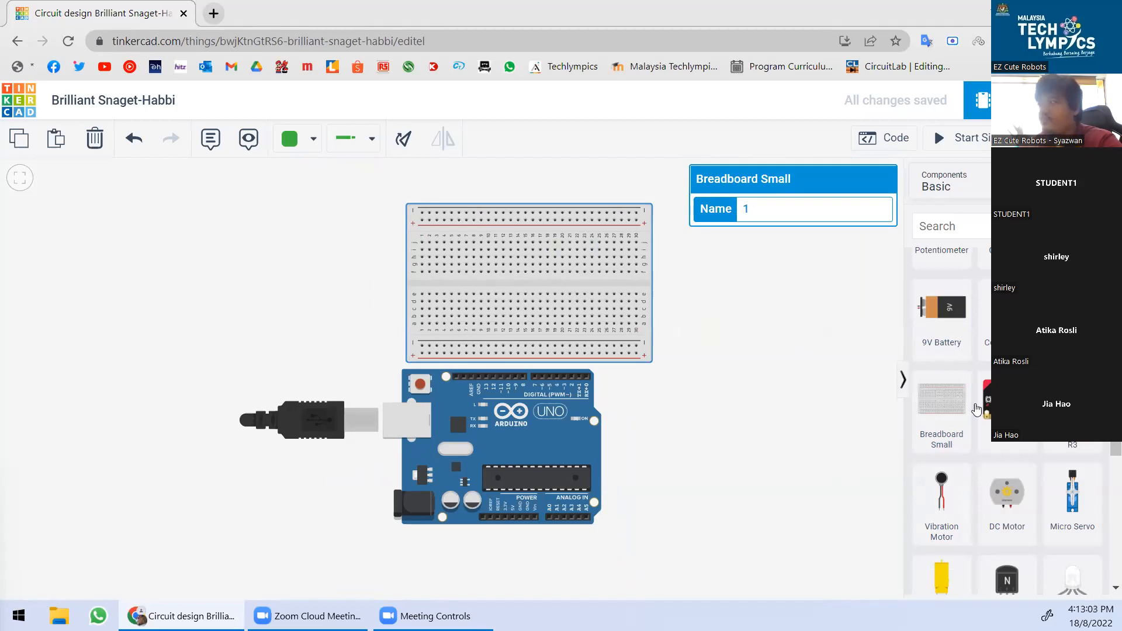
{"action": "scroll", "coordinate": [976, 409], "scroll_direction": "down", "scroll_amount": 5}
{"action": "scroll", "coordinate": [976, 409], "scroll_direction": "up", "scroll_amount": 5}
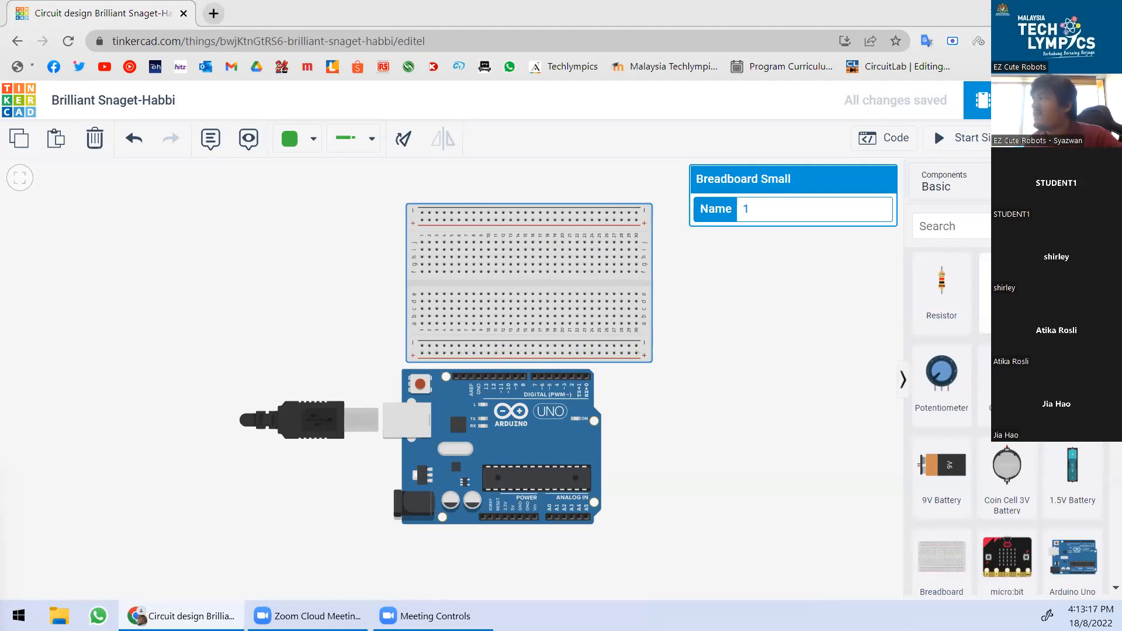
Plug a blue LED into the breadboard's upper rows and nudge the breadboard slightly right.
{"action": "left_click_drag", "start_coordinate": [987, 287], "coordinate": [492, 249]}
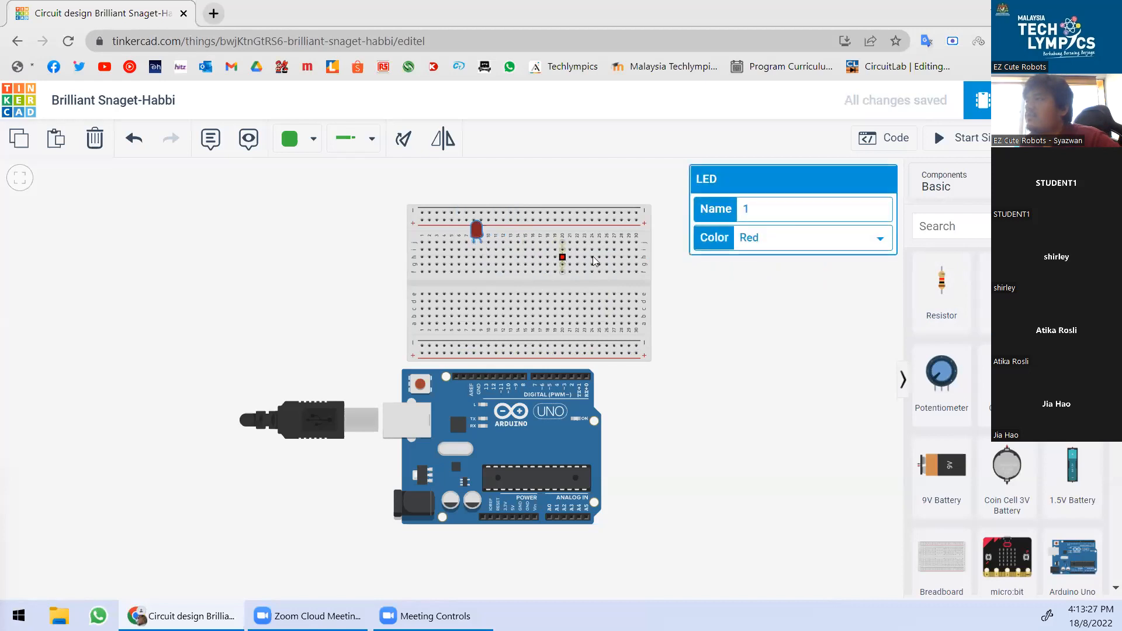
{"action": "left_click", "coordinate": [771, 239]}
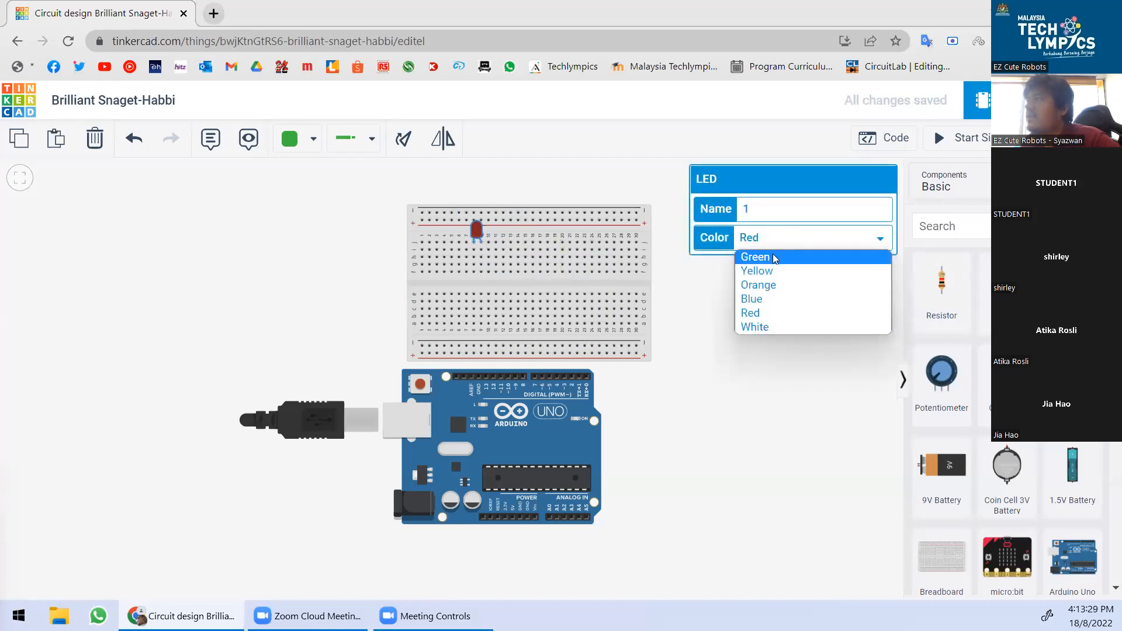
{"action": "left_click", "coordinate": [767, 301]}
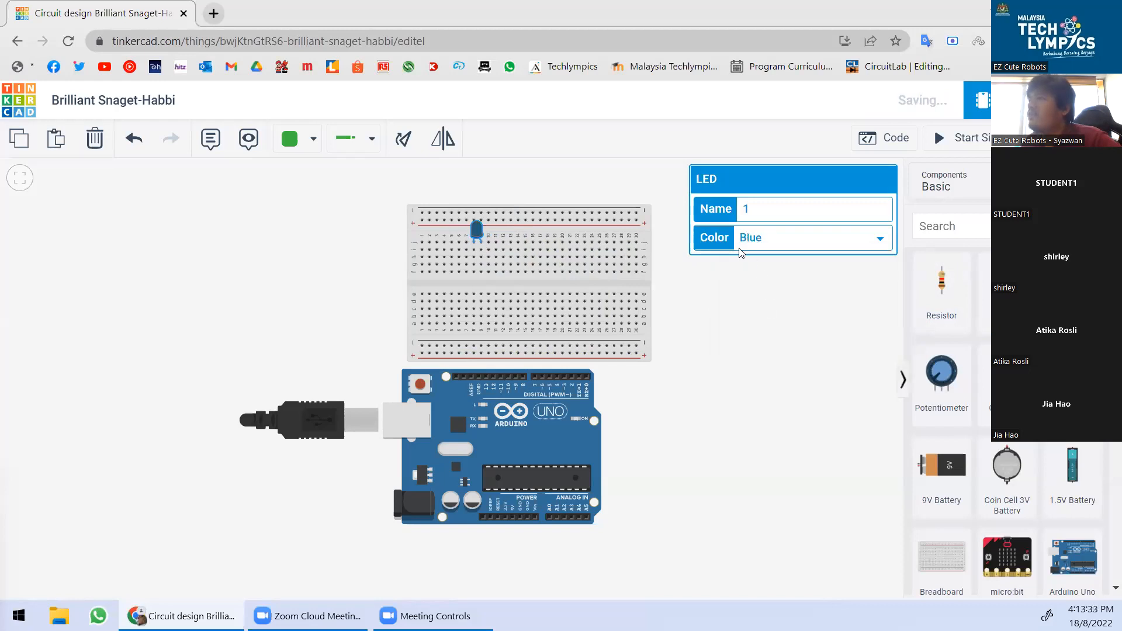
{"action": "left_click", "coordinate": [805, 301]}
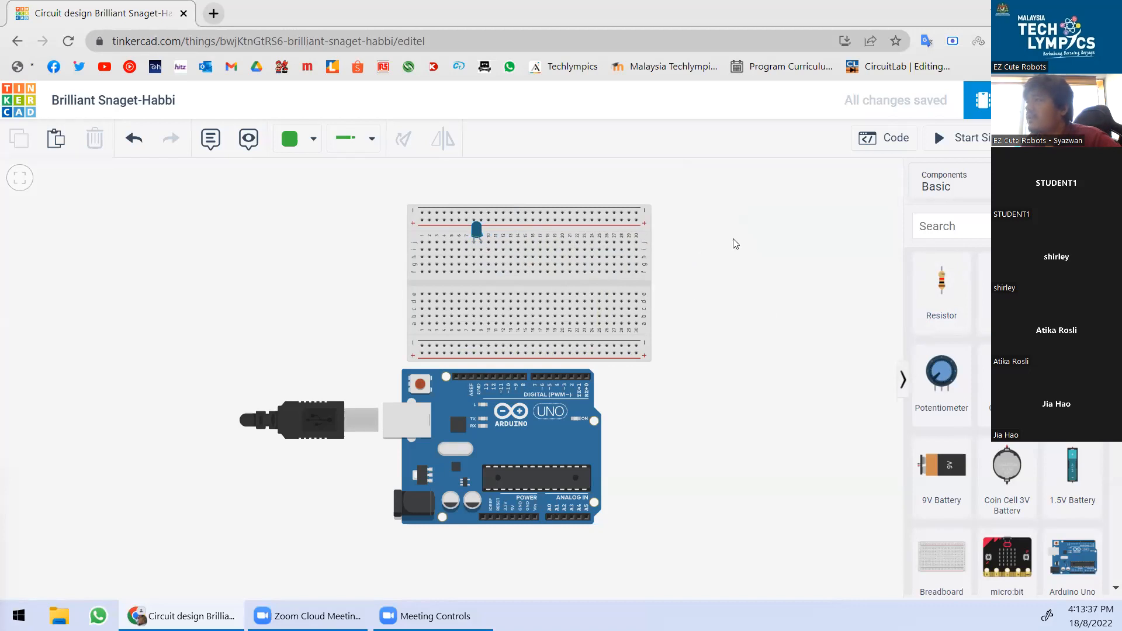
{"action": "left_click_drag", "start_coordinate": [647, 247], "coordinate": [672, 249]}
{"action": "left_click", "coordinate": [688, 279]}
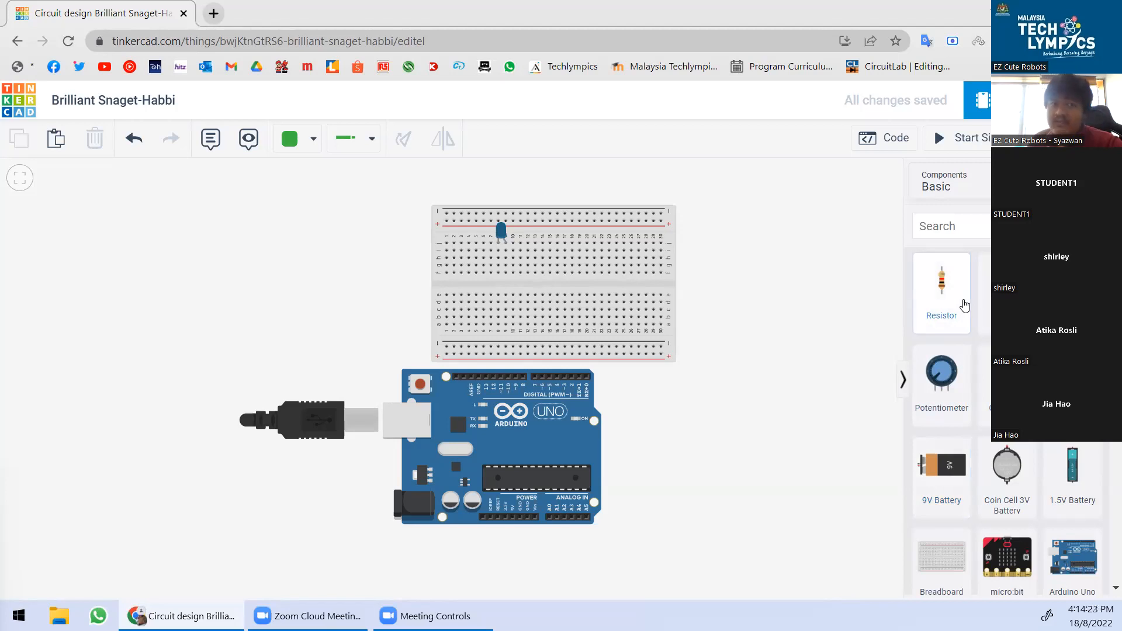
Place a 1 kΩ resistor across the breadboard's centre gap below the LED.
{"action": "left_click_drag", "start_coordinate": [963, 305], "coordinate": [507, 290]}
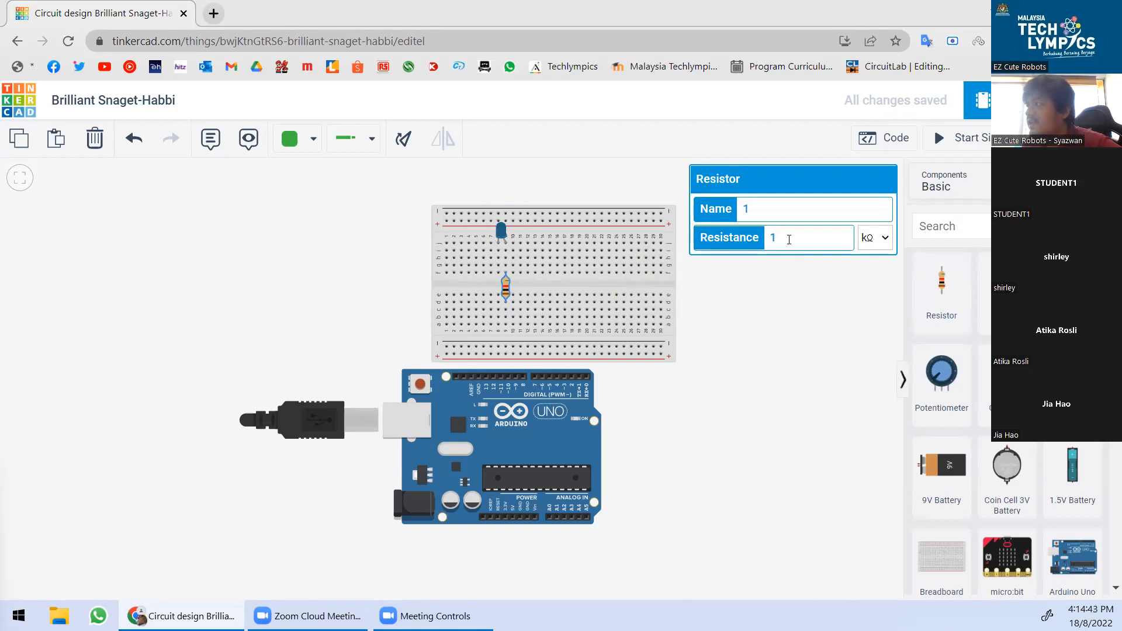
{"action": "left_click", "coordinate": [750, 353]}
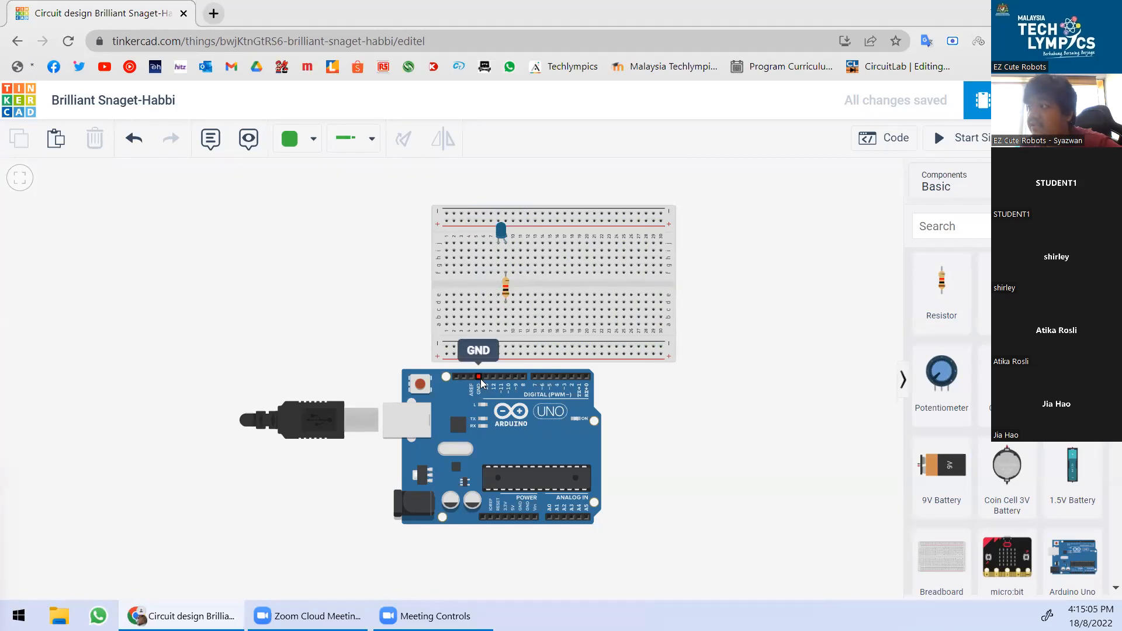
Wire breadboard hole i8 to the Arduino GND pin and make the wire black.
{"action": "scroll", "coordinate": [480, 376], "scroll_direction": "up", "scroll_amount": 3}
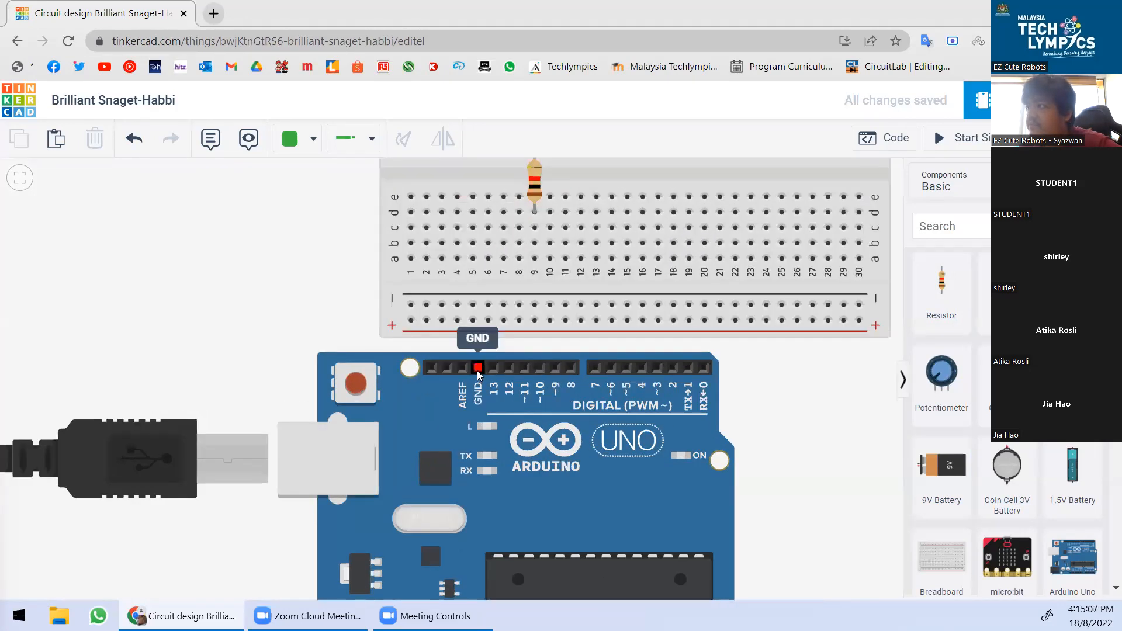
{"action": "scroll", "coordinate": [478, 376], "scroll_direction": "down", "scroll_amount": 4}
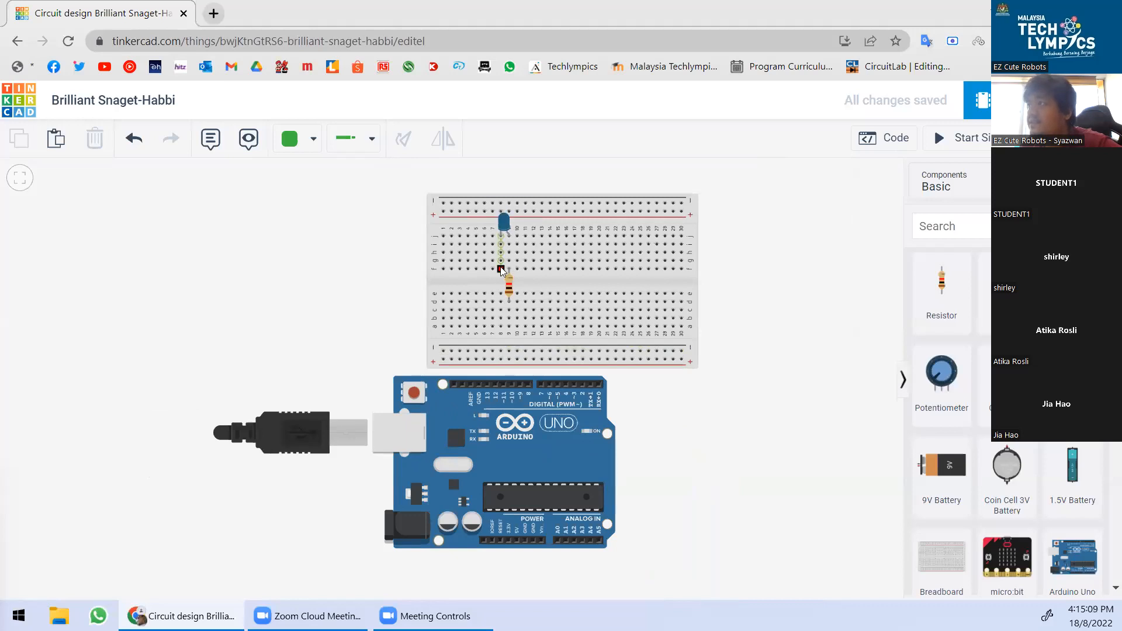
{"action": "left_click", "coordinate": [501, 244]}
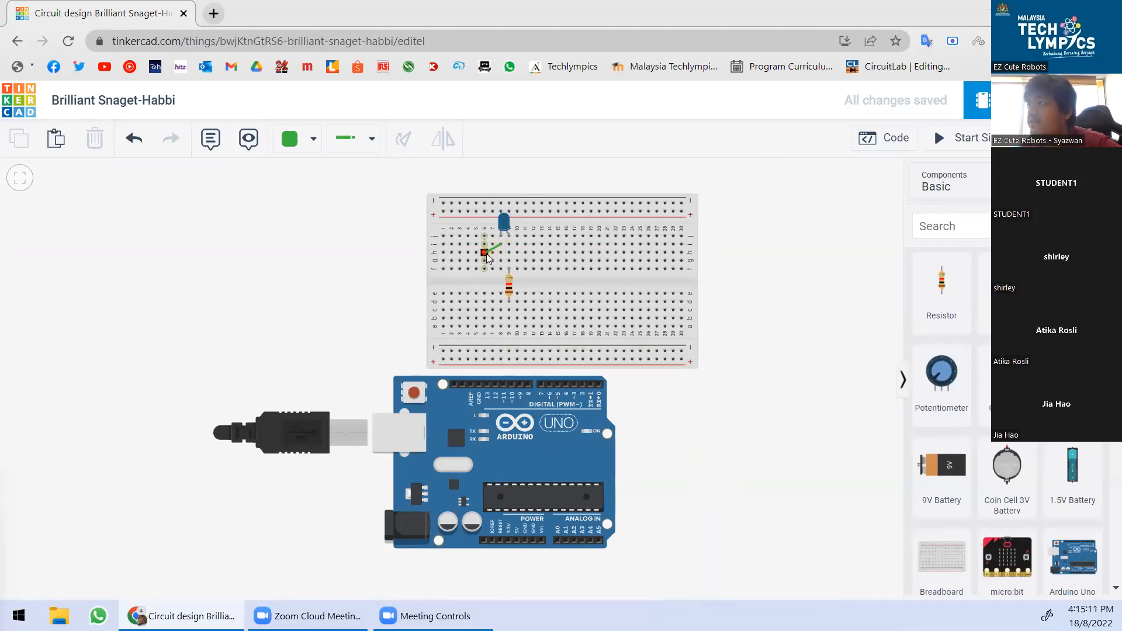
{"action": "left_click", "coordinate": [479, 385]}
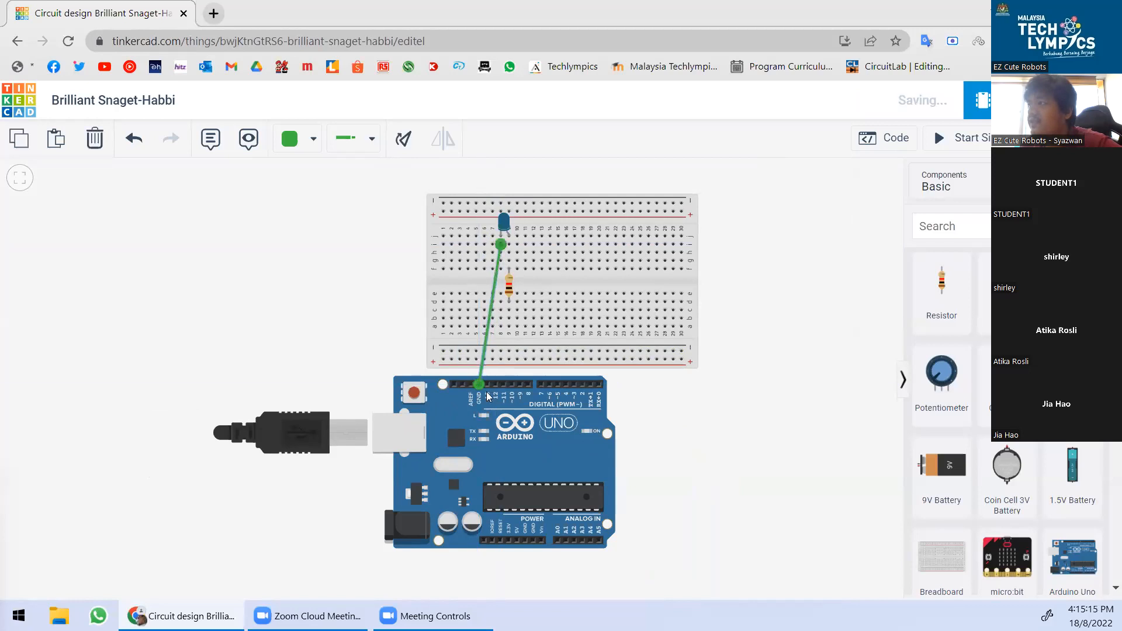
{"action": "left_click", "coordinate": [306, 144]}
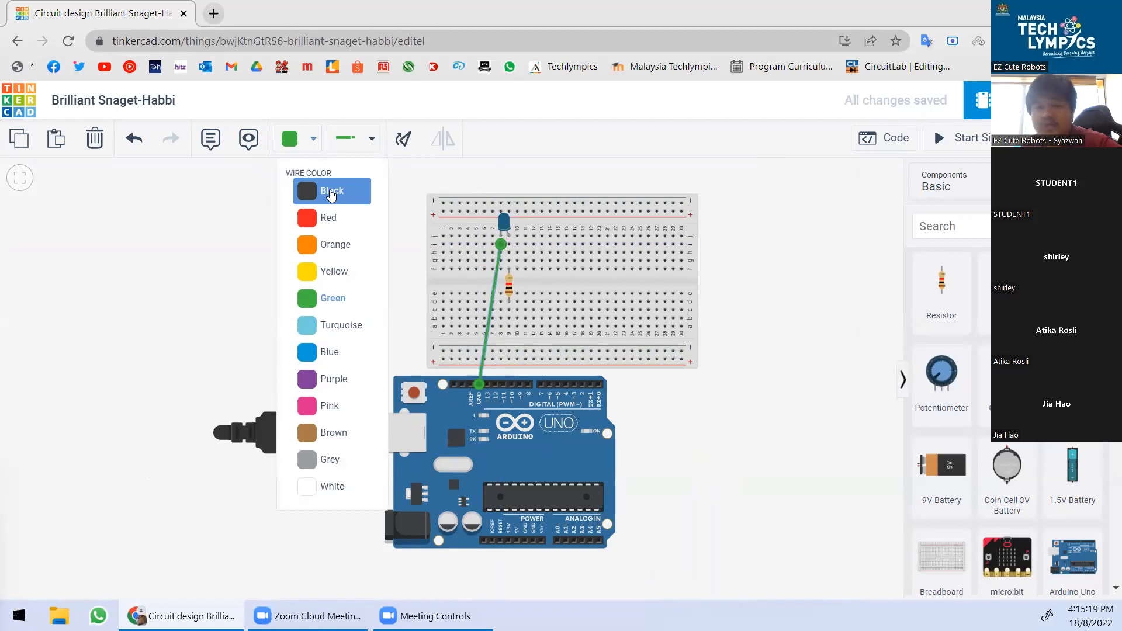
{"action": "left_click", "coordinate": [331, 193]}
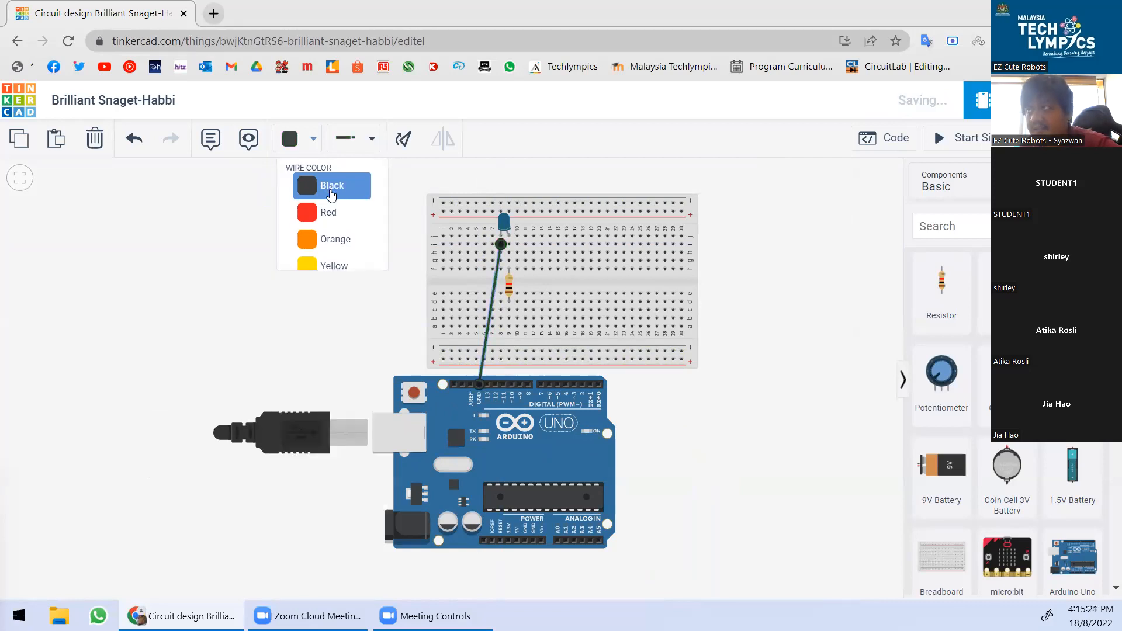
{"action": "left_click", "coordinate": [824, 282]}
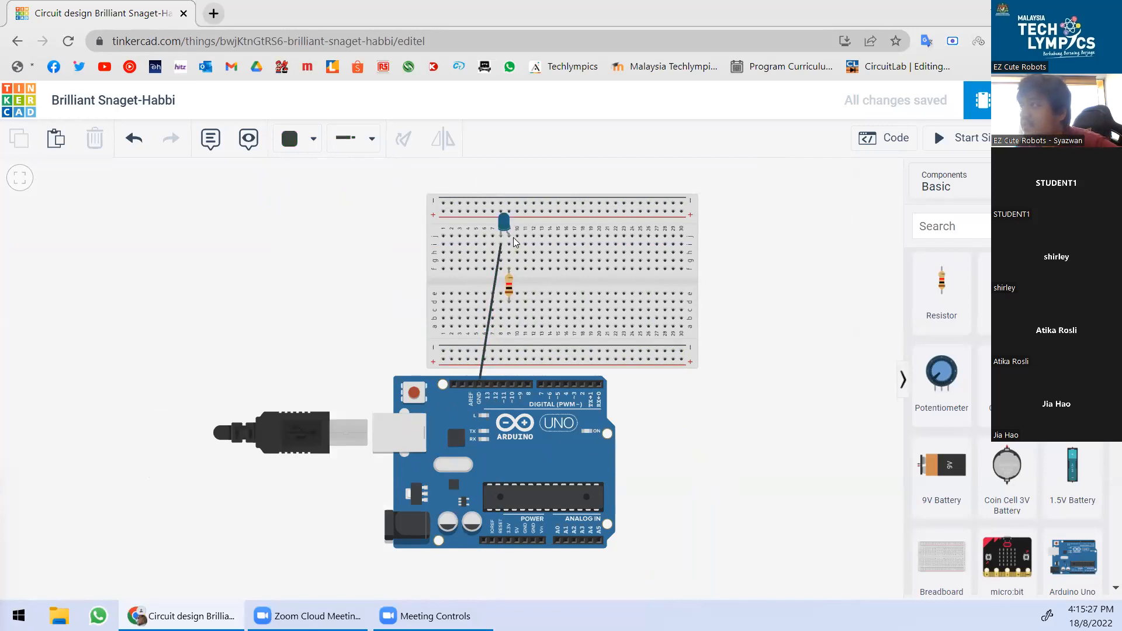
{"action": "scroll", "coordinate": [528, 229], "scroll_direction": "up", "scroll_amount": 3}
{"action": "scroll", "coordinate": [528, 229], "scroll_direction": "up", "scroll_amount": 1}
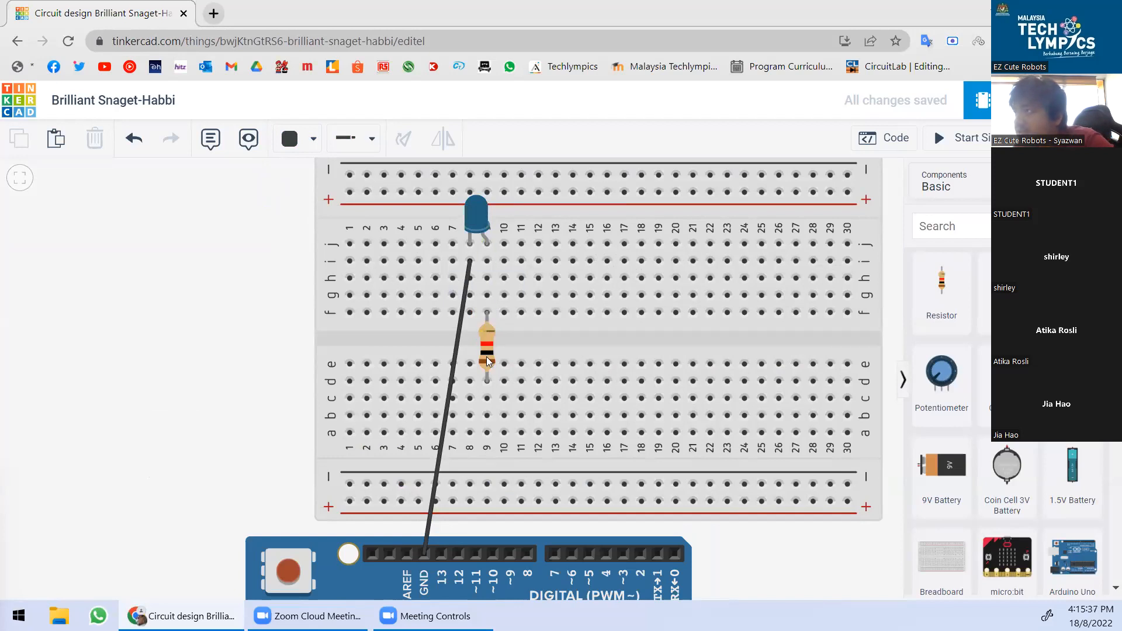
Run a red wire from the resistor's column to Arduino digital pin 10.
{"action": "scroll", "coordinate": [487, 358], "scroll_direction": "down", "scroll_amount": 2}
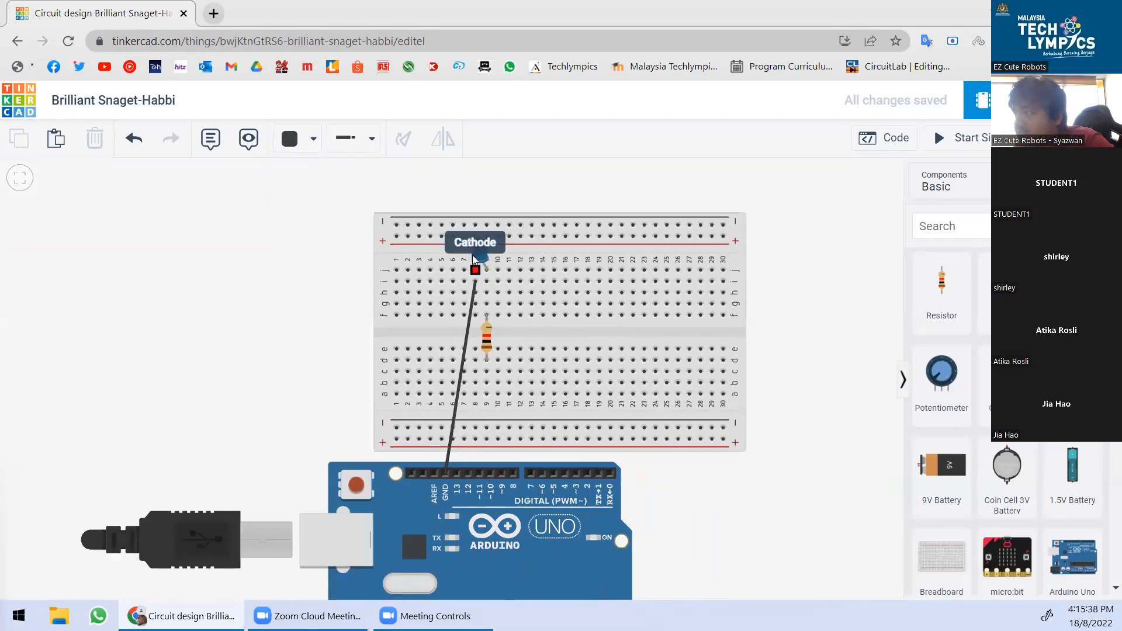
{"action": "left_click", "coordinate": [485, 395]}
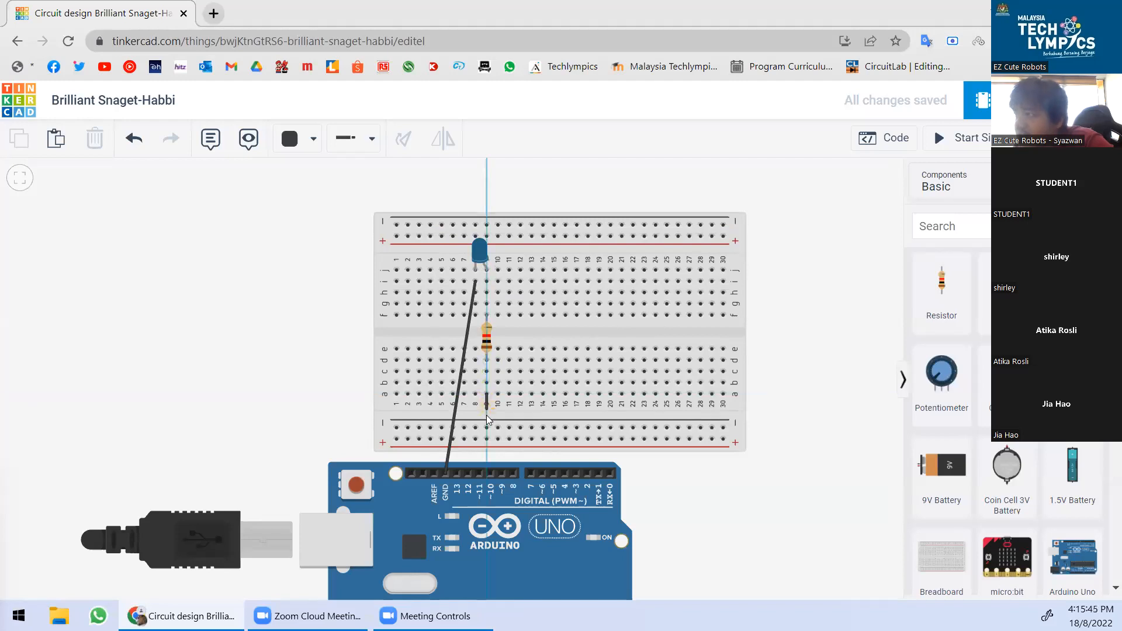
{"action": "left_click", "coordinate": [490, 474]}
{"action": "left_click", "coordinate": [296, 140]}
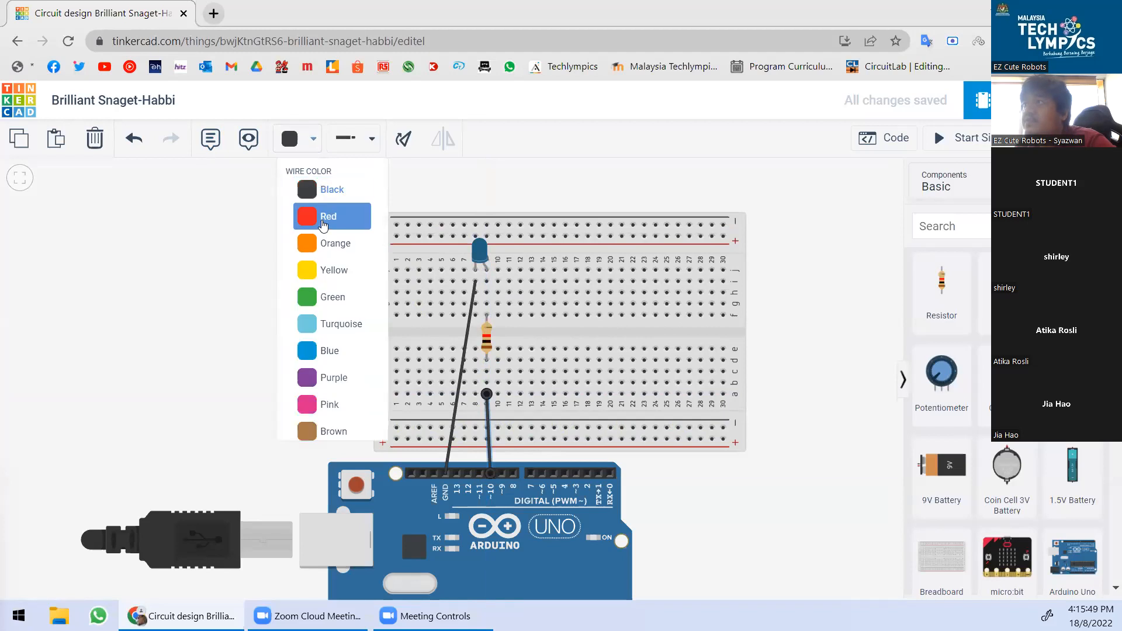
{"action": "left_click", "coordinate": [343, 227]}
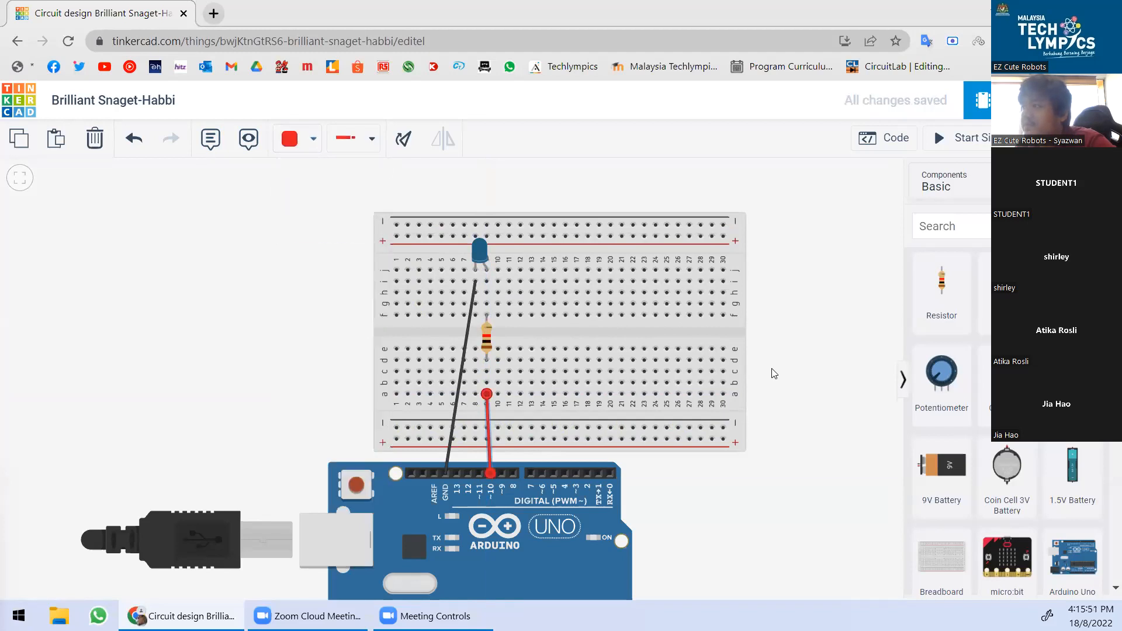
{"action": "left_click", "coordinate": [799, 374]}
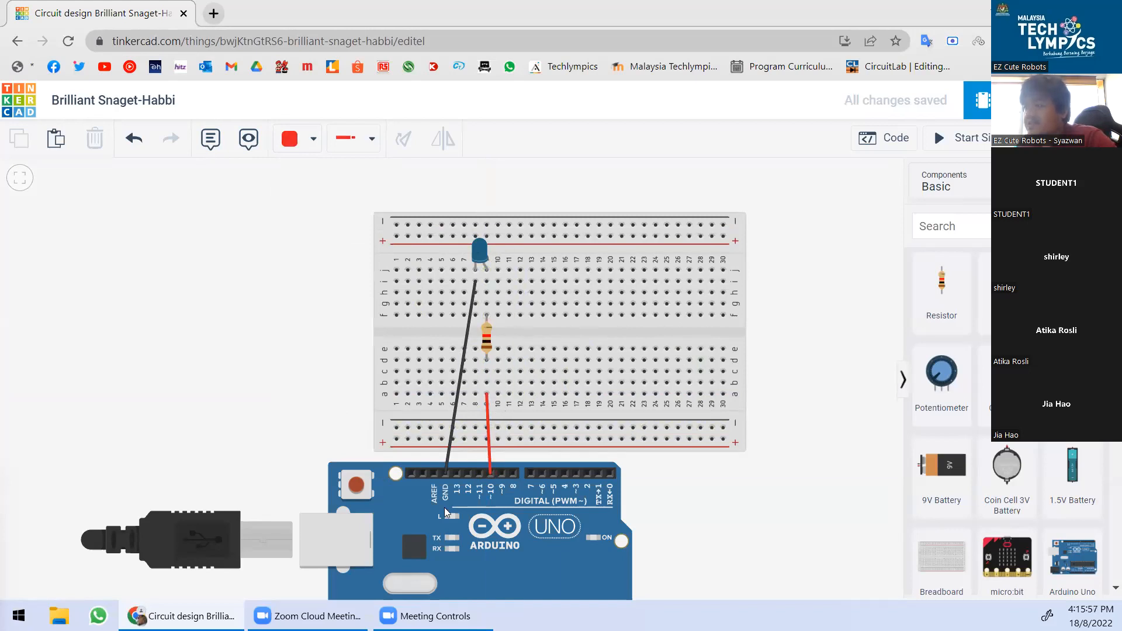
{"action": "scroll", "coordinate": [462, 466], "scroll_direction": "up", "scroll_amount": 1}
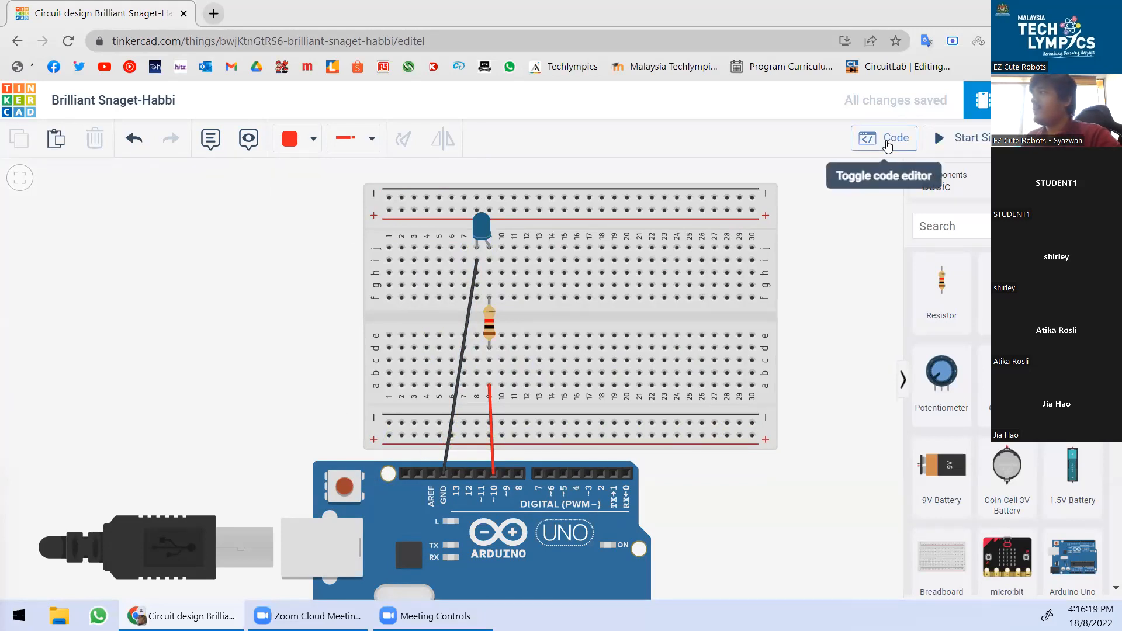
Reopen the block code and drag the default blink blocks from forever into the trash.
{"action": "left_click", "coordinate": [887, 145]}
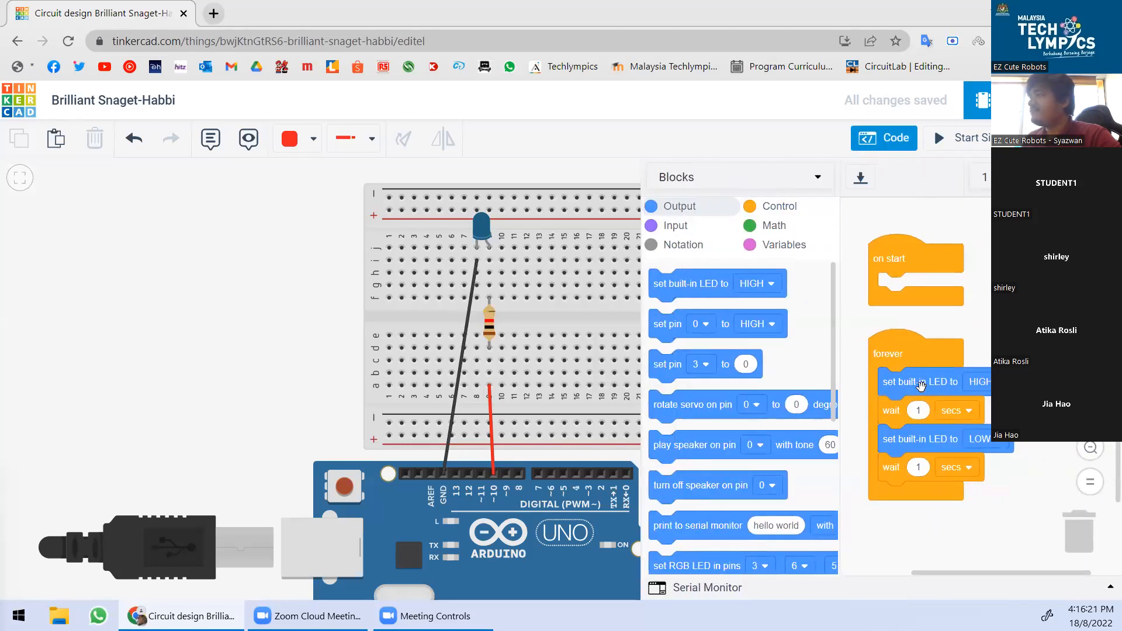
{"action": "left_click_drag", "start_coordinate": [905, 383], "coordinate": [1078, 508]}
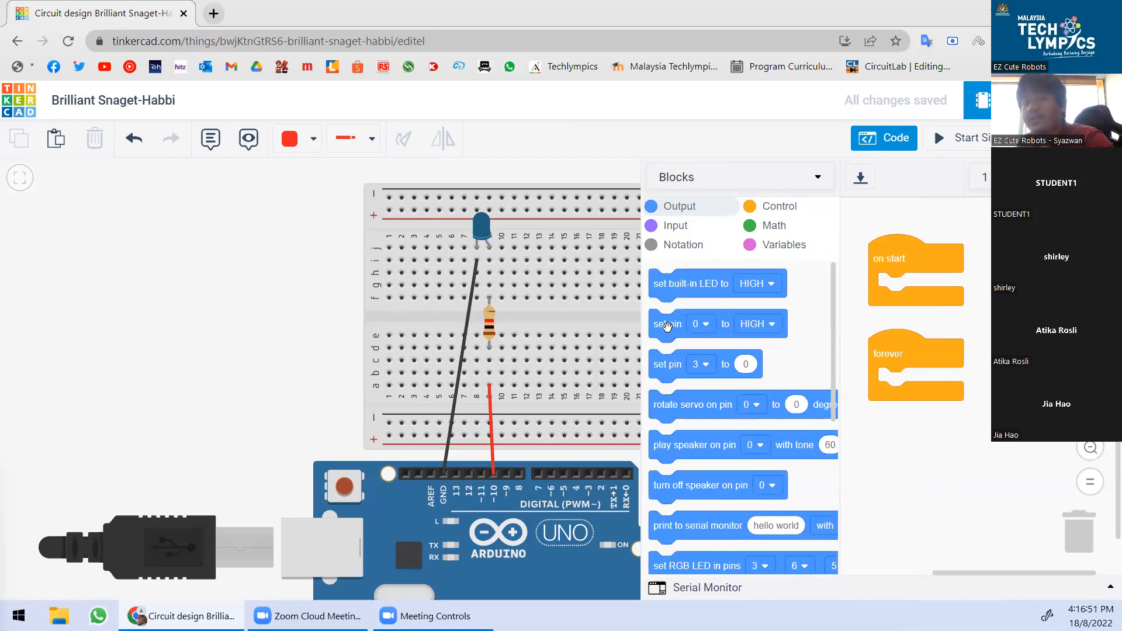
Add a set pin 10 HIGH block and a 1-second wait to the forever loop.
{"action": "left_click_drag", "start_coordinate": [666, 325], "coordinate": [908, 394]}
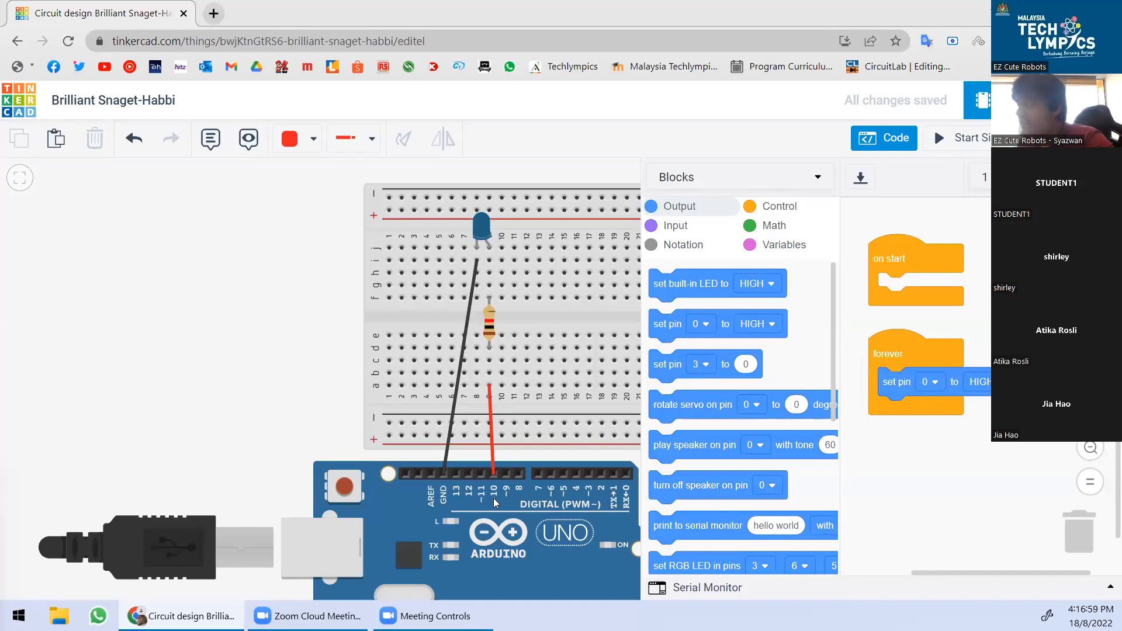
{"action": "left_click", "coordinate": [935, 382]}
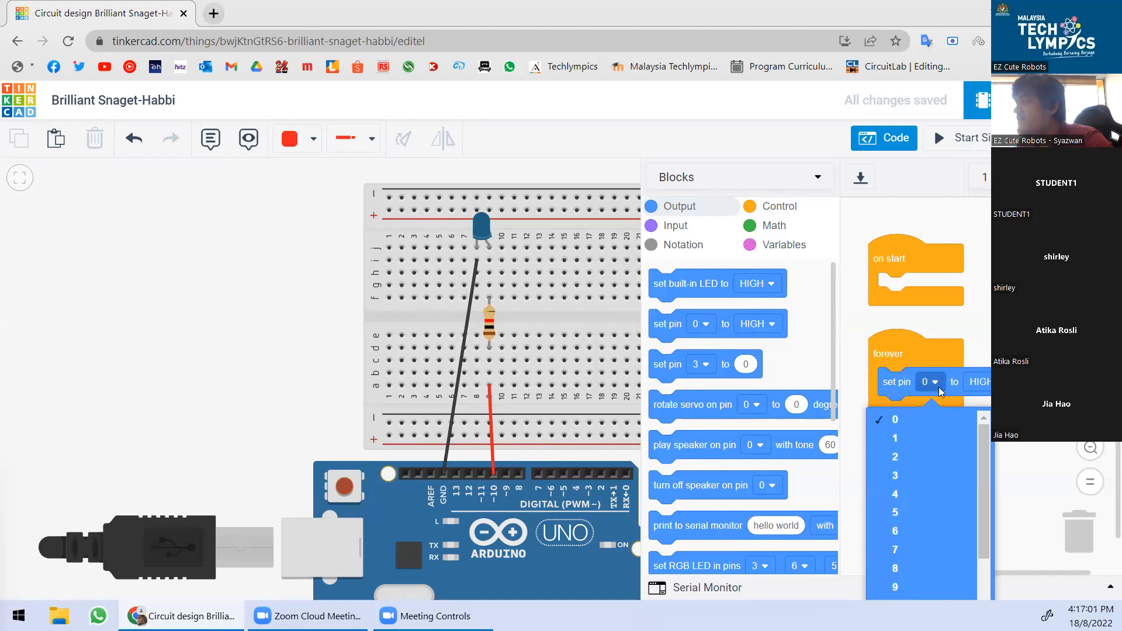
{"action": "scroll", "coordinate": [874, 317], "scroll_direction": "down", "scroll_amount": 1}
{"action": "left_click", "coordinate": [931, 335]}
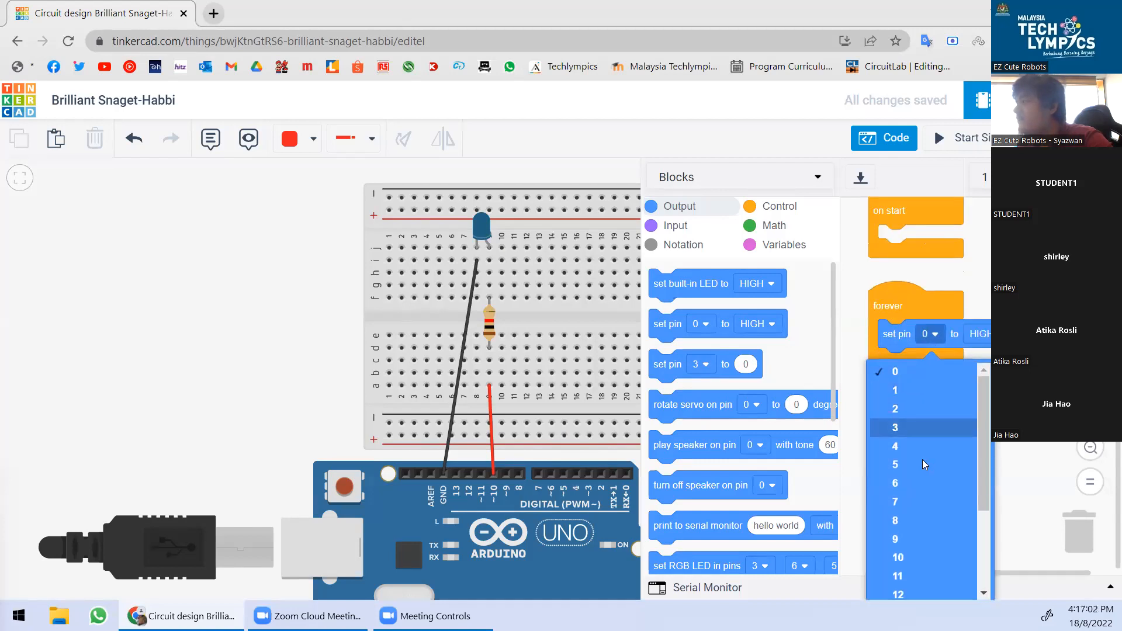
{"action": "left_click", "coordinate": [895, 558]}
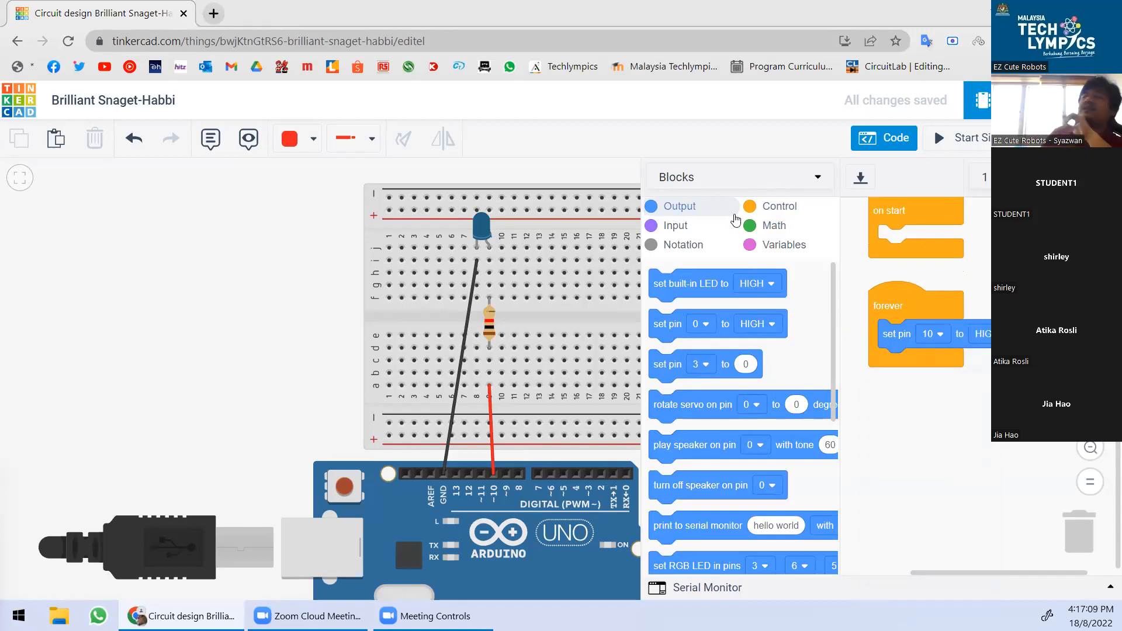
{"action": "left_click", "coordinate": [754, 209]}
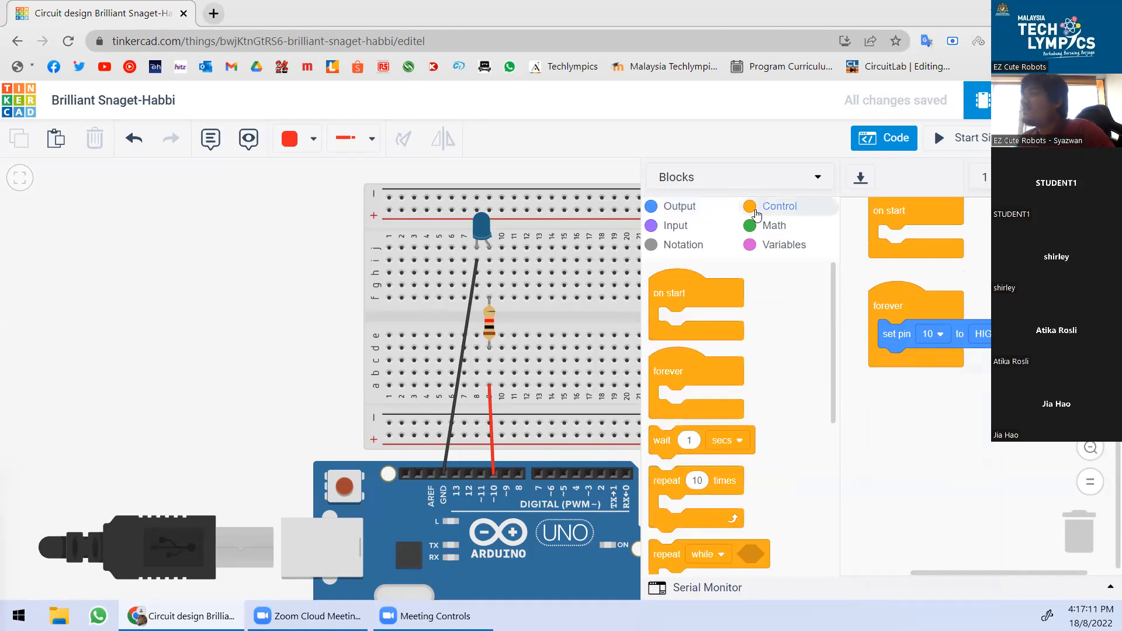
{"action": "scroll", "coordinate": [767, 357], "scroll_direction": "down", "scroll_amount": 2}
{"action": "left_click_drag", "start_coordinate": [662, 336], "coordinate": [894, 362]}
Add a set pin 10 LOW block followed by another 1-second wait.
{"action": "left_click", "coordinate": [669, 207]}
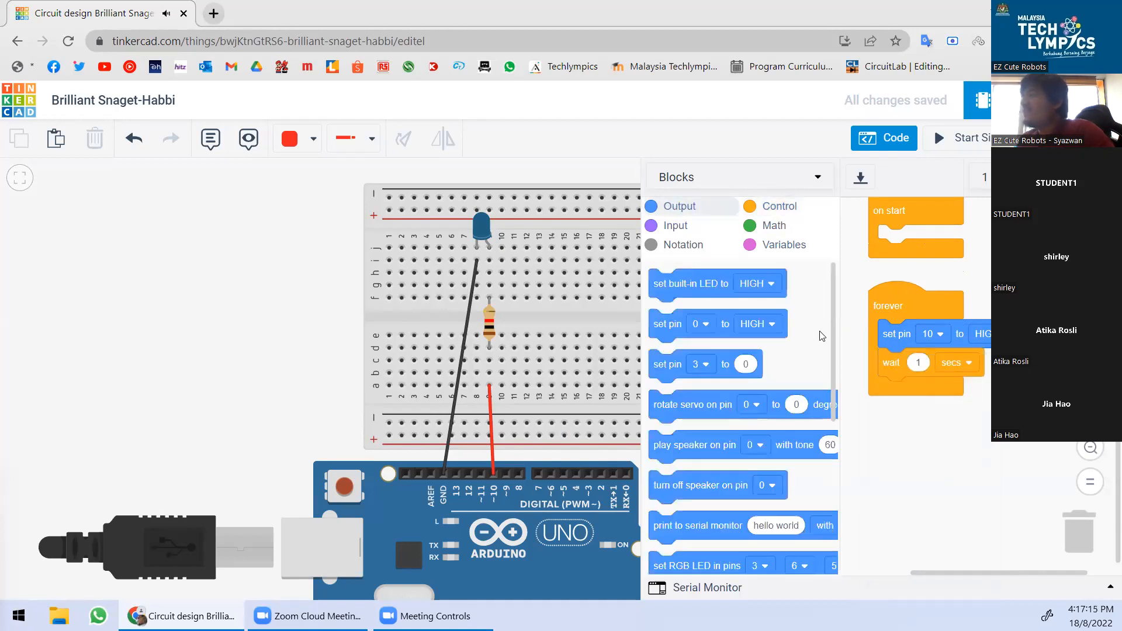
{"action": "left_click_drag", "start_coordinate": [670, 330], "coordinate": [935, 399]}
{"action": "left_click", "coordinate": [934, 394]}
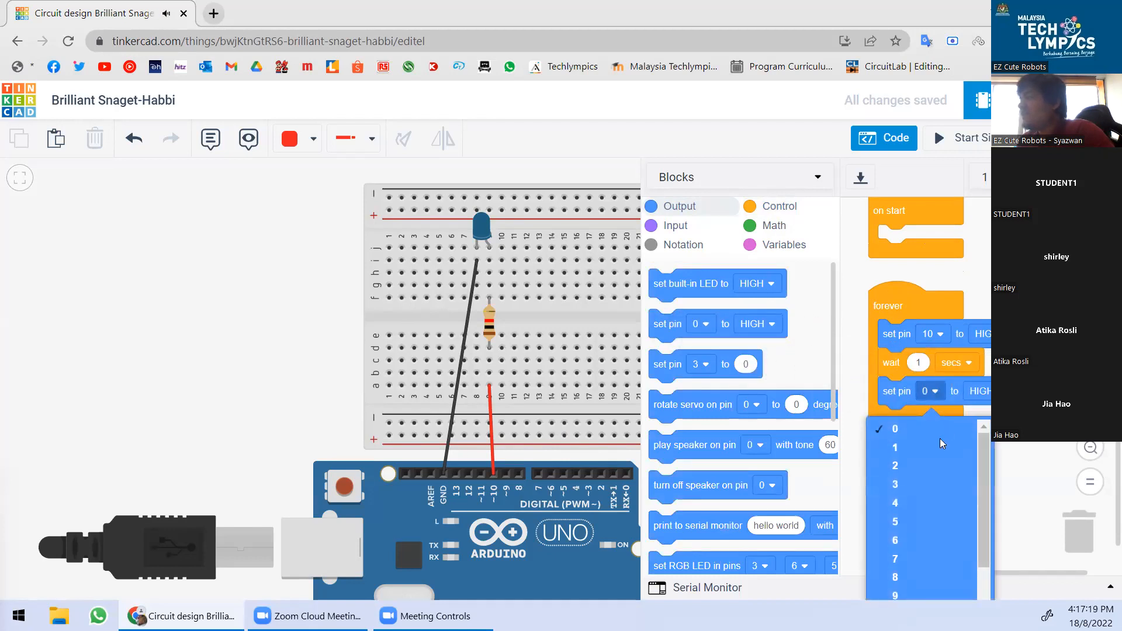
{"action": "scroll", "coordinate": [901, 525], "scroll_direction": "down", "scroll_amount": 2}
{"action": "left_click", "coordinate": [906, 533]}
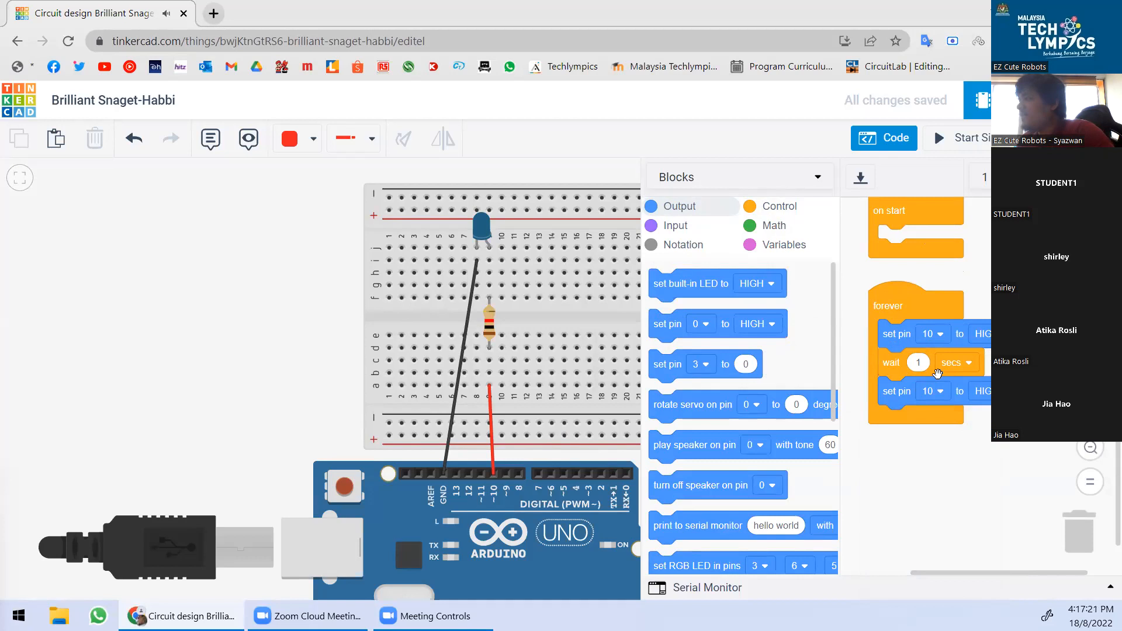
{"action": "left_click", "coordinate": [979, 391]}
{"action": "left_click", "coordinate": [970, 447]}
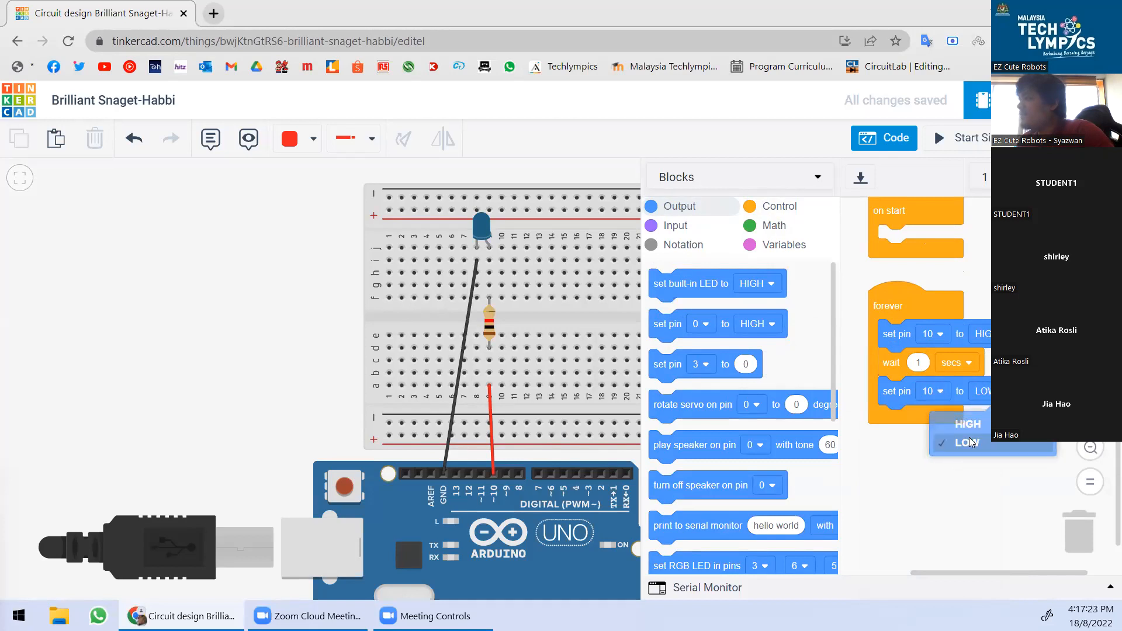
{"action": "left_click", "coordinate": [778, 217]}
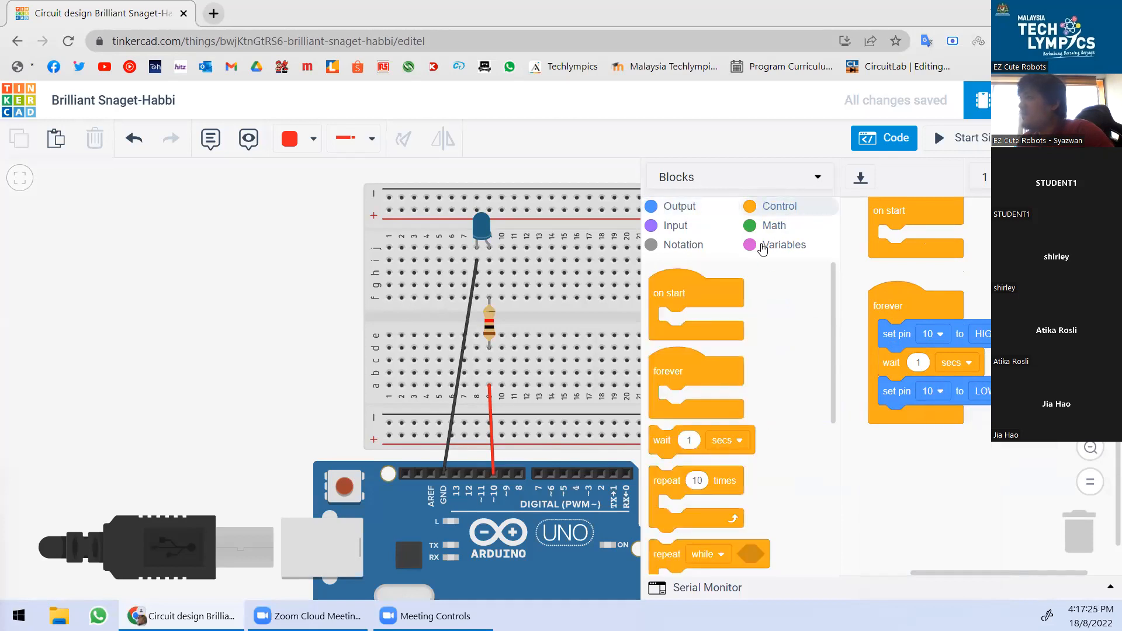
{"action": "left_click_drag", "start_coordinate": [663, 445], "coordinate": [906, 407]}
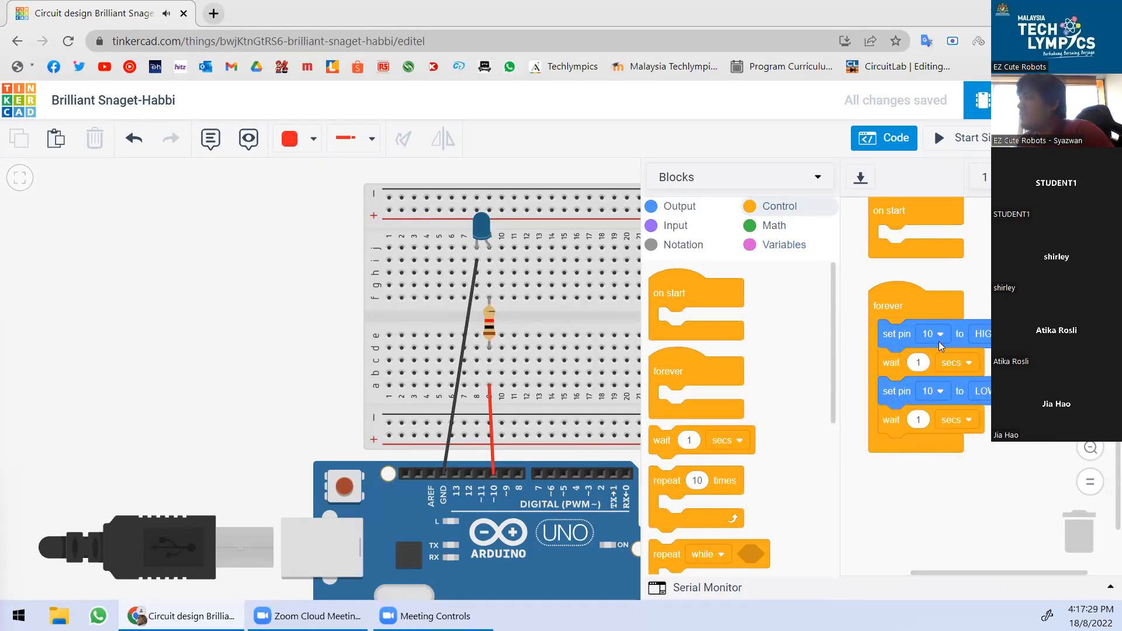
Start the simulation to test the pin 10 blink.
{"action": "scroll", "coordinate": [953, 315], "scroll_direction": "up", "scroll_amount": 2}
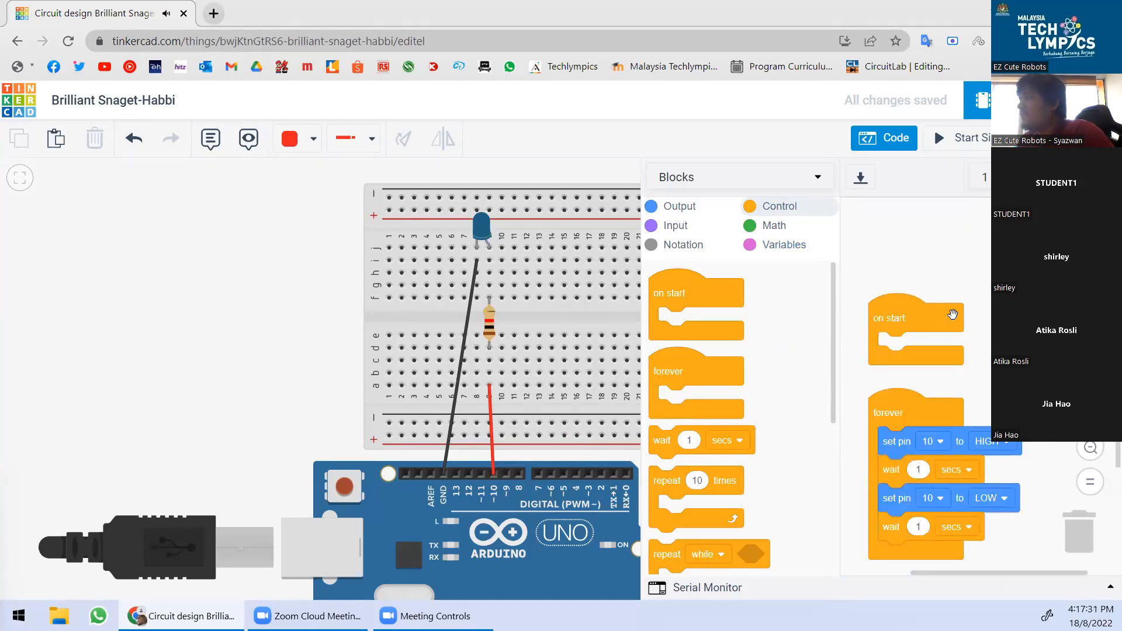
{"action": "scroll", "coordinate": [935, 380], "scroll_direction": "down", "scroll_amount": 1}
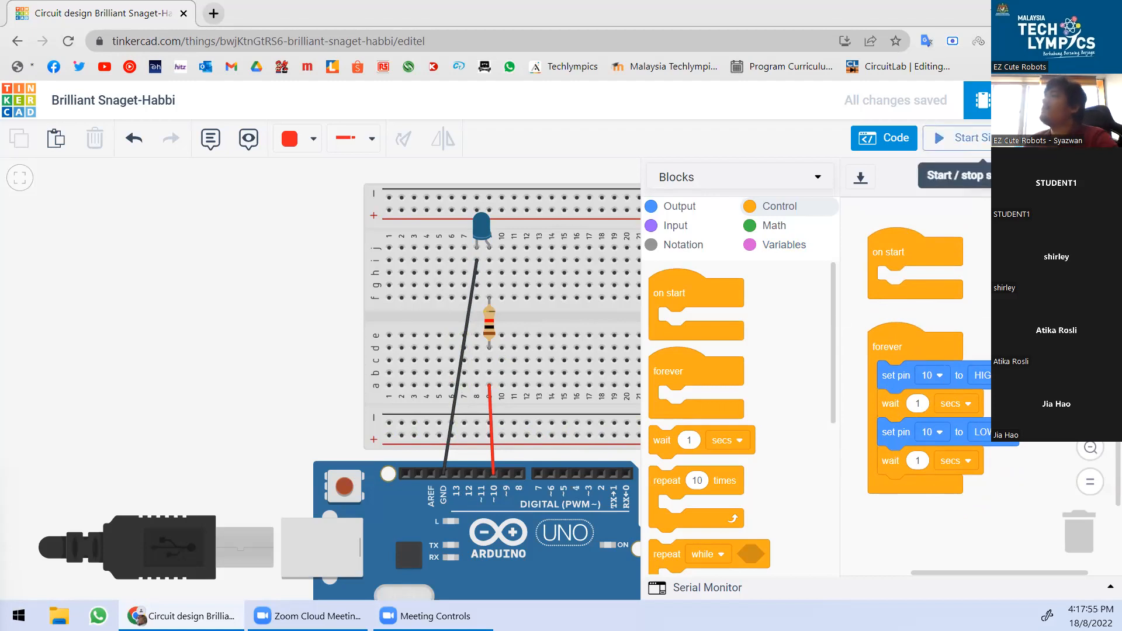
{"action": "left_click", "coordinate": [969, 138]}
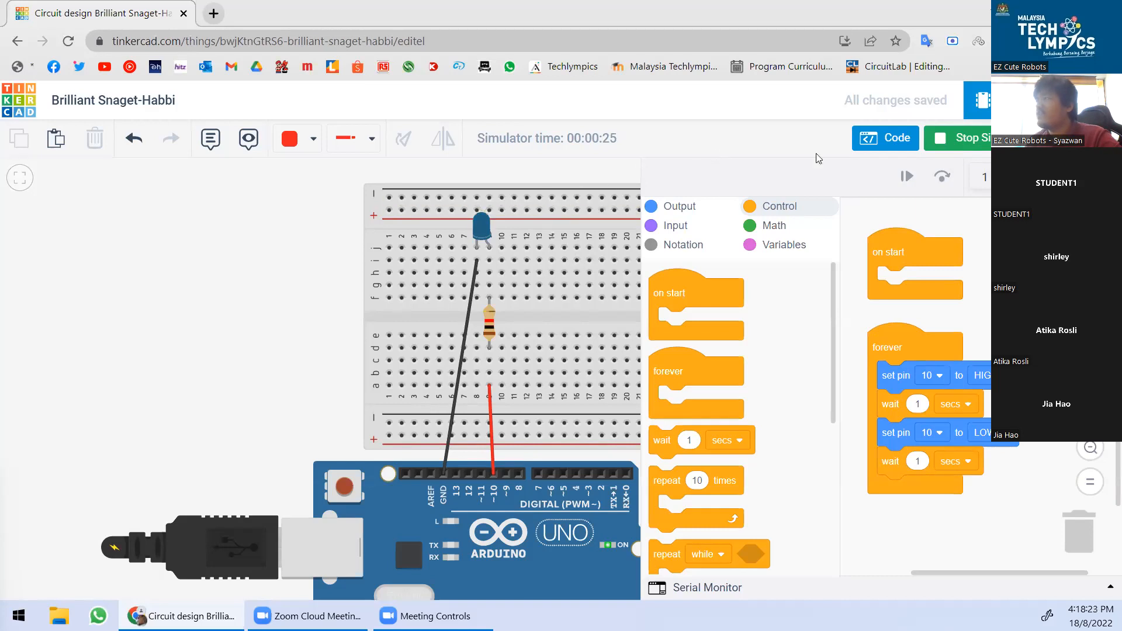
Stop the simulation, pan to show the whole breadboard, and close the code panel.
{"action": "left_click", "coordinate": [957, 140]}
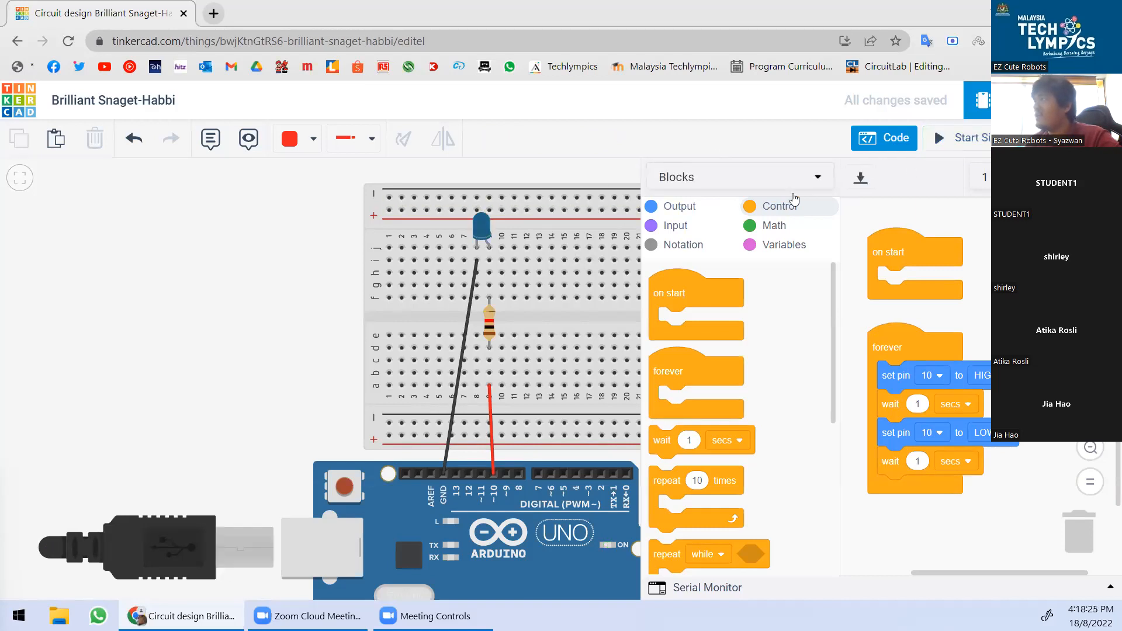
{"action": "left_click_drag", "start_coordinate": [250, 276], "coordinate": [65, 280]}
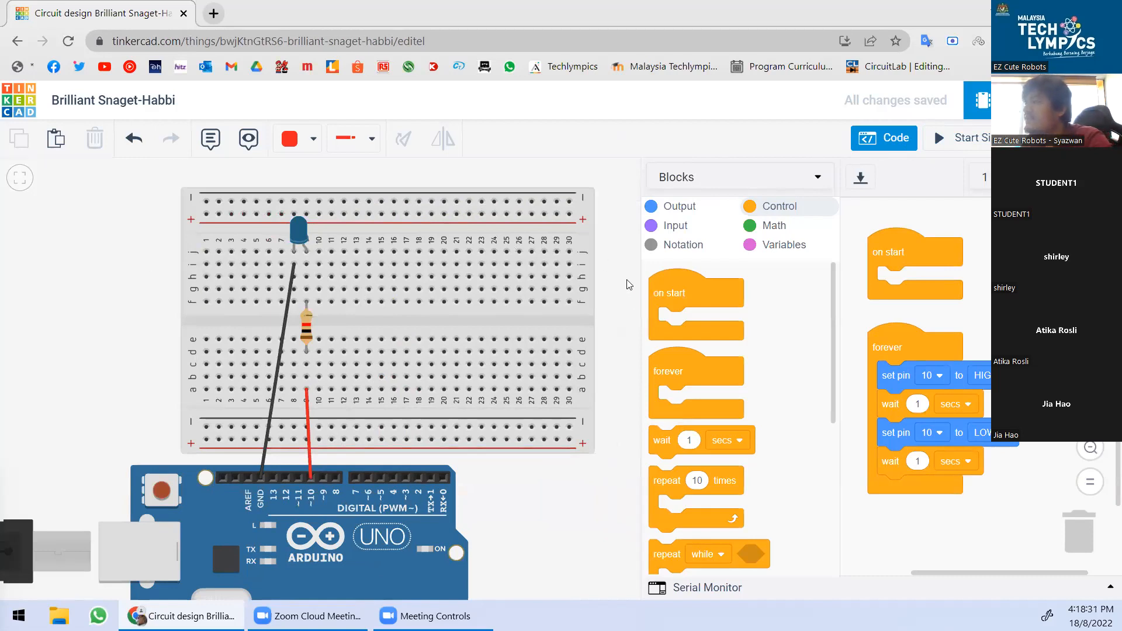
{"action": "left_click", "coordinate": [883, 139]}
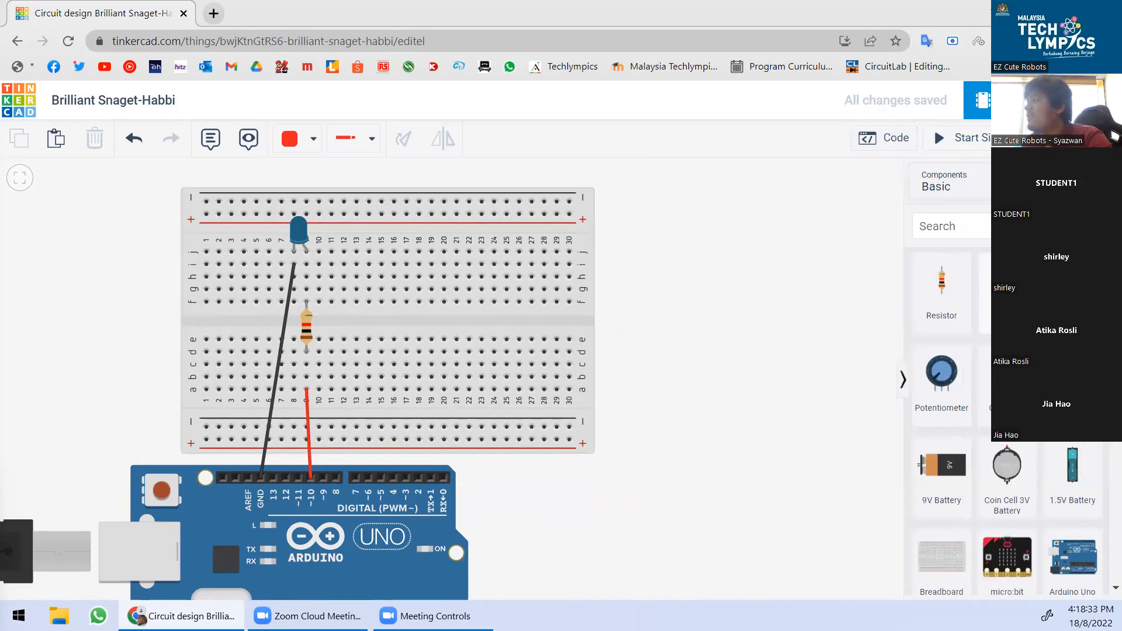
Place a red LED in column 12 and a second resistor in column 13.
{"action": "left_click", "coordinate": [1006, 293]}
{"action": "left_click", "coordinate": [349, 248]}
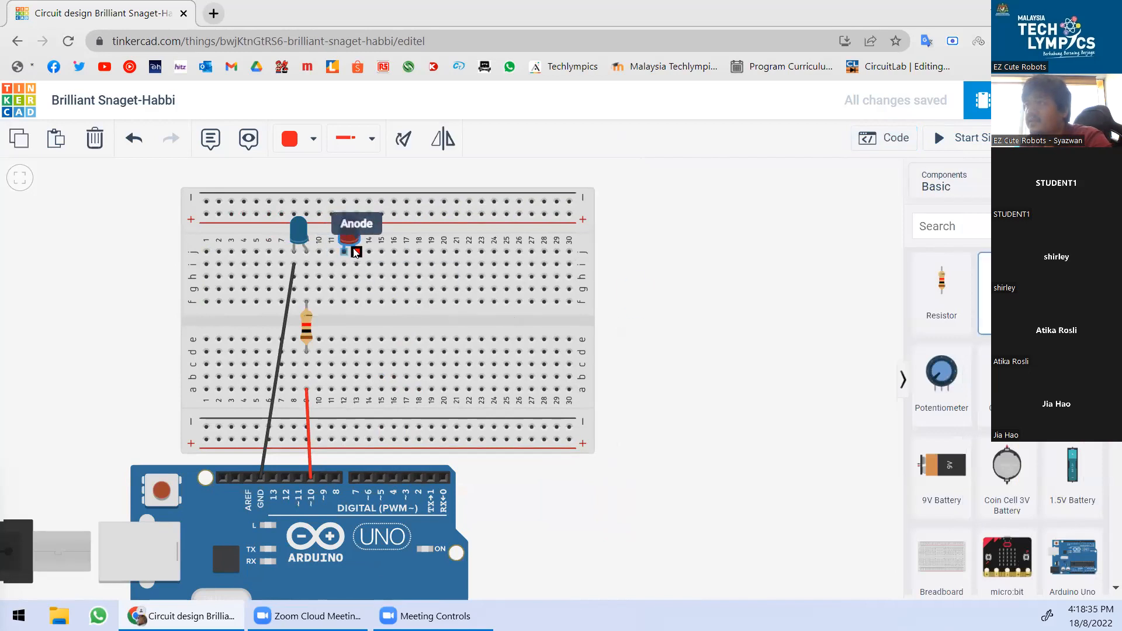
{"action": "left_click", "coordinate": [710, 308]}
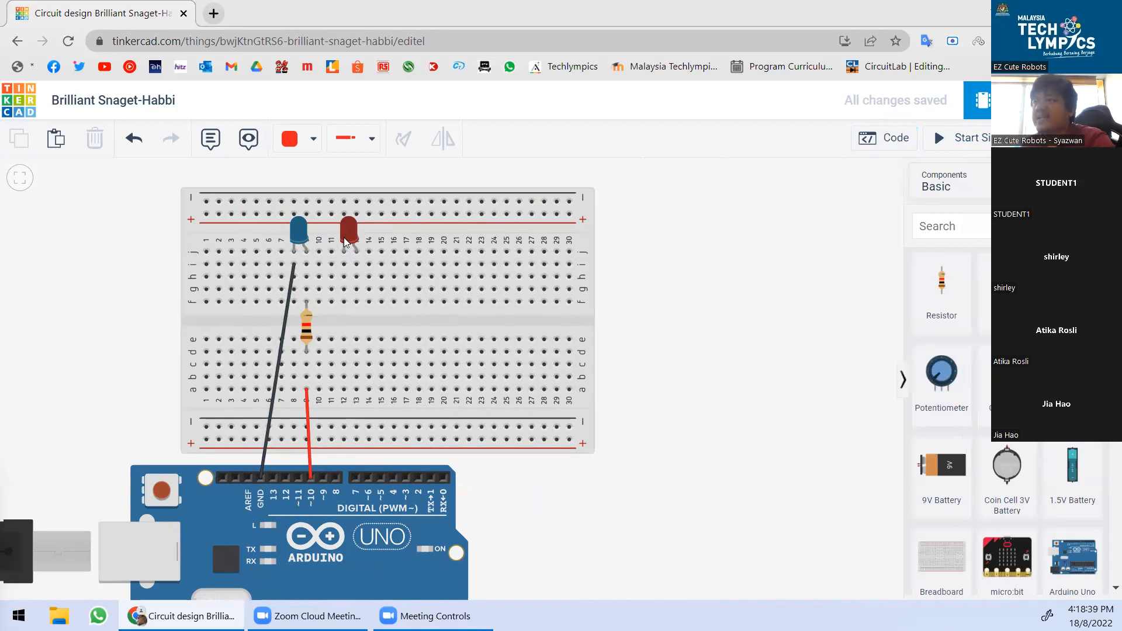
{"action": "left_click", "coordinate": [941, 289]}
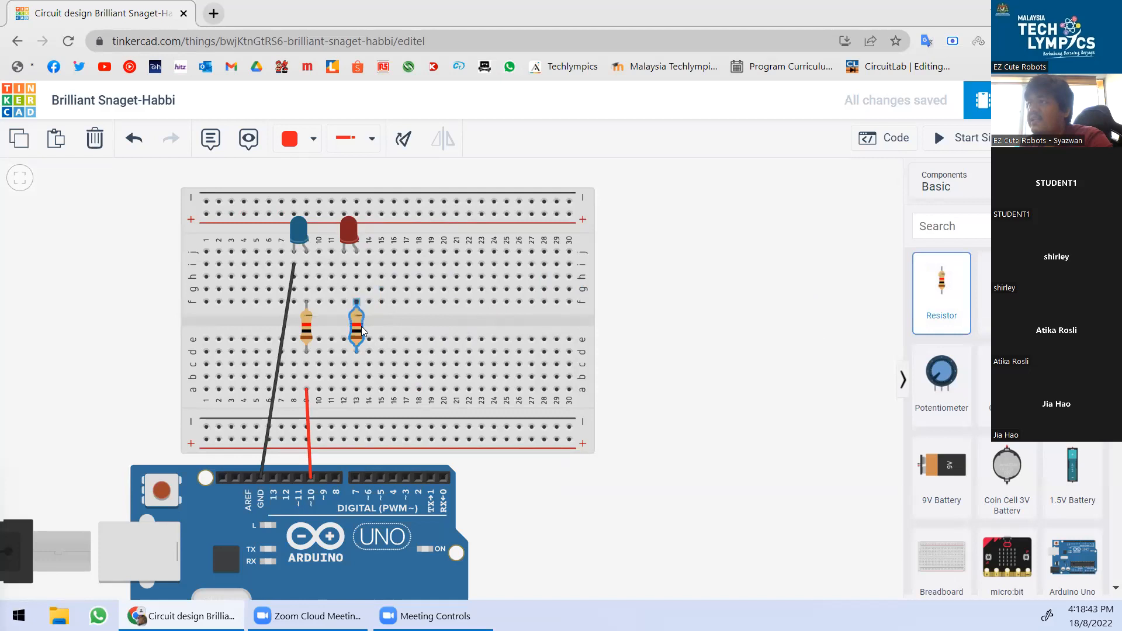
{"action": "left_click", "coordinate": [363, 331]}
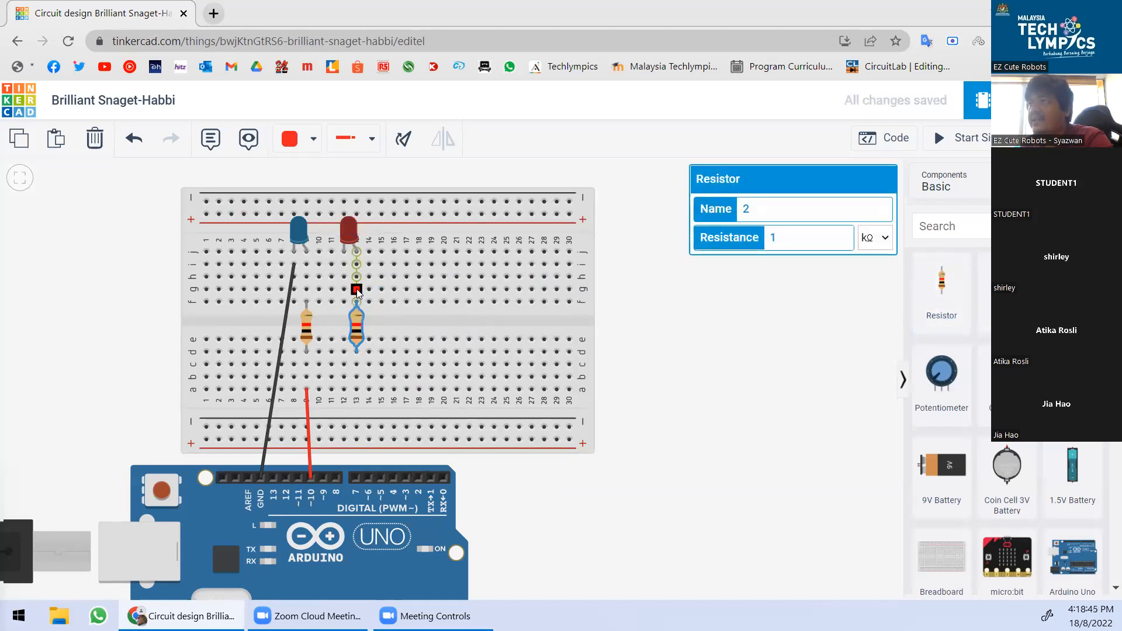
{"action": "left_click", "coordinate": [675, 388]}
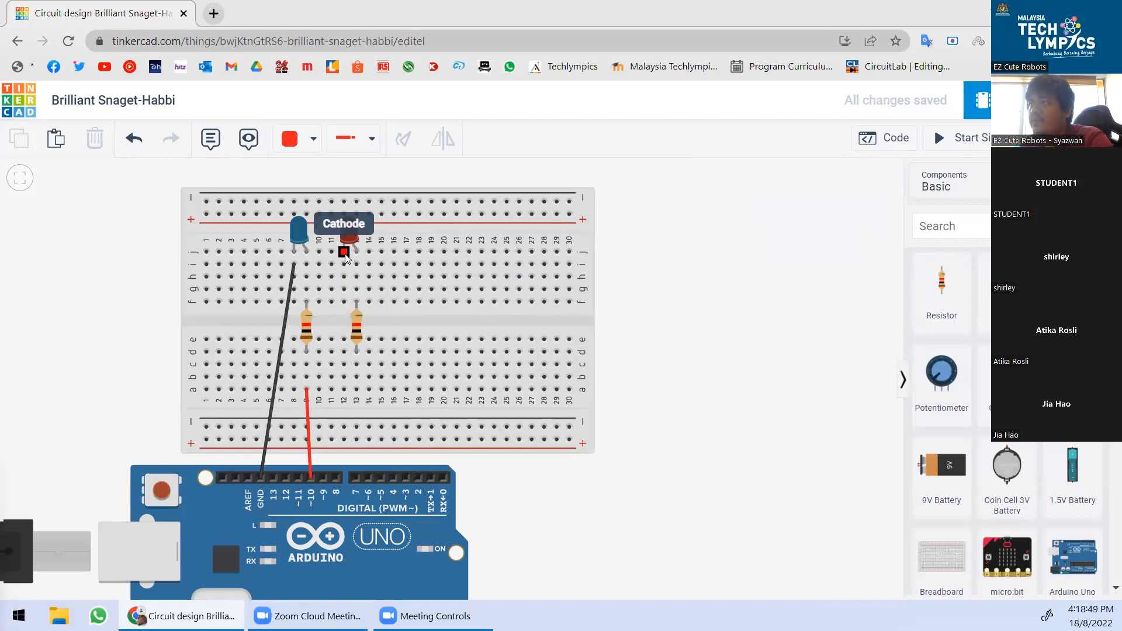
Wire the red LED's cathode to column 8, row i with a black wire.
{"action": "left_click", "coordinate": [345, 252]}
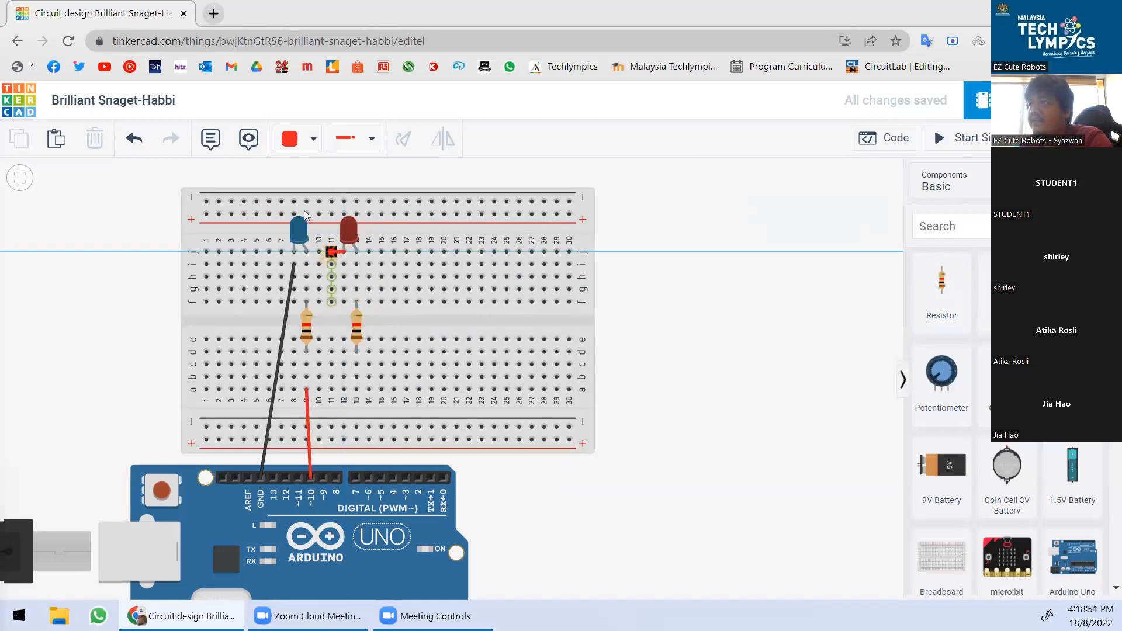
{"action": "left_click", "coordinate": [295, 140]}
{"action": "left_click", "coordinate": [318, 188]}
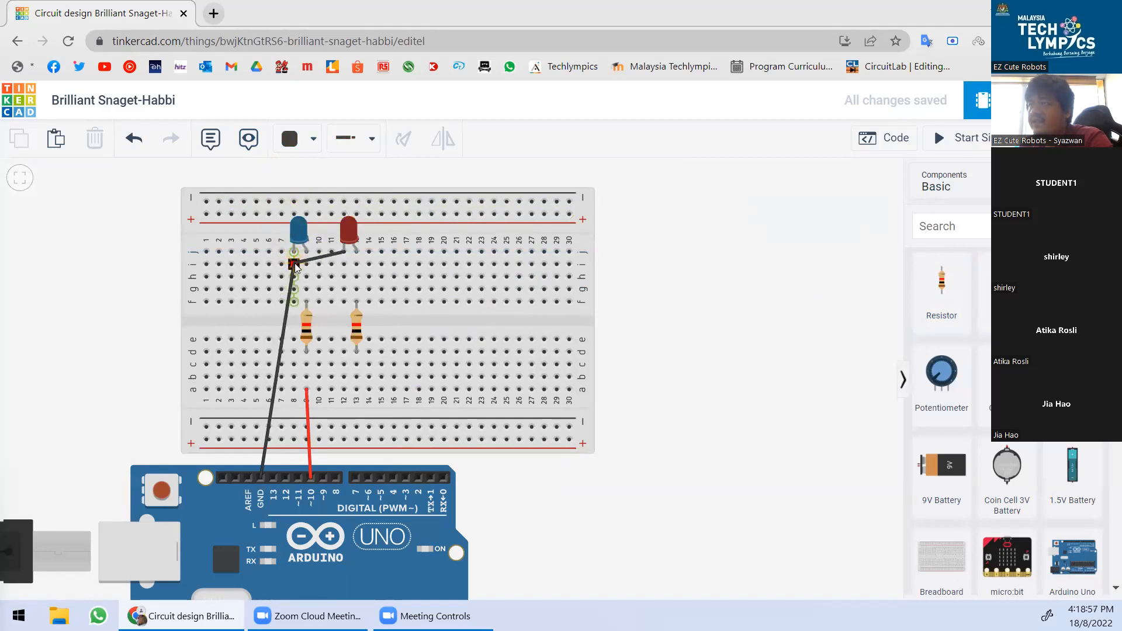
{"action": "left_click", "coordinate": [294, 264]}
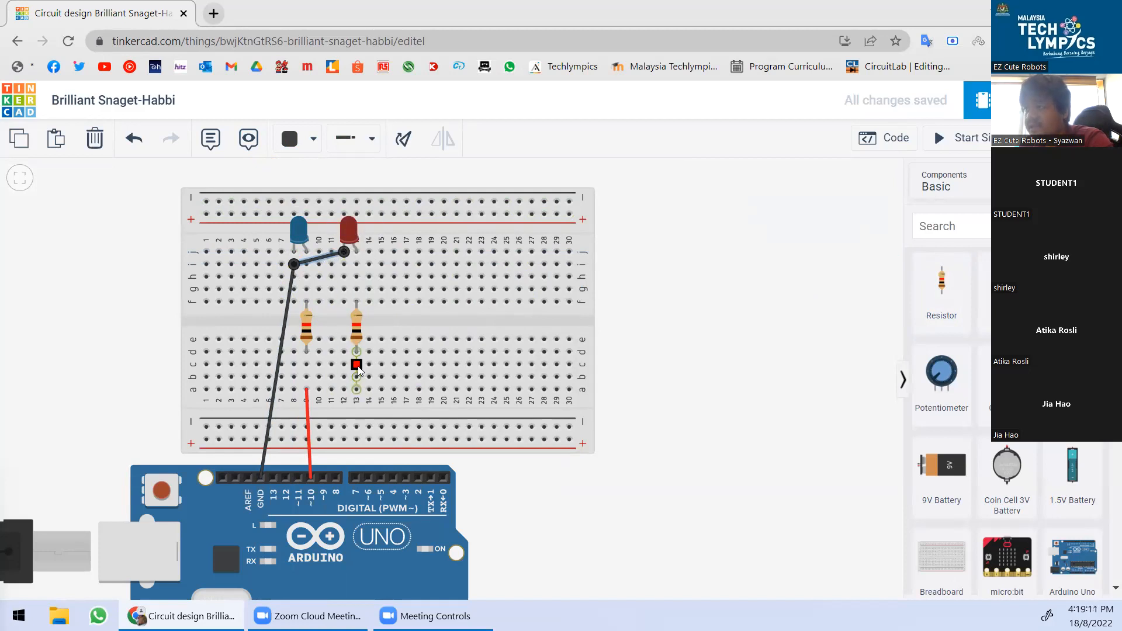
Draw an orange wire from breadboard hole a13 to Arduino pin 9.
{"action": "left_click", "coordinate": [303, 139]}
{"action": "left_click", "coordinate": [319, 214]}
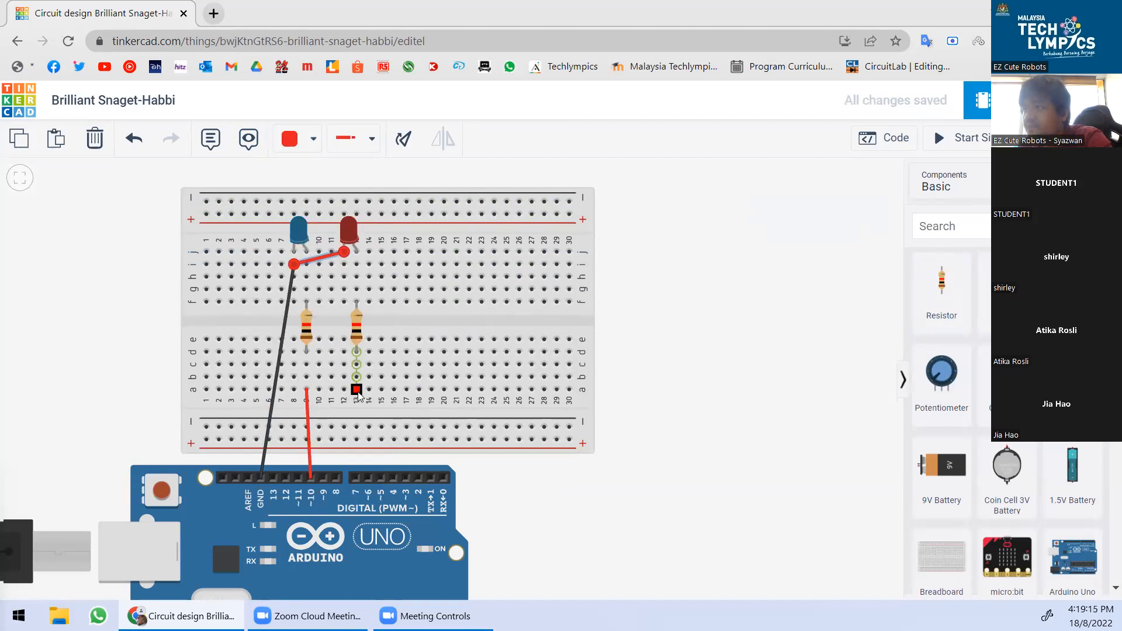
{"action": "left_click", "coordinate": [292, 134]}
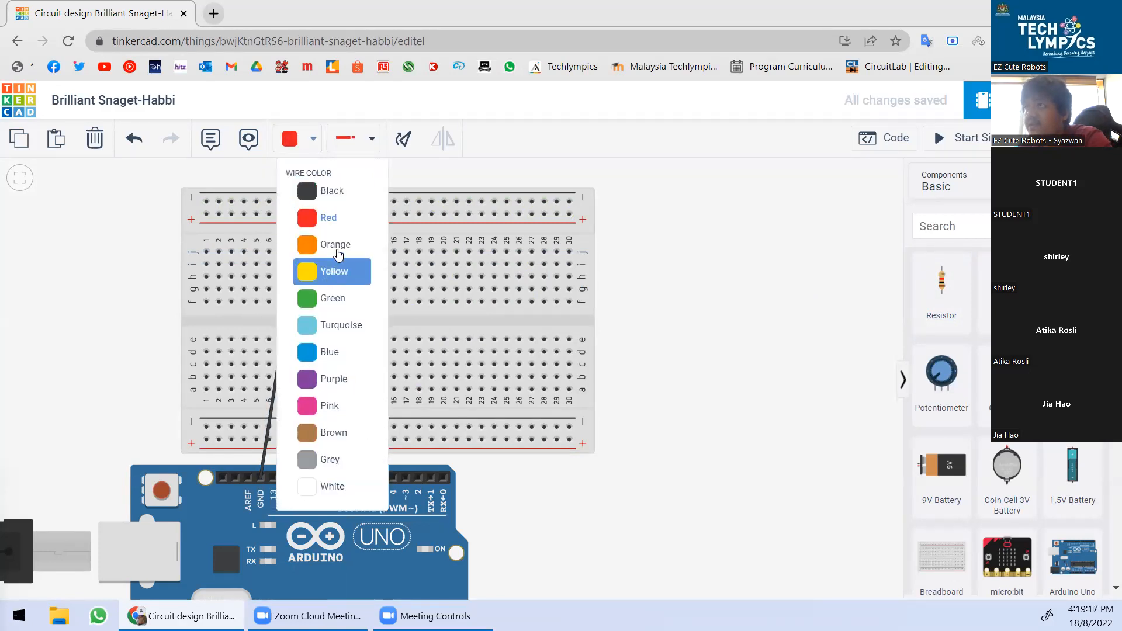
{"action": "left_click", "coordinate": [318, 241]}
{"action": "left_click", "coordinate": [356, 389]}
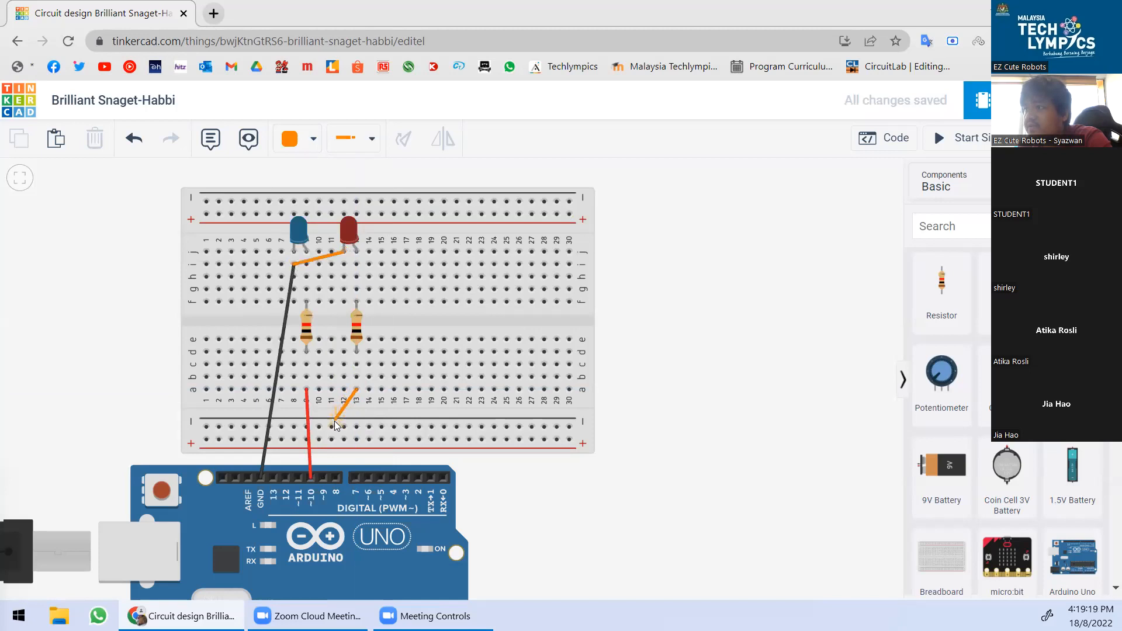
{"action": "left_click", "coordinate": [323, 479]}
{"action": "left_click", "coordinate": [784, 351]}
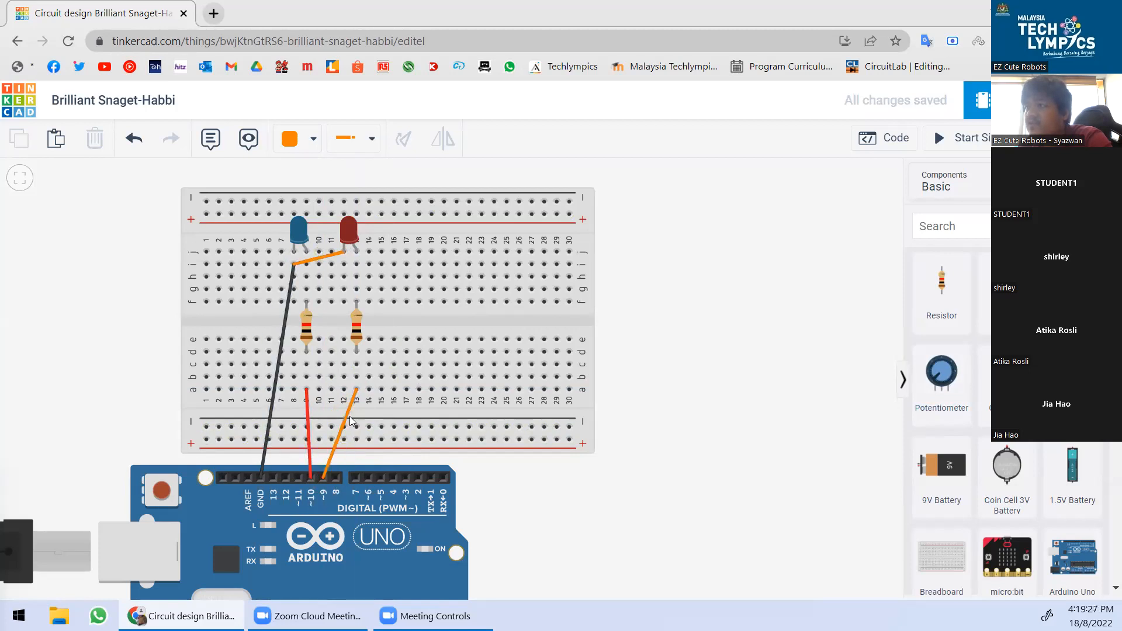
{"action": "scroll", "coordinate": [519, 438], "scroll_direction": "down", "scroll_amount": 1}
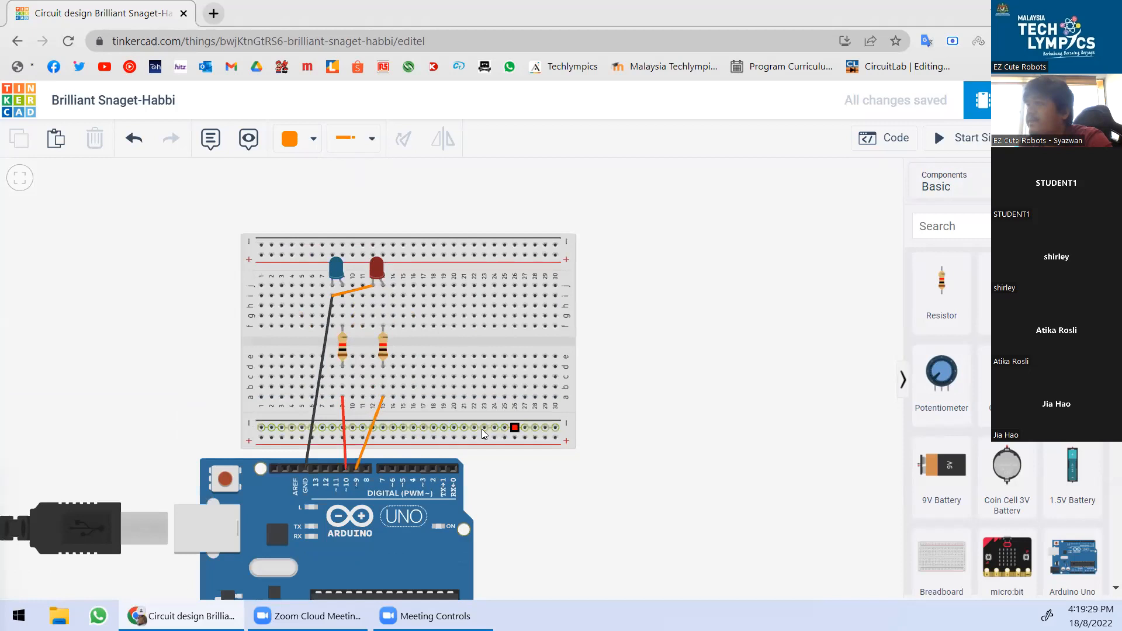
{"action": "scroll", "coordinate": [256, 457], "scroll_direction": "up", "scroll_amount": 1}
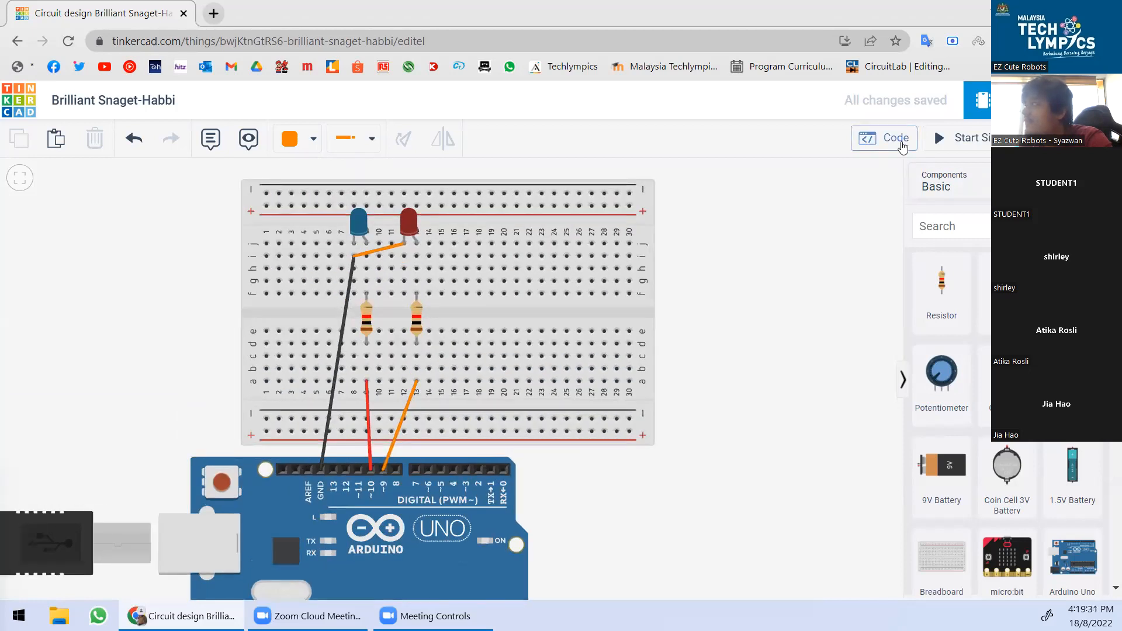
Duplicate the pin 10 blink blocks and attach the copy inside the forever loop.
{"action": "left_click", "coordinate": [902, 146]}
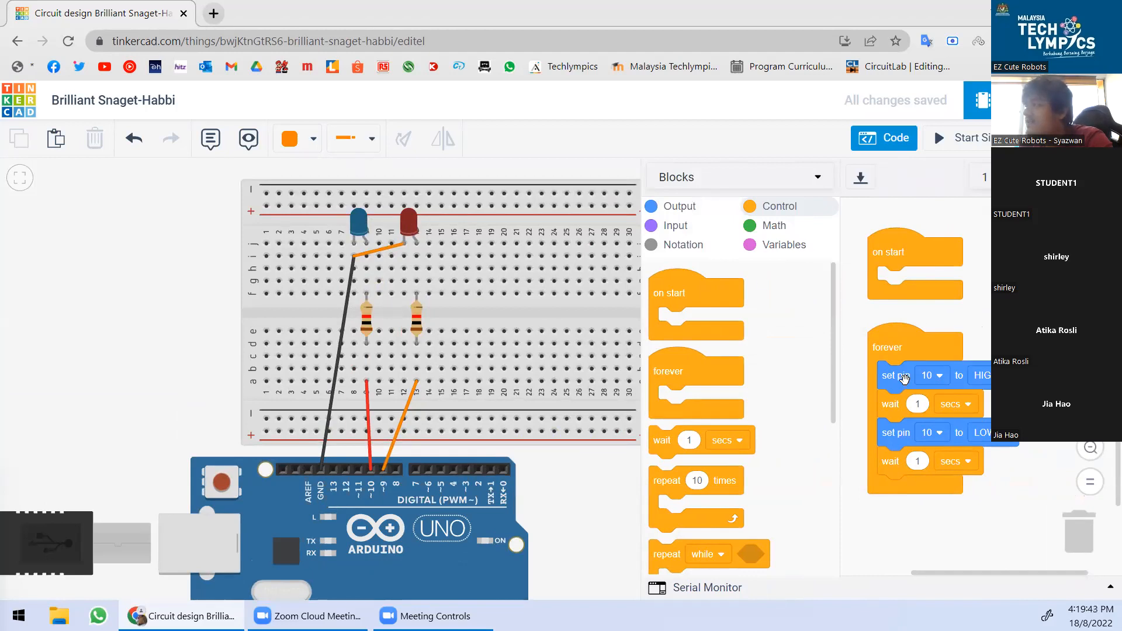
{"action": "right_click", "coordinate": [906, 383]}
{"action": "left_click", "coordinate": [973, 352]}
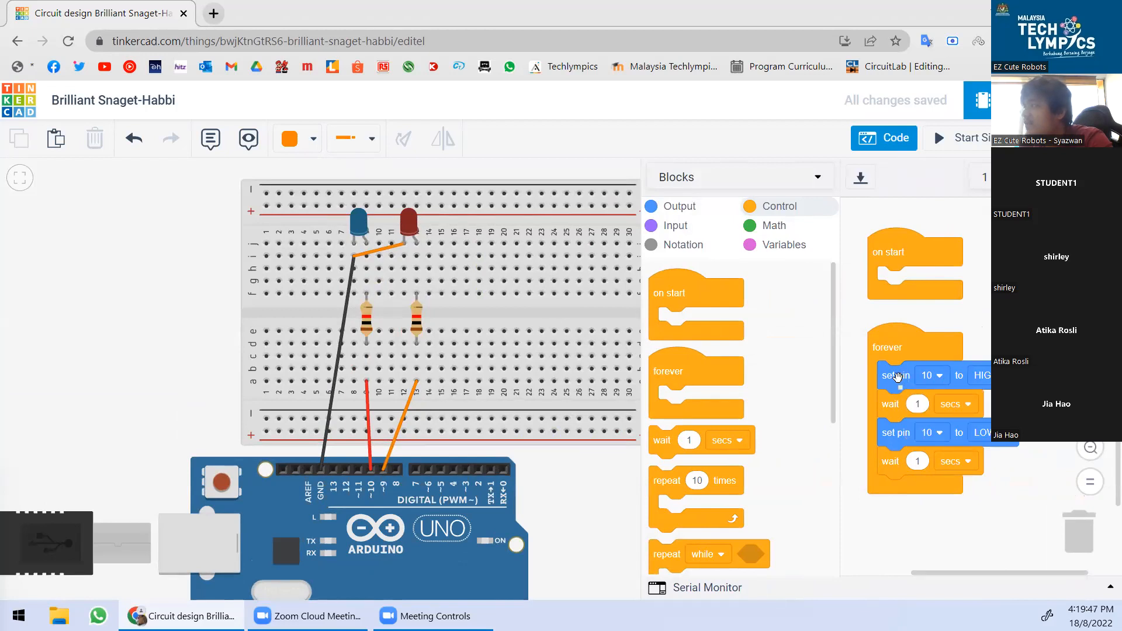
{"action": "right_click", "coordinate": [898, 375]}
{"action": "left_click", "coordinate": [914, 389]}
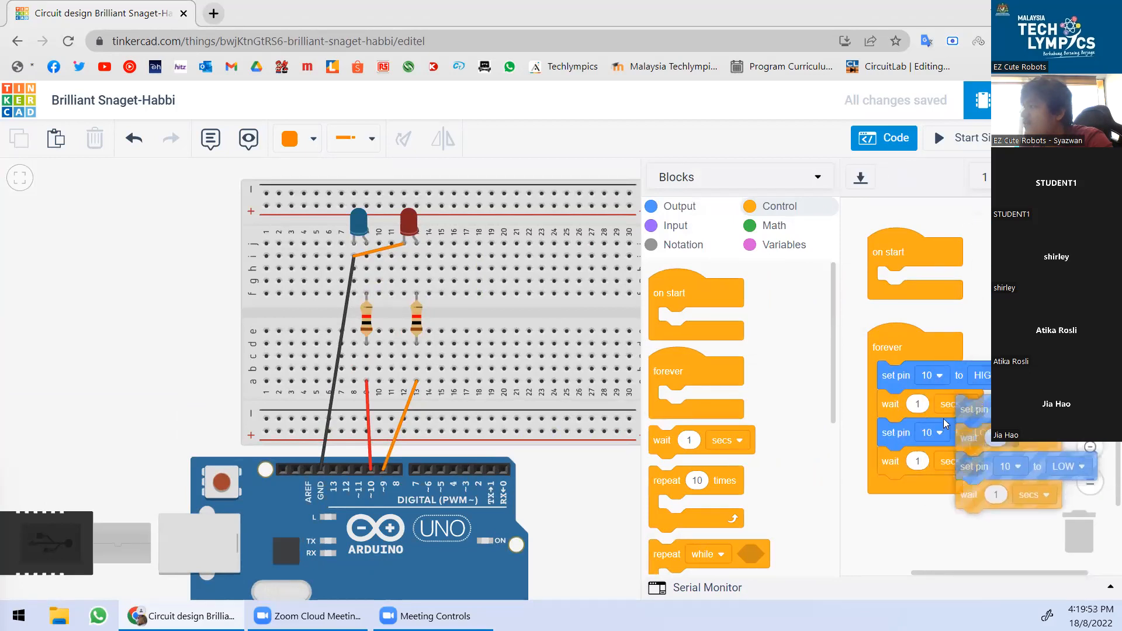
{"action": "left_click", "coordinate": [876, 494]}
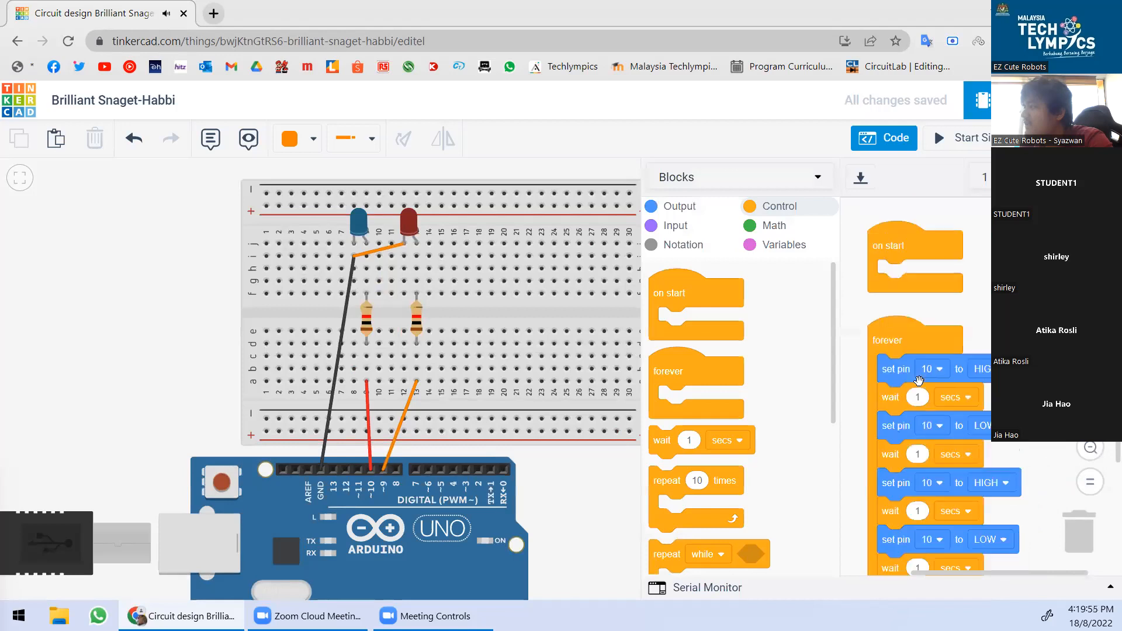
{"action": "scroll", "coordinate": [919, 381], "scroll_direction": "down", "scroll_amount": 2}
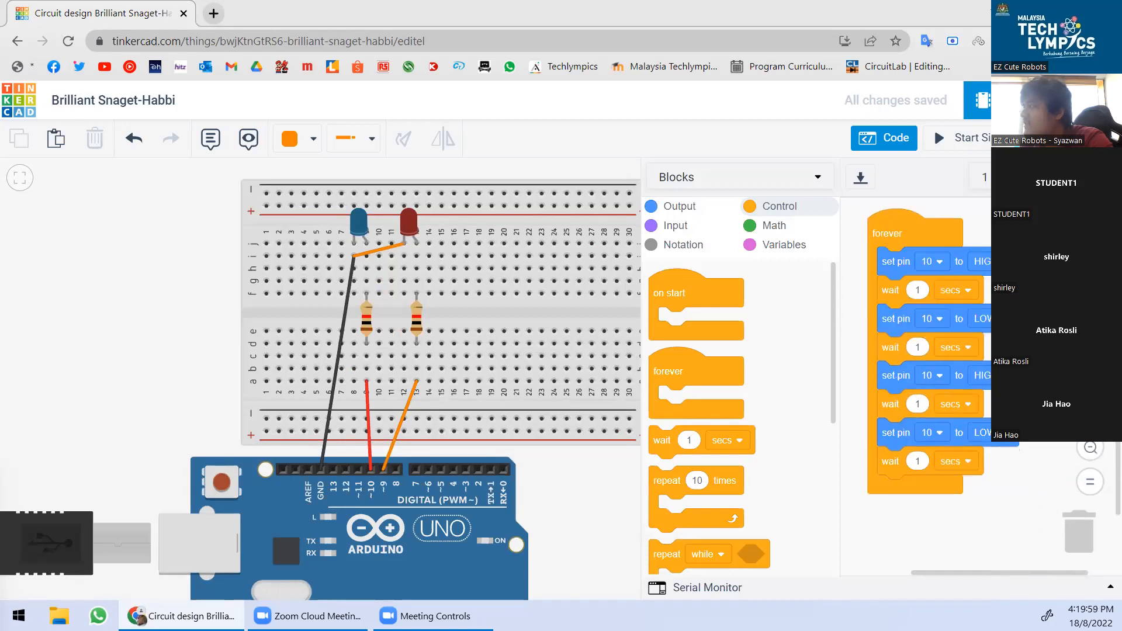
{"action": "scroll", "coordinate": [919, 381], "scroll_direction": "up", "scroll_amount": 1}
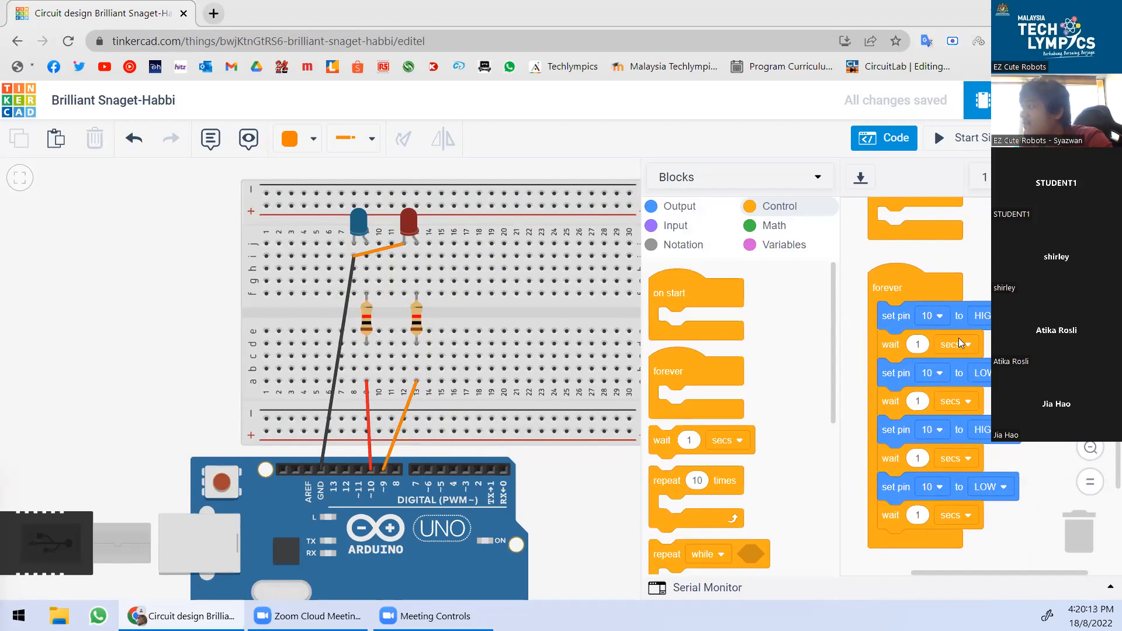
Set both copied set pin blocks to pin 9.
{"action": "left_click", "coordinate": [940, 434]}
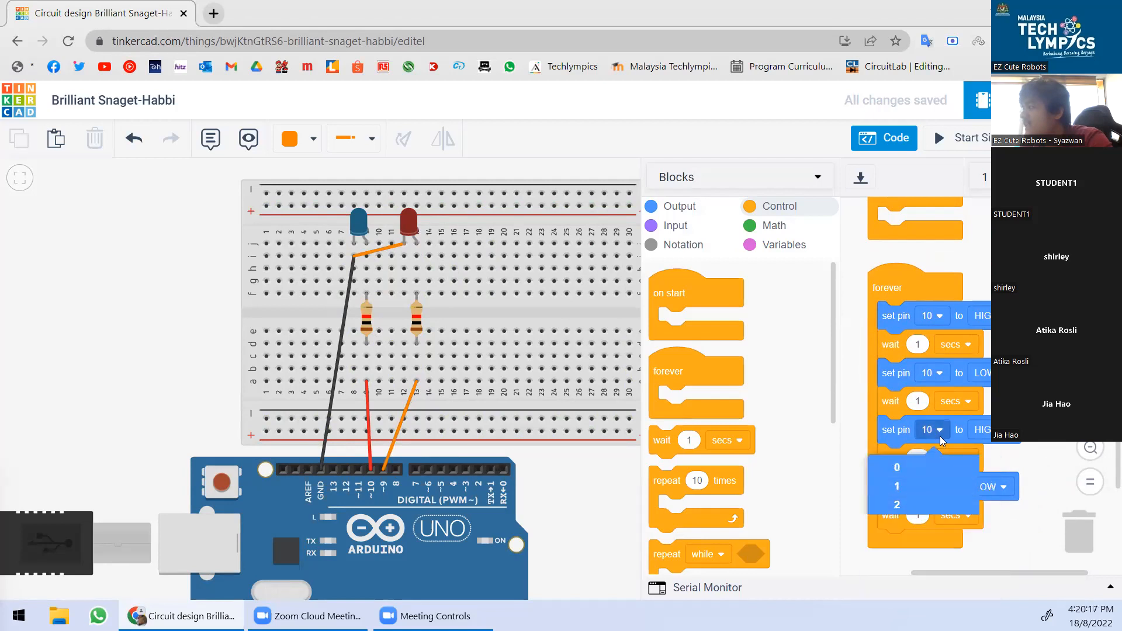
{"action": "scroll", "coordinate": [941, 438], "scroll_direction": "down", "scroll_amount": 3}
{"action": "left_click", "coordinate": [945, 273]}
{"action": "left_click", "coordinate": [917, 297]}
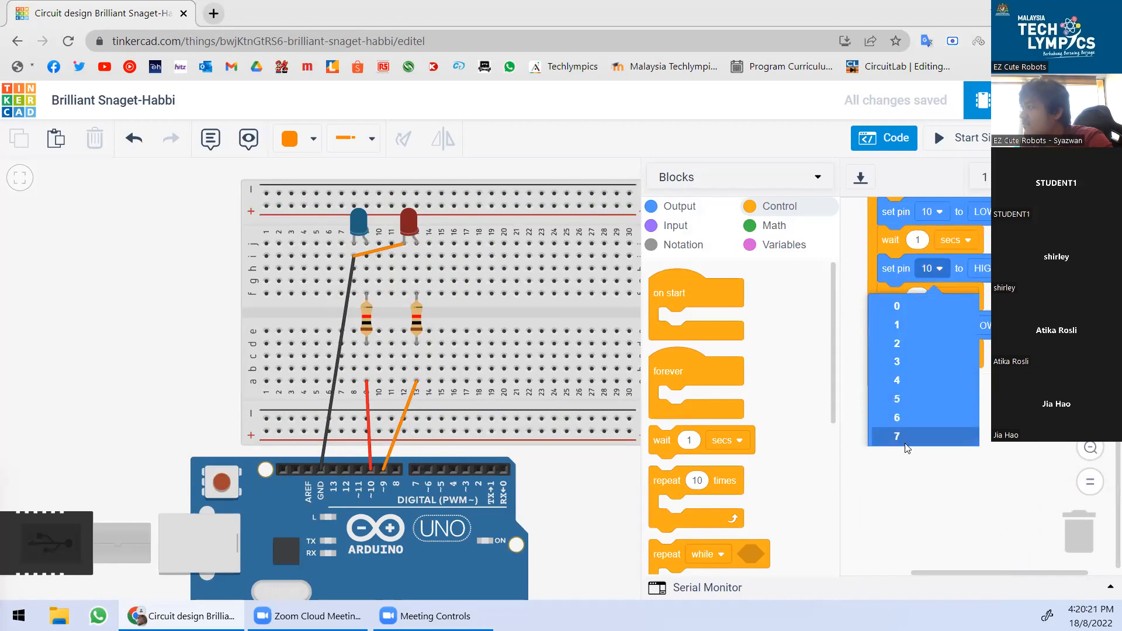
{"action": "left_click", "coordinate": [898, 473]}
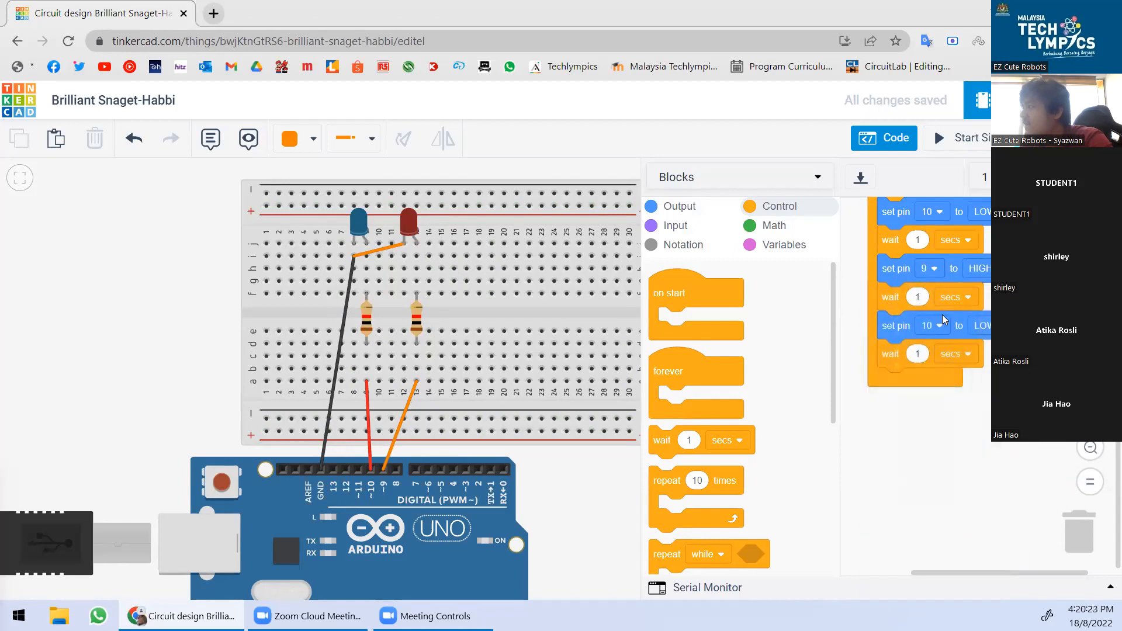
{"action": "left_click", "coordinate": [938, 325]}
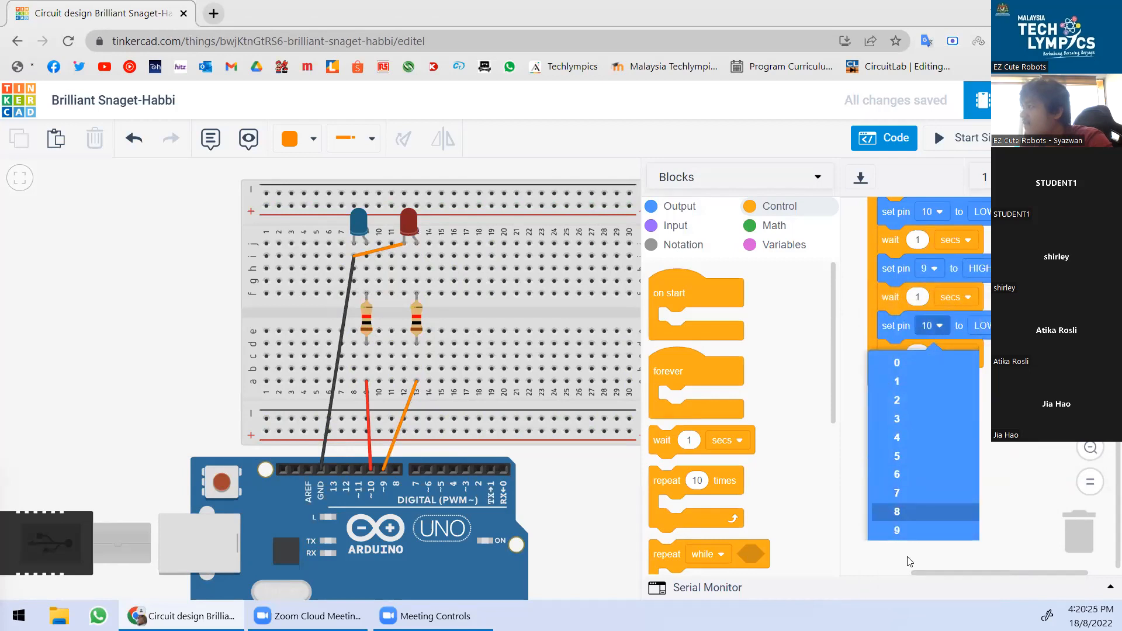
{"action": "left_click", "coordinate": [924, 530]}
{"action": "scroll", "coordinate": [923, 380], "scroll_direction": "up", "scroll_amount": 2}
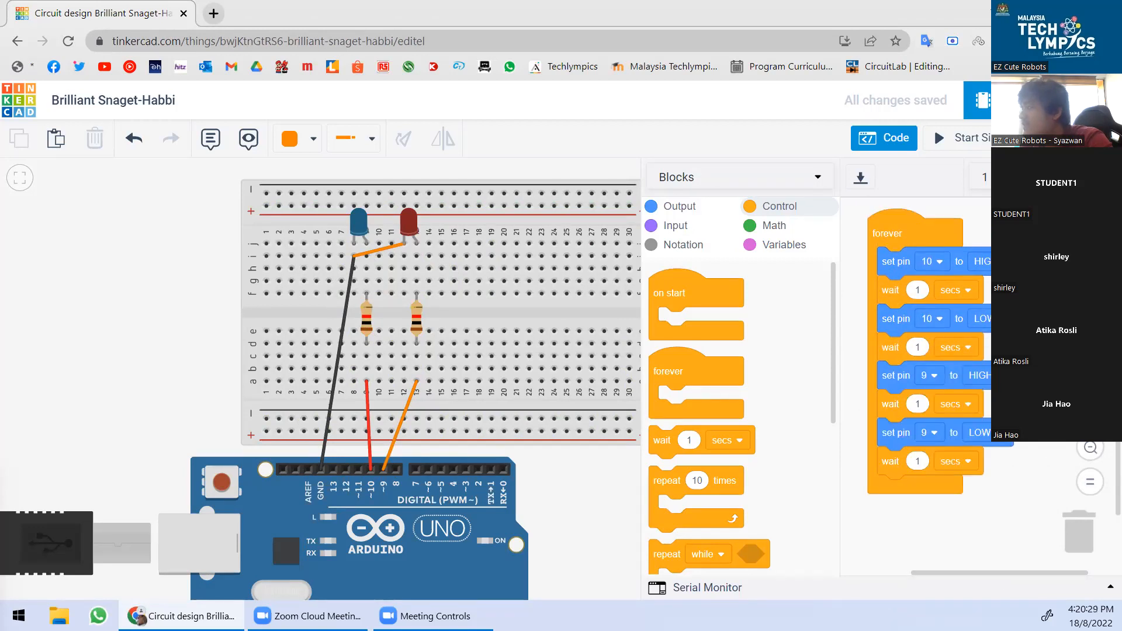
{"action": "scroll", "coordinate": [912, 286], "scroll_direction": "up", "scroll_amount": 2}
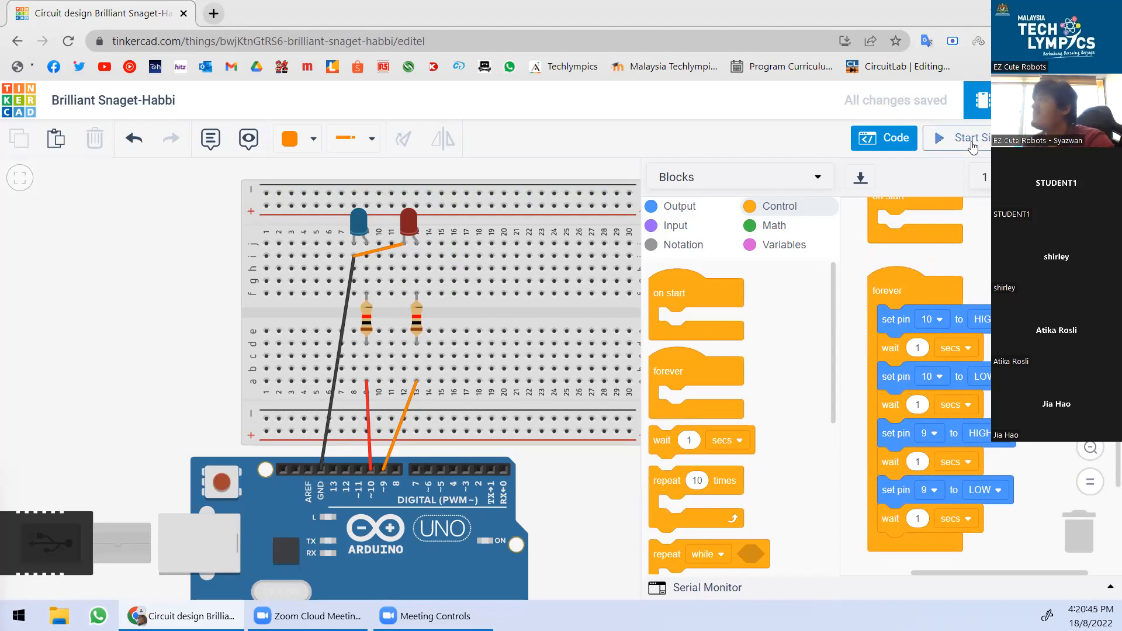
{"action": "left_click", "coordinate": [951, 144]}
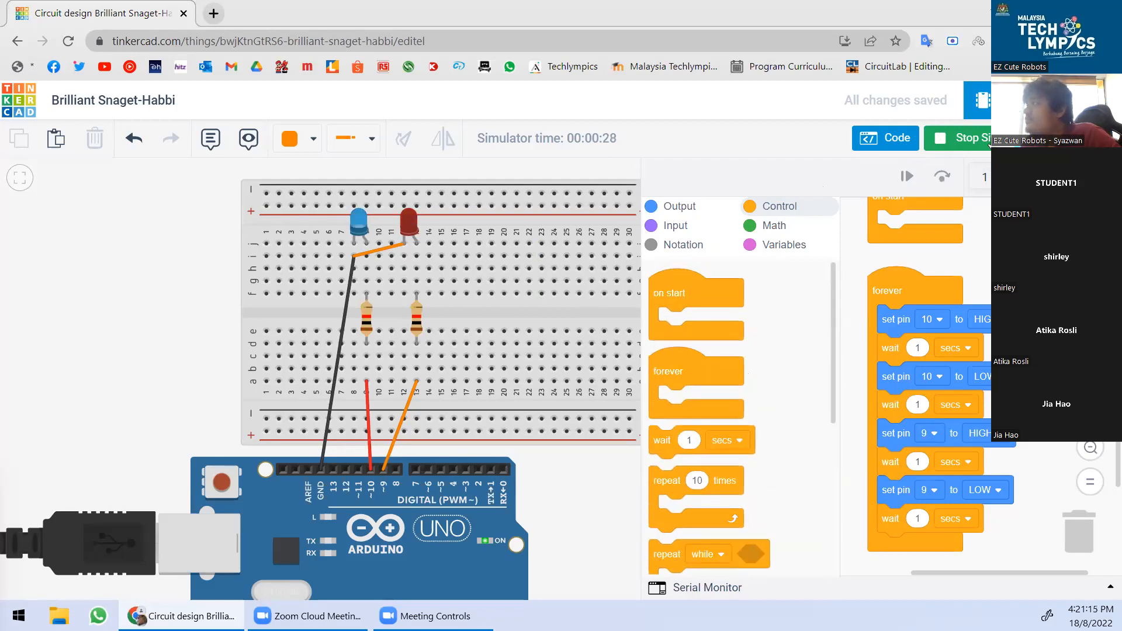
{"action": "left_click", "coordinate": [987, 143]}
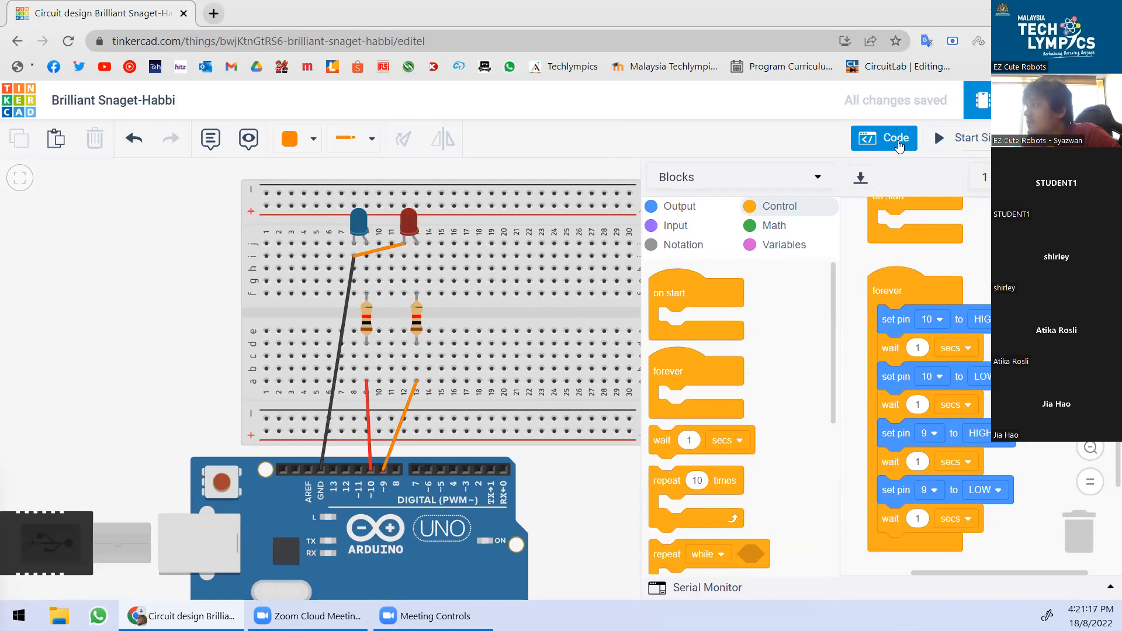
Close the block code and pan the circuit into view.
{"action": "left_click", "coordinate": [897, 145]}
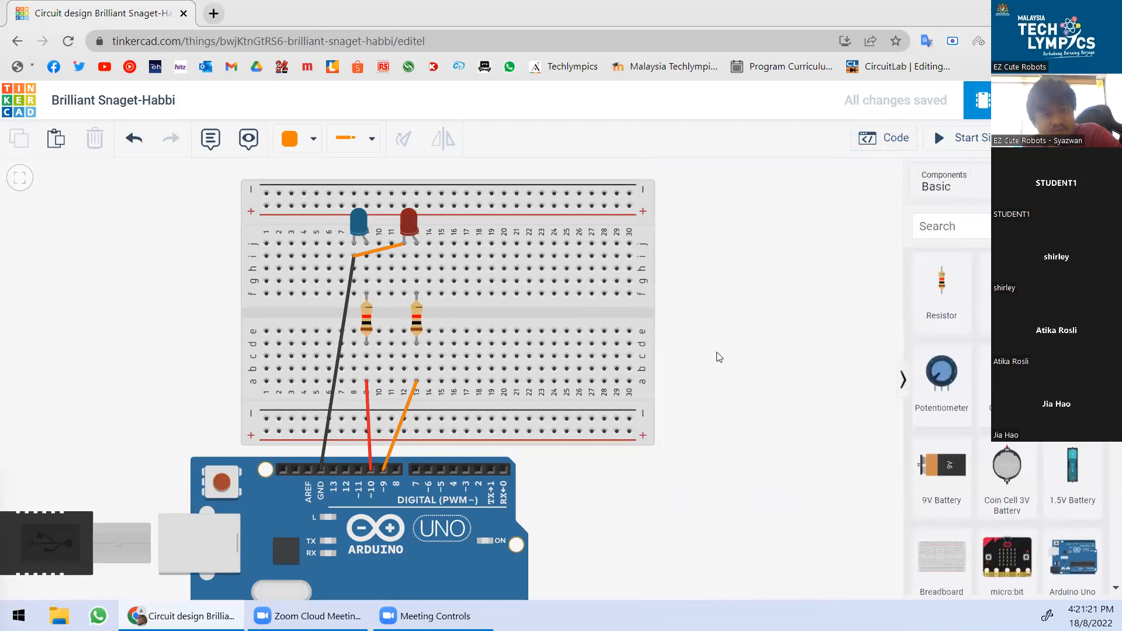
{"action": "left_click_drag", "start_coordinate": [716, 333], "coordinate": [789, 311]}
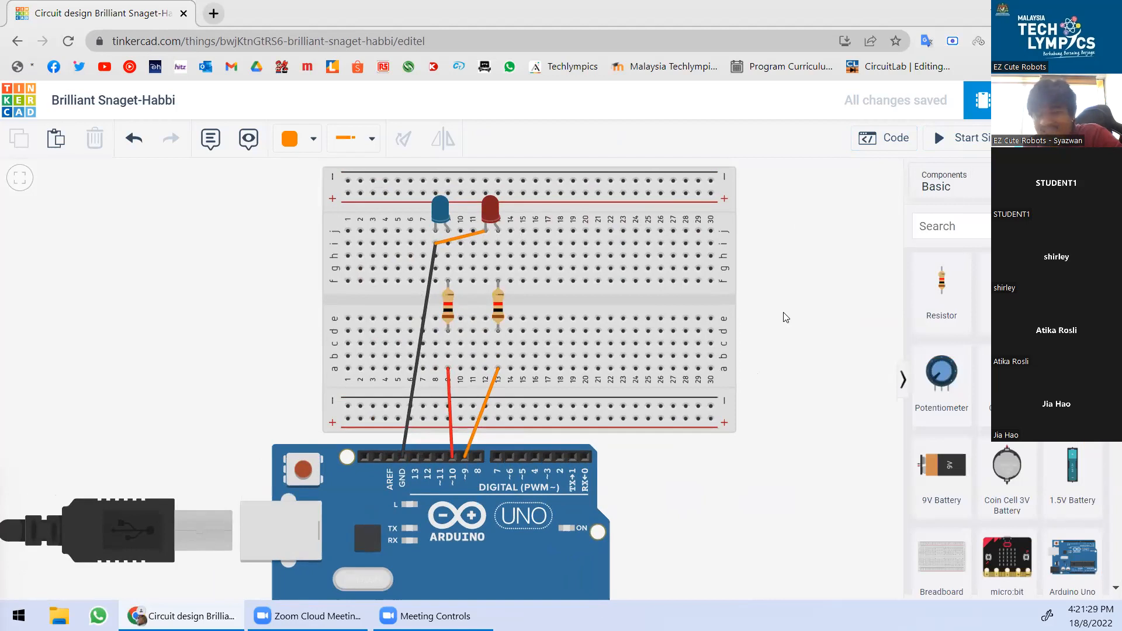
{"action": "left_click_drag", "start_coordinate": [776, 362], "coordinate": [781, 349]}
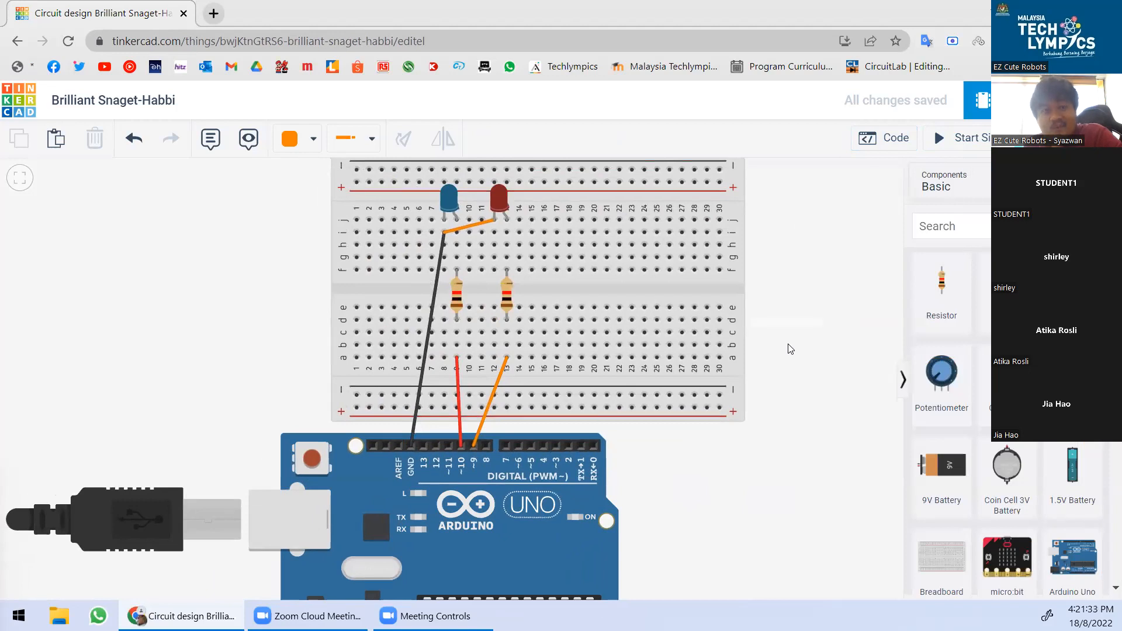
Recolour the wire linking the two LEDs from orange to black.
{"action": "left_click", "coordinate": [482, 228]}
{"action": "left_click", "coordinate": [292, 139]}
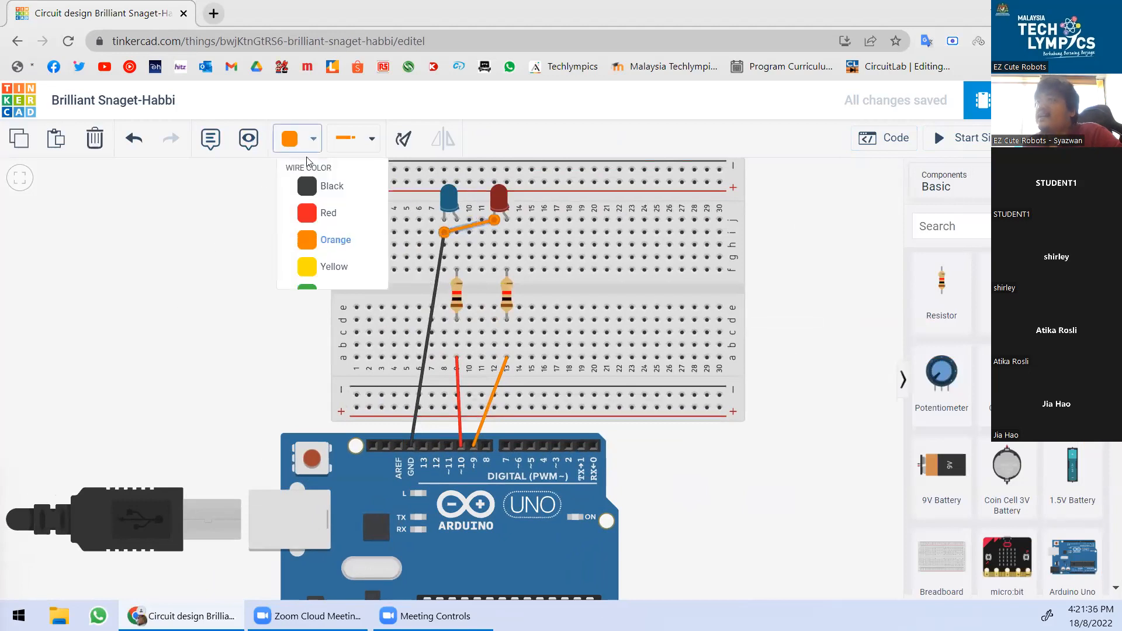
{"action": "left_click", "coordinate": [325, 203]}
{"action": "left_click", "coordinate": [231, 302]}
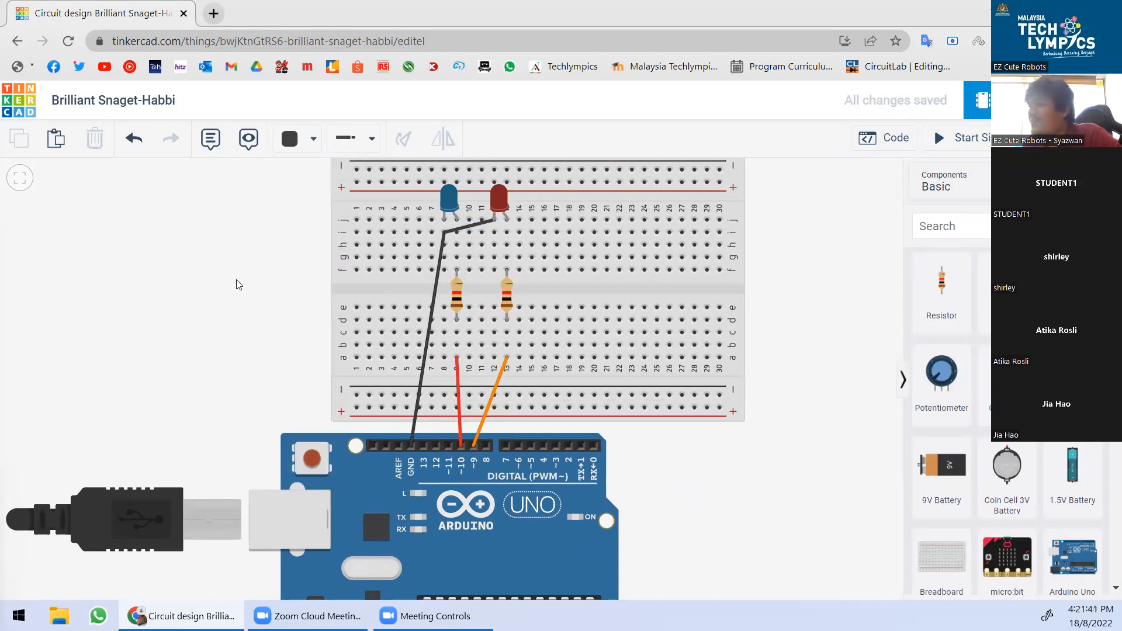
{"action": "scroll", "coordinate": [806, 320], "scroll_direction": "down", "scroll_amount": 2}
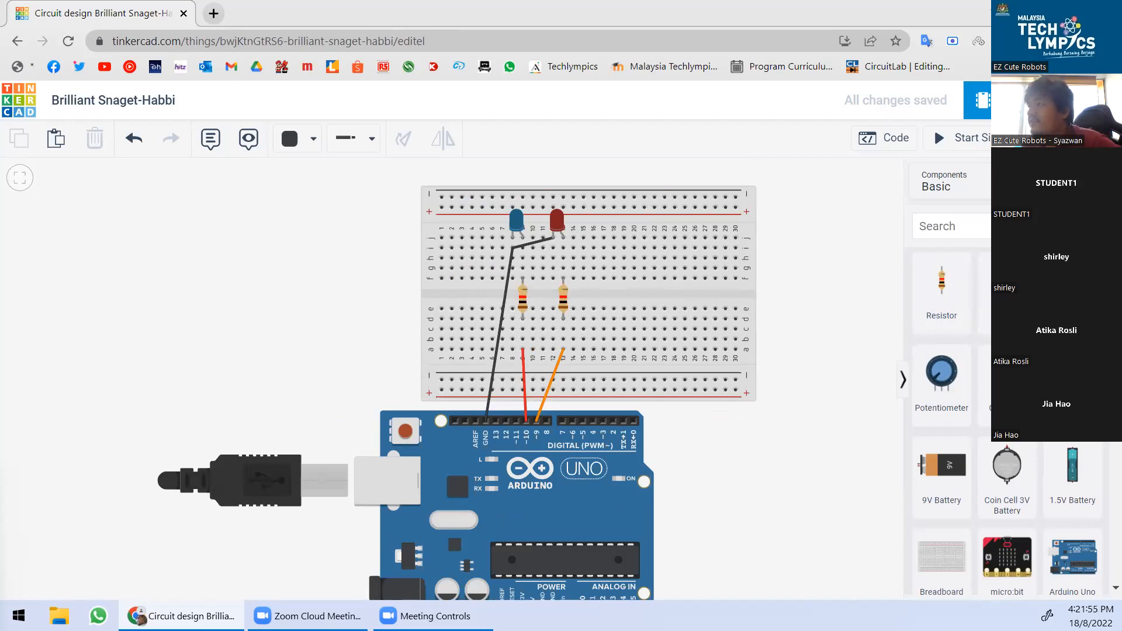
{"action": "left_click_drag", "start_coordinate": [1006, 284], "coordinate": [701, 299]}
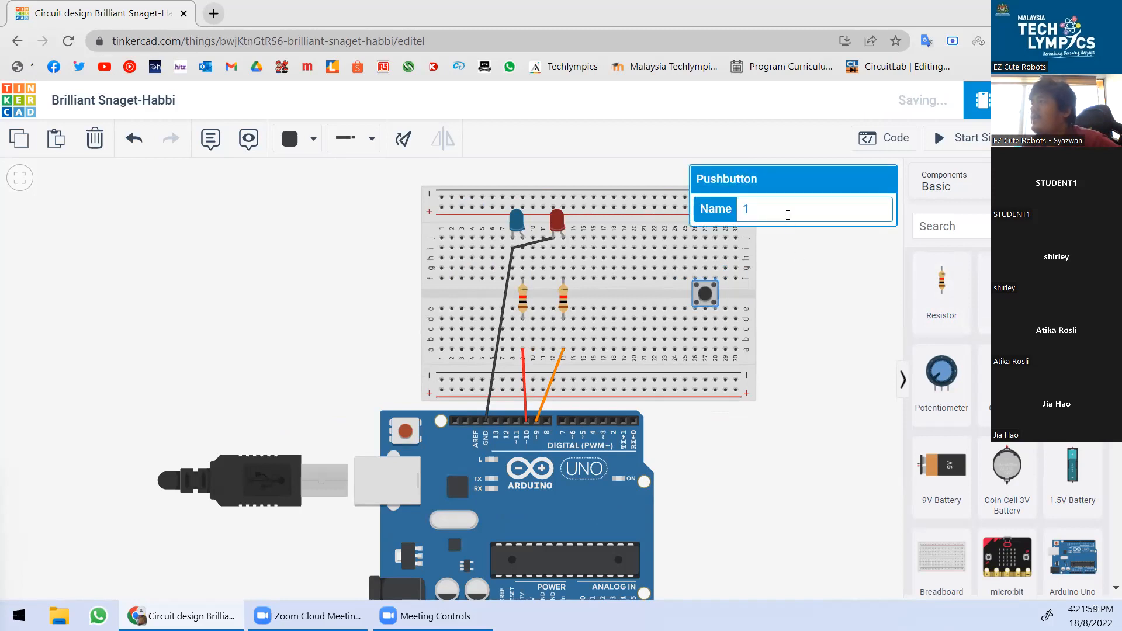
{"action": "left_click", "coordinate": [851, 270]}
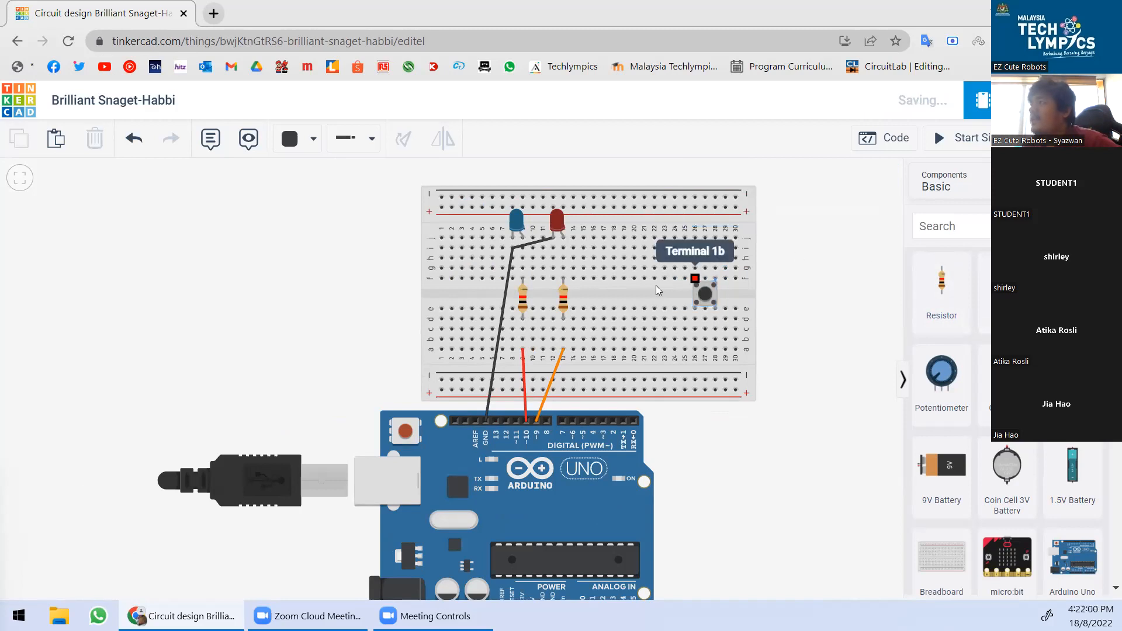
{"action": "left_click", "coordinate": [708, 293]}
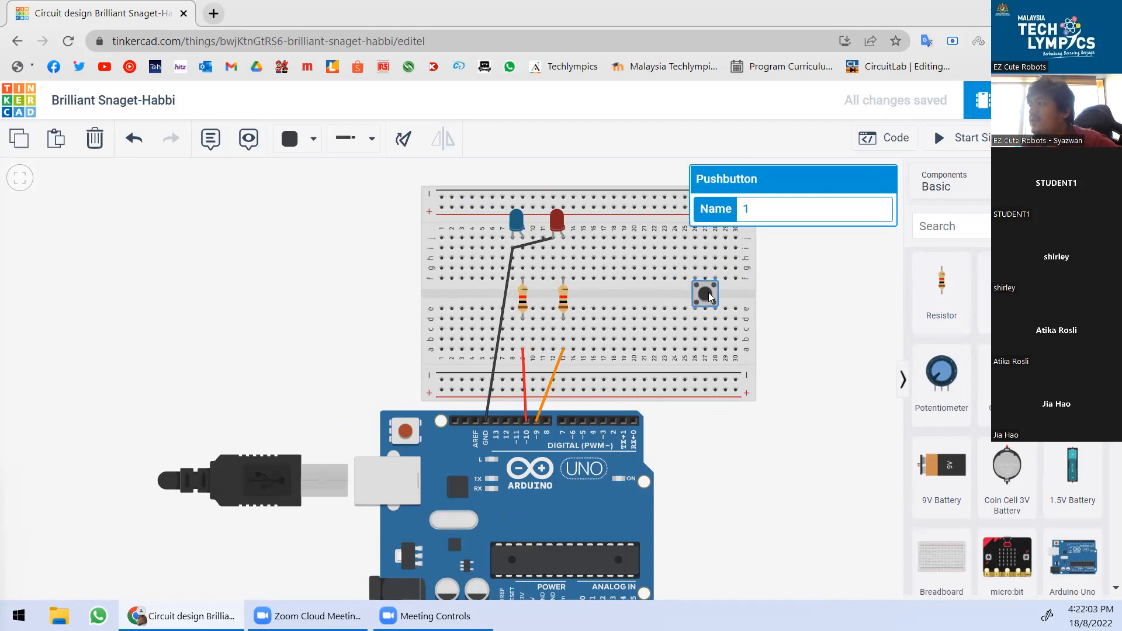
{"action": "left_click", "coordinate": [826, 299]}
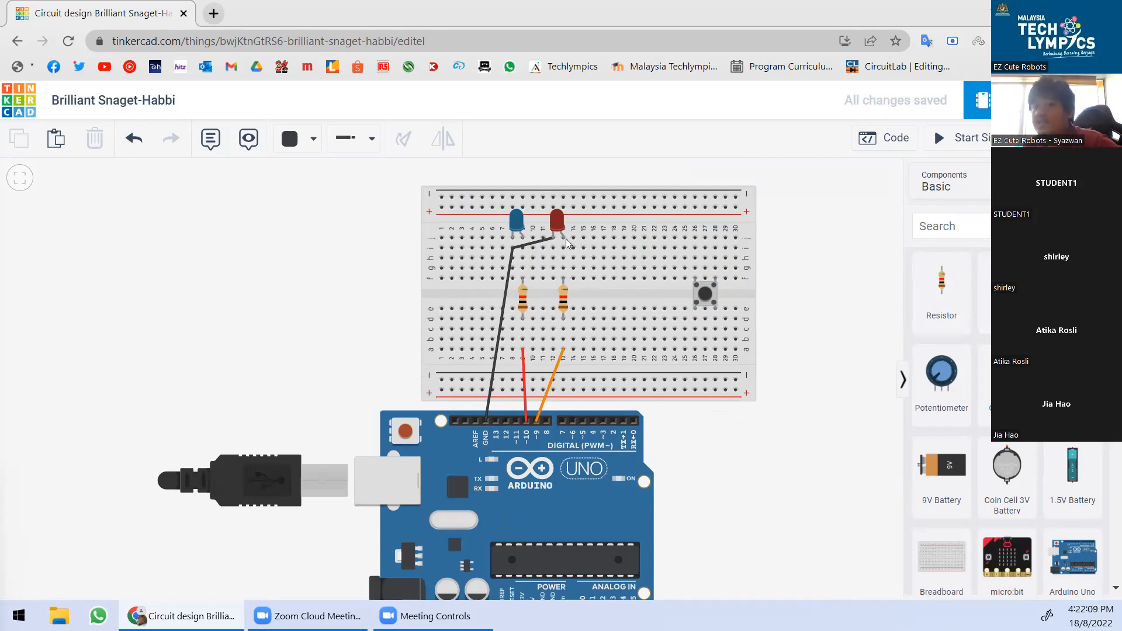
{"action": "left_click", "coordinate": [705, 294]}
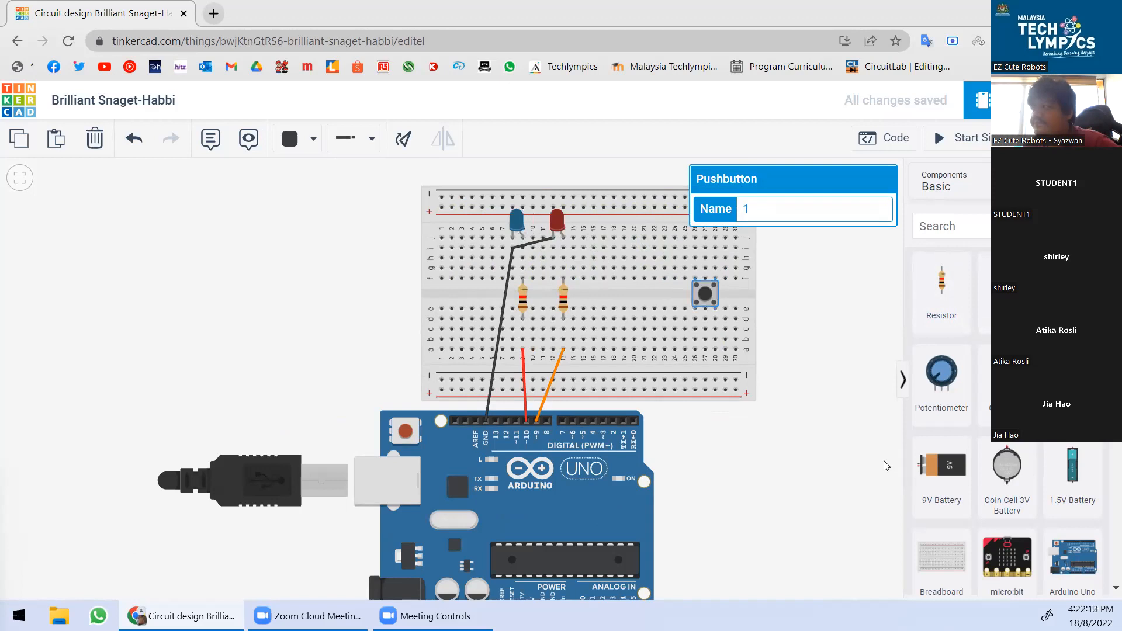
{"action": "left_click", "coordinate": [789, 416]}
{"action": "scroll", "coordinate": [695, 287], "scroll_direction": "up", "scroll_amount": 5}
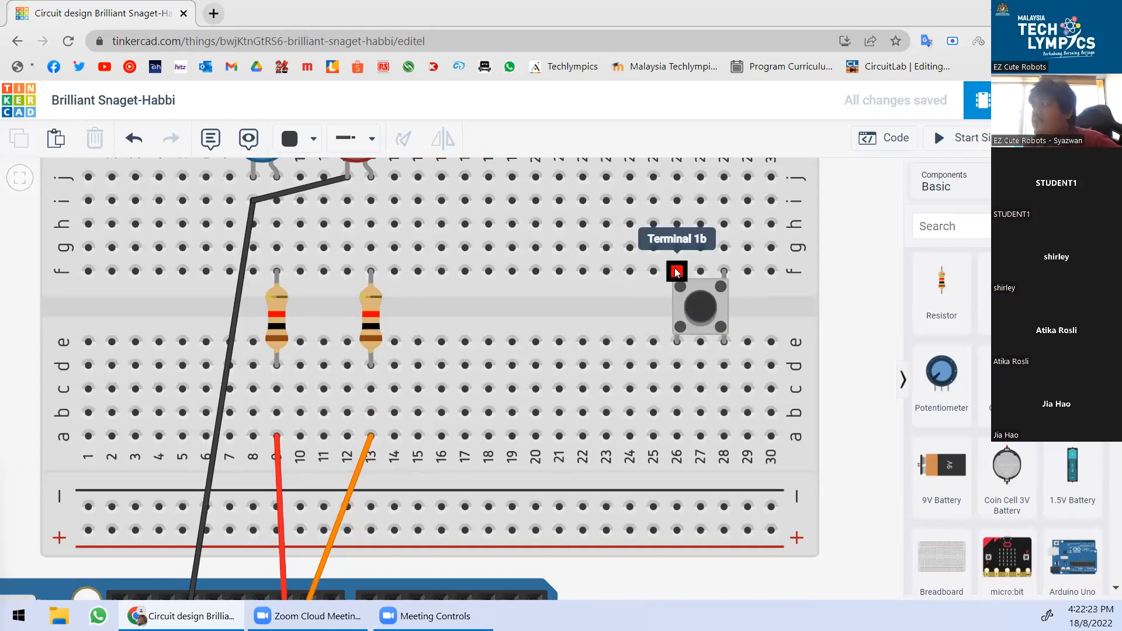
{"action": "left_click", "coordinate": [706, 308]}
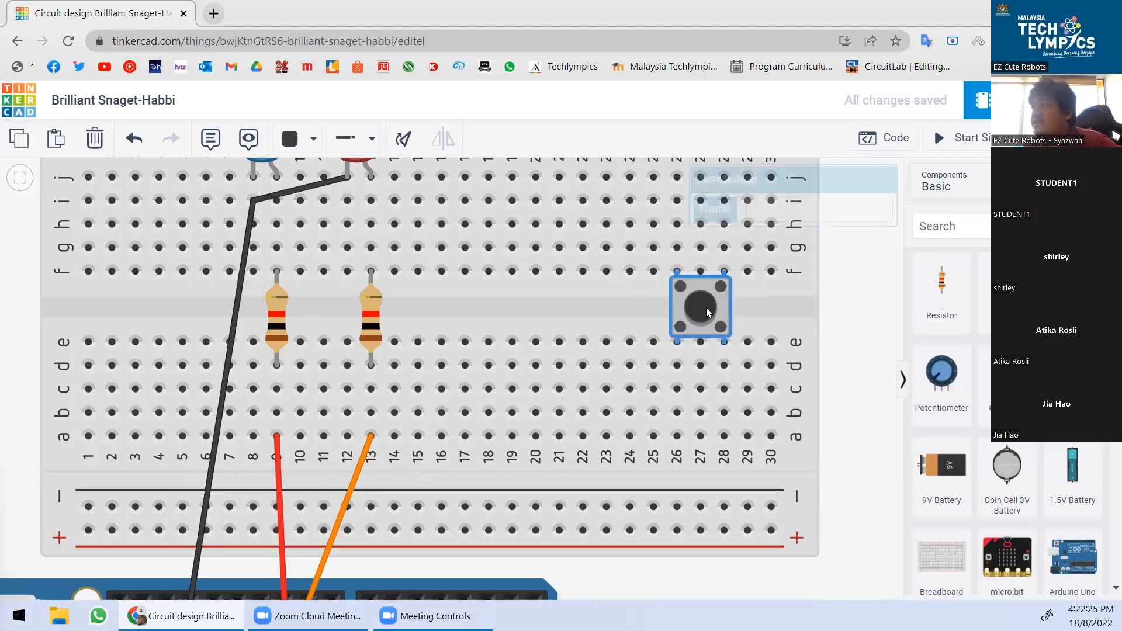
{"action": "left_click", "coordinate": [845, 293]}
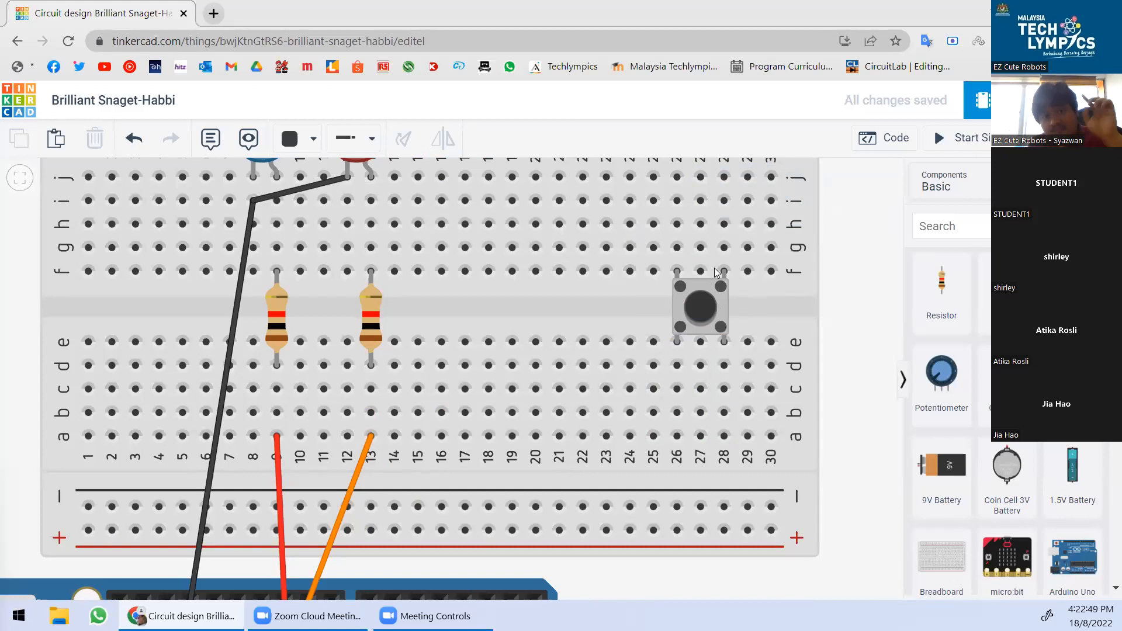
{"action": "scroll", "coordinate": [693, 261], "scroll_direction": "down", "scroll_amount": 5}
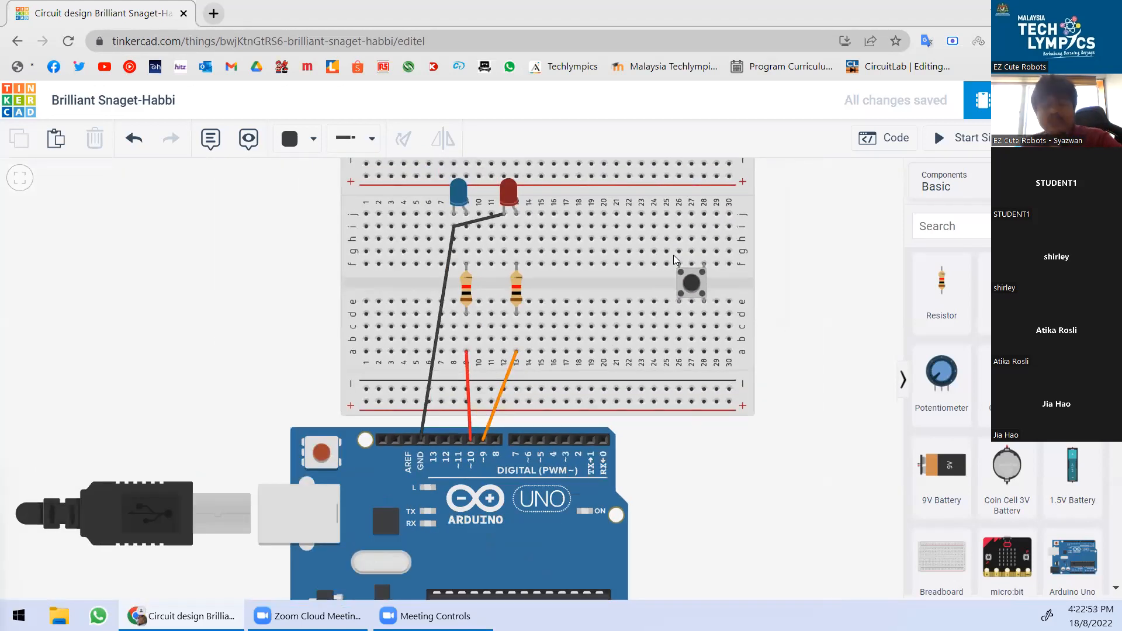
{"action": "scroll", "coordinate": [660, 270], "scroll_direction": "down", "scroll_amount": 1}
{"action": "scroll", "coordinate": [639, 260], "scroll_direction": "down", "scroll_amount": 2}
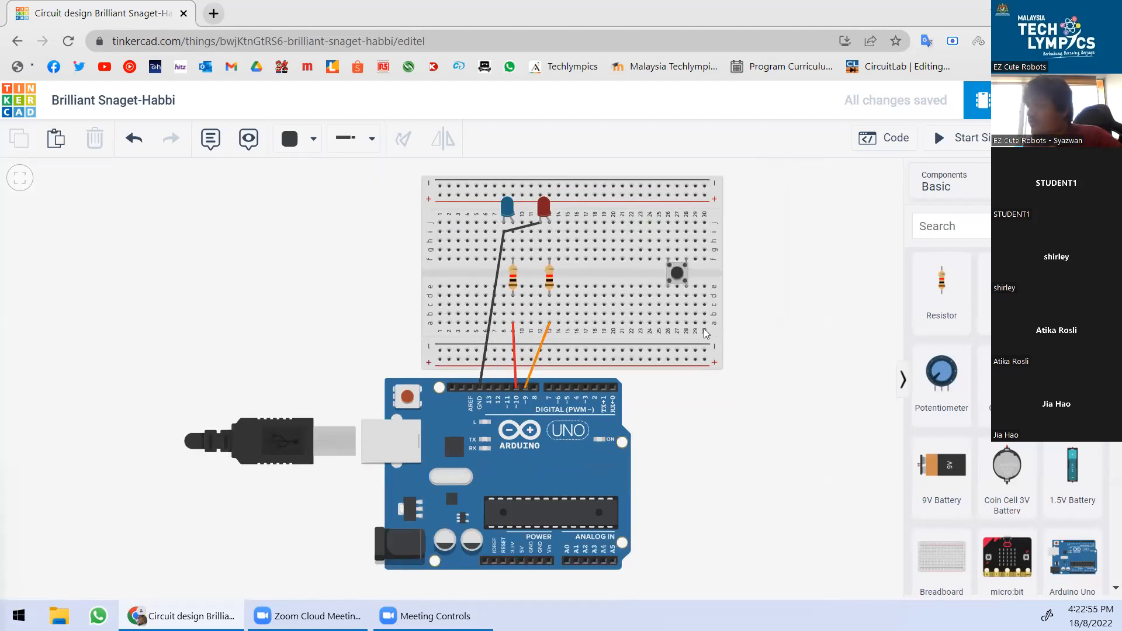
{"action": "scroll", "coordinate": [705, 351], "scroll_direction": "up", "scroll_amount": 2}
{"action": "scroll", "coordinate": [660, 258], "scroll_direction": "down", "scroll_amount": 2}
{"action": "scroll", "coordinate": [583, 184], "scroll_direction": "up", "scroll_amount": 1}
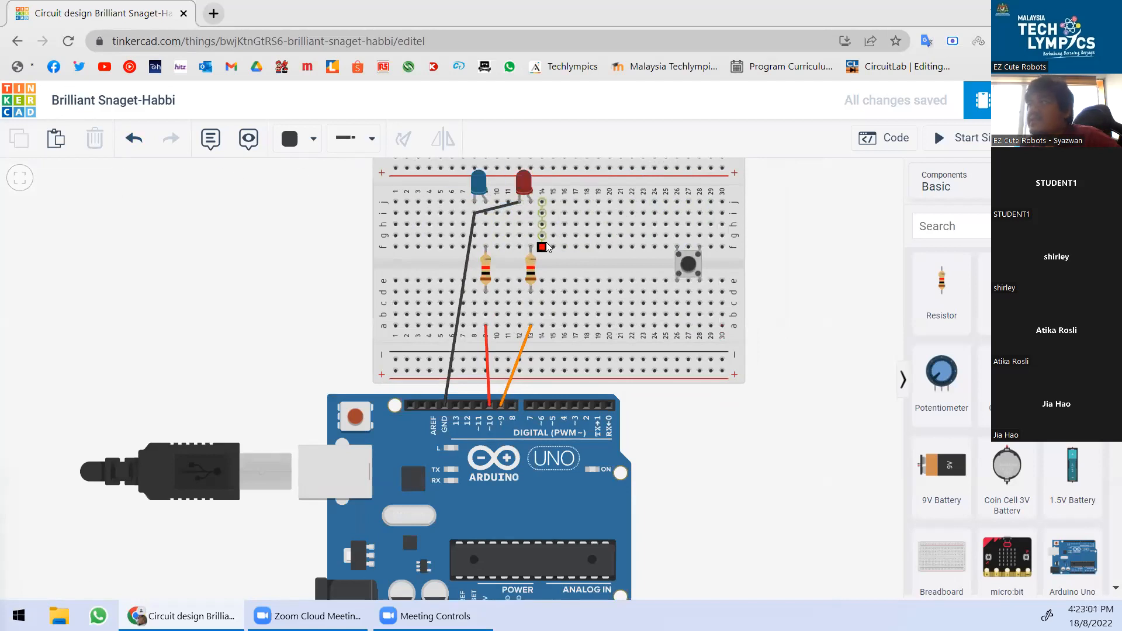
Move the black jumper's end to row i, column 12.
{"action": "left_click_drag", "start_coordinate": [508, 206], "coordinate": [520, 213]}
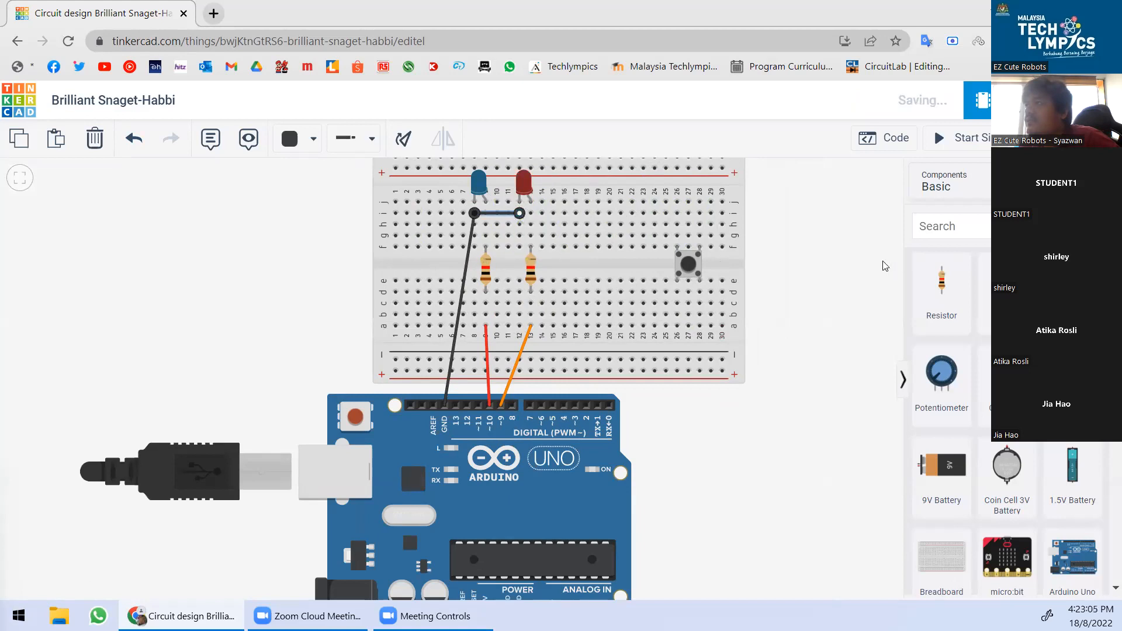
{"action": "left_click", "coordinate": [789, 274]}
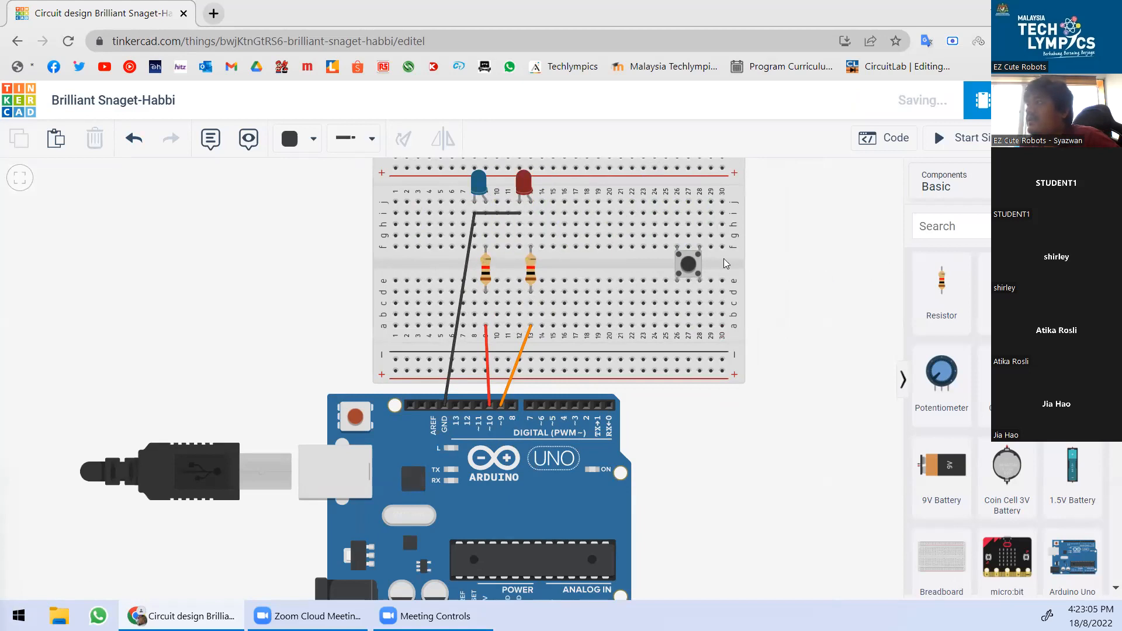
{"action": "left_click_drag", "start_coordinate": [723, 259], "coordinate": [751, 257]}
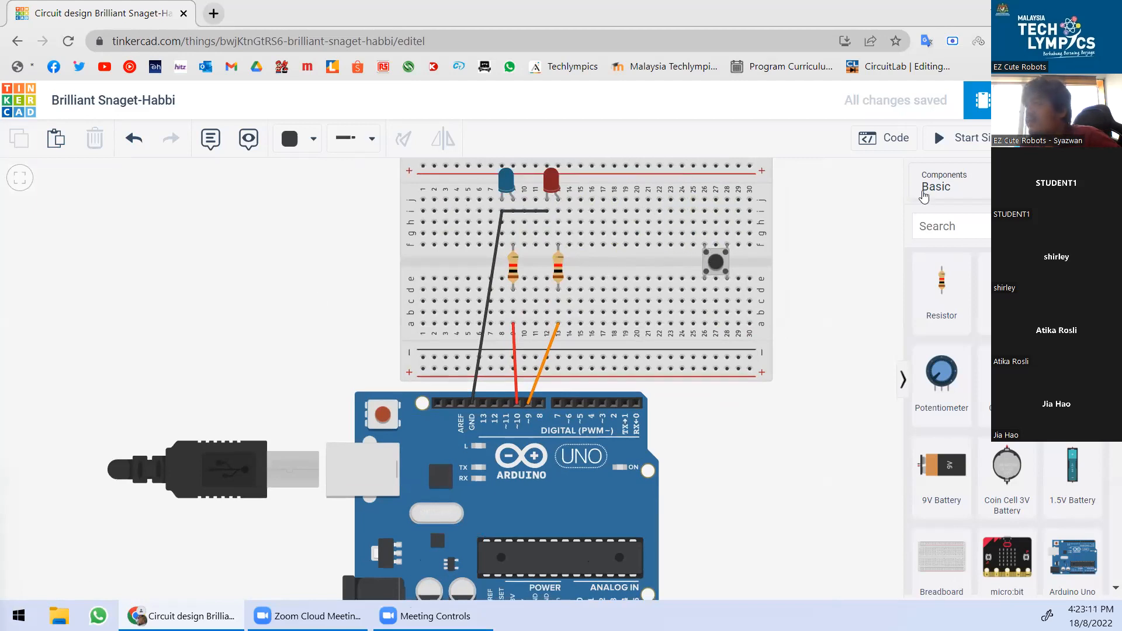
Wire the pushbutton's column 26 to the top negative rail.
{"action": "left_click", "coordinate": [705, 211]}
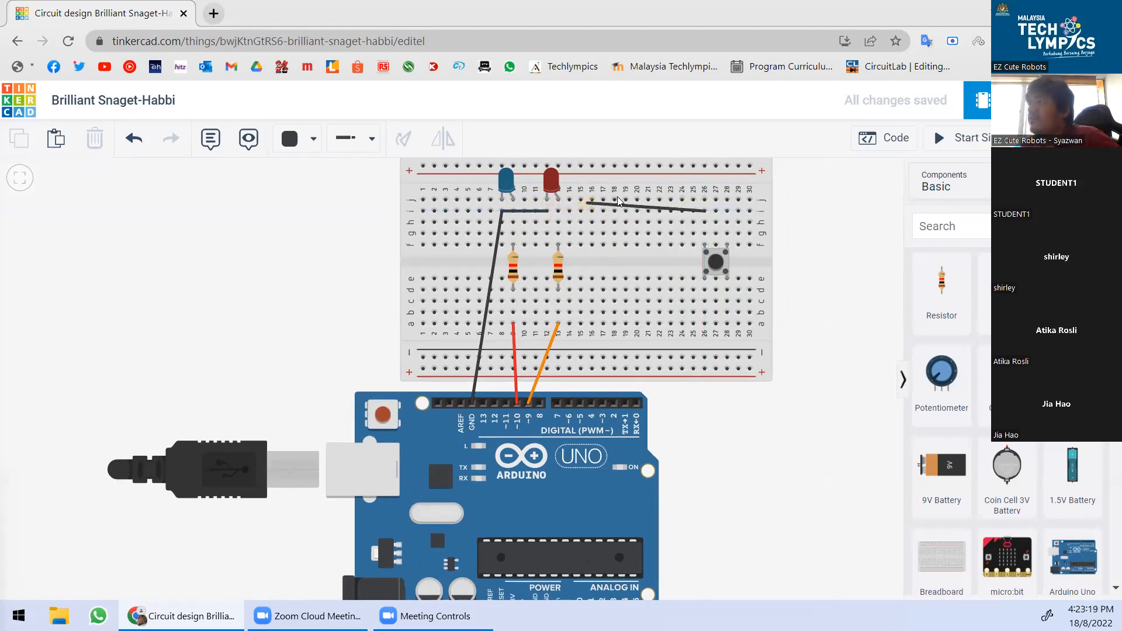
{"action": "scroll", "coordinate": [708, 273], "scroll_direction": "down", "scroll_amount": 2}
{"action": "scroll", "coordinate": [674, 195], "scroll_direction": "up", "scroll_amount": 2}
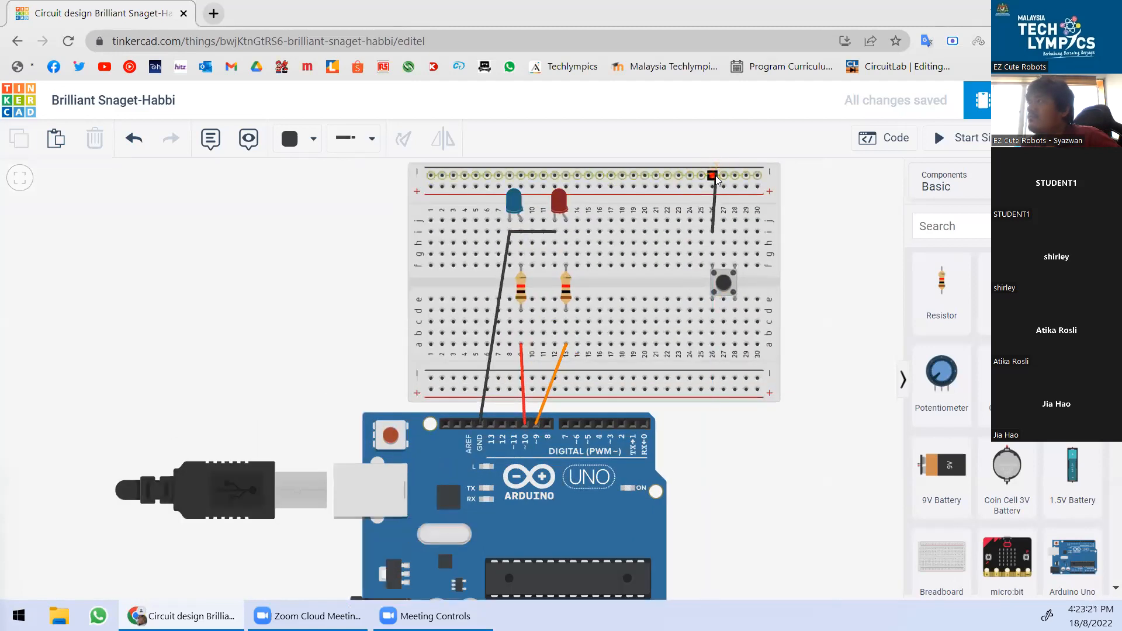
{"action": "left_click", "coordinate": [711, 175]}
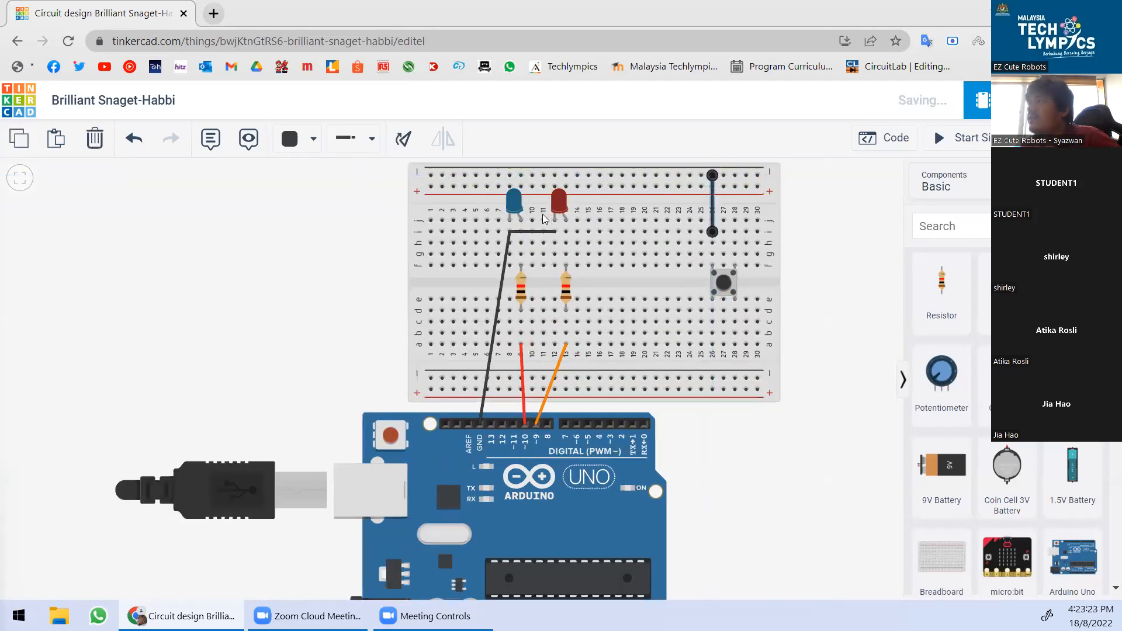
Move the LED jumper to the top rail and wire the rail to the red LED's column.
{"action": "left_click", "coordinate": [552, 234]}
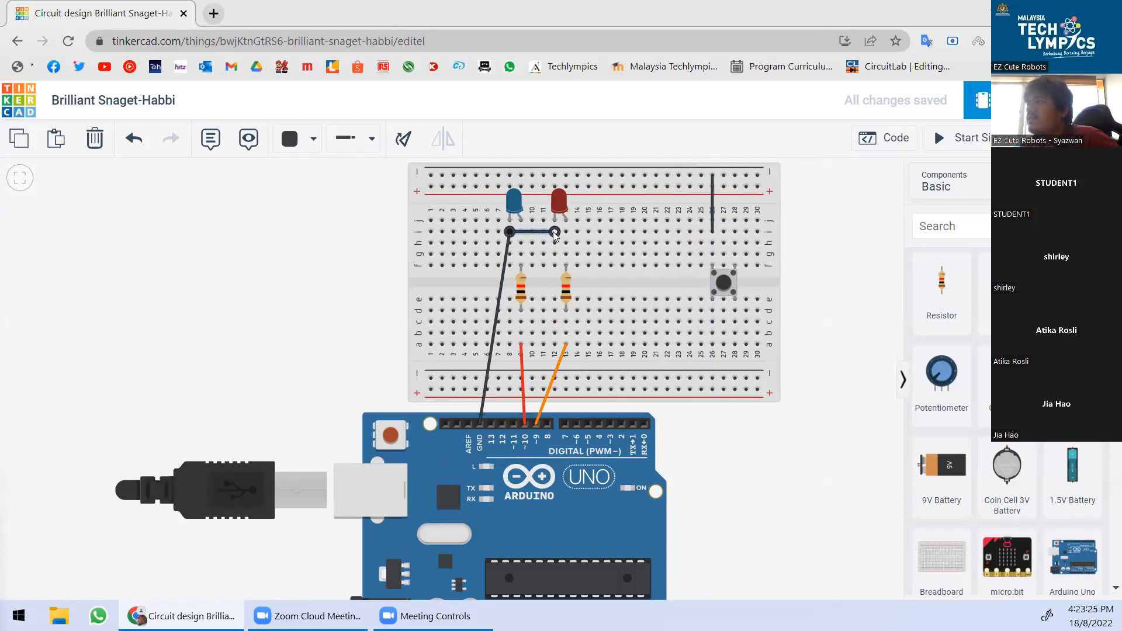
{"action": "left_click_drag", "start_coordinate": [550, 236], "coordinate": [498, 176]}
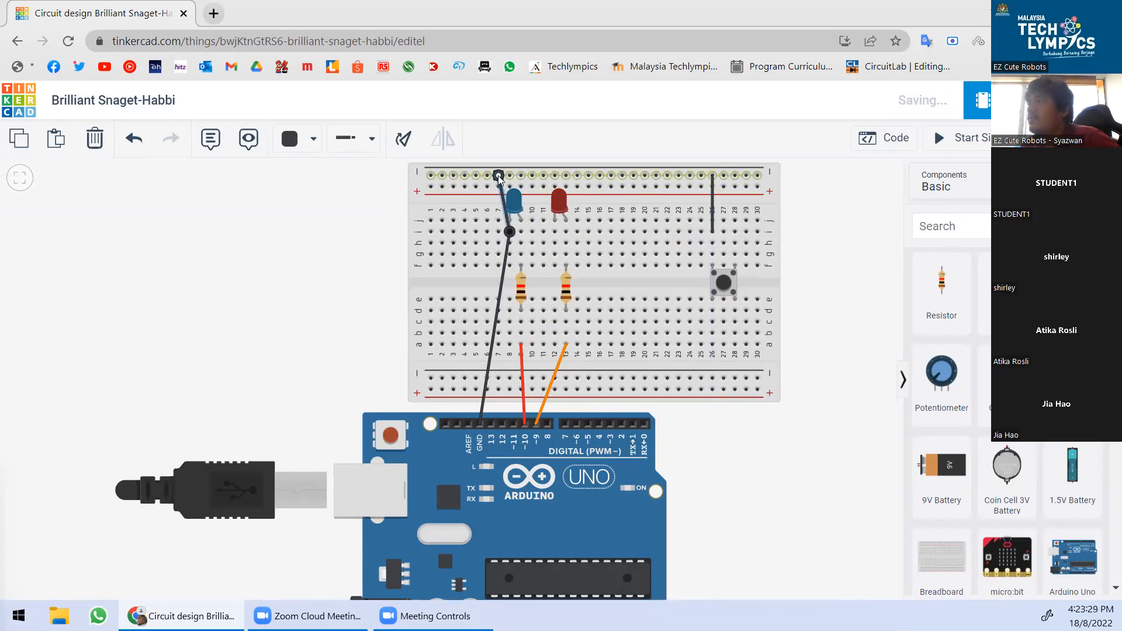
{"action": "left_click", "coordinate": [554, 176]}
{"action": "left_click", "coordinate": [554, 233]}
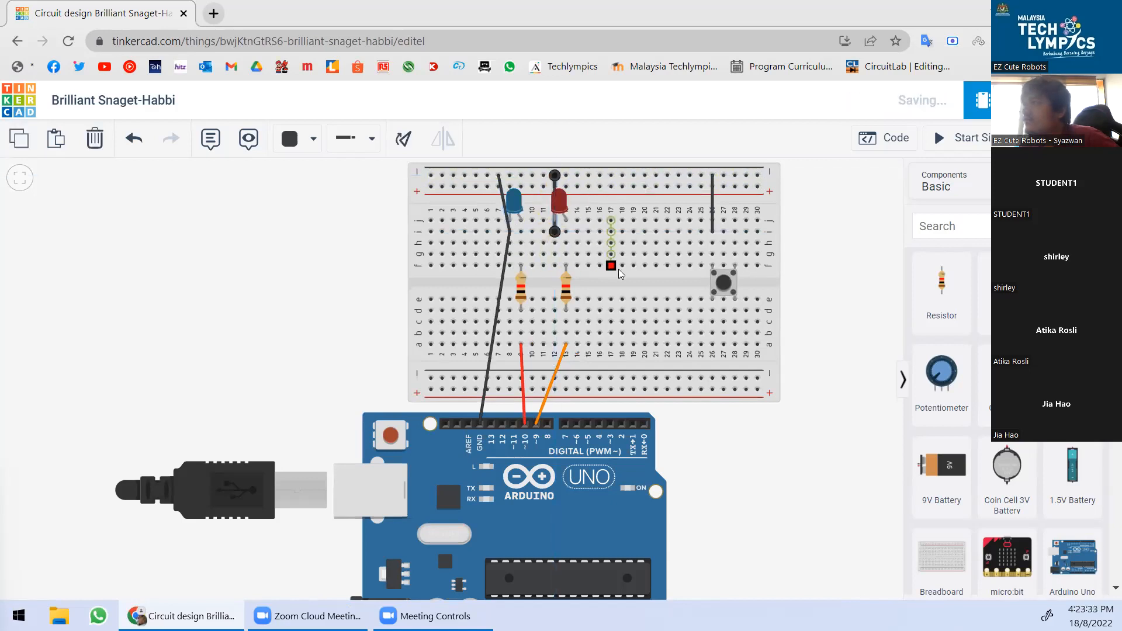
{"action": "scroll", "coordinate": [533, 179], "scroll_direction": "up", "scroll_amount": 2}
{"action": "scroll", "coordinate": [621, 248], "scroll_direction": "down", "scroll_amount": 1}
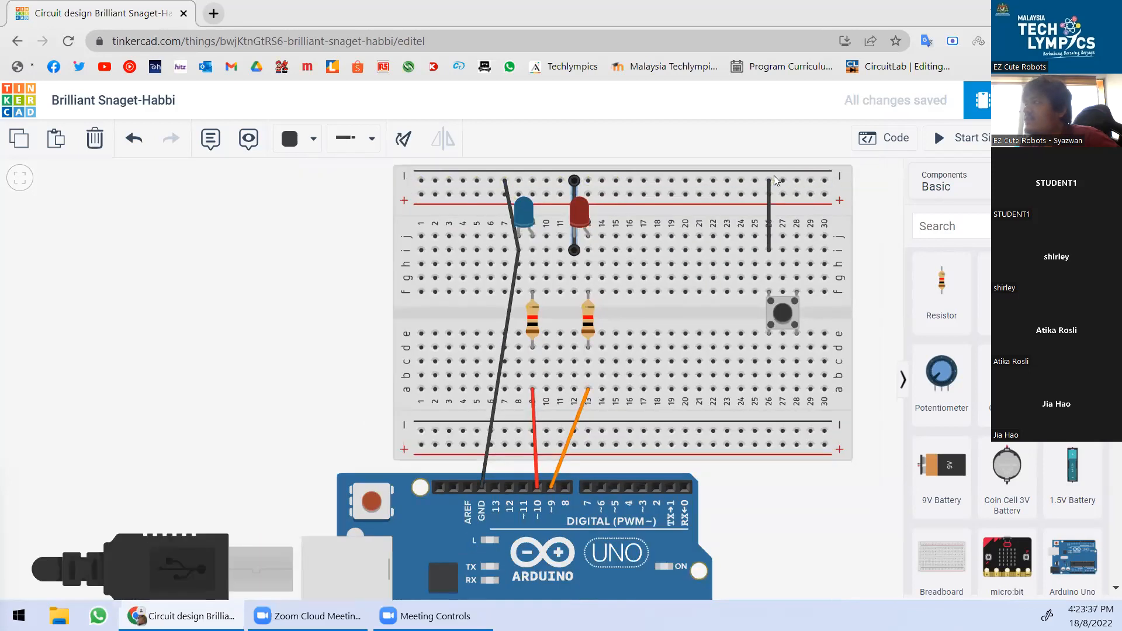
{"action": "scroll", "coordinate": [783, 222], "scroll_direction": "up", "scroll_amount": 1}
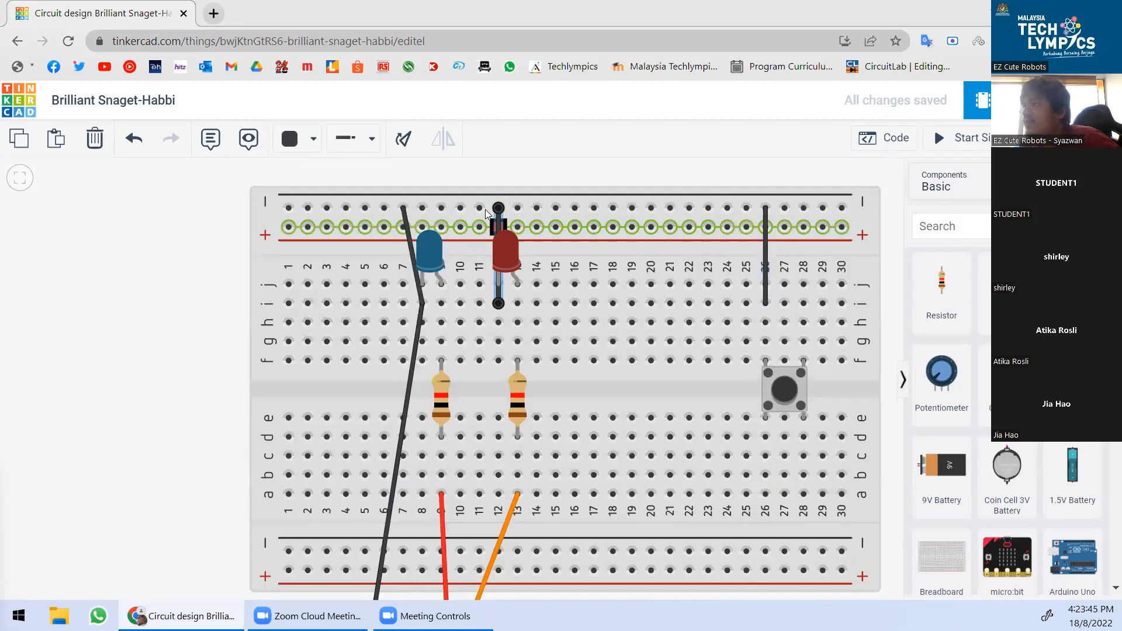
{"action": "left_click", "coordinate": [403, 207]}
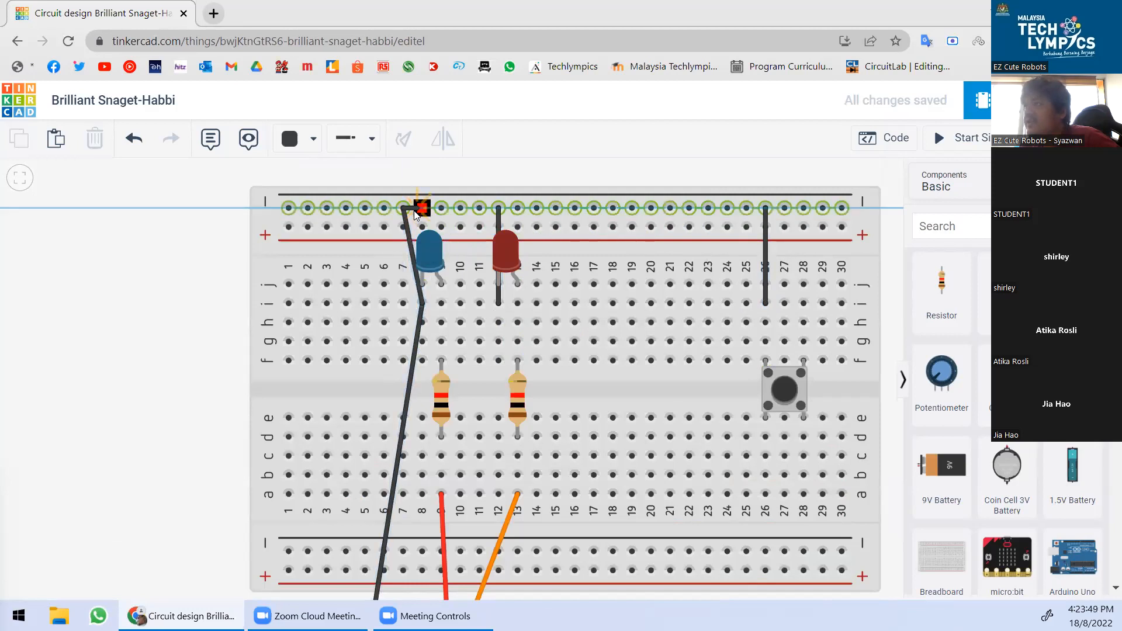
{"action": "left_click", "coordinate": [412, 211]}
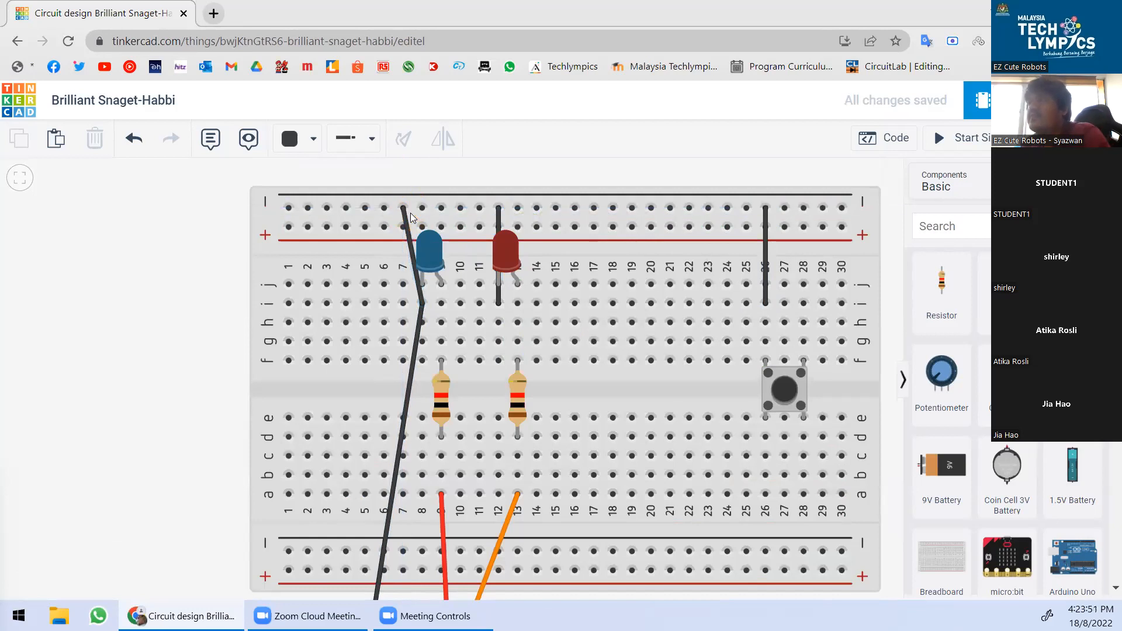
{"action": "left_click", "coordinate": [404, 208]}
{"action": "left_click_drag", "start_coordinate": [404, 208], "coordinate": [419, 210]}
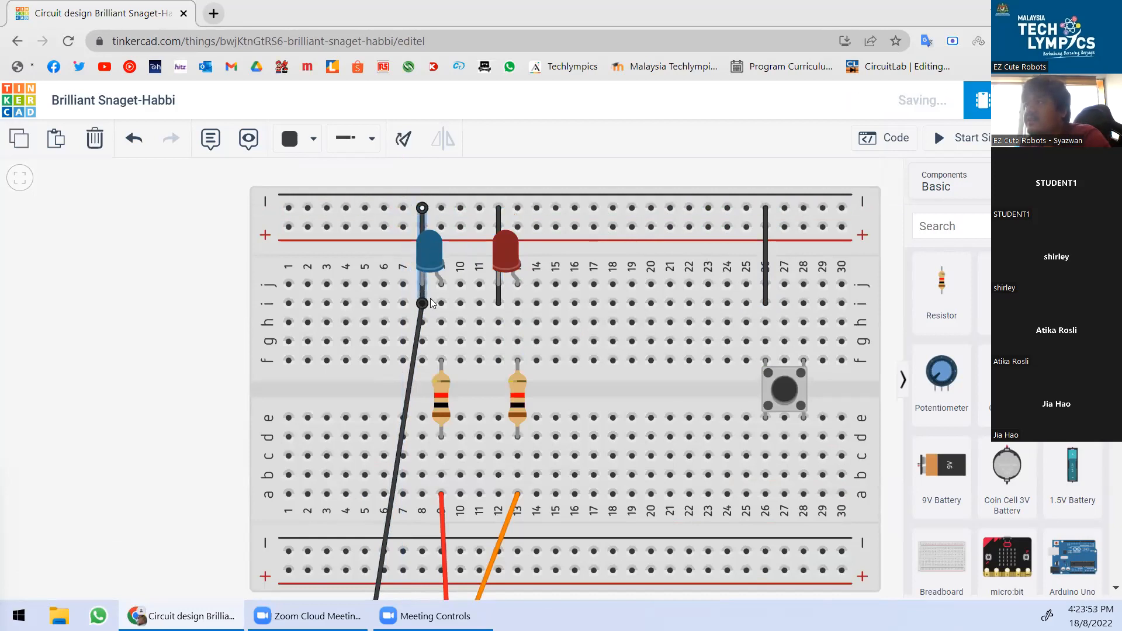
{"action": "scroll", "coordinate": [430, 298], "scroll_direction": "down", "scroll_amount": 4}
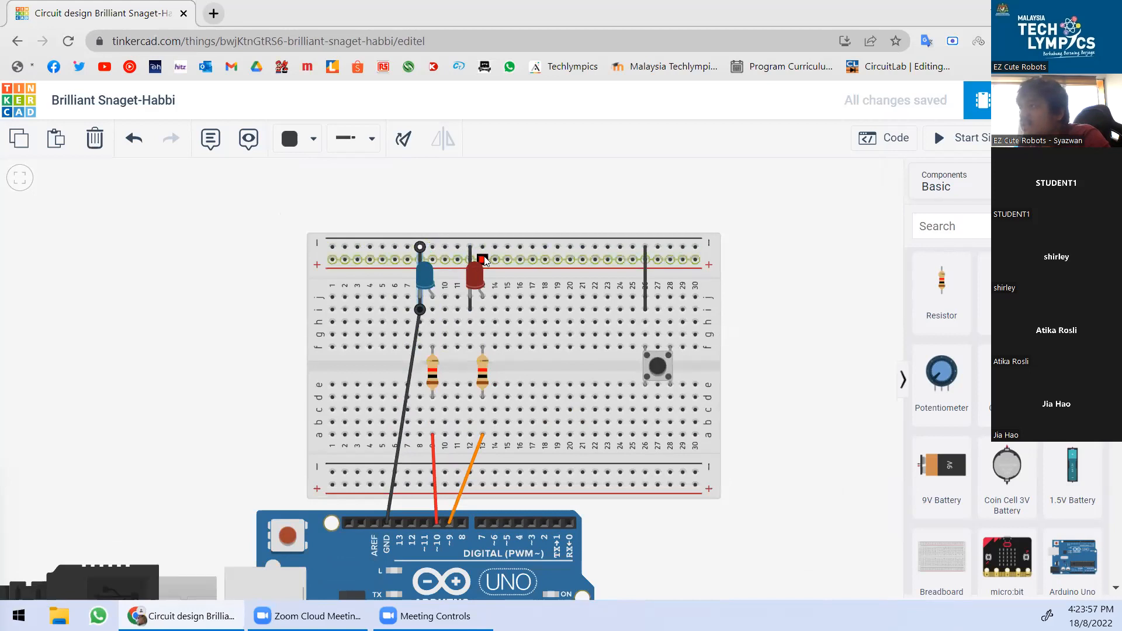
{"action": "scroll", "coordinate": [379, 530], "scroll_direction": "up", "scroll_amount": 4}
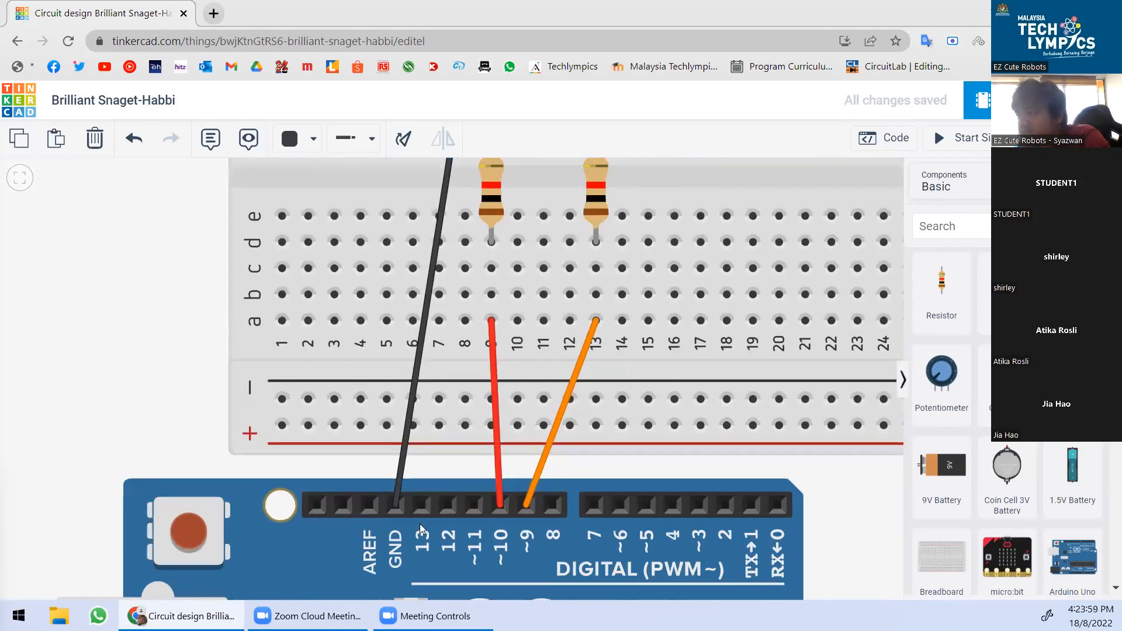
{"action": "scroll", "coordinate": [401, 487], "scroll_direction": "down", "scroll_amount": 2}
{"action": "scroll", "coordinate": [400, 436], "scroll_direction": "down", "scroll_amount": 3}
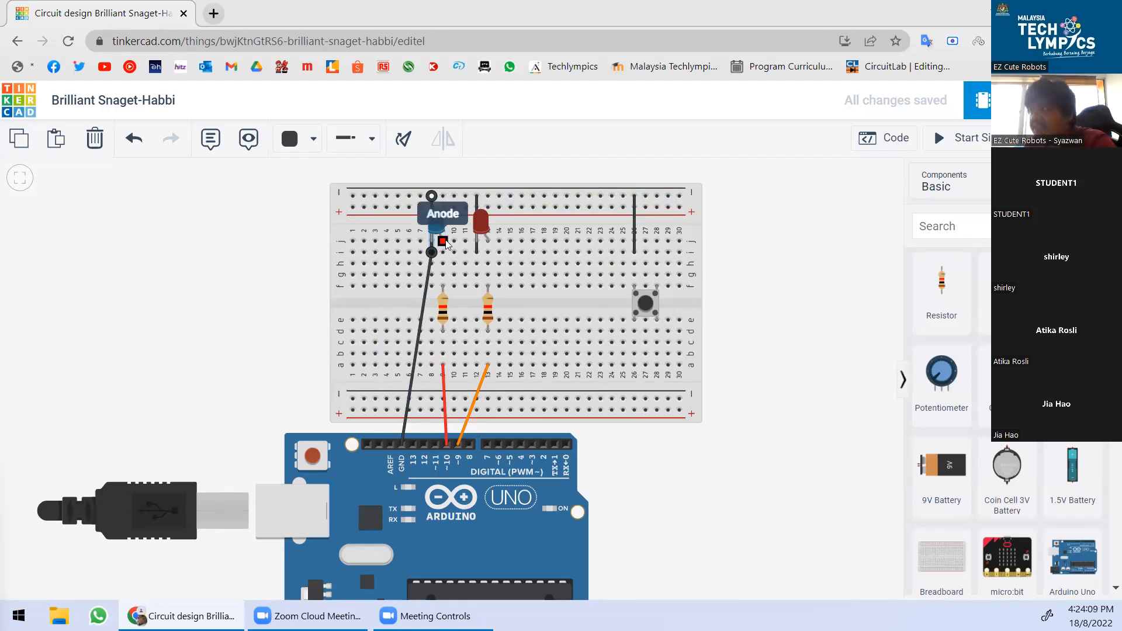
{"action": "scroll", "coordinate": [619, 213], "scroll_direction": "up", "scroll_amount": 2}
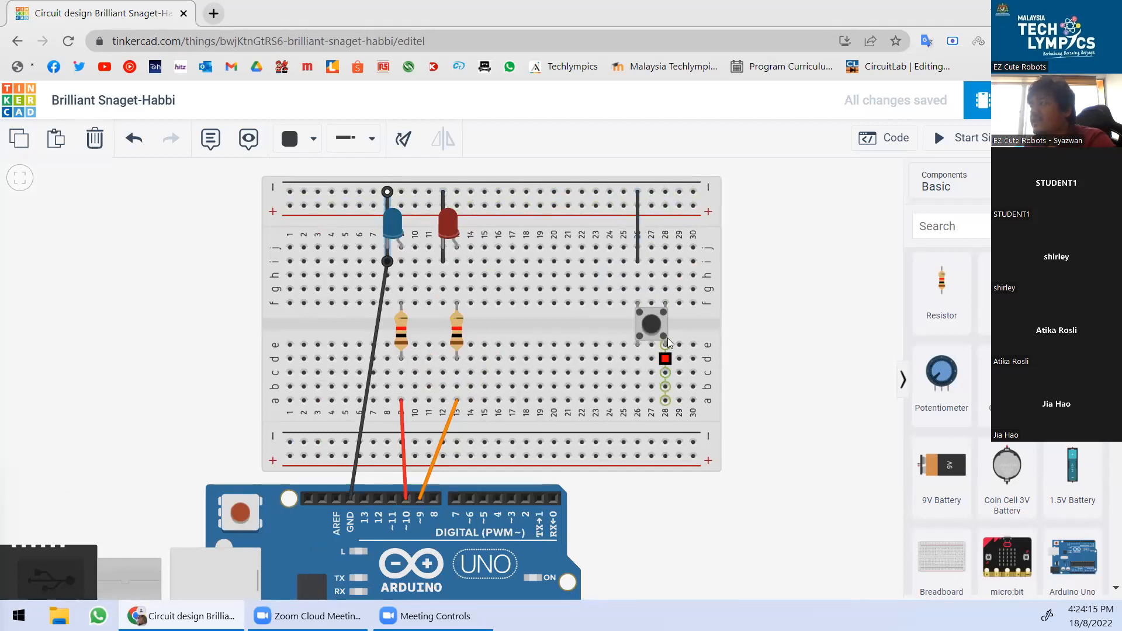
{"action": "scroll", "coordinate": [691, 215], "scroll_direction": "down", "scroll_amount": 3}
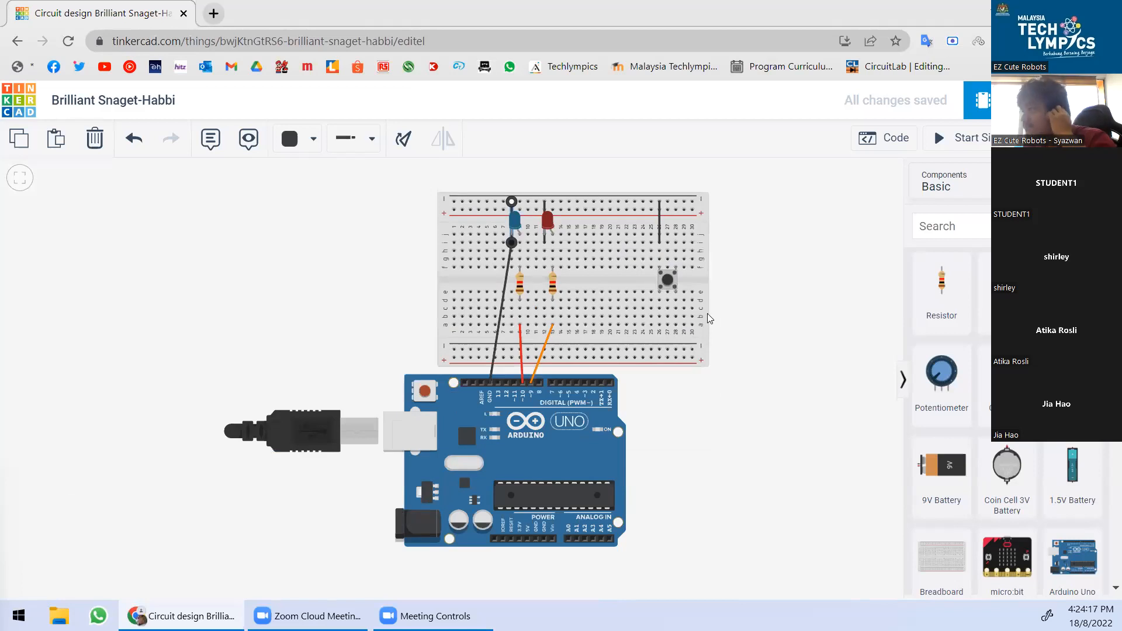
{"action": "scroll", "coordinate": [697, 287], "scroll_direction": "down", "scroll_amount": 2}
{"action": "scroll", "coordinate": [683, 316], "scroll_direction": "up", "scroll_amount": 2}
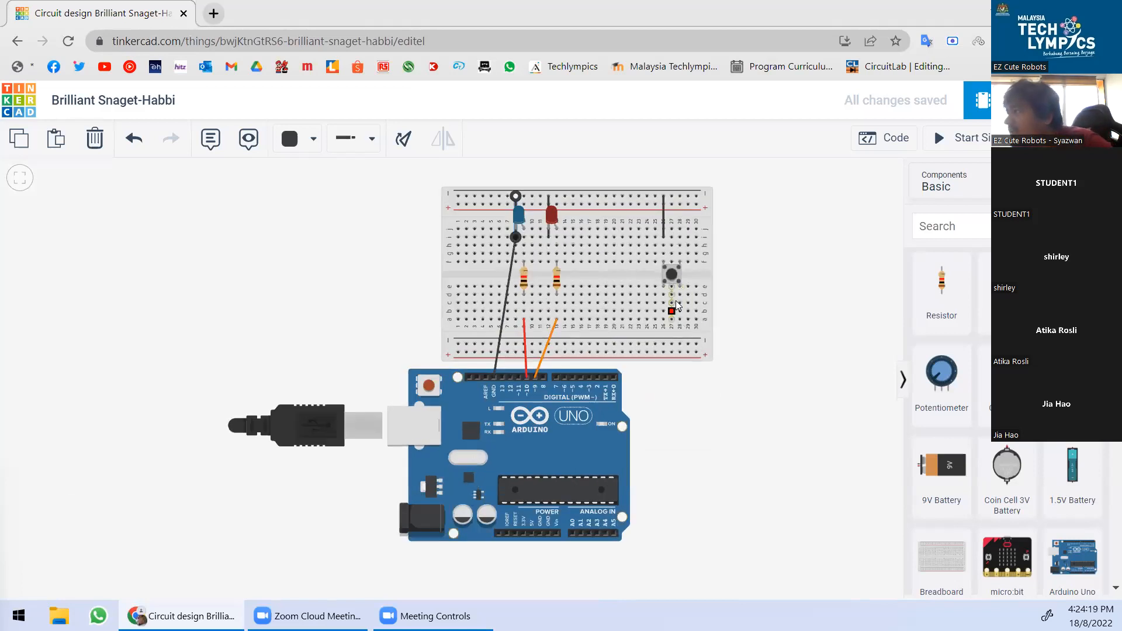
Run a bent yellow wire from the pushbutton's column 28 to Arduino pin A5.
{"action": "left_click", "coordinate": [679, 319]}
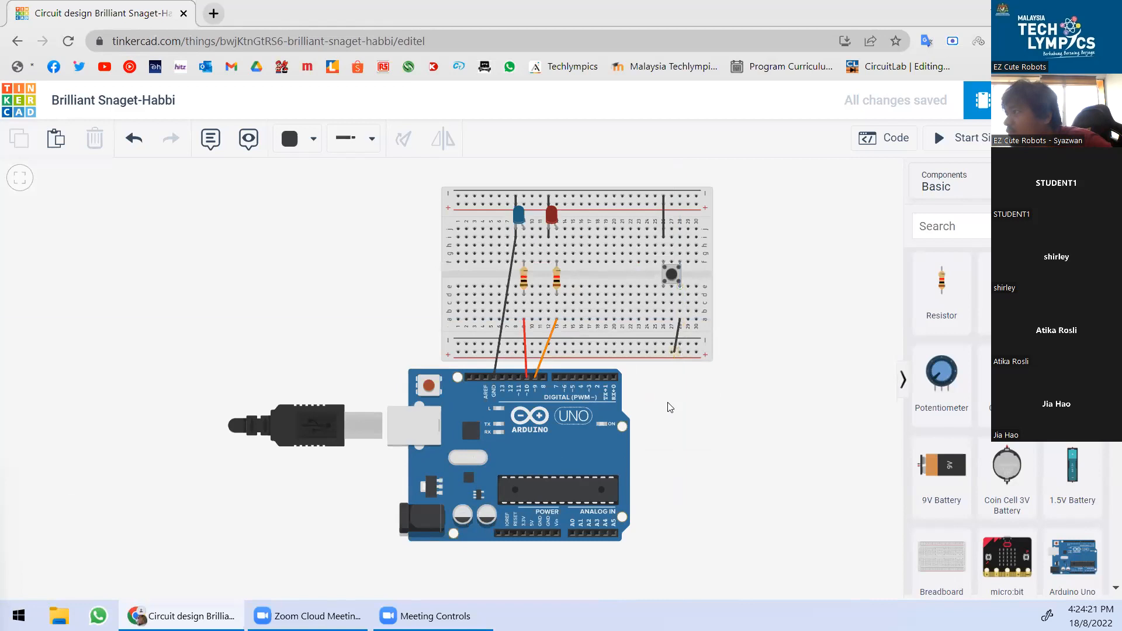
{"action": "left_click", "coordinate": [278, 142]}
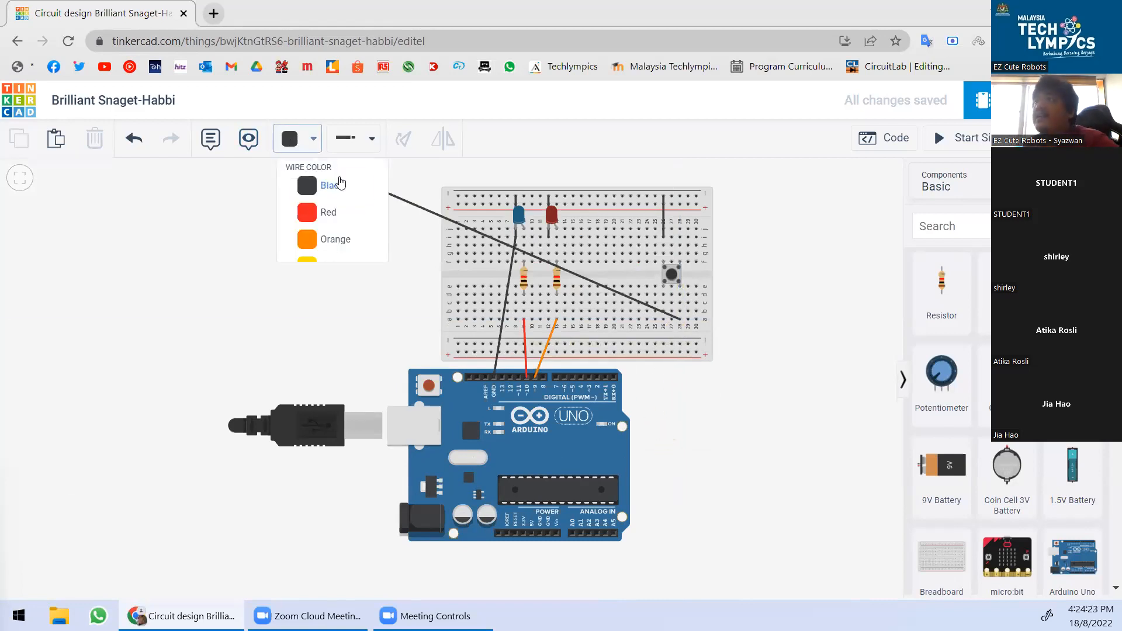
{"action": "left_click", "coordinate": [349, 272]}
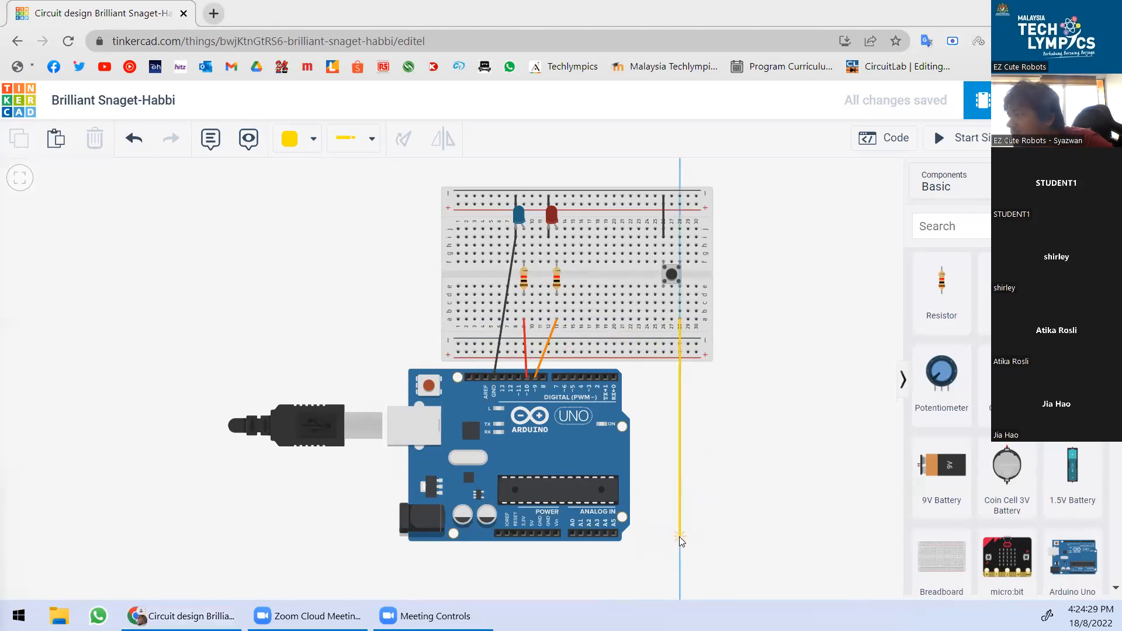
{"action": "left_click", "coordinate": [679, 536]}
{"action": "left_click", "coordinate": [614, 533]}
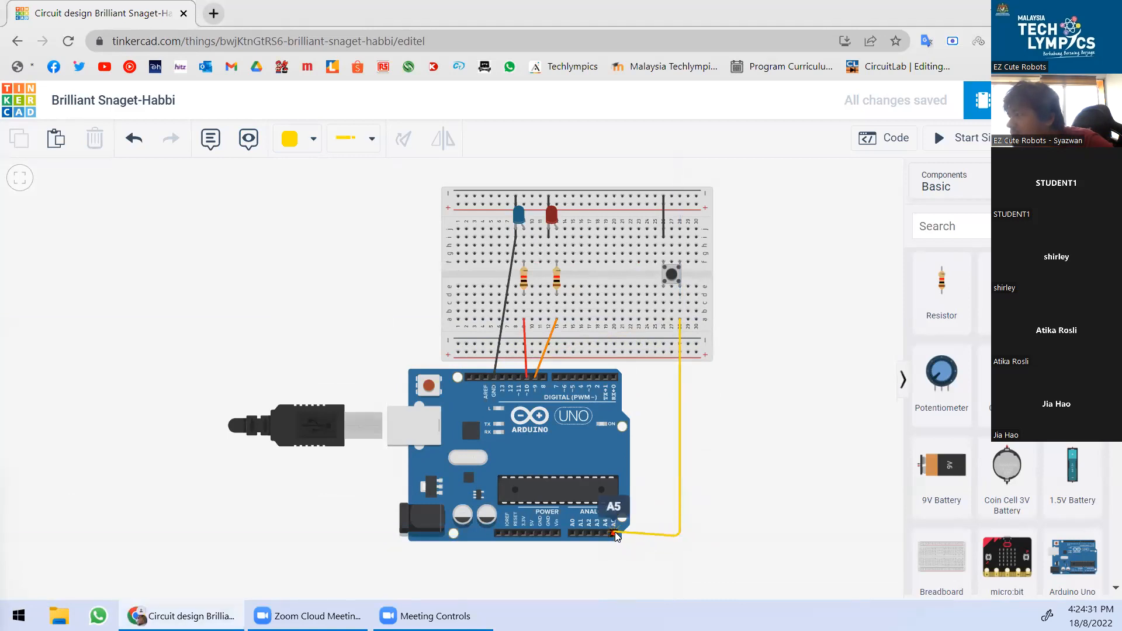
{"action": "left_click", "coordinate": [615, 533]}
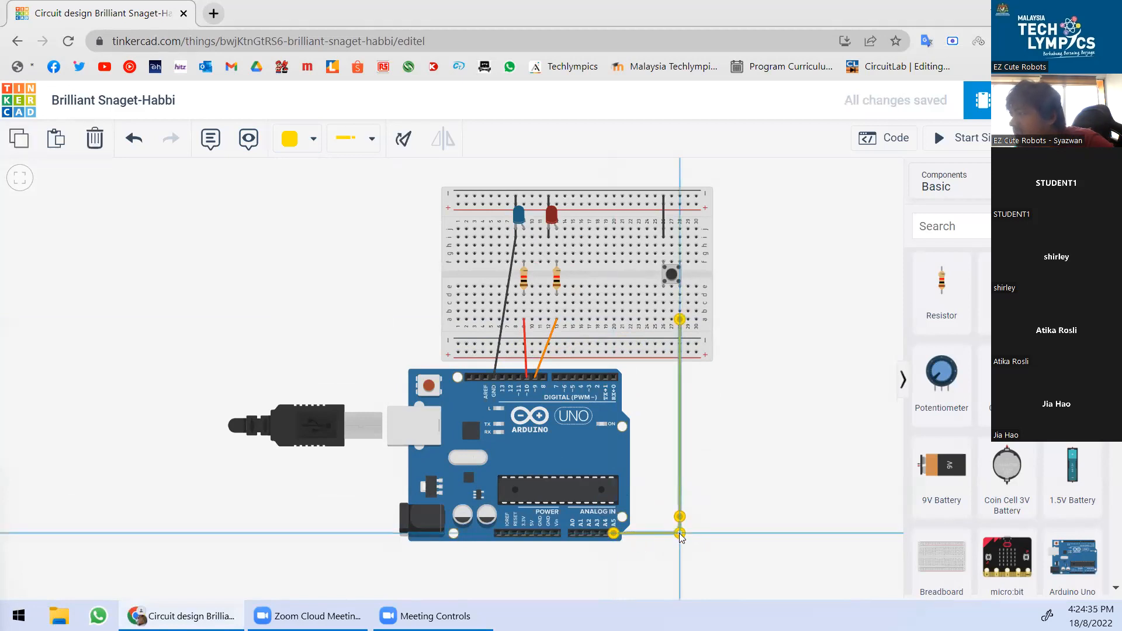
{"action": "left_click", "coordinate": [718, 508]}
Open the block code editor.
{"action": "scroll", "coordinate": [681, 560], "scroll_direction": "up", "scroll_amount": 3}
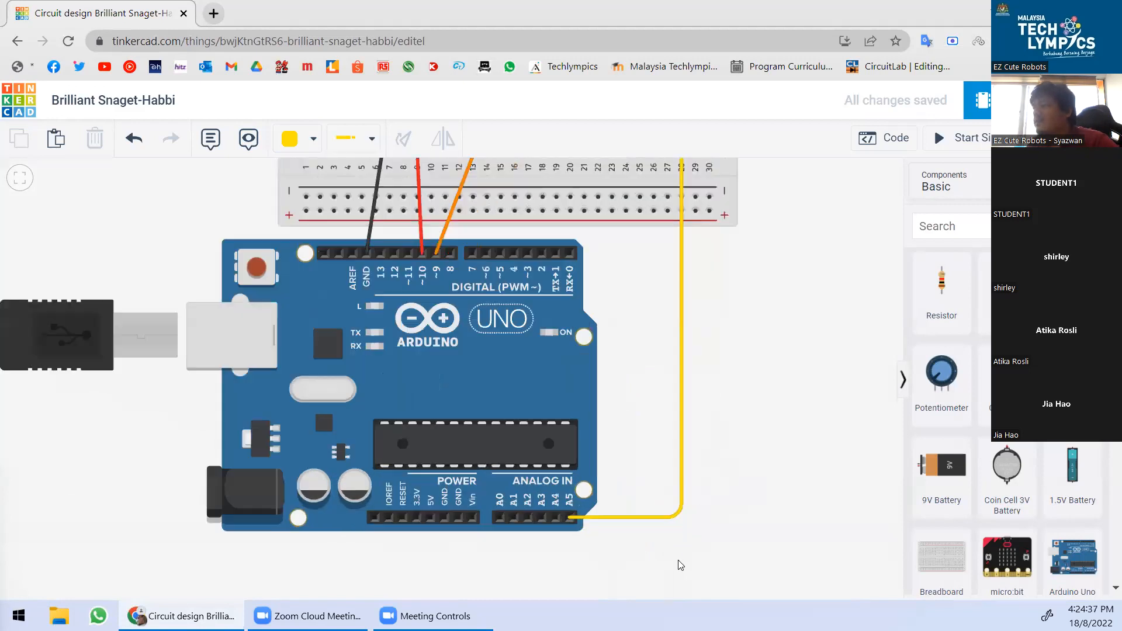
{"action": "scroll", "coordinate": [585, 534], "scroll_direction": "down", "scroll_amount": 3}
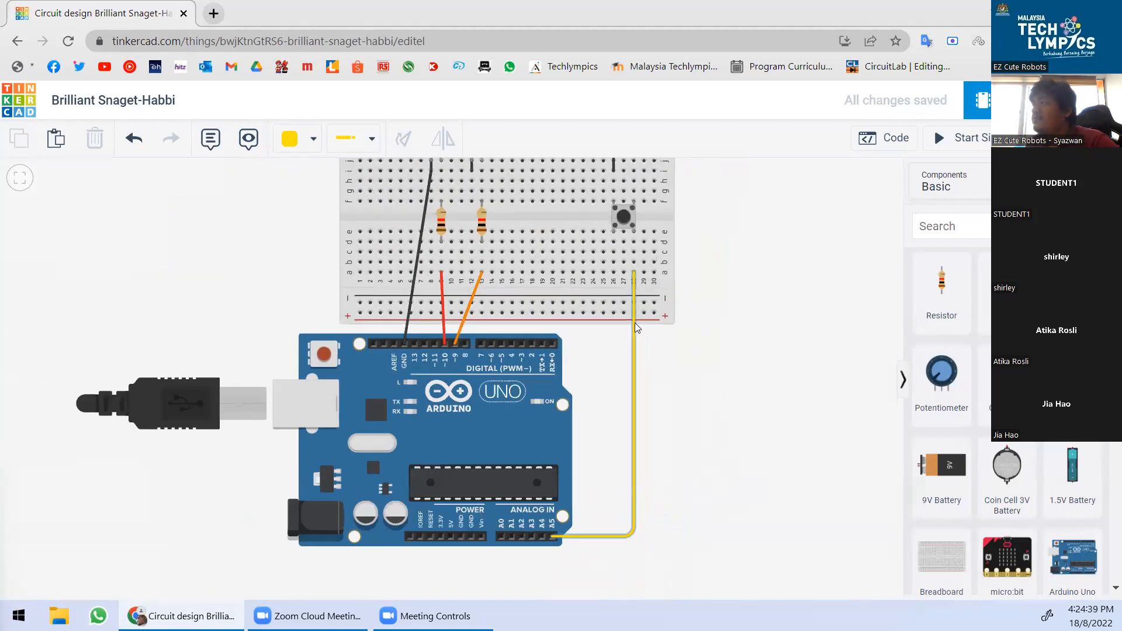
{"action": "scroll", "coordinate": [643, 249], "scroll_direction": "up", "scroll_amount": 2}
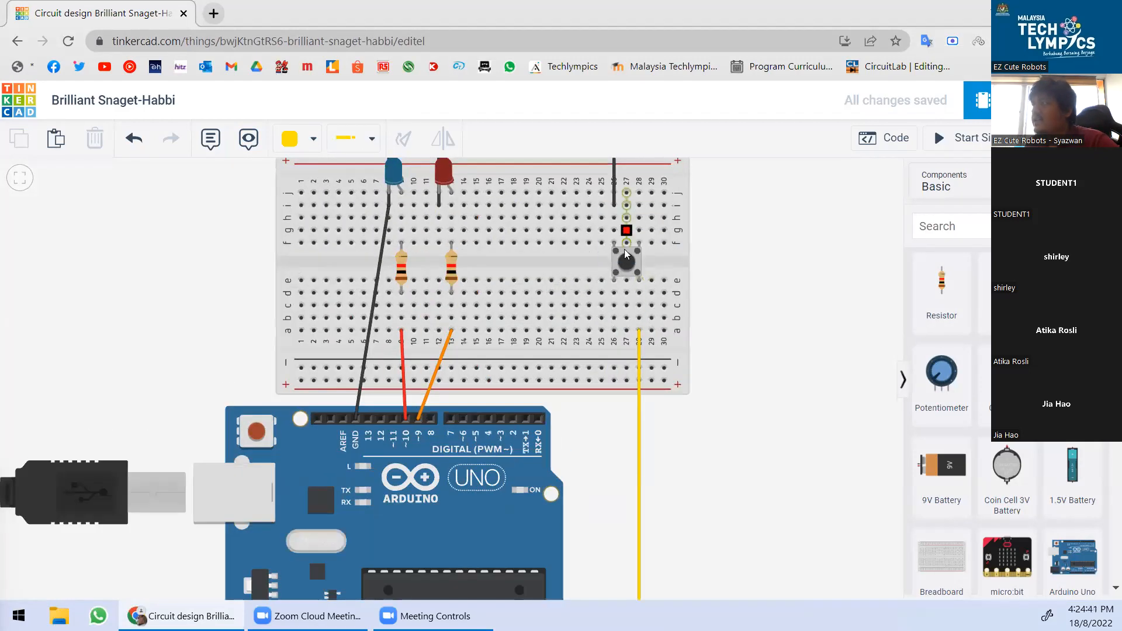
{"action": "scroll", "coordinate": [625, 177], "scroll_direction": "up", "scroll_amount": 1}
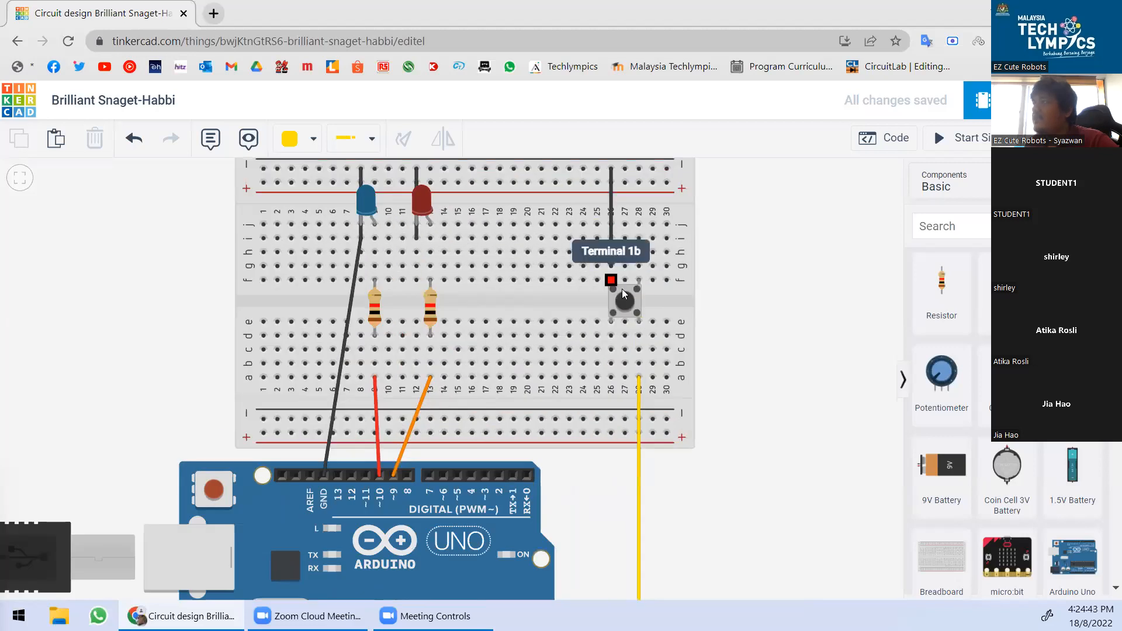
{"action": "scroll", "coordinate": [659, 277], "scroll_direction": "down", "scroll_amount": 4}
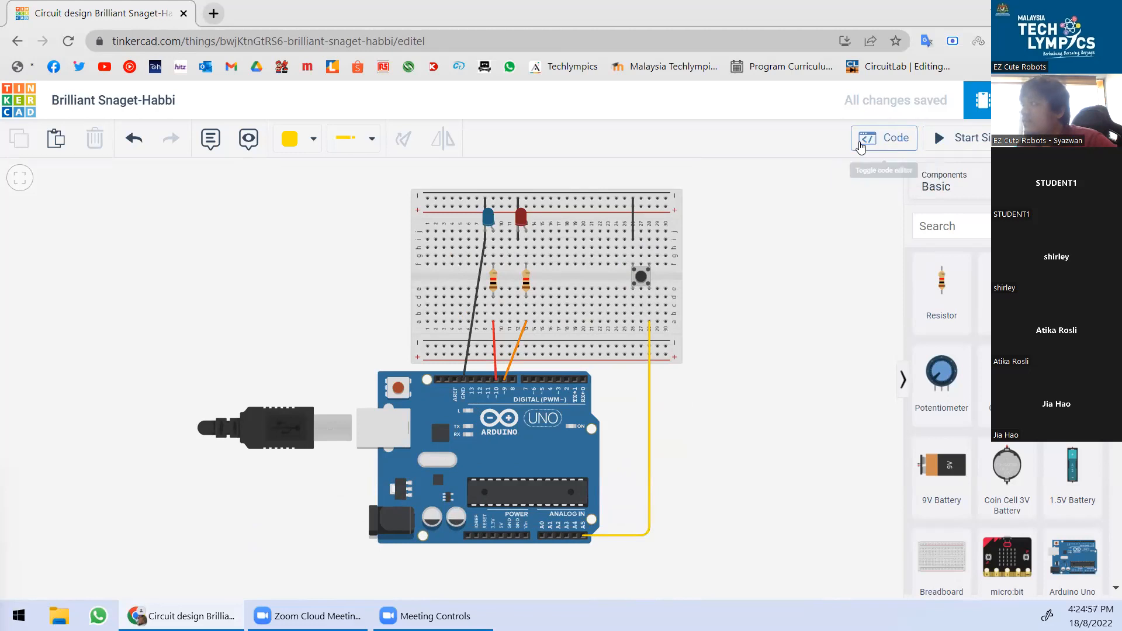
{"action": "left_click", "coordinate": [860, 145]}
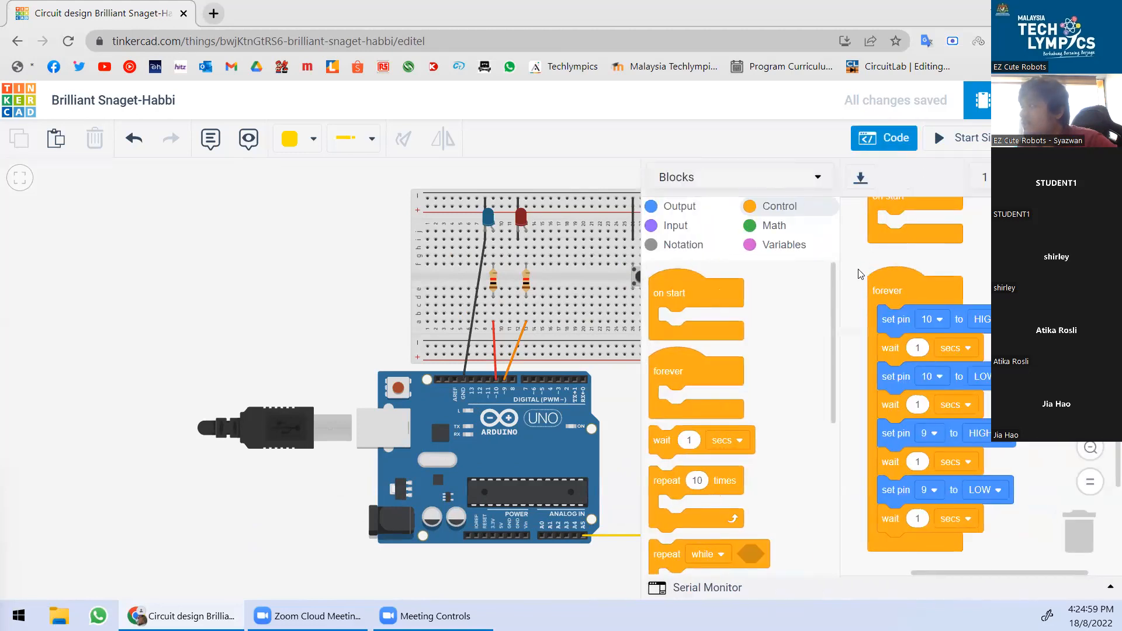
Fit the blocks into view and detach the pin 10/pin 9 blink stack from forever.
{"action": "left_click", "coordinate": [1090, 485]}
{"action": "left_click_drag", "start_coordinate": [1034, 288], "coordinate": [977, 267]}
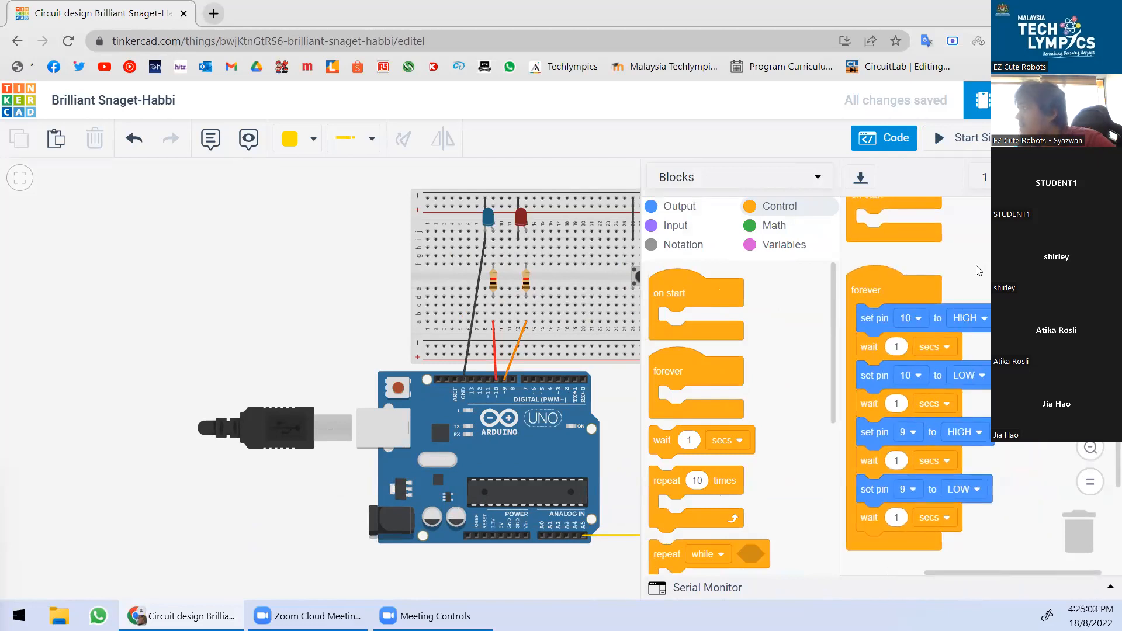
{"action": "scroll", "coordinate": [979, 283], "scroll_direction": "up", "scroll_amount": 2}
{"action": "scroll", "coordinate": [981, 300], "scroll_direction": "down", "scroll_amount": 4}
{"action": "left_click_drag", "start_coordinate": [868, 270], "coordinate": [888, 394]}
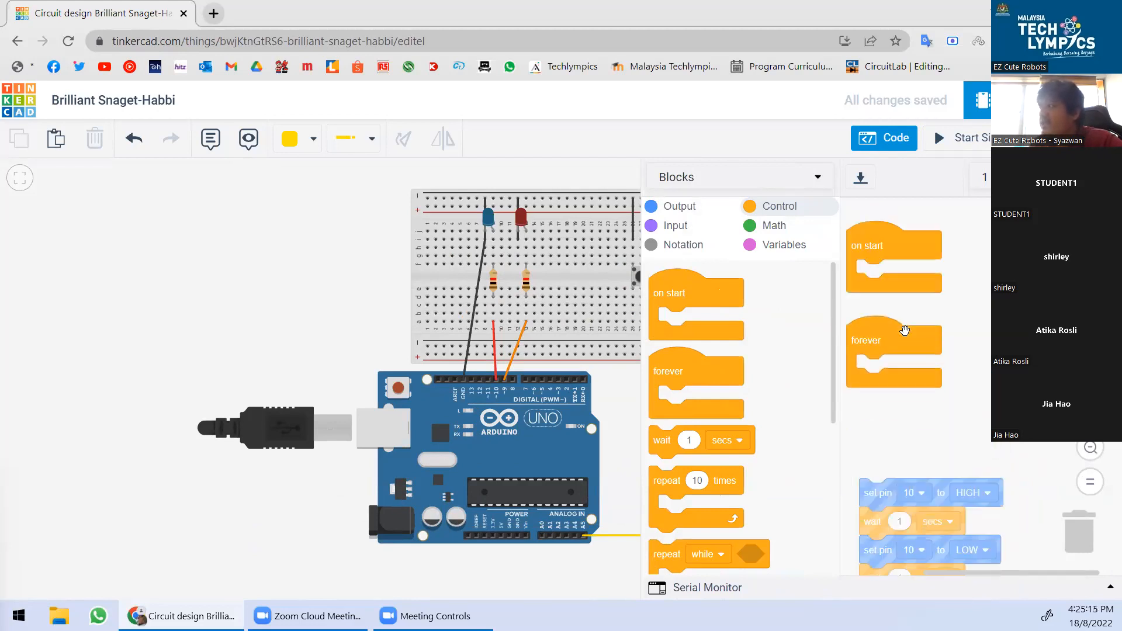
{"action": "scroll", "coordinate": [888, 350], "scroll_direction": "up", "scroll_amount": 3}
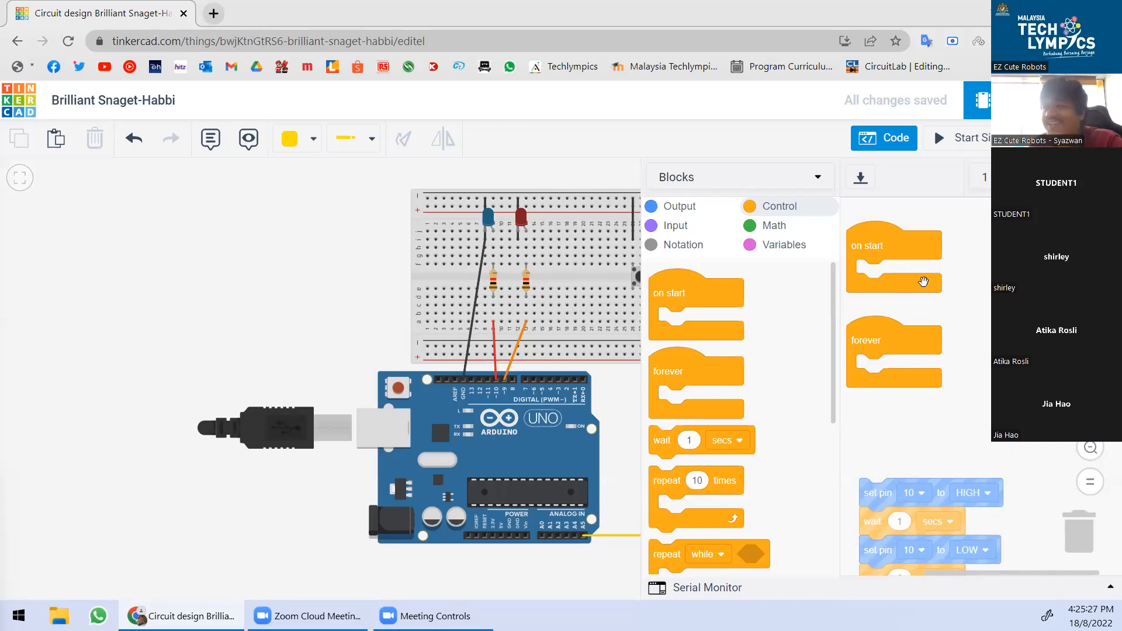
{"action": "scroll", "coordinate": [258, 339], "scroll_direction": "down", "scroll_amount": 5}
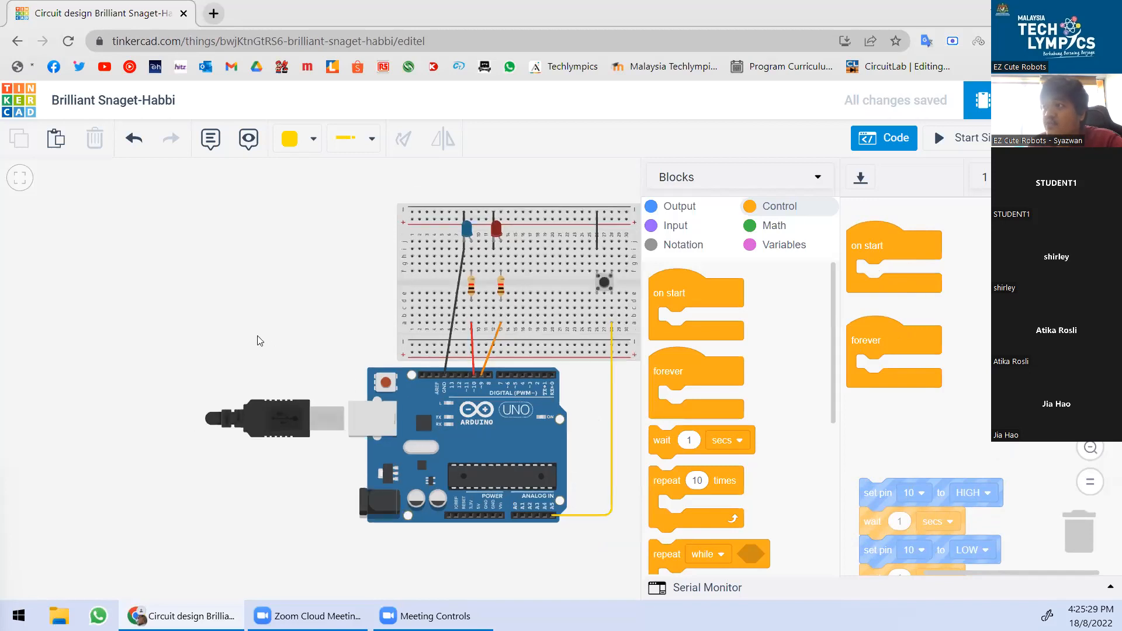
{"action": "scroll", "coordinate": [418, 325], "scroll_direction": "up", "scroll_amount": 6}
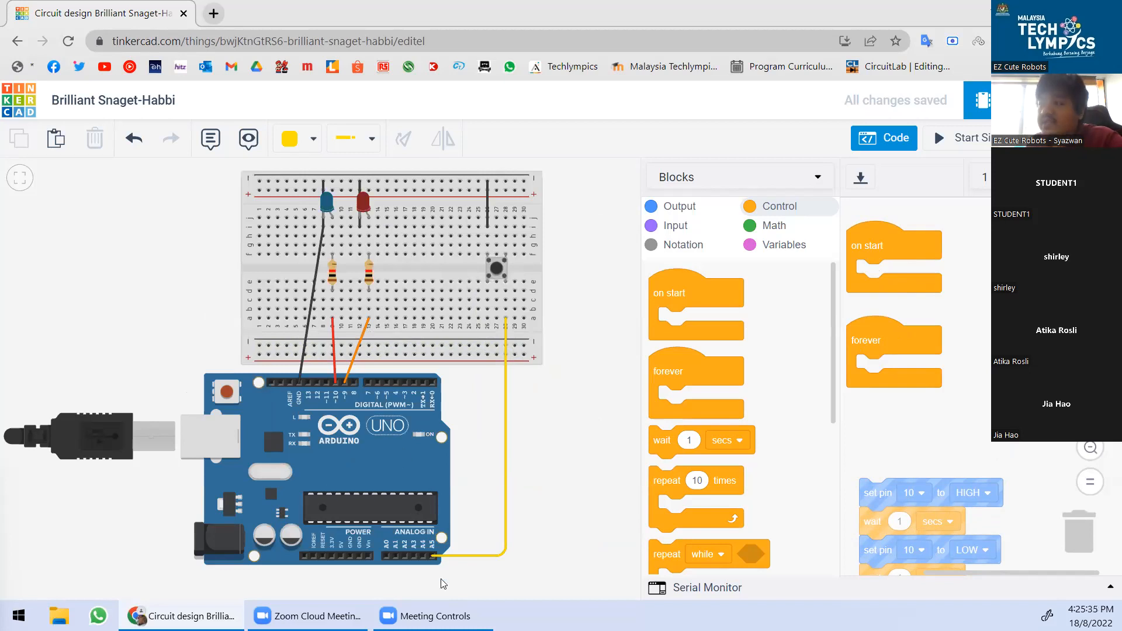
{"action": "scroll", "coordinate": [433, 584], "scroll_direction": "up", "scroll_amount": 3}
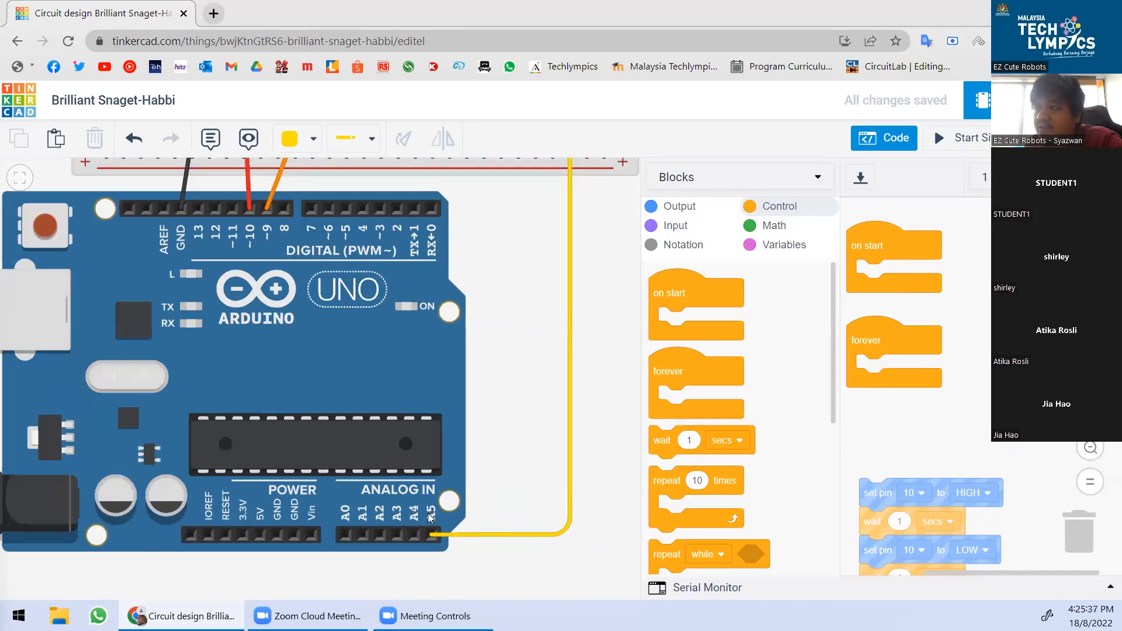
{"action": "scroll", "coordinate": [435, 518], "scroll_direction": "up", "scroll_amount": 1}
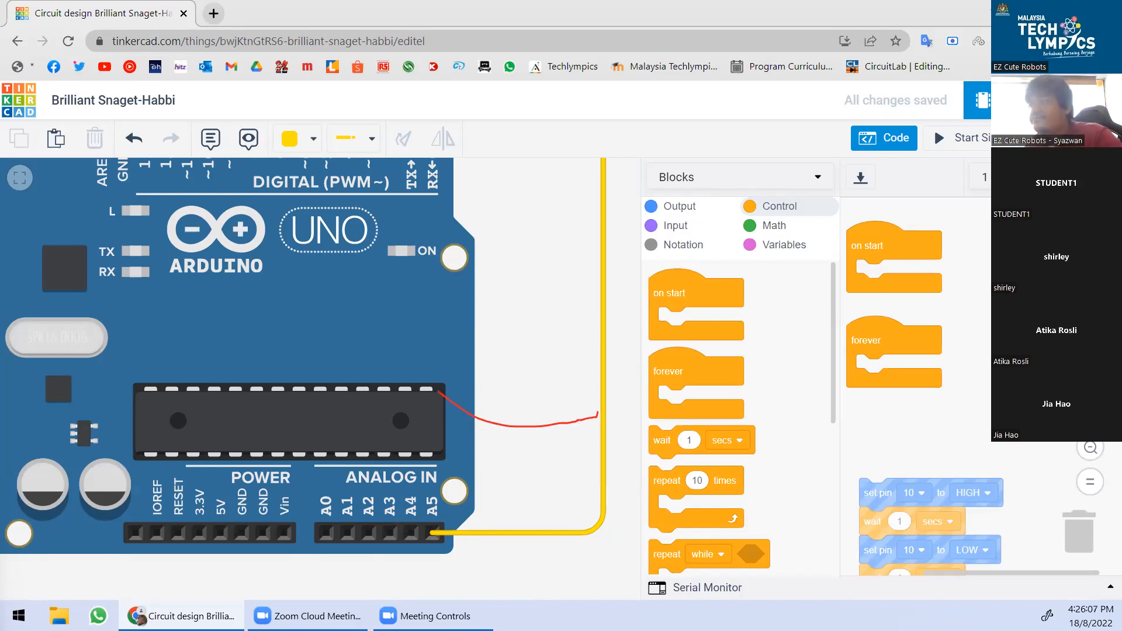
{"action": "scroll", "coordinate": [516, 424], "scroll_direction": "down", "scroll_amount": 3}
{"action": "scroll", "coordinate": [563, 419], "scroll_direction": "up", "scroll_amount": 2}
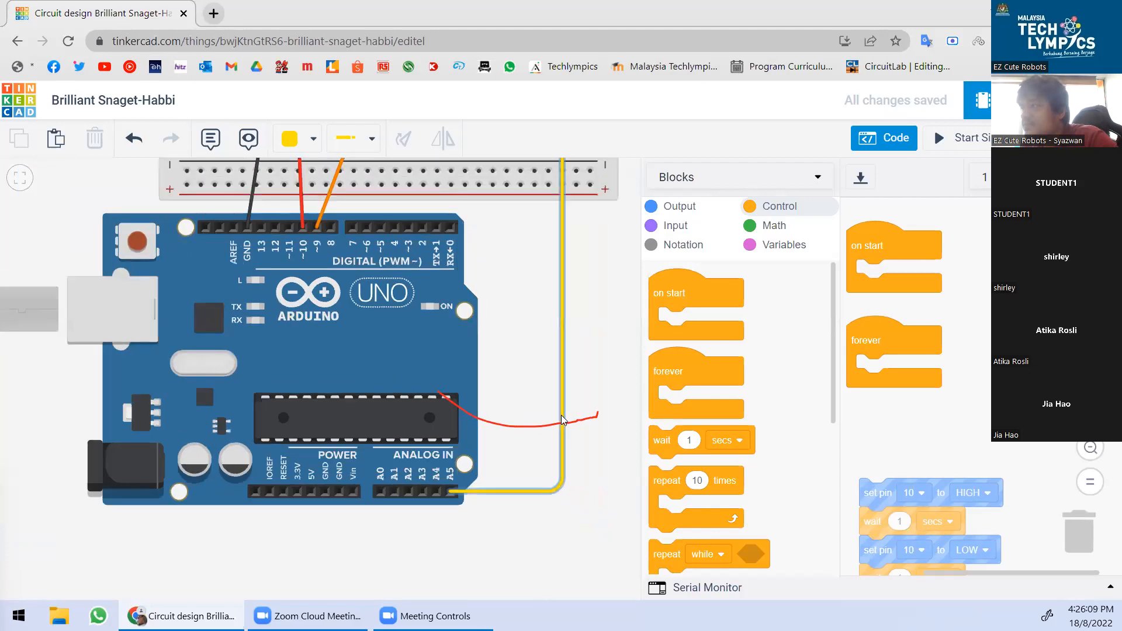
{"action": "scroll", "coordinate": [543, 459], "scroll_direction": "down", "scroll_amount": 3}
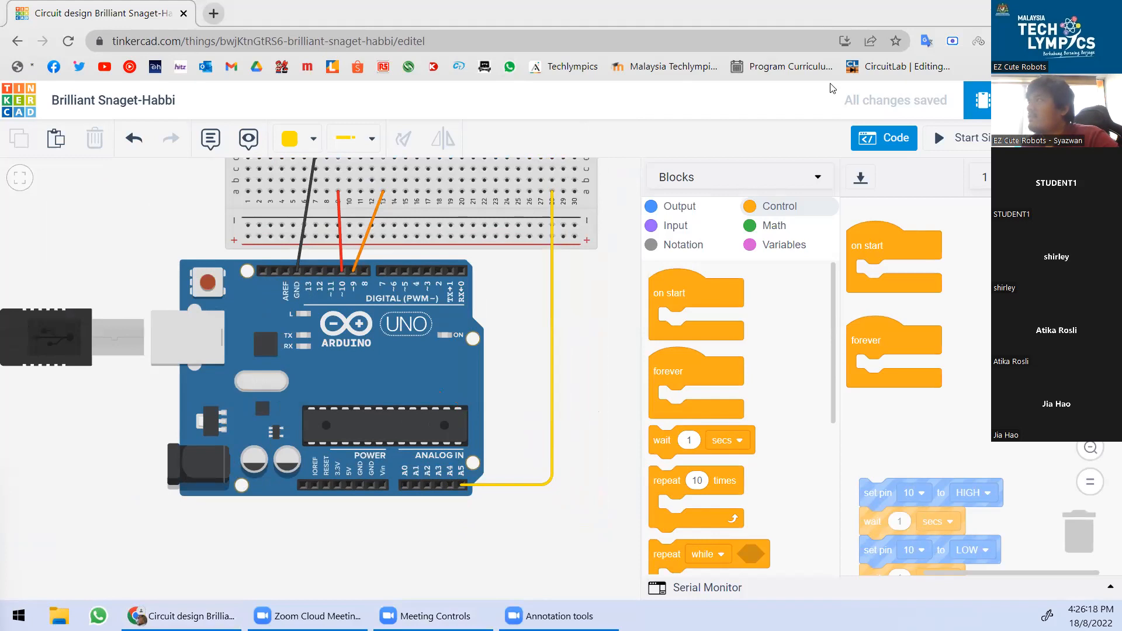
{"action": "scroll", "coordinate": [469, 490], "scroll_direction": "up", "scroll_amount": 1}
{"action": "scroll", "coordinate": [468, 489], "scroll_direction": "up", "scroll_amount": 1}
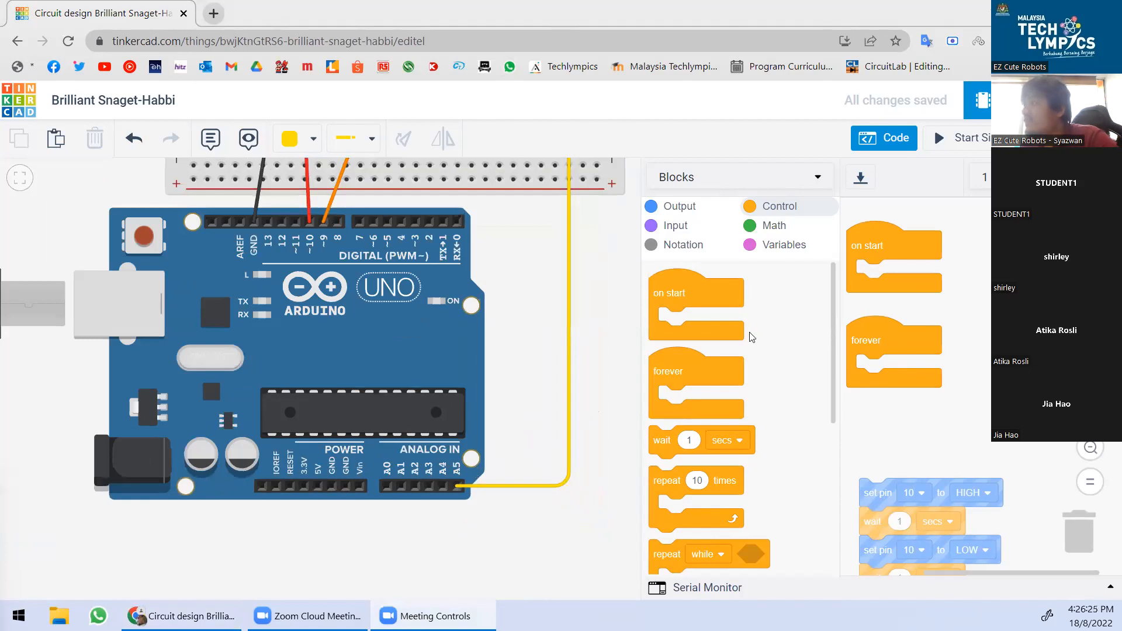
{"action": "scroll", "coordinate": [749, 325], "scroll_direction": "down", "scroll_amount": 2}
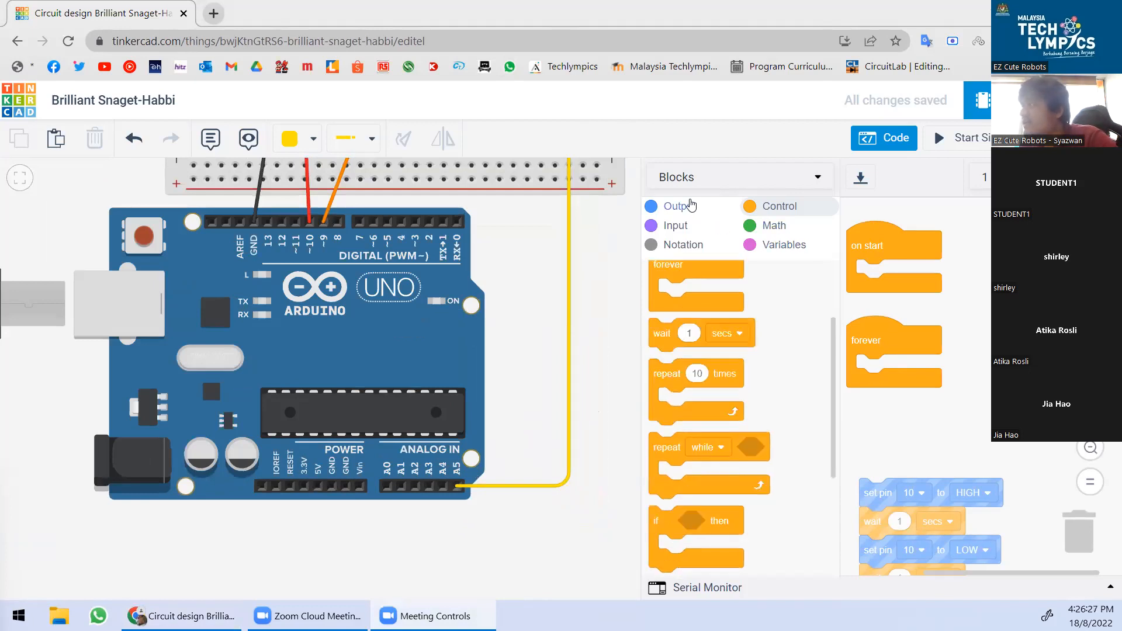
Add a set pin A5 to HIGH block inside on start.
{"action": "left_click", "coordinate": [680, 211]}
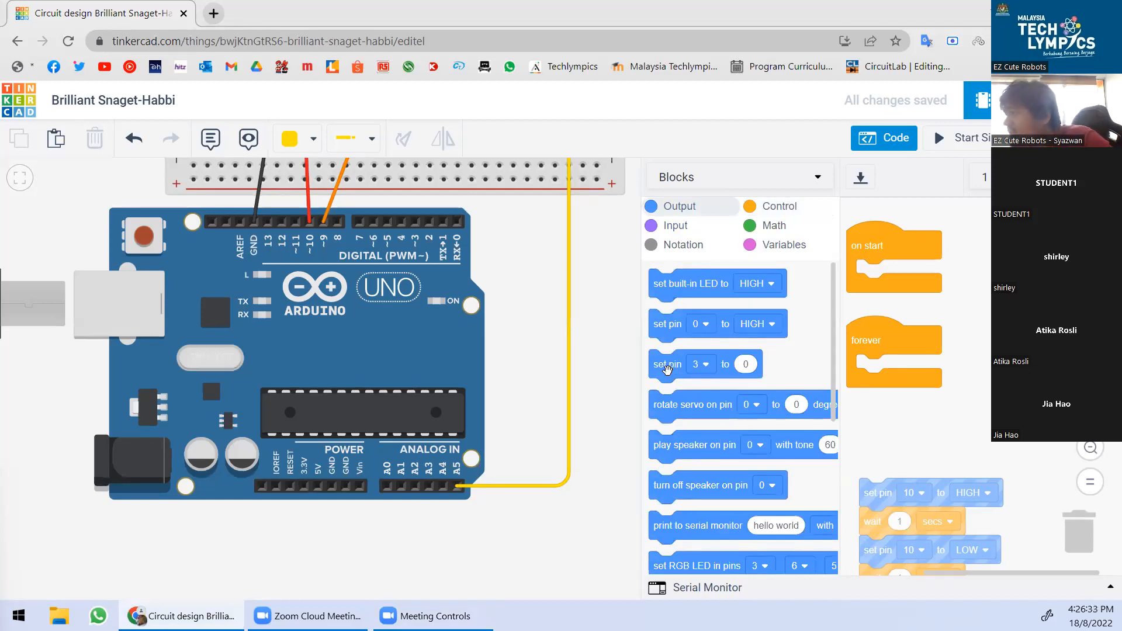
{"action": "left_click_drag", "start_coordinate": [673, 325], "coordinate": [870, 278]}
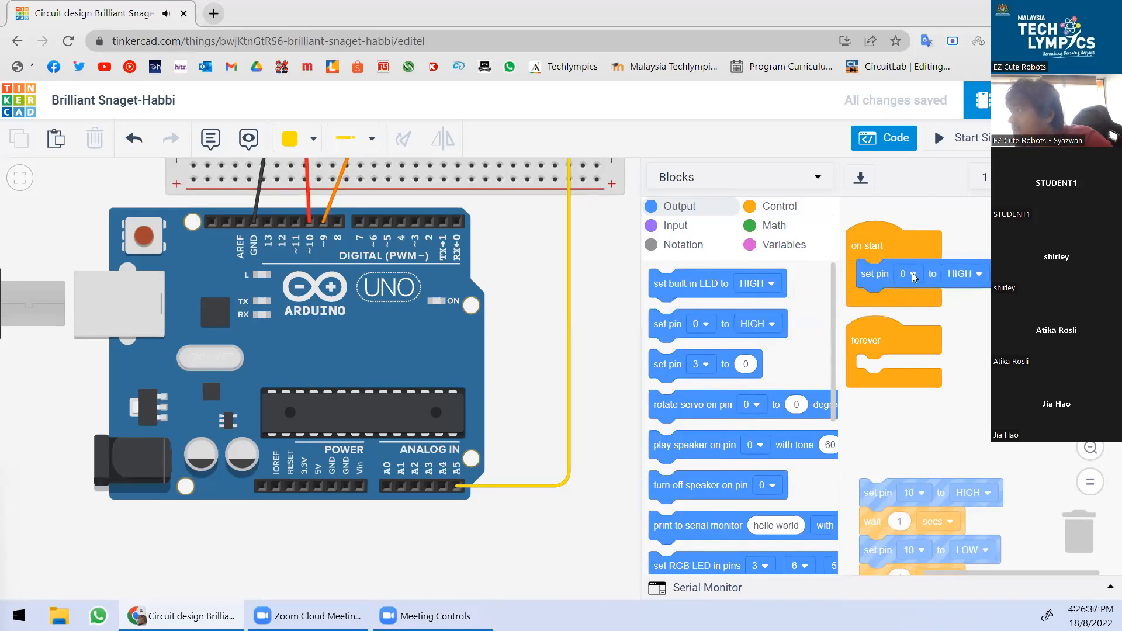
{"action": "scroll", "coordinate": [462, 472], "scroll_direction": "up", "scroll_amount": 3}
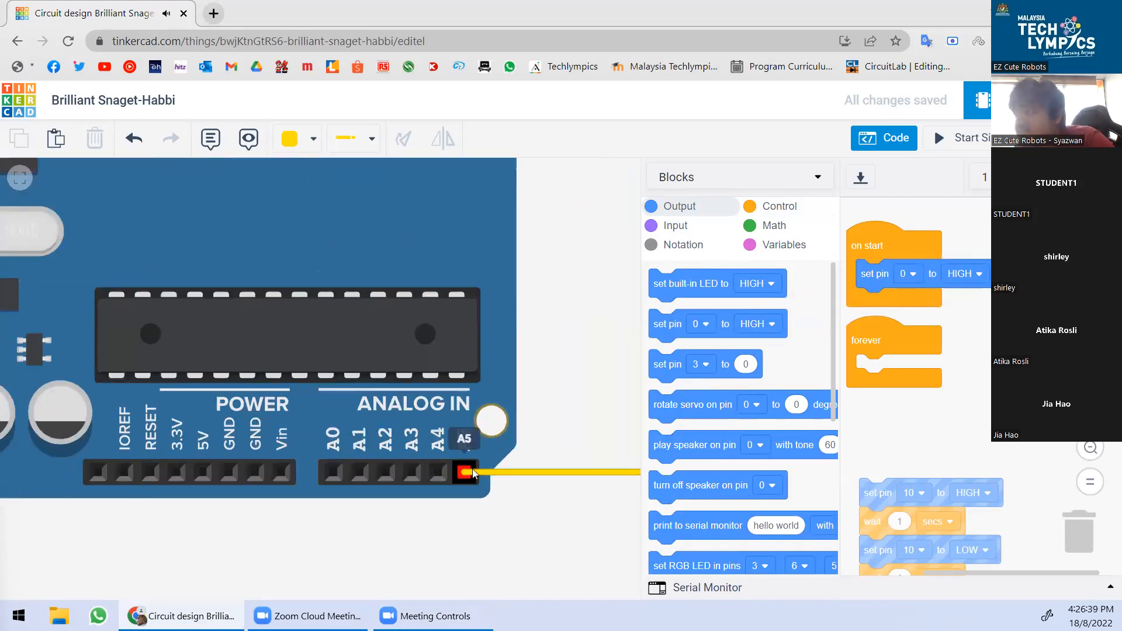
{"action": "left_click", "coordinate": [909, 273]}
{"action": "scroll", "coordinate": [875, 383], "scroll_direction": "down", "scroll_amount": 2}
{"action": "scroll", "coordinate": [875, 378], "scroll_direction": "down", "scroll_amount": 1}
{"action": "left_click", "coordinate": [889, 527]}
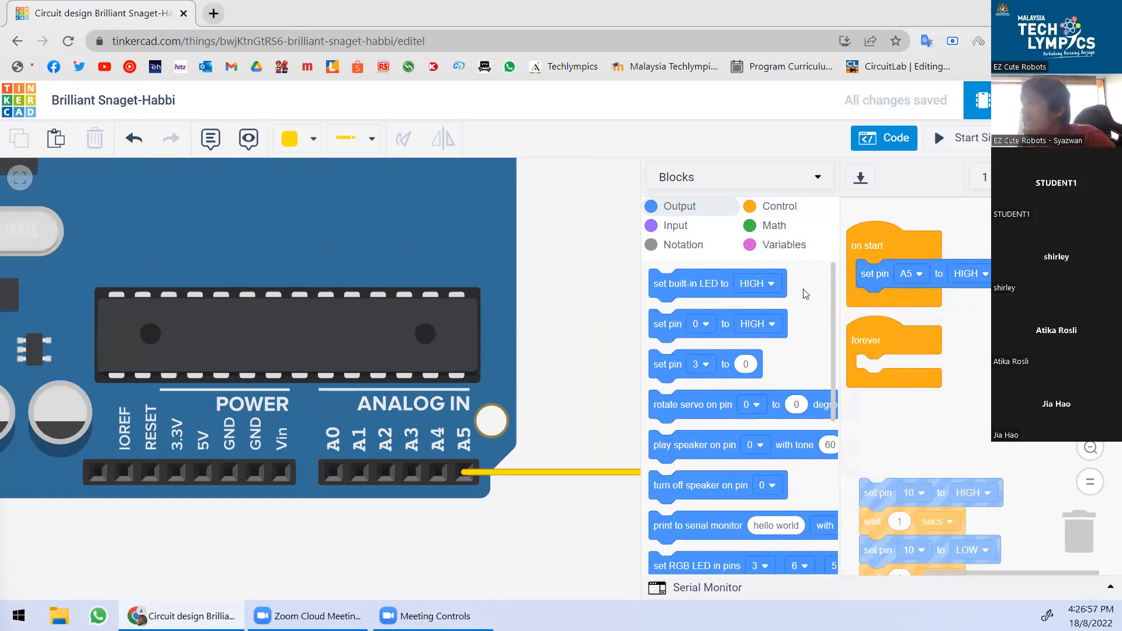
{"action": "left_click", "coordinate": [775, 209]}
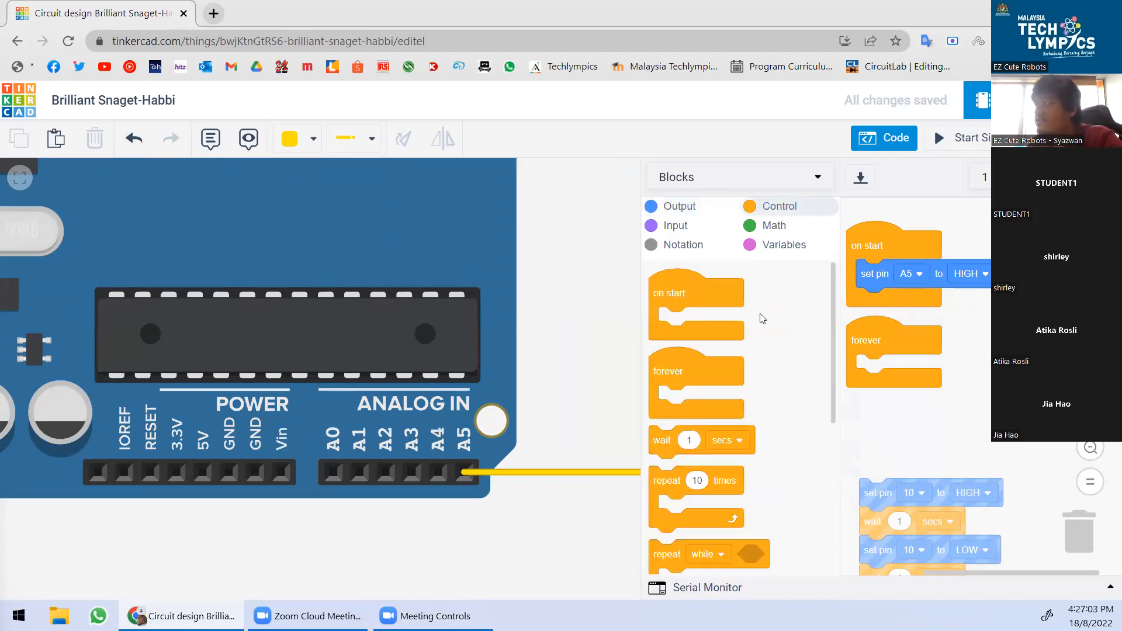
Drop an if…then block with a blank condition into the forever loop.
{"action": "scroll", "coordinate": [777, 345], "scroll_direction": "down", "scroll_amount": 5}
{"action": "scroll", "coordinate": [777, 345], "scroll_direction": "up", "scroll_amount": 2}
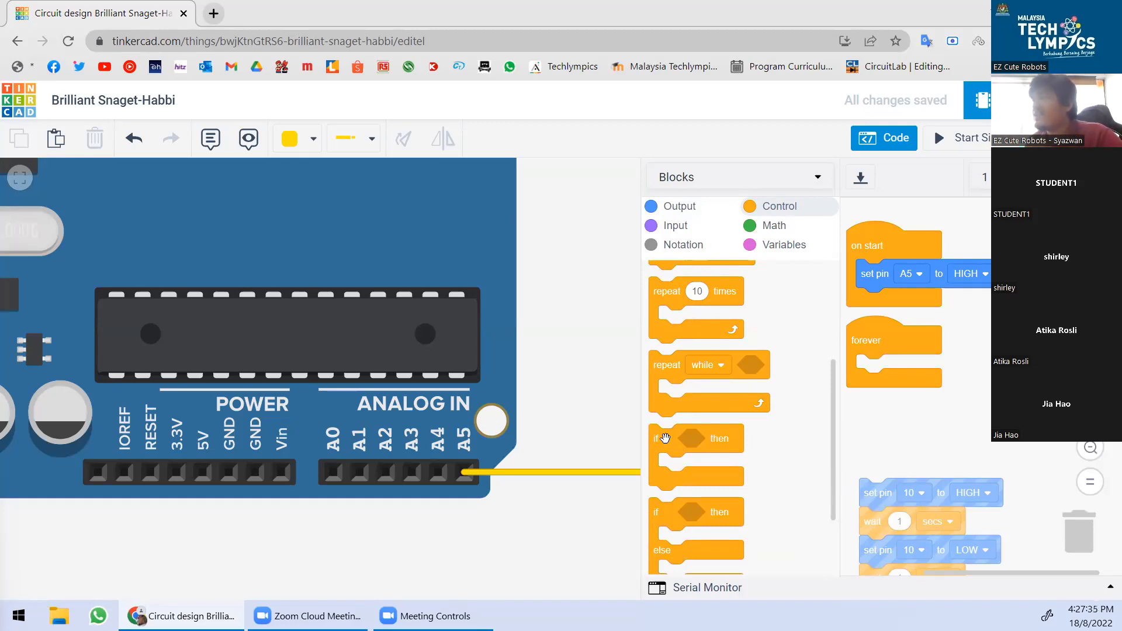
{"action": "left_click_drag", "start_coordinate": [665, 438], "coordinate": [879, 371]}
{"action": "scroll", "coordinate": [990, 393], "scroll_direction": "up", "scroll_amount": 3}
{"action": "scroll", "coordinate": [944, 401], "scroll_direction": "down", "scroll_amount": 1}
{"action": "scroll", "coordinate": [942, 388], "scroll_direction": "up", "scroll_amount": 1, "text": "ctrl"}
{"action": "scroll", "coordinate": [986, 367], "scroll_direction": "down", "scroll_amount": 1}
{"action": "scroll", "coordinate": [985, 370], "scroll_direction": "down", "scroll_amount": 1}
{"action": "scroll", "coordinate": [981, 374], "scroll_direction": "up", "scroll_amount": 2}
{"action": "left_click_drag", "start_coordinate": [993, 378], "coordinate": [1036, 372]}
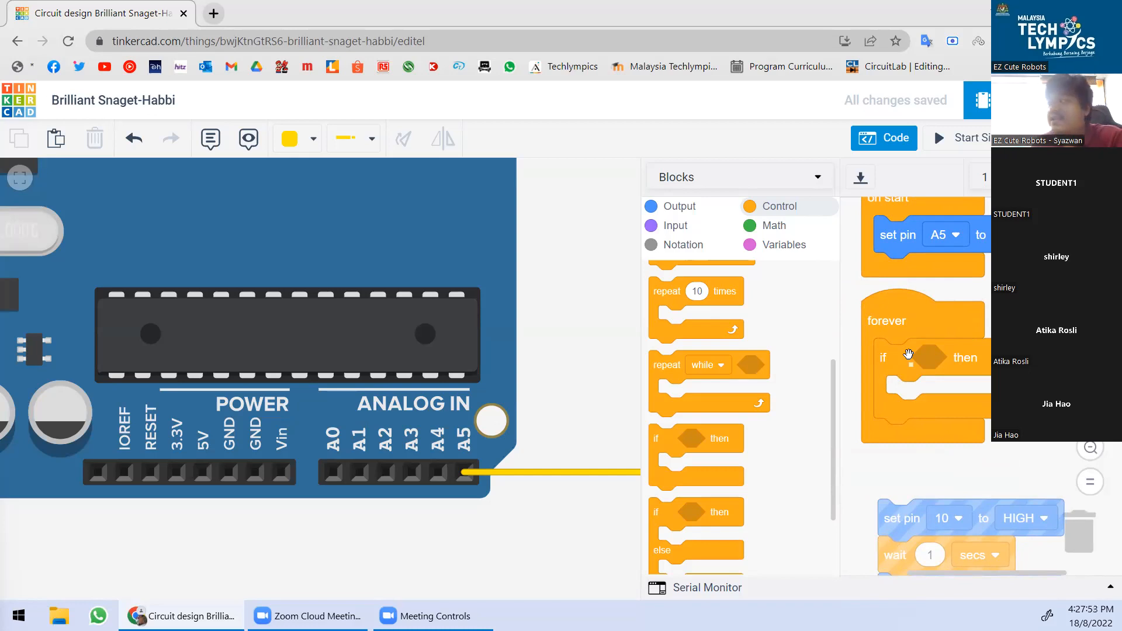
{"action": "scroll", "coordinate": [935, 402], "scroll_direction": "down", "scroll_amount": 3}
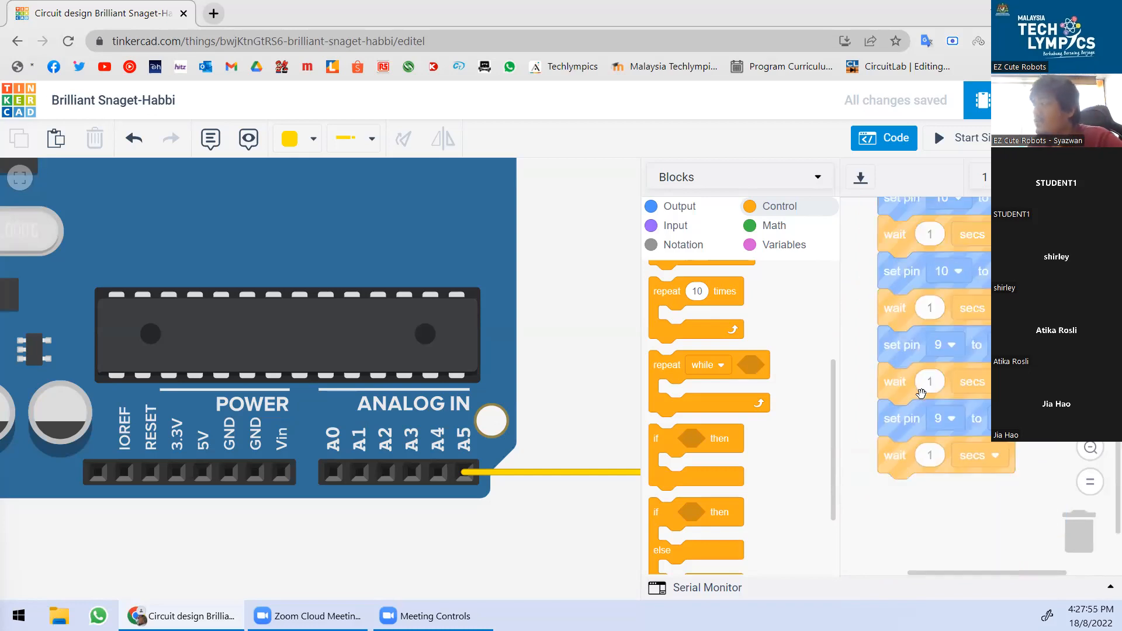
{"action": "scroll", "coordinate": [923, 396], "scroll_direction": "up", "scroll_amount": 3}
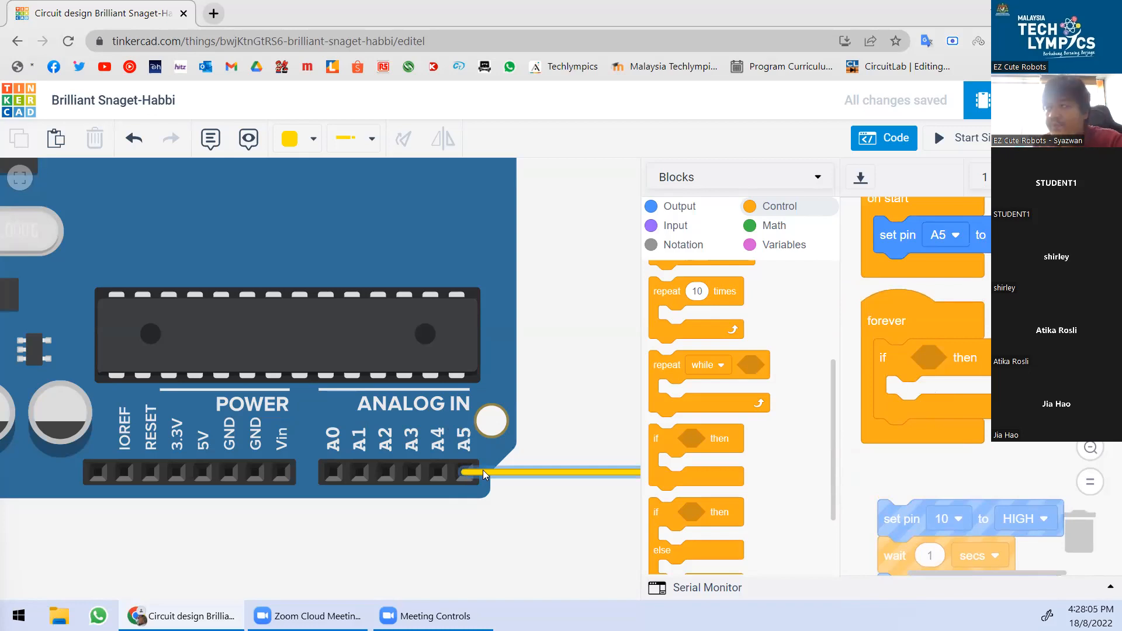
{"action": "scroll", "coordinate": [771, 379], "scroll_direction": "up", "scroll_amount": 3}
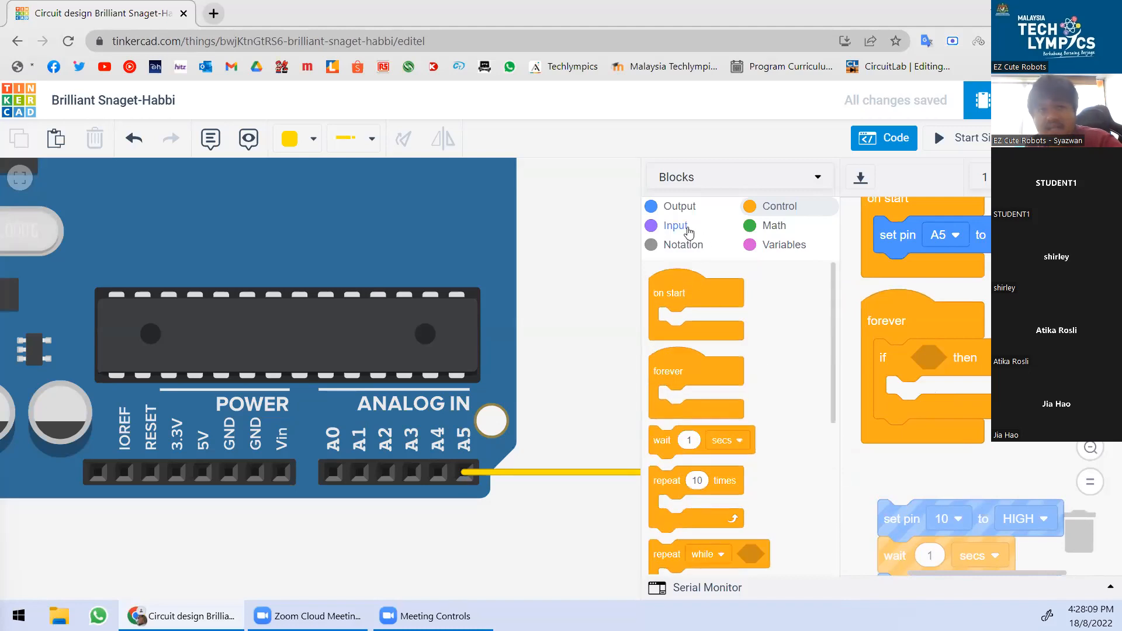
Drop a less-than comparison with first value 1 into the if block's condition slot.
{"action": "left_click", "coordinate": [773, 228]}
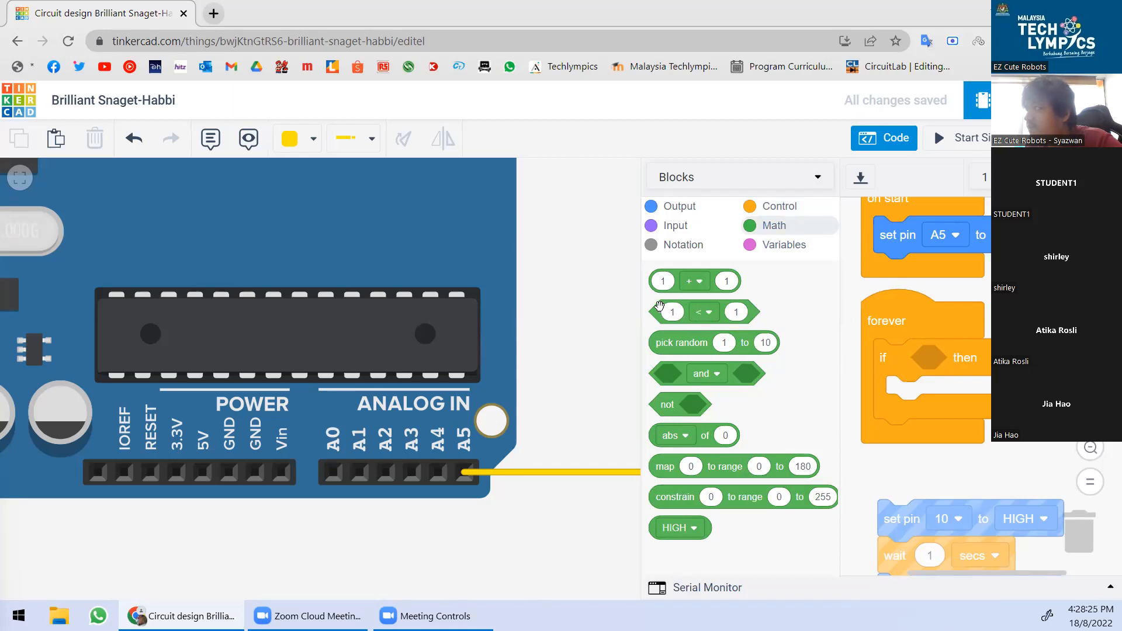
{"action": "left_click_drag", "start_coordinate": [689, 313], "coordinate": [944, 356]}
{"action": "scroll", "coordinate": [893, 331], "scroll_direction": "down", "scroll_amount": 3}
{"action": "scroll", "coordinate": [892, 332], "scroll_direction": "up", "scroll_amount": 3}
{"action": "left_click", "coordinate": [979, 355]}
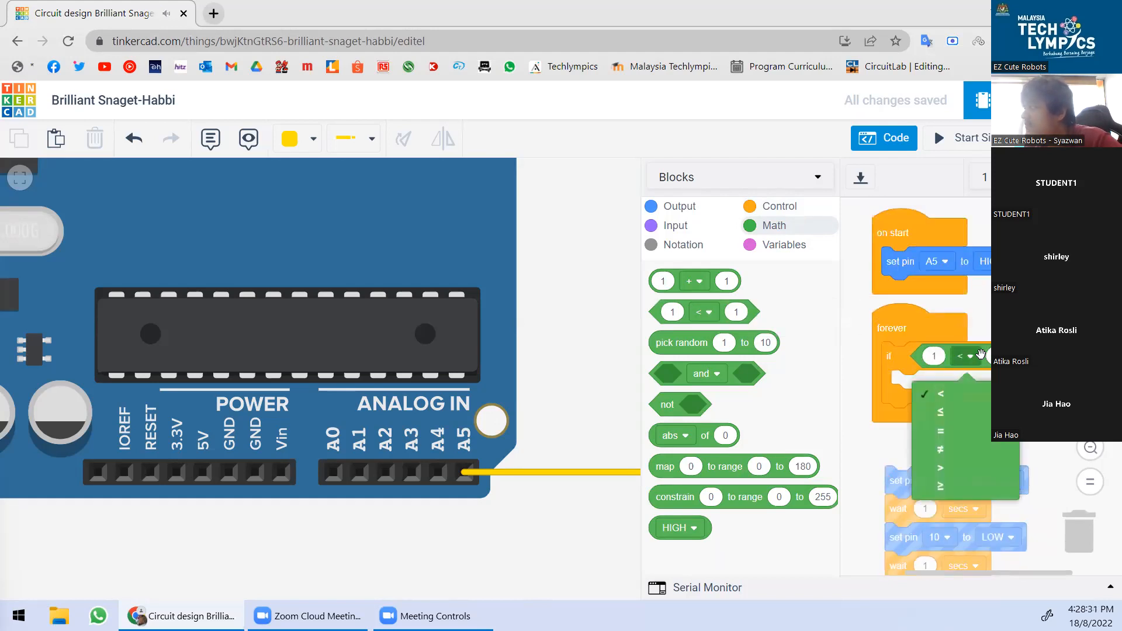
{"action": "left_click", "coordinate": [982, 351]}
{"action": "left_click", "coordinate": [934, 356]}
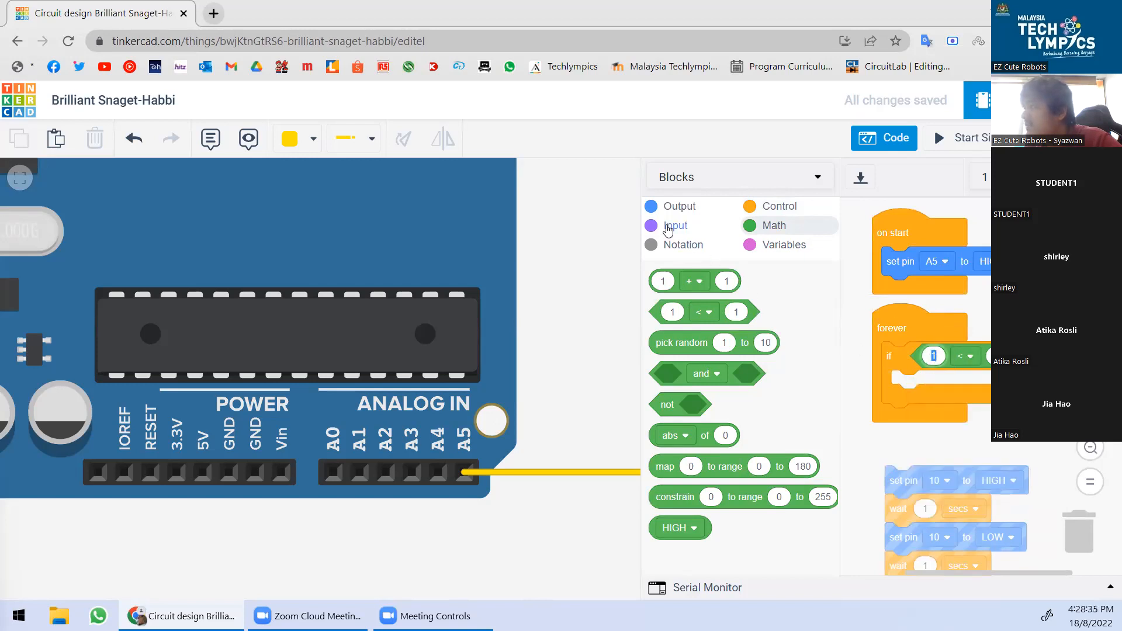
{"action": "left_click", "coordinate": [947, 357]}
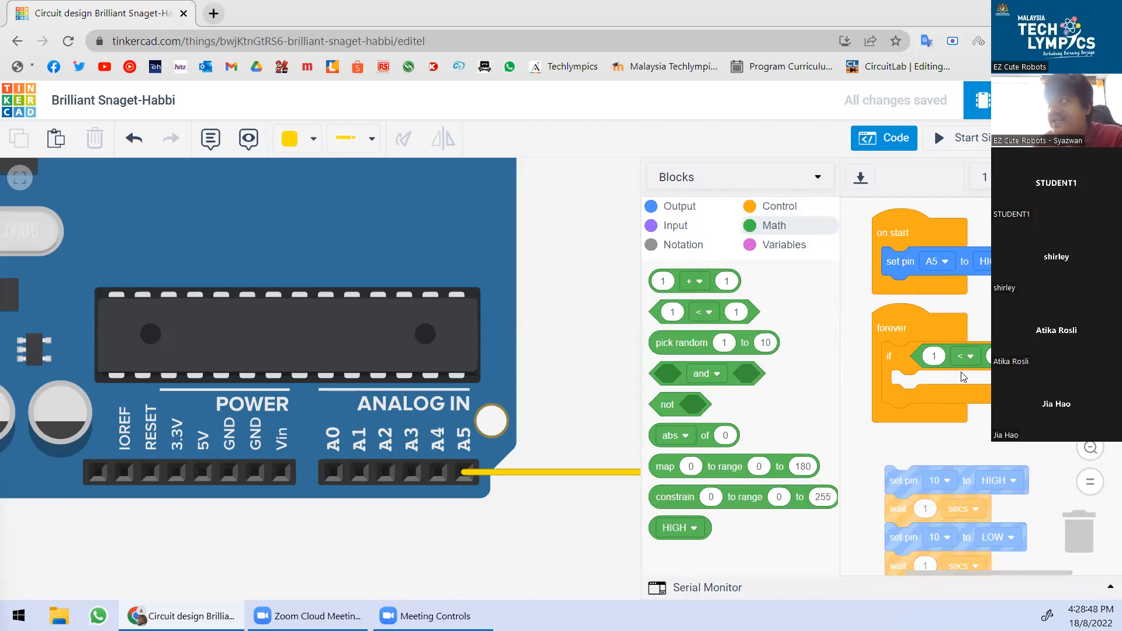
{"action": "left_click", "coordinate": [677, 226]}
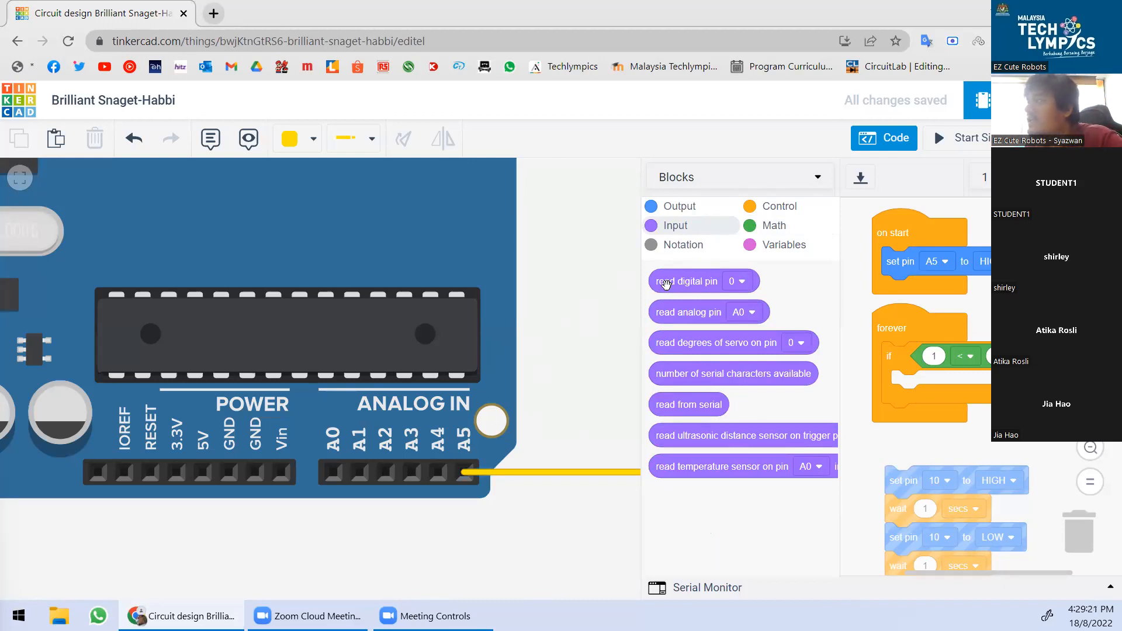
Fill the comparison's left slot with 'read digital pin A5' and switch the operator to '='.
{"action": "left_click_drag", "start_coordinate": [666, 282], "coordinate": [943, 363]}
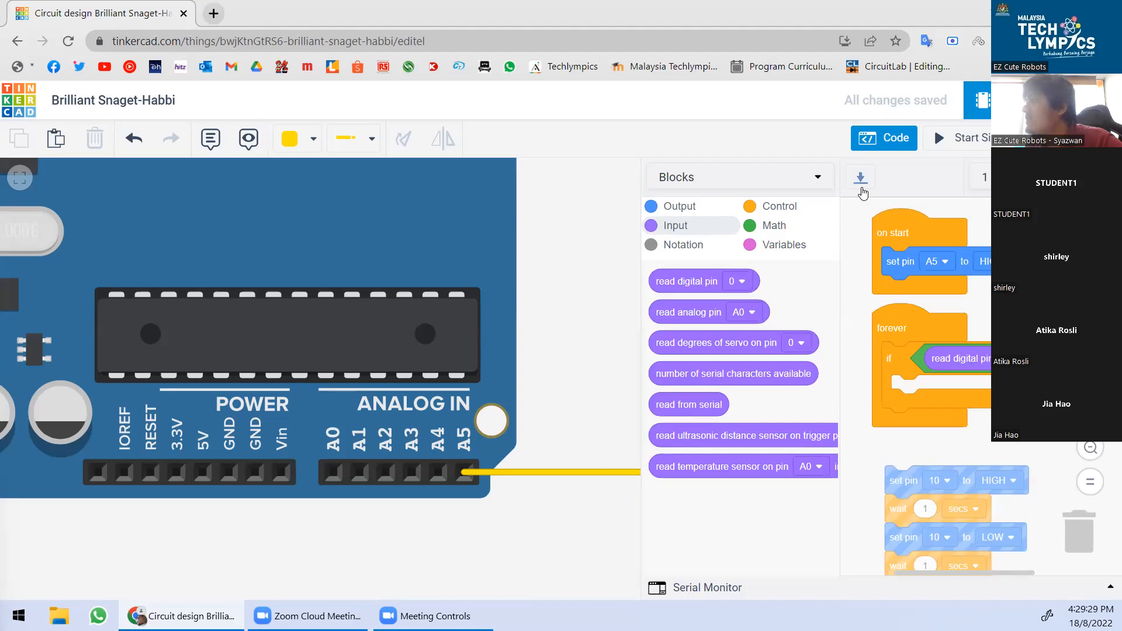
{"action": "left_click_drag", "start_coordinate": [1046, 316], "coordinate": [1006, 319]}
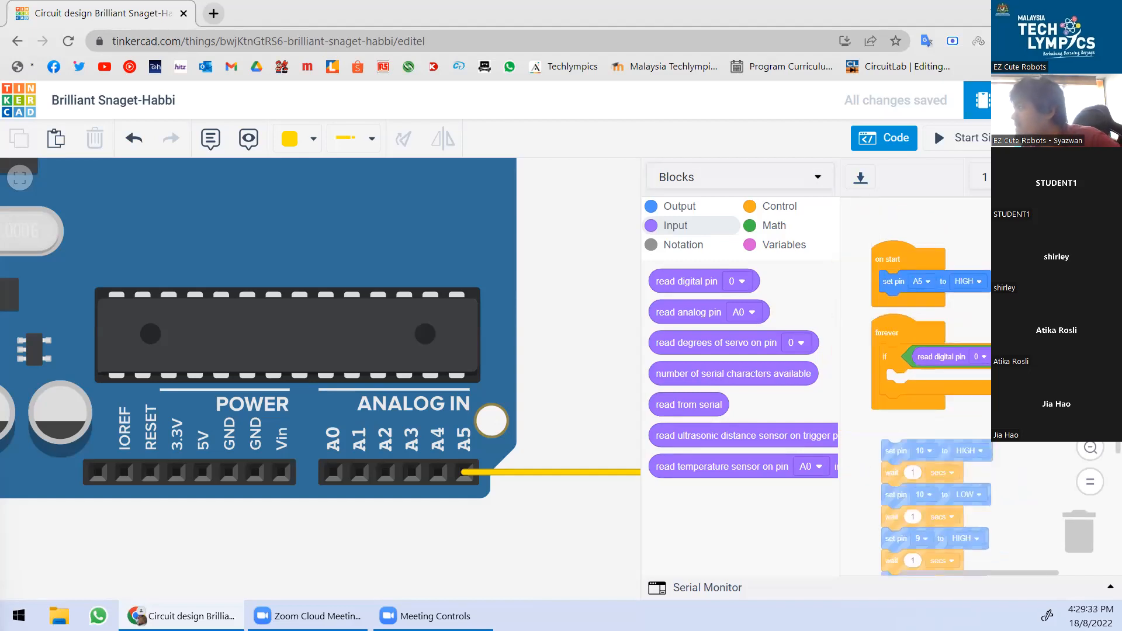
{"action": "left_click_drag", "start_coordinate": [1030, 305], "coordinate": [1005, 280]}
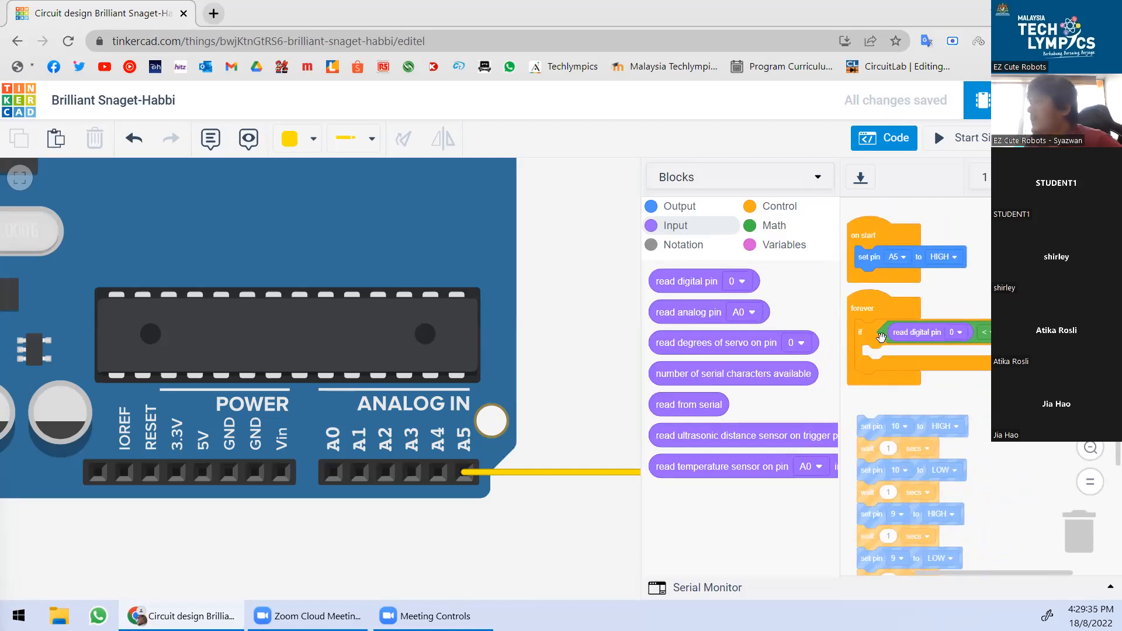
{"action": "left_click", "coordinate": [956, 334]}
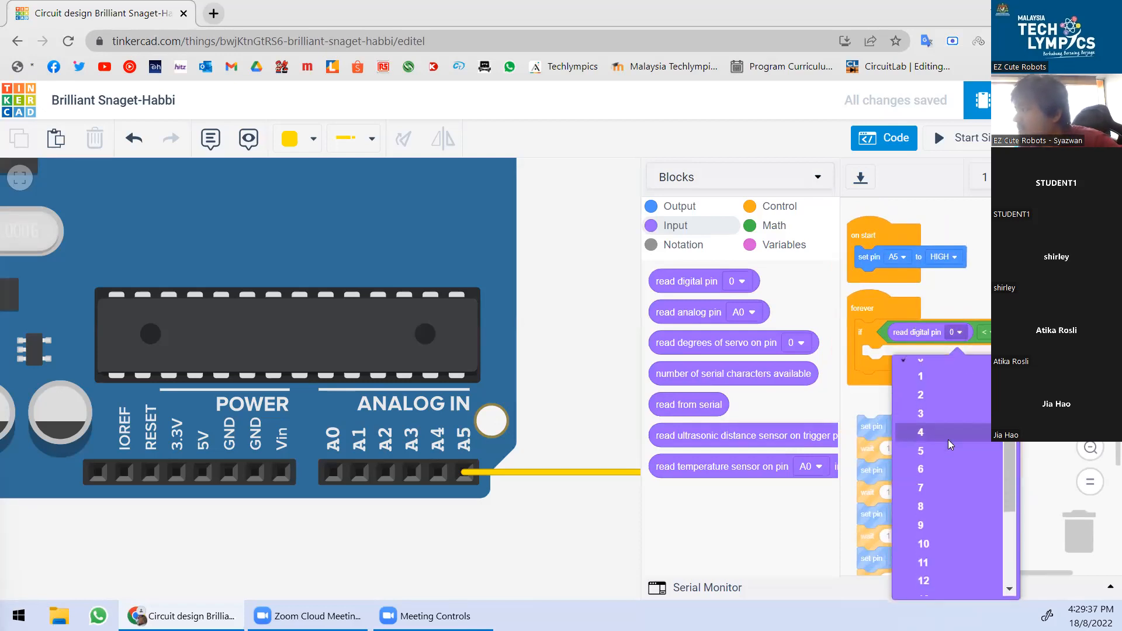
{"action": "scroll", "coordinate": [948, 439], "scroll_direction": "down", "scroll_amount": 3}
{"action": "left_click", "coordinate": [934, 587]}
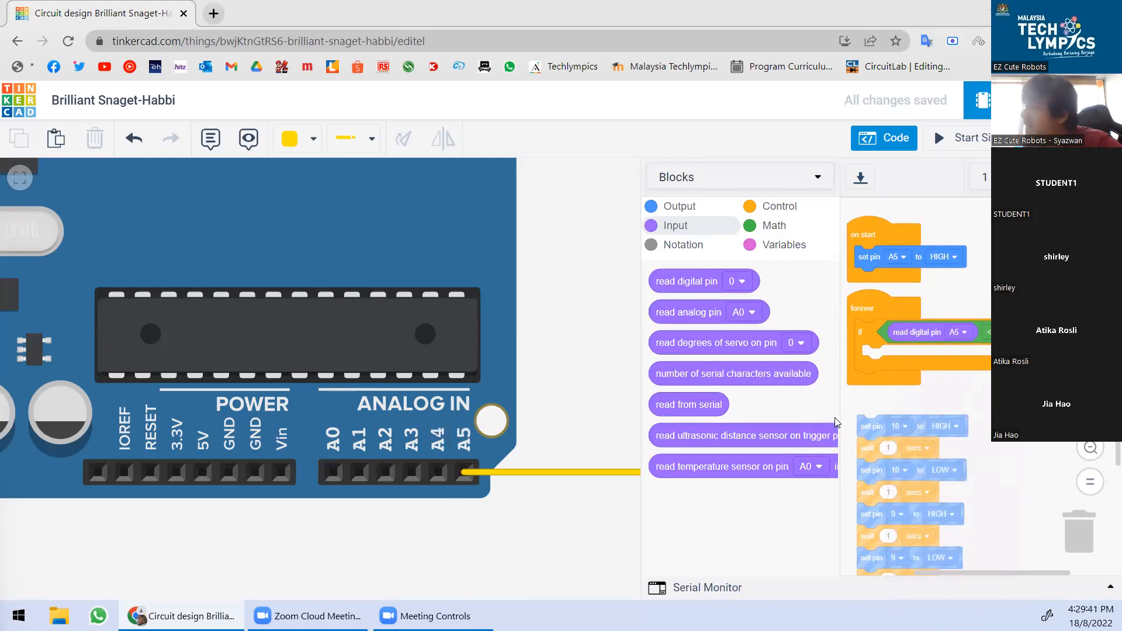
{"action": "left_click", "coordinate": [987, 331]}
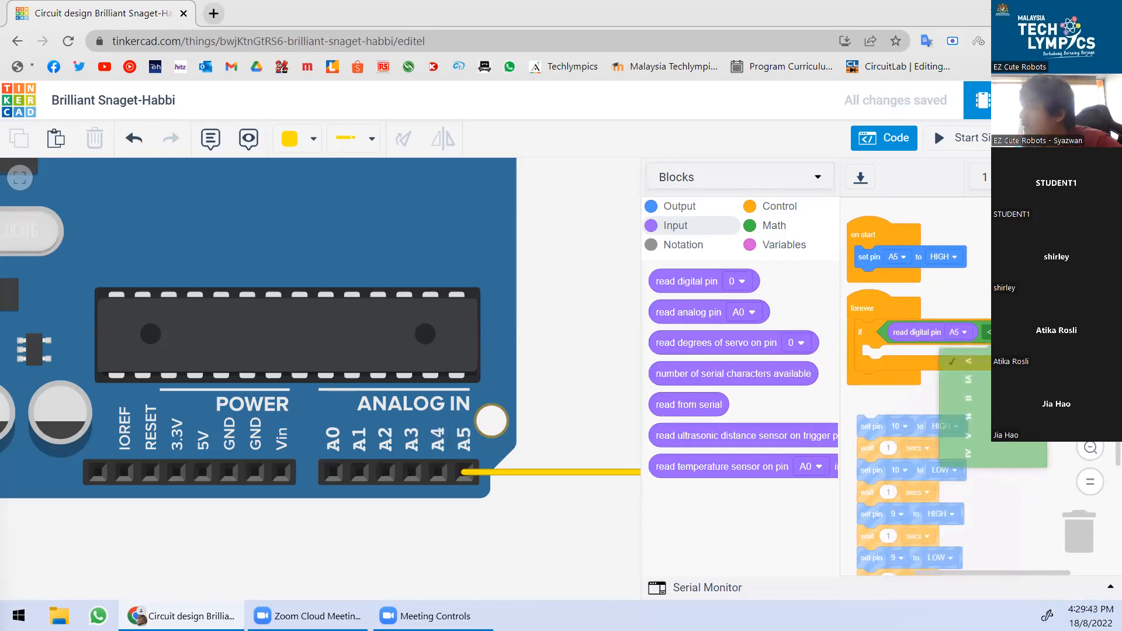
{"action": "left_click", "coordinate": [973, 402]}
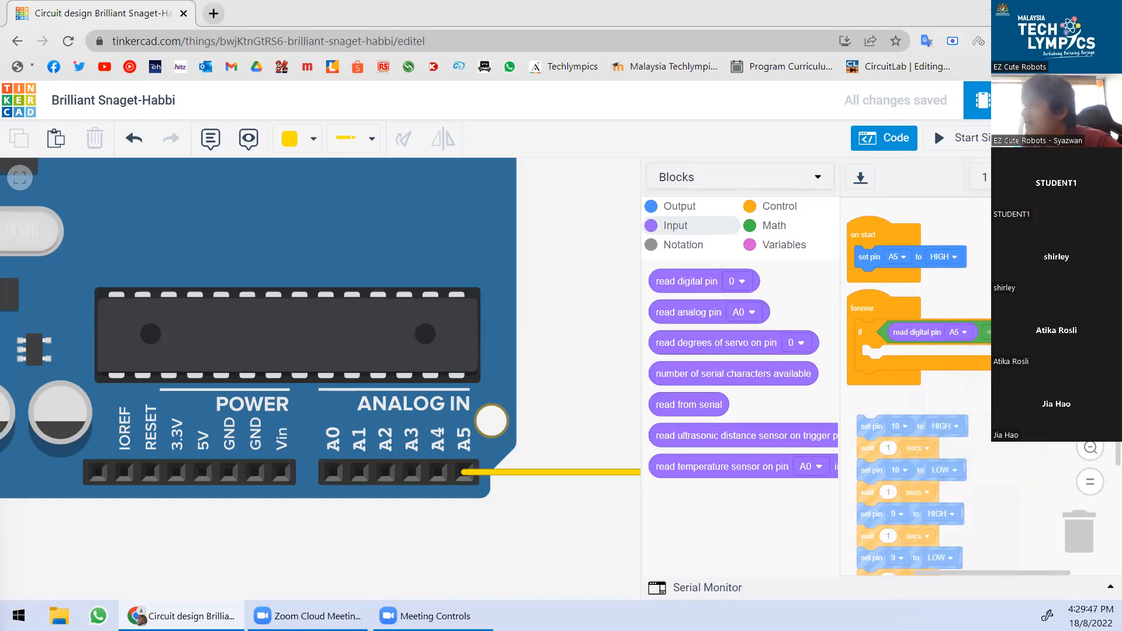
{"action": "left_click", "coordinate": [774, 225]}
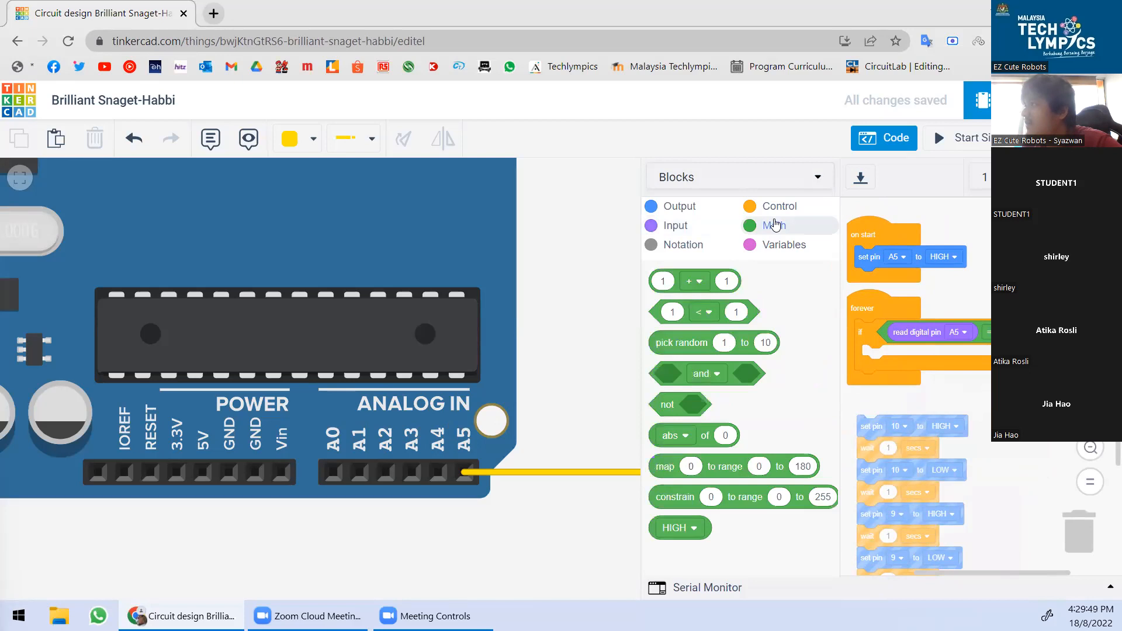
Set the comparison's right side to HIGH.
{"action": "left_click_drag", "start_coordinate": [689, 521], "coordinate": [1031, 334]}
{"action": "left_click", "coordinate": [1030, 333]}
{"action": "left_click", "coordinate": [1019, 387]}
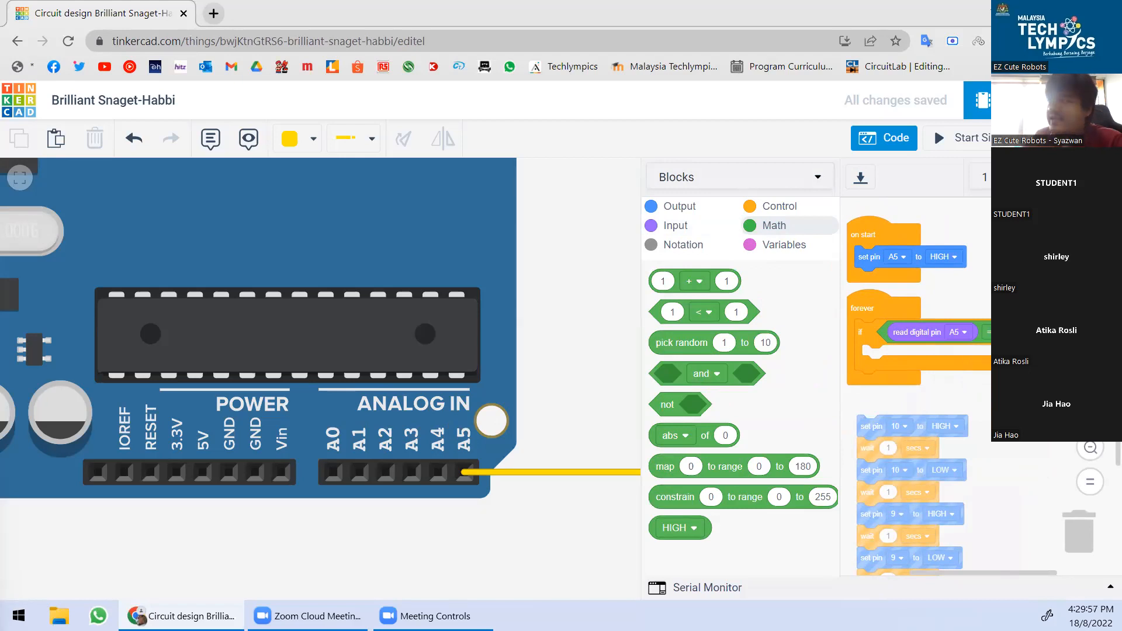
Move the pin 10 and pin 9 blink stack inside the 'if … then' block.
{"action": "mouse_move", "coordinate": [877, 427]}
{"action": "left_mouse_down"}
{"action": "mouse_move", "coordinate": [914, 336]}
{"action": "mouse_move", "coordinate": [922, 399]}
{"action": "mouse_move", "coordinate": [882, 357]}
{"action": "left_mouse_up"}
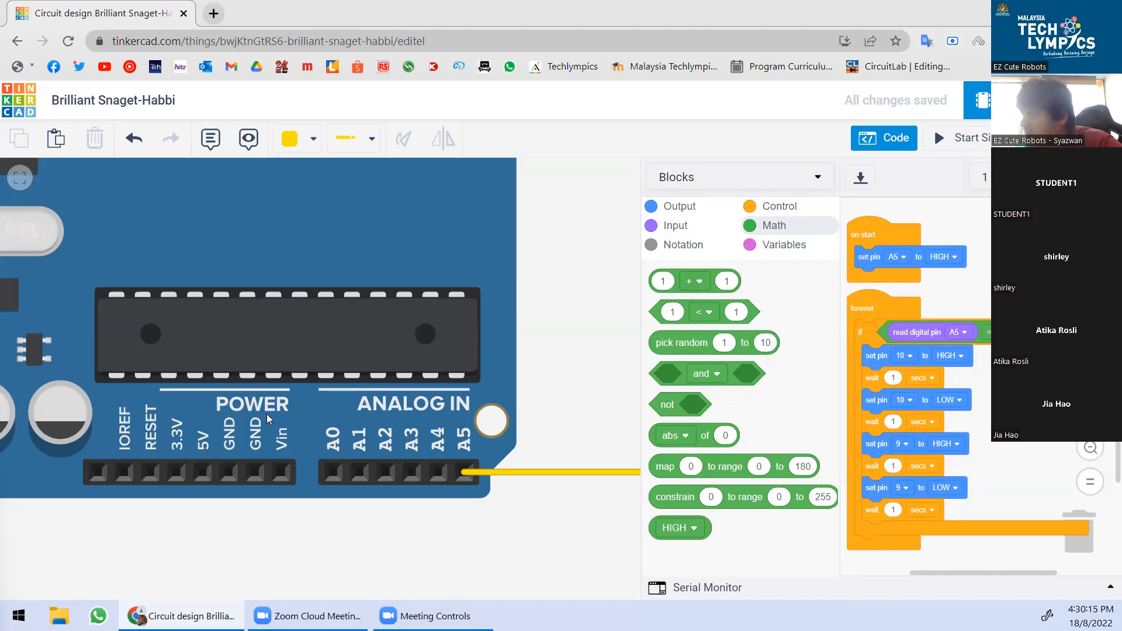
{"action": "scroll", "coordinate": [267, 413], "scroll_direction": "down", "scroll_amount": 6}
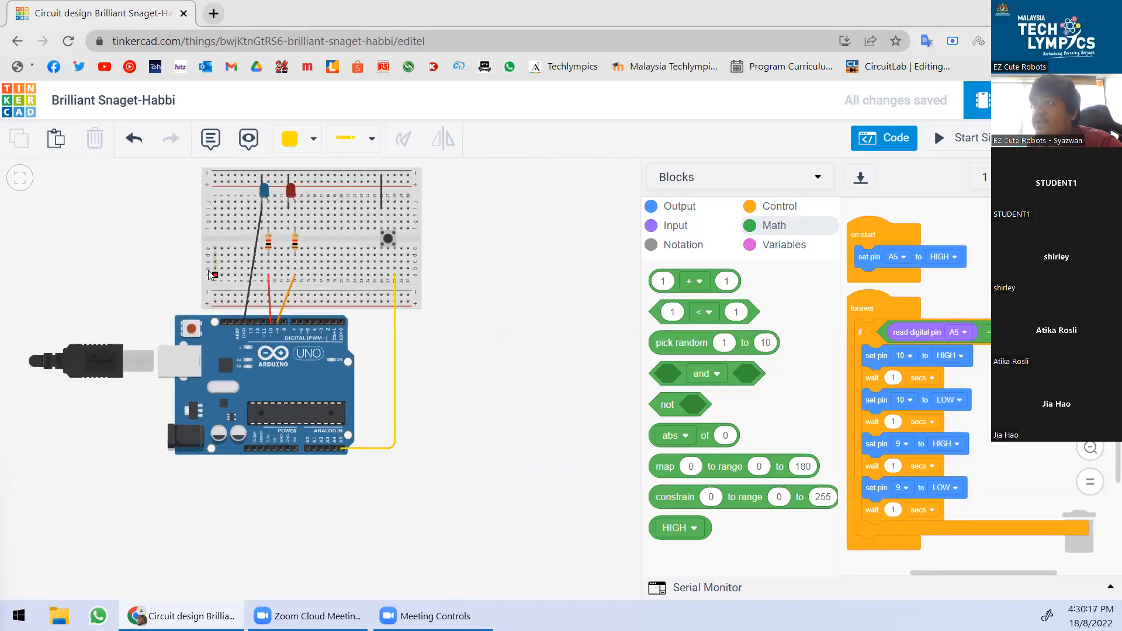
{"action": "scroll", "coordinate": [210, 274], "scroll_direction": "up", "scroll_amount": 1}
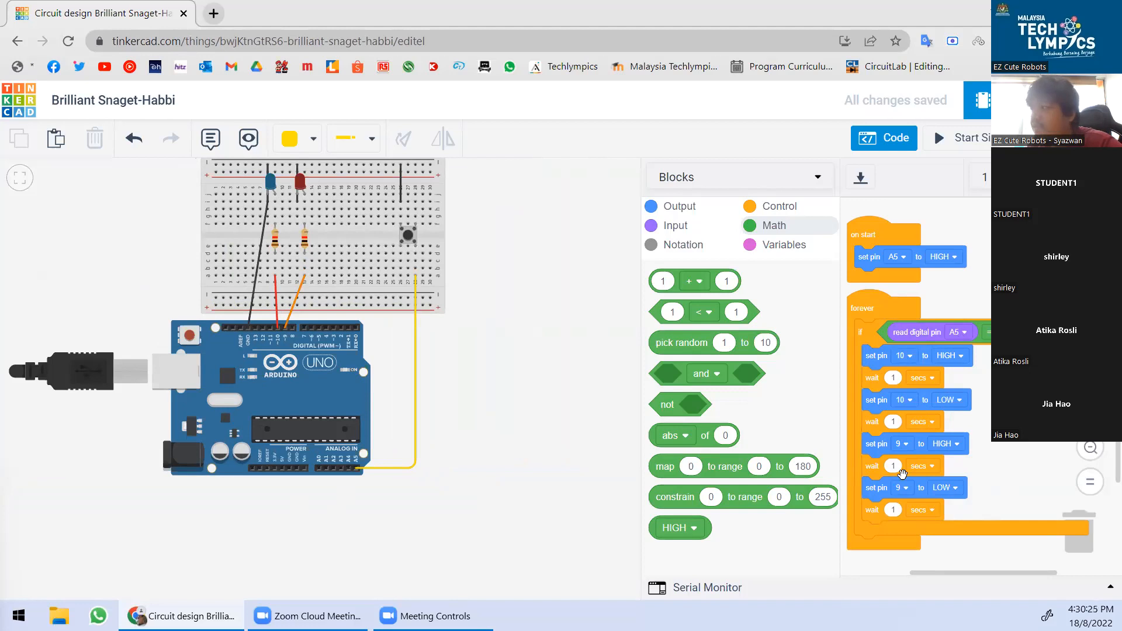
{"action": "scroll", "coordinate": [496, 408], "scroll_direction": "down", "scroll_amount": 1}
{"action": "scroll", "coordinate": [496, 407], "scroll_direction": "up", "scroll_amount": 2}
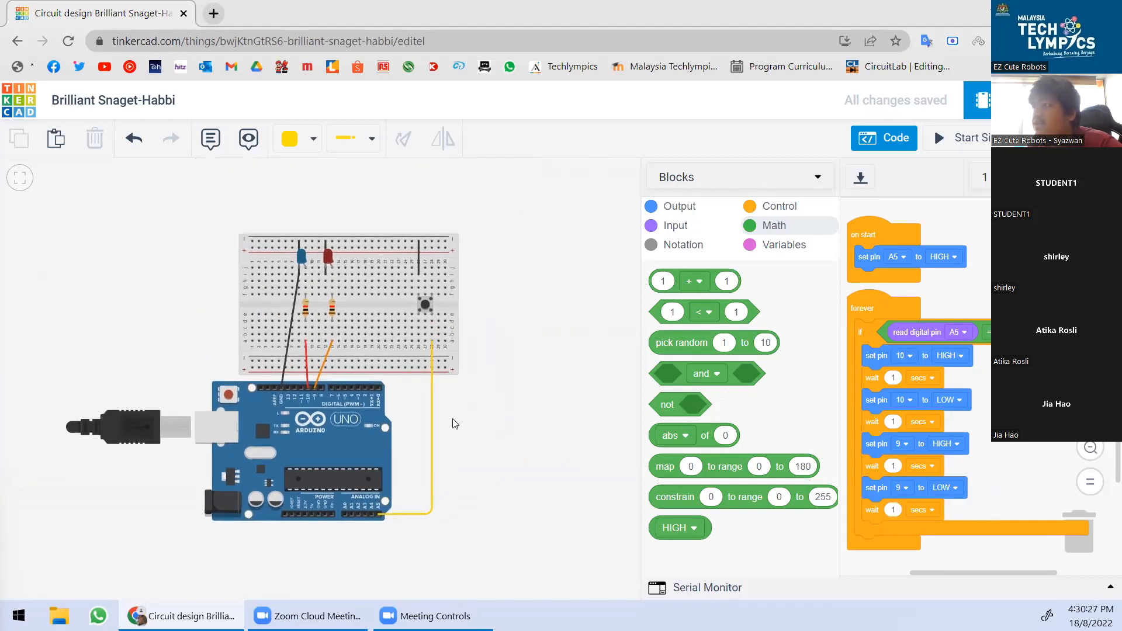
Run the simulation, press the pushbutton, and pan to see the Arduino, resistors and button.
{"action": "left_click", "coordinate": [974, 136]}
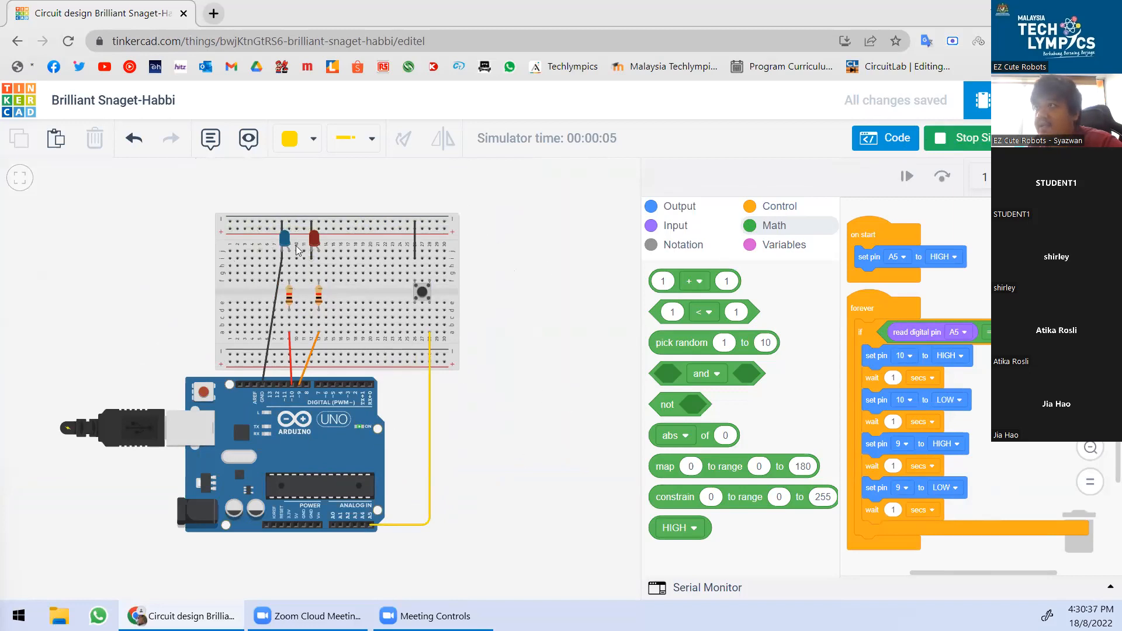
{"action": "left_click", "coordinate": [422, 294]}
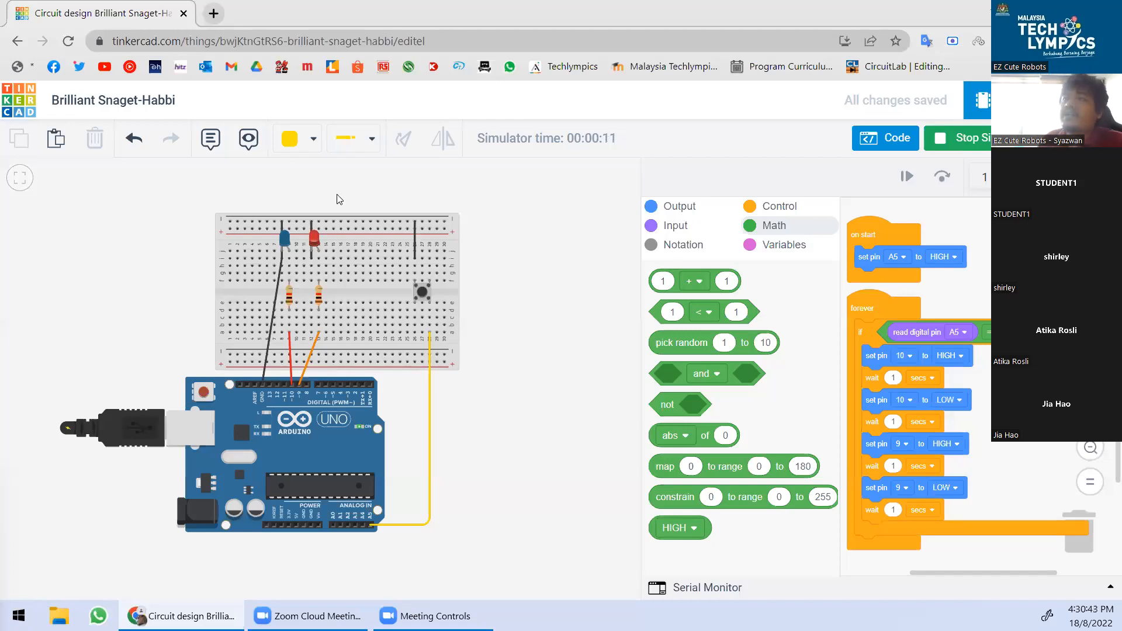
{"action": "scroll", "coordinate": [323, 236], "scroll_direction": "up", "scroll_amount": 5}
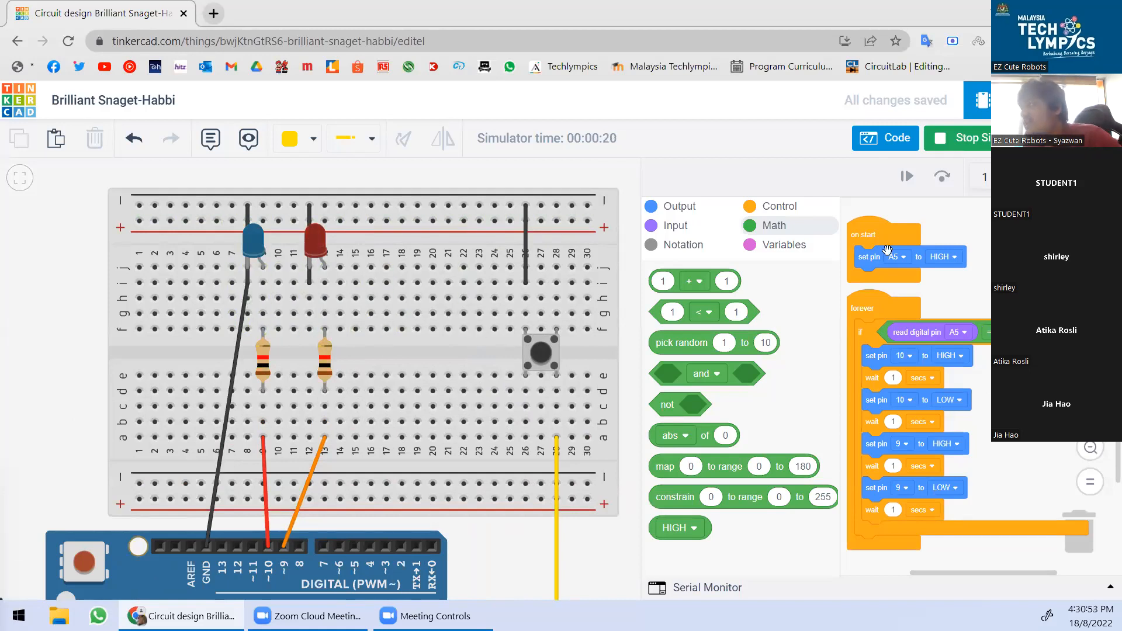
{"action": "scroll", "coordinate": [479, 297], "scroll_direction": "down", "scroll_amount": 2}
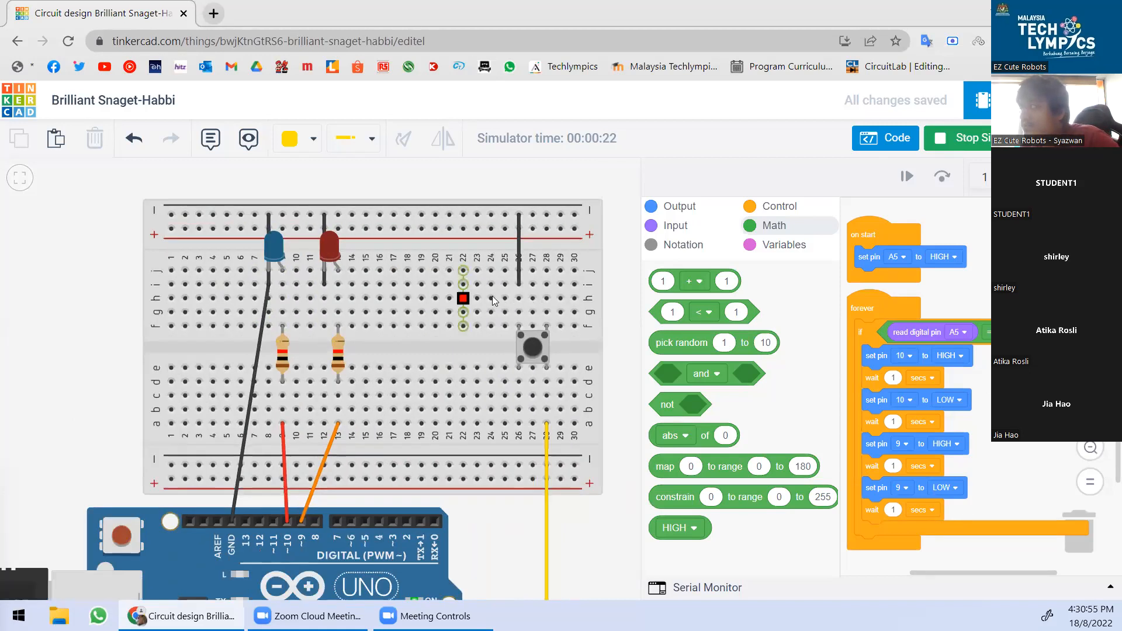
{"action": "left_click_drag", "start_coordinate": [493, 594], "coordinate": [516, 368]}
{"action": "mouse_move", "coordinate": [506, 442]}
{"action": "left_mouse_down"}
{"action": "mouse_move", "coordinate": [502, 430]}
{"action": "mouse_move", "coordinate": [485, 446]}
{"action": "left_mouse_up"}
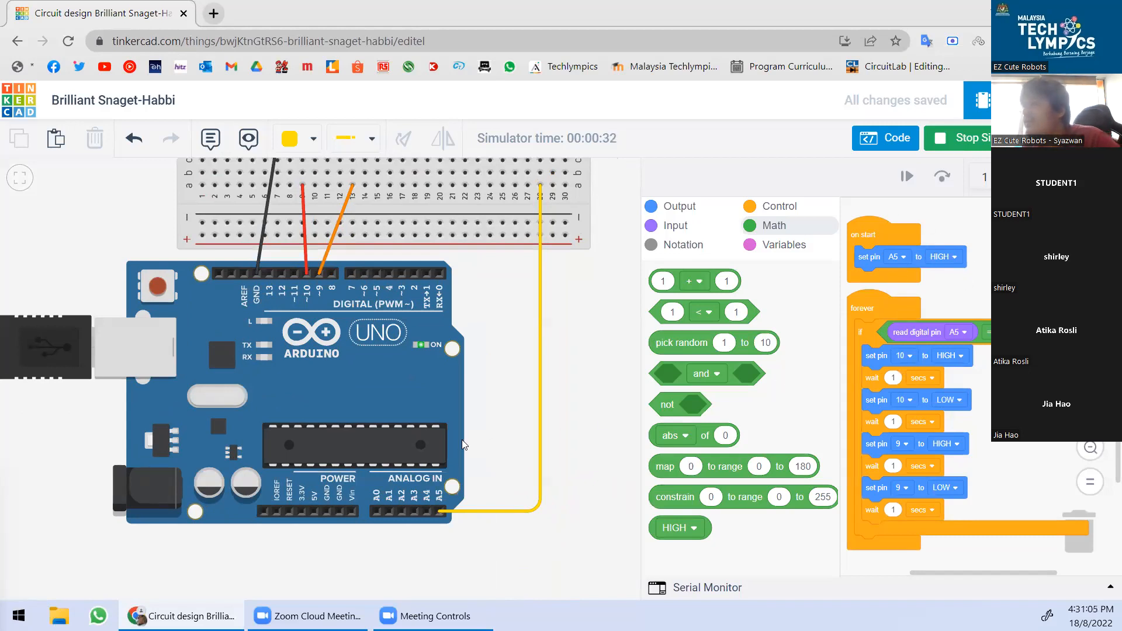
{"action": "left_click_drag", "start_coordinate": [508, 306], "coordinate": [520, 363]}
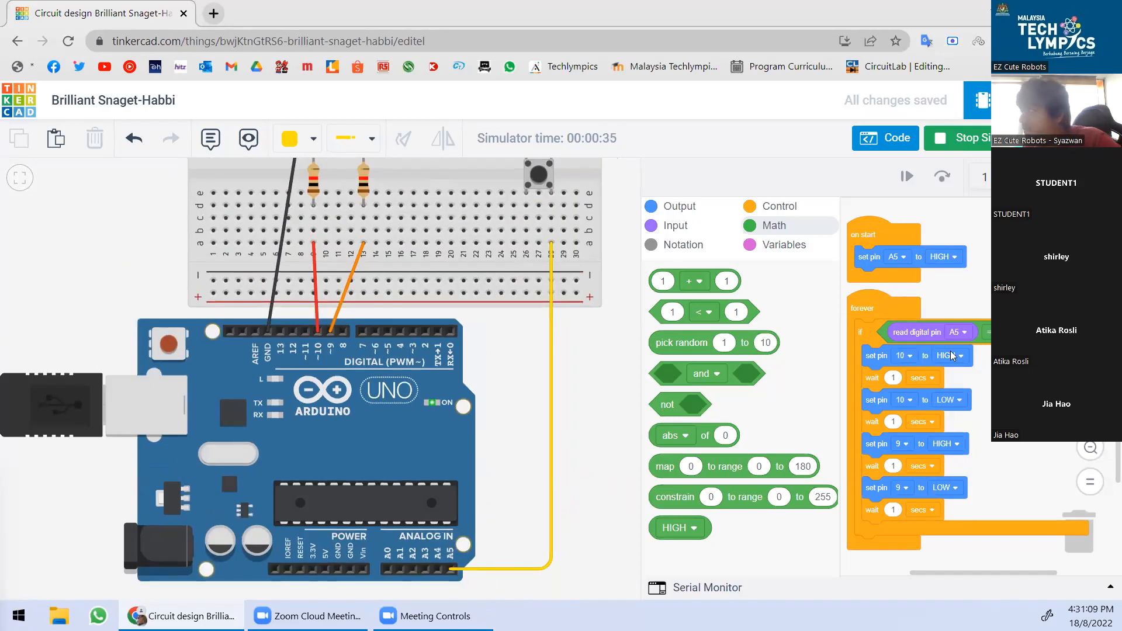
{"action": "scroll", "coordinate": [971, 334], "scroll_direction": "up", "scroll_amount": 3}
{"action": "scroll", "coordinate": [937, 418], "scroll_direction": "down", "scroll_amount": 4}
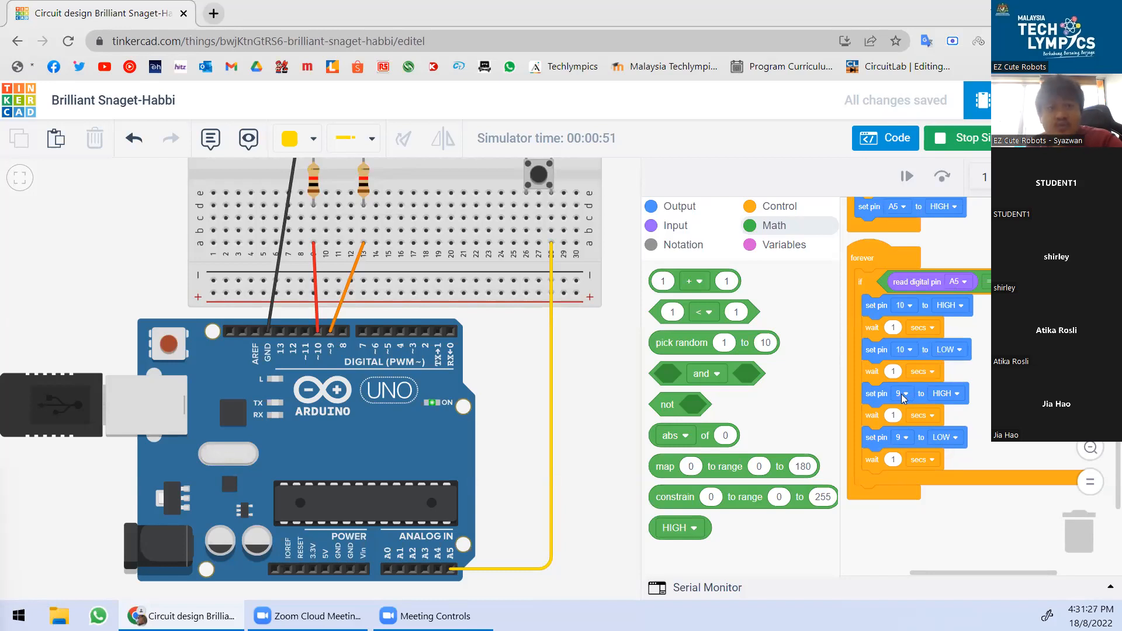
{"action": "scroll", "coordinate": [371, 435], "scroll_direction": "down", "scroll_amount": 3}
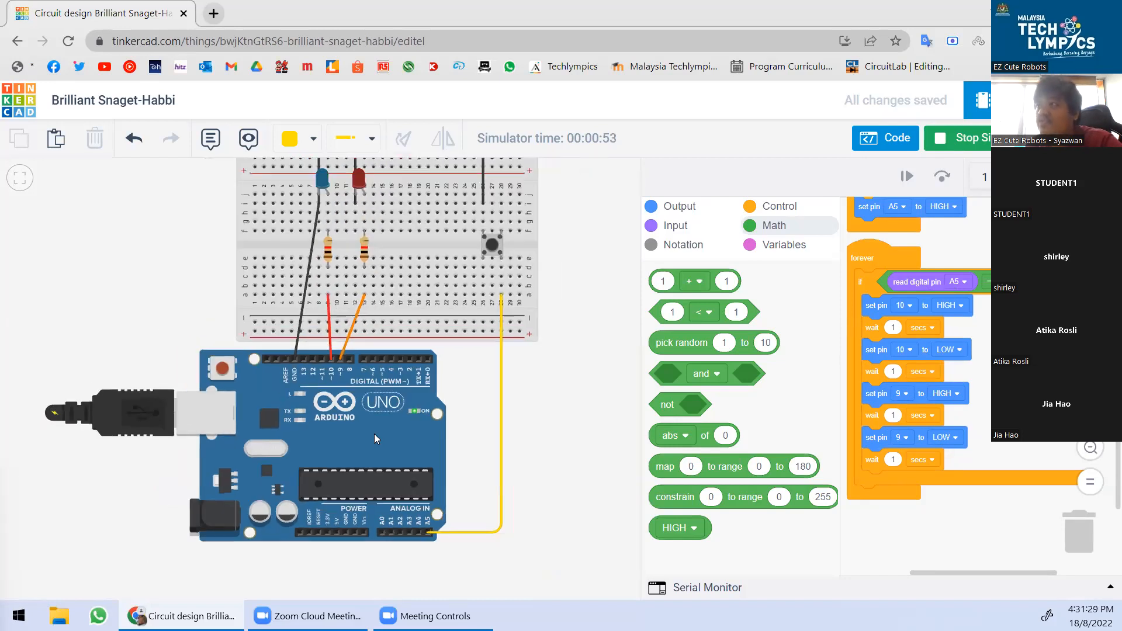
{"action": "scroll", "coordinate": [374, 433], "scroll_direction": "down", "scroll_amount": 2}
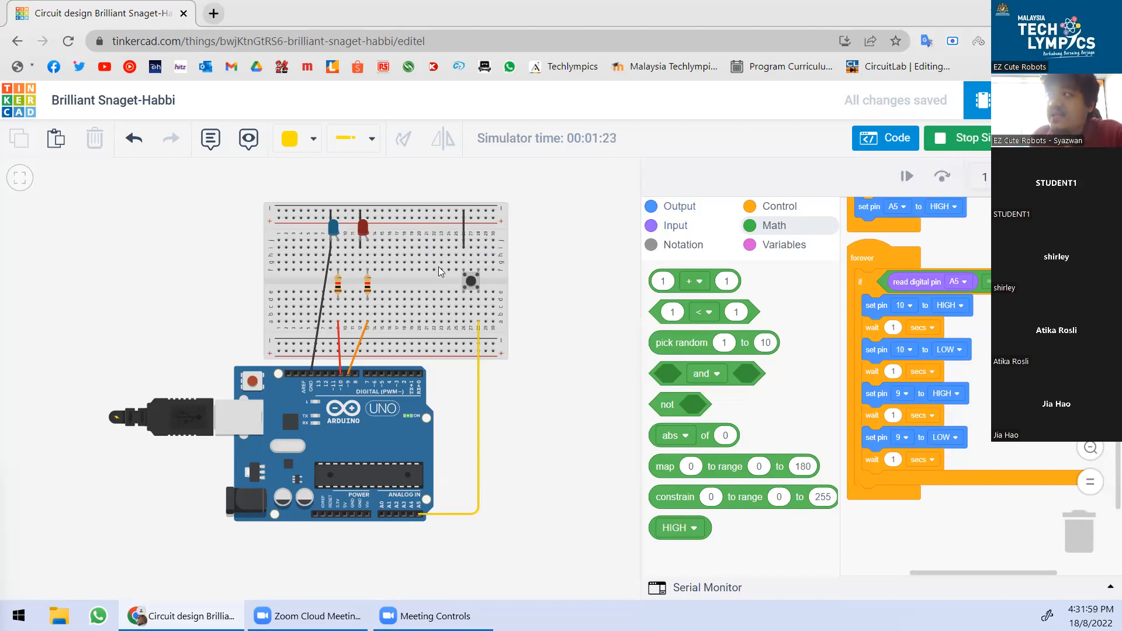
{"action": "scroll", "coordinate": [391, 236], "scroll_direction": "up", "scroll_amount": 3}
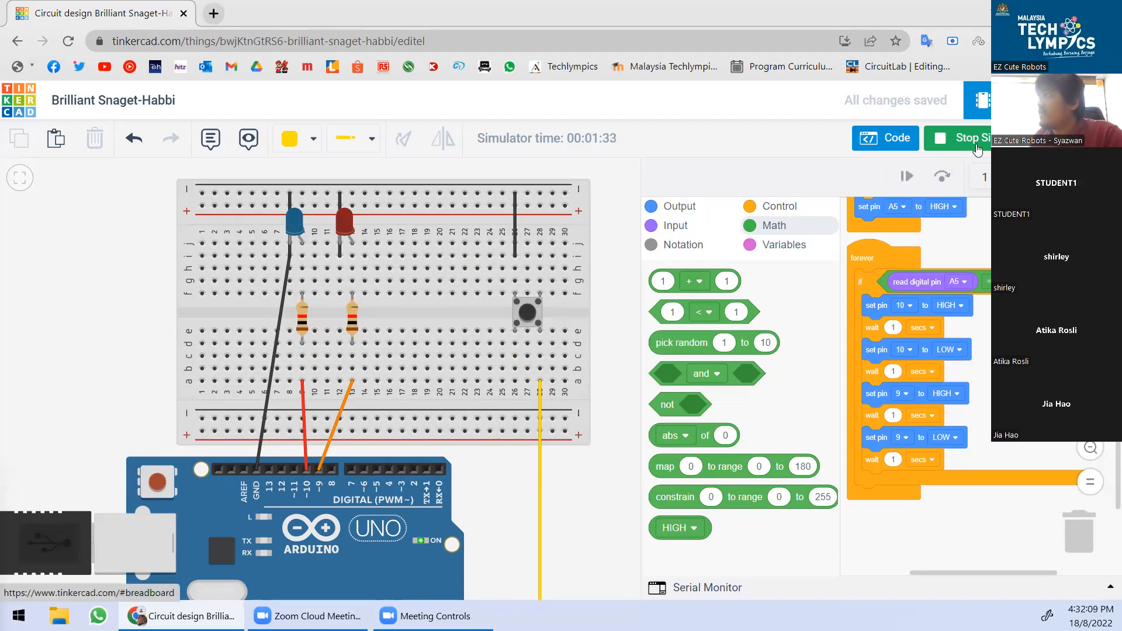
Stop the simulation, close the code editor and list the Starter circuits components.
{"action": "left_click", "coordinate": [967, 144]}
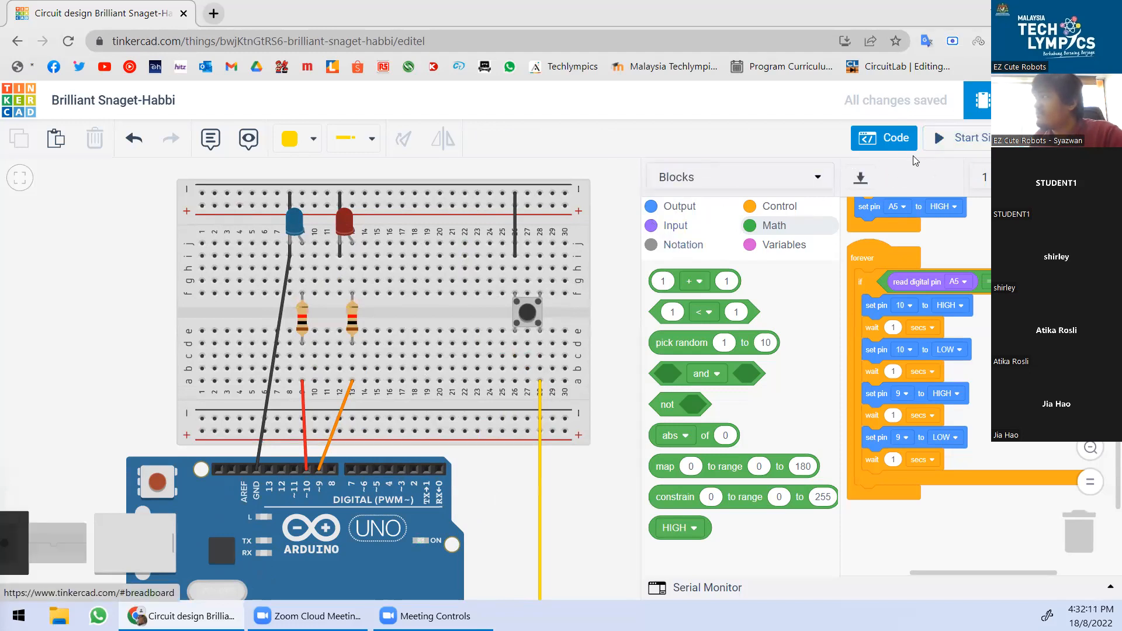
{"action": "left_click", "coordinate": [888, 141]}
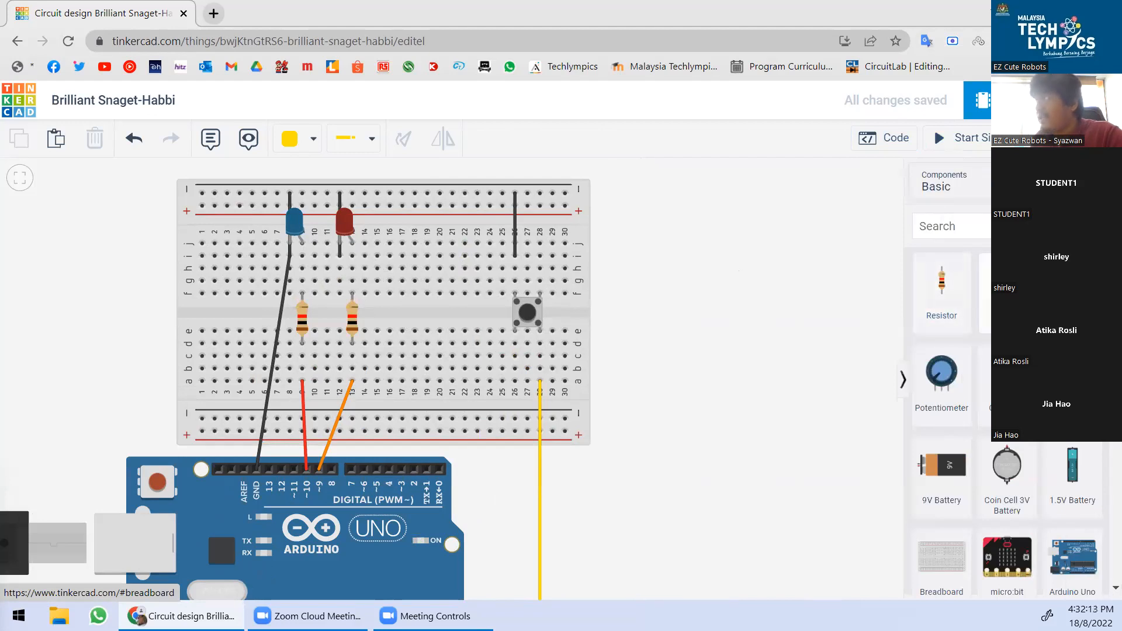
{"action": "left_click", "coordinate": [944, 186]}
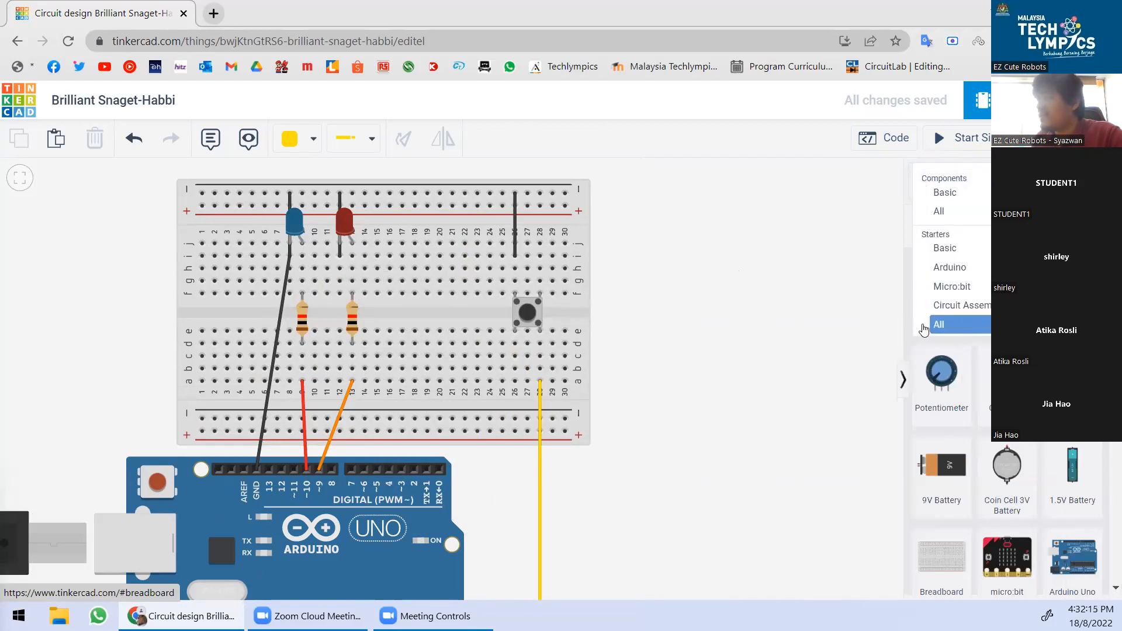
{"action": "left_click", "coordinate": [981, 324]}
{"action": "scroll", "coordinate": [977, 321], "scroll_direction": "down", "scroll_amount": 6}
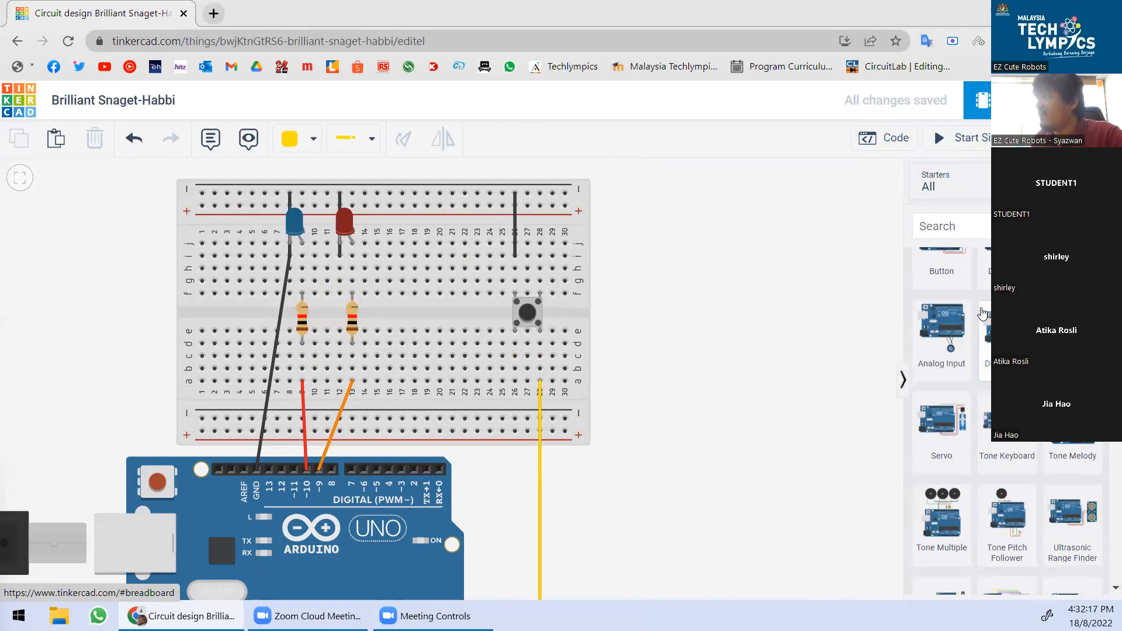
Switch the Components collection to All and scroll through the full catalogue.
{"action": "left_click", "coordinate": [958, 185]}
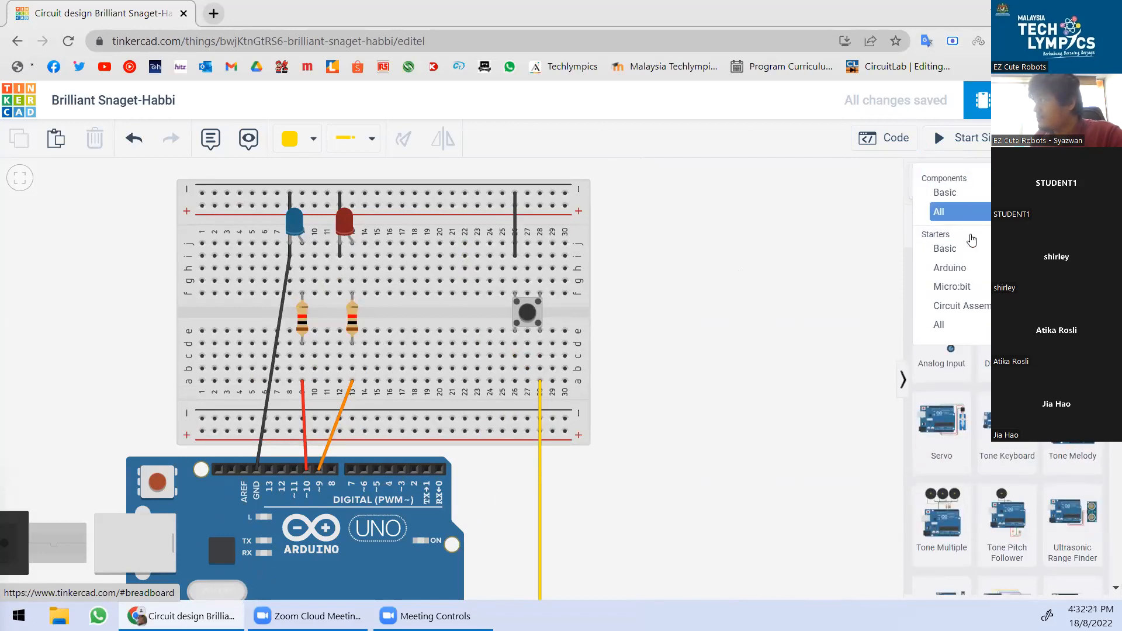
{"action": "left_click", "coordinate": [970, 213]}
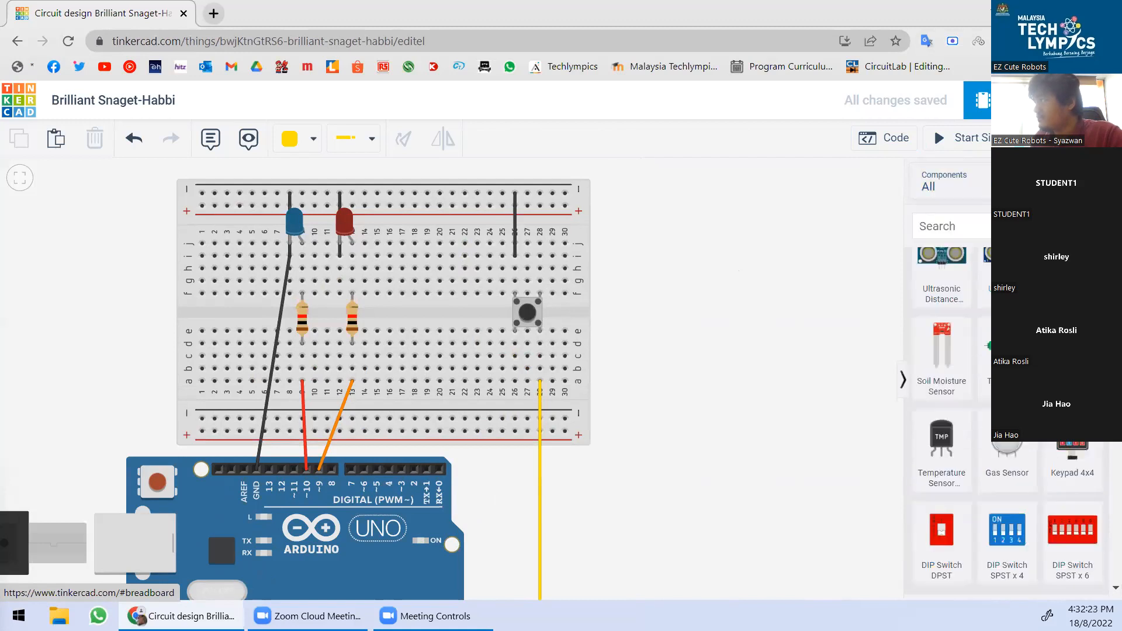
{"action": "scroll", "coordinate": [947, 298], "scroll_direction": "down", "scroll_amount": 4}
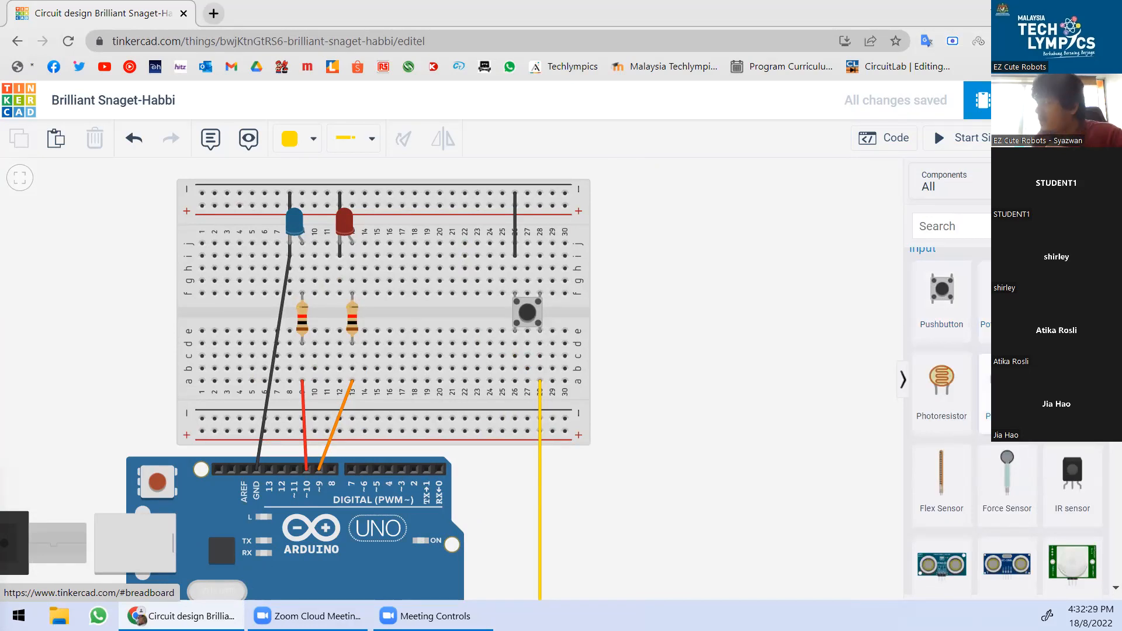
{"action": "scroll", "coordinate": [1005, 362], "scroll_direction": "down", "scroll_amount": 1}
{"action": "scroll", "coordinate": [989, 384], "scroll_direction": "down", "scroll_amount": 4}
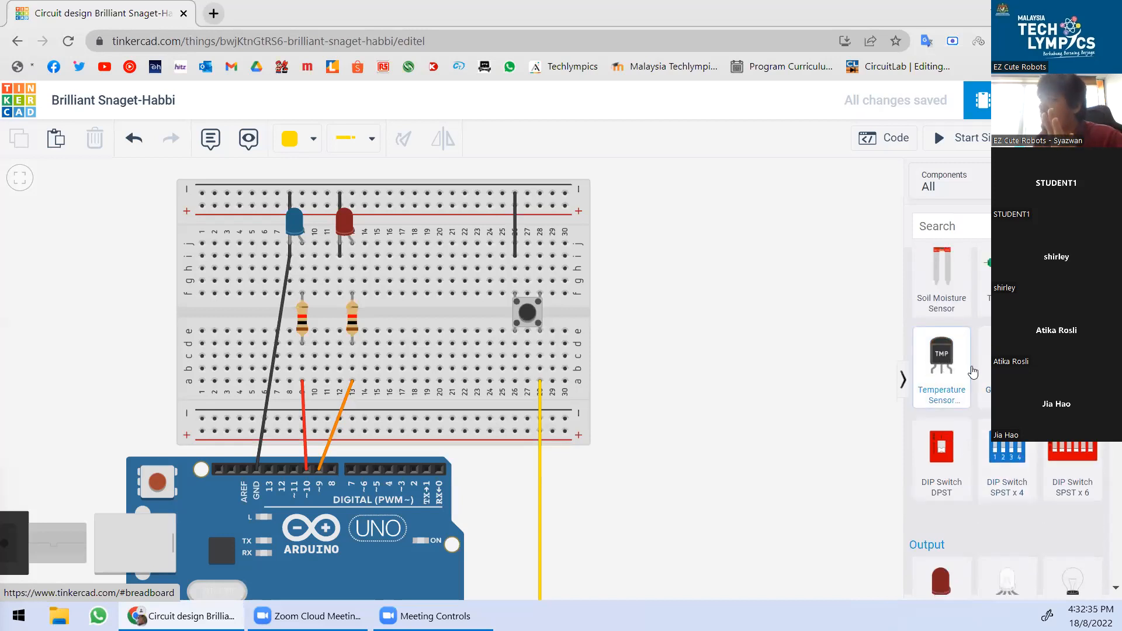
{"action": "scroll", "coordinate": [973, 371], "scroll_direction": "down", "scroll_amount": 3}
{"action": "scroll", "coordinate": [986, 344], "scroll_direction": "down", "scroll_amount": 6}
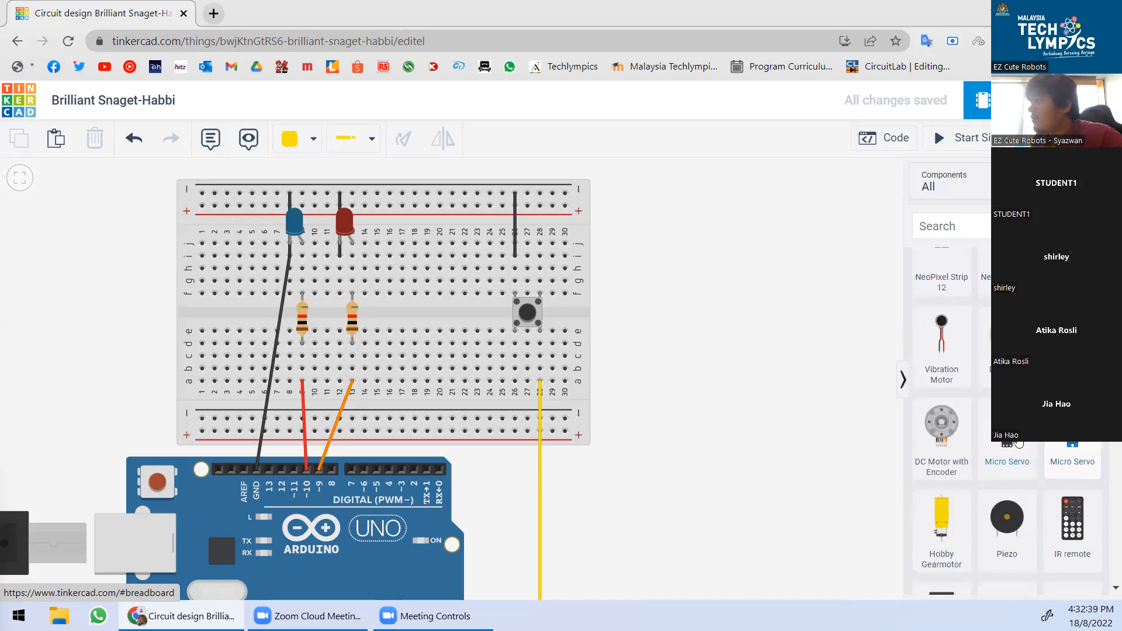
{"action": "scroll", "coordinate": [1017, 435], "scroll_direction": "down", "scroll_amount": 1}
Place a Micro Servo on the canvas and position it to the right of the Arduino Uno.
{"action": "left_click", "coordinate": [1066, 363]}
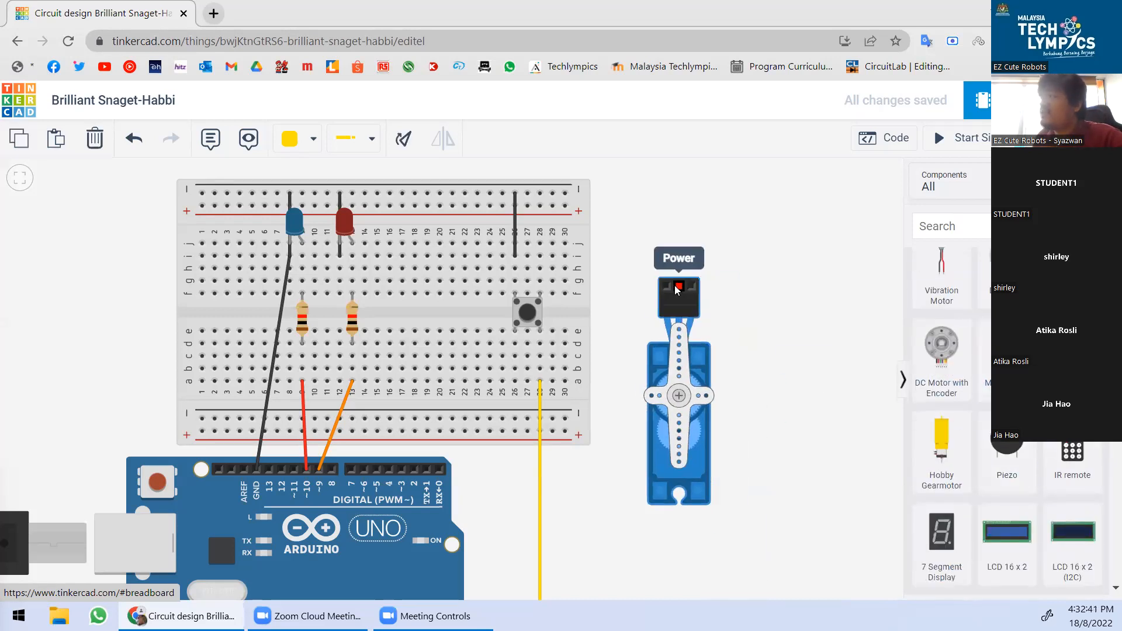
{"action": "left_click", "coordinate": [675, 290]}
{"action": "left_click_drag", "start_coordinate": [681, 369], "coordinate": [655, 303]}
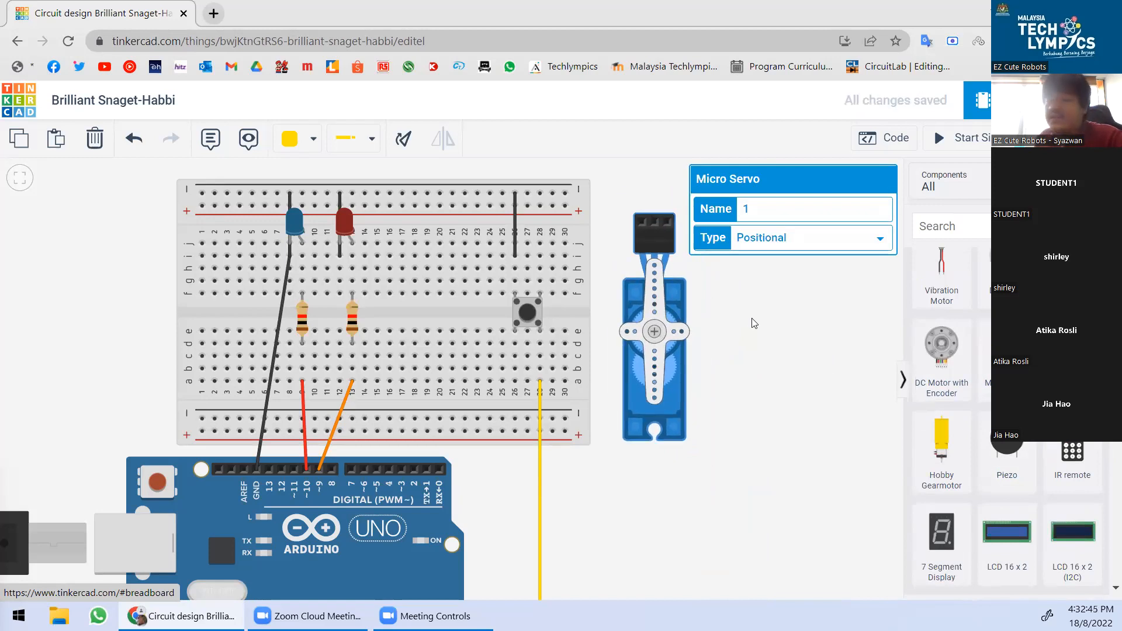
{"action": "left_click", "coordinate": [798, 314]}
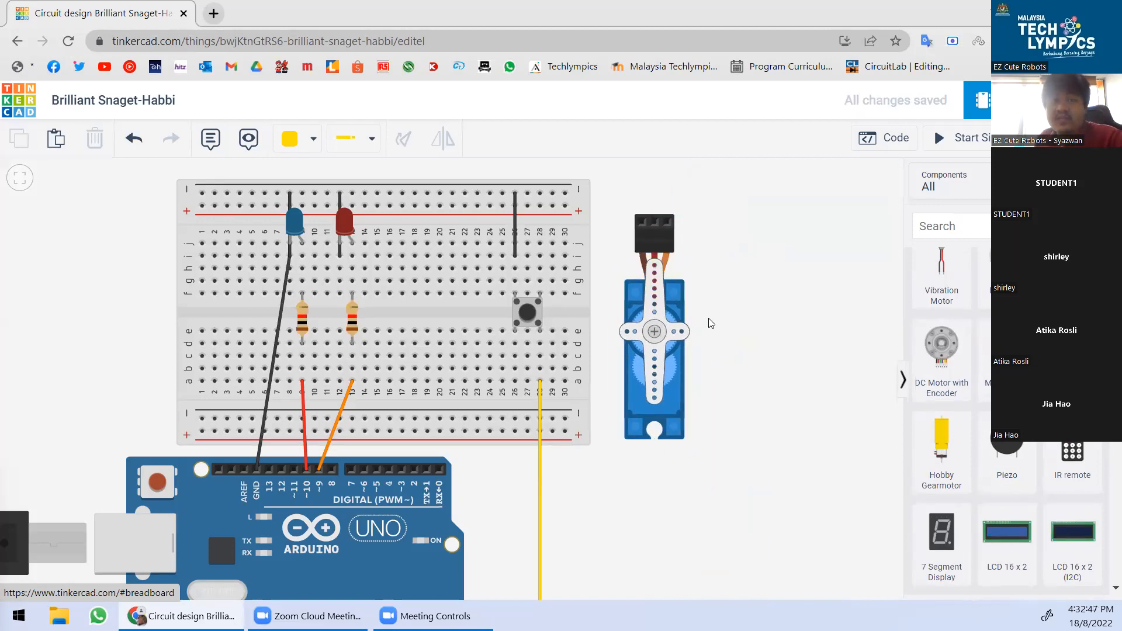
{"action": "scroll", "coordinate": [1005, 409], "scroll_direction": "down", "scroll_amount": 4}
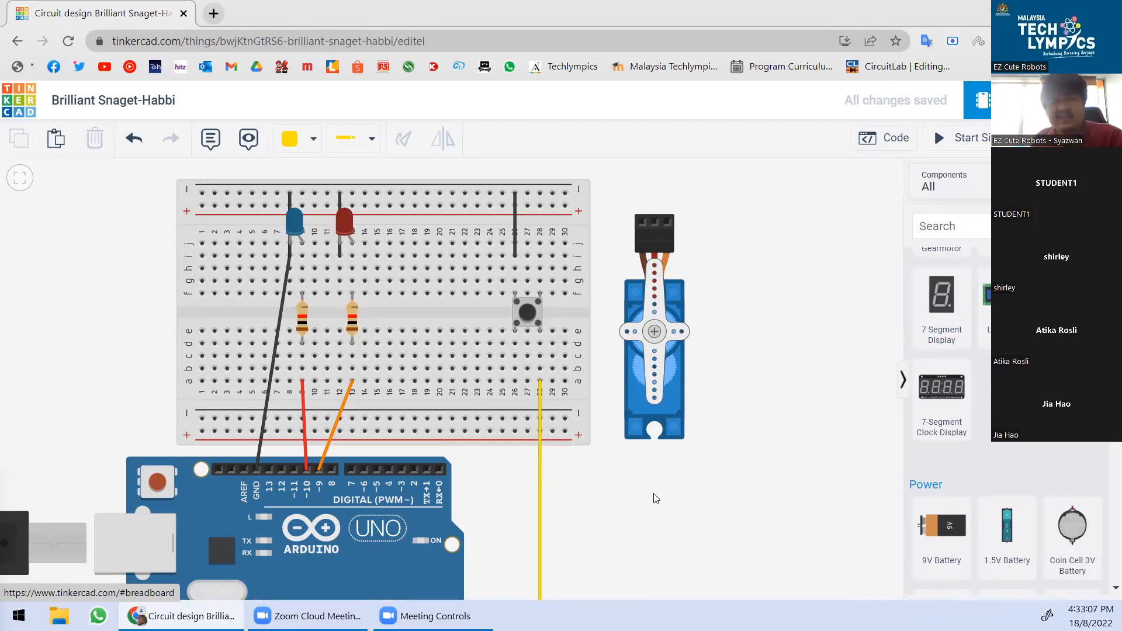
{"action": "left_click_drag", "start_coordinate": [655, 498], "coordinate": [750, 401]}
{"action": "scroll", "coordinate": [710, 456], "scroll_direction": "down", "scroll_amount": 2}
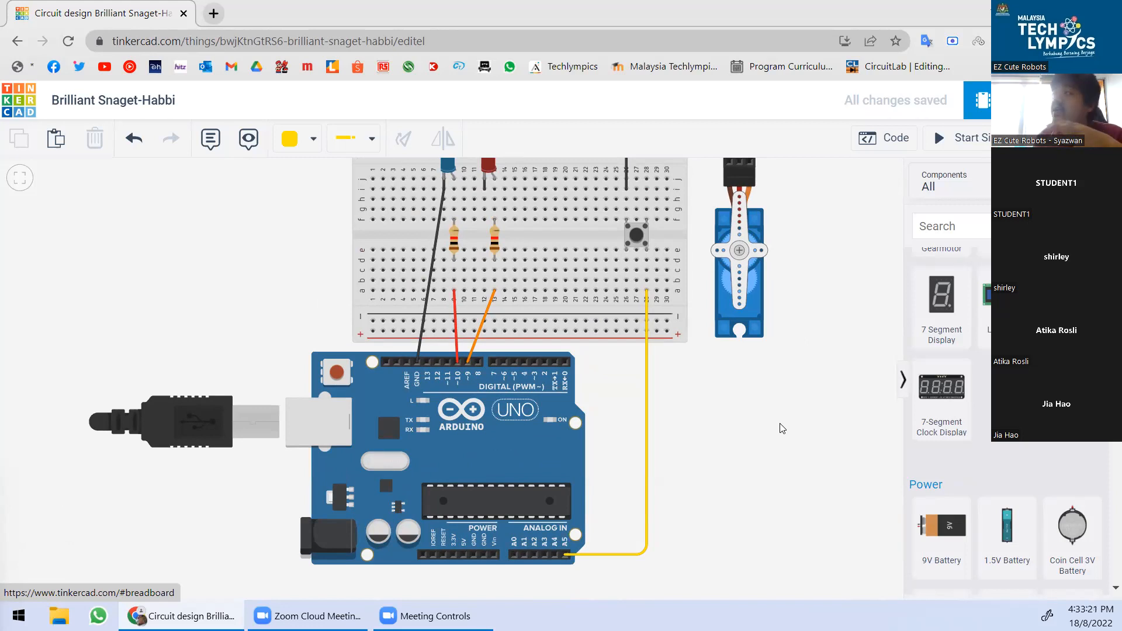
{"action": "left_click_drag", "start_coordinate": [727, 218], "coordinate": [705, 411]}
{"action": "left_click", "coordinate": [815, 348]}
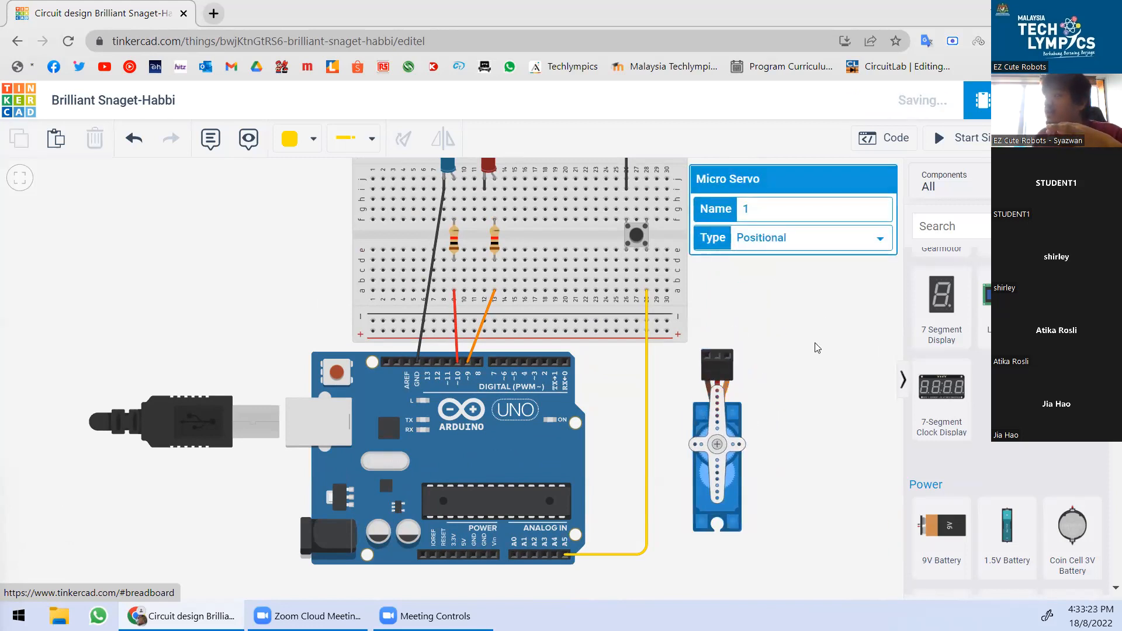
{"action": "scroll", "coordinate": [978, 426], "scroll_direction": "up", "scroll_amount": 4}
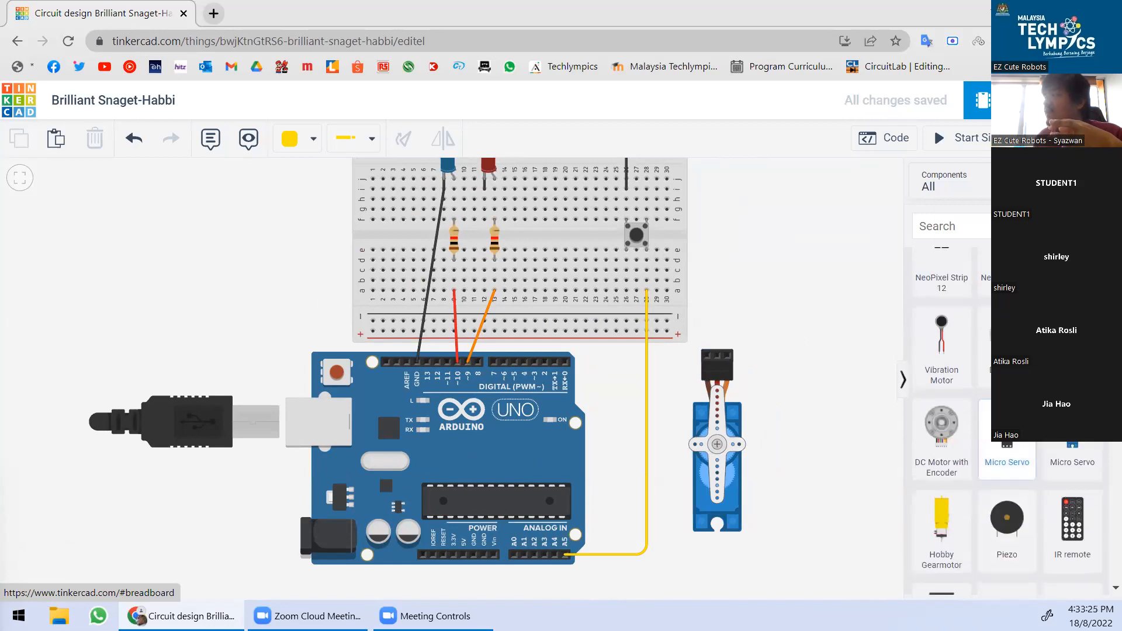
{"action": "scroll", "coordinate": [970, 409], "scroll_direction": "down", "scroll_amount": 6}
Drop a TMP36 temperature sensor beside the breadboard, then zoom out.
{"action": "left_click_drag", "start_coordinate": [951, 372], "coordinate": [750, 270]}
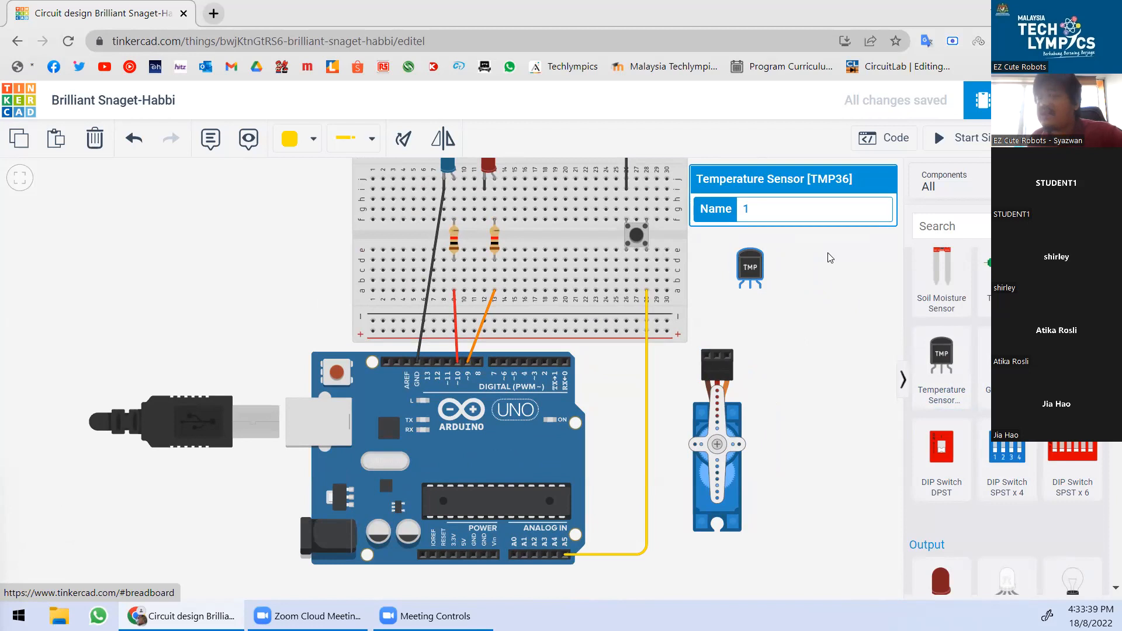
{"action": "left_click", "coordinate": [815, 315]}
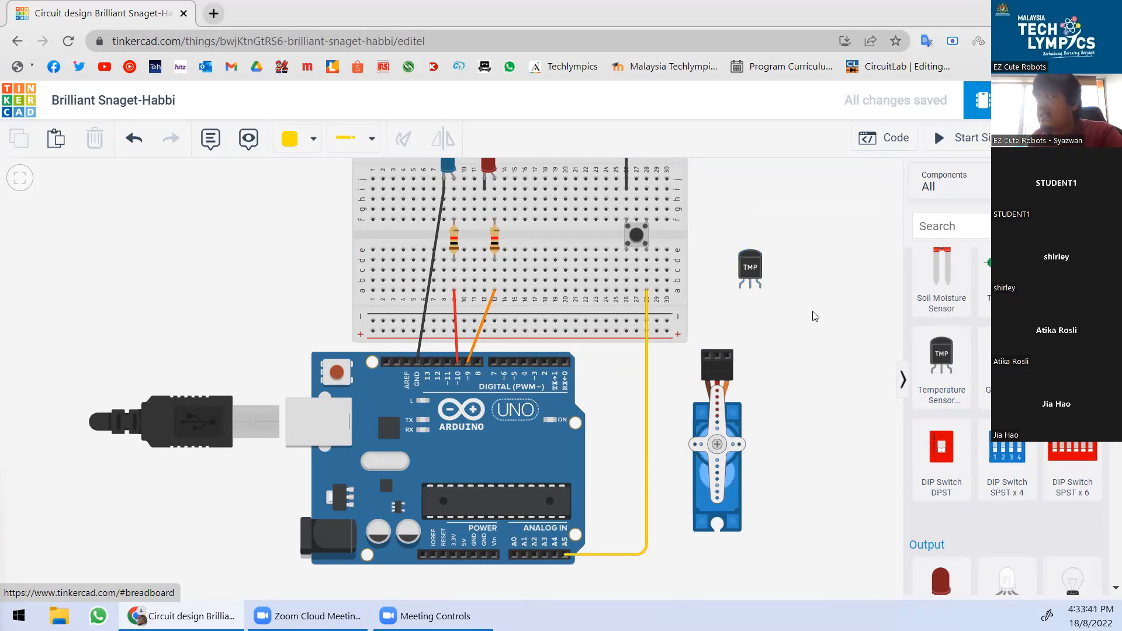
{"action": "scroll", "coordinate": [809, 309], "scroll_direction": "down", "scroll_amount": 1}
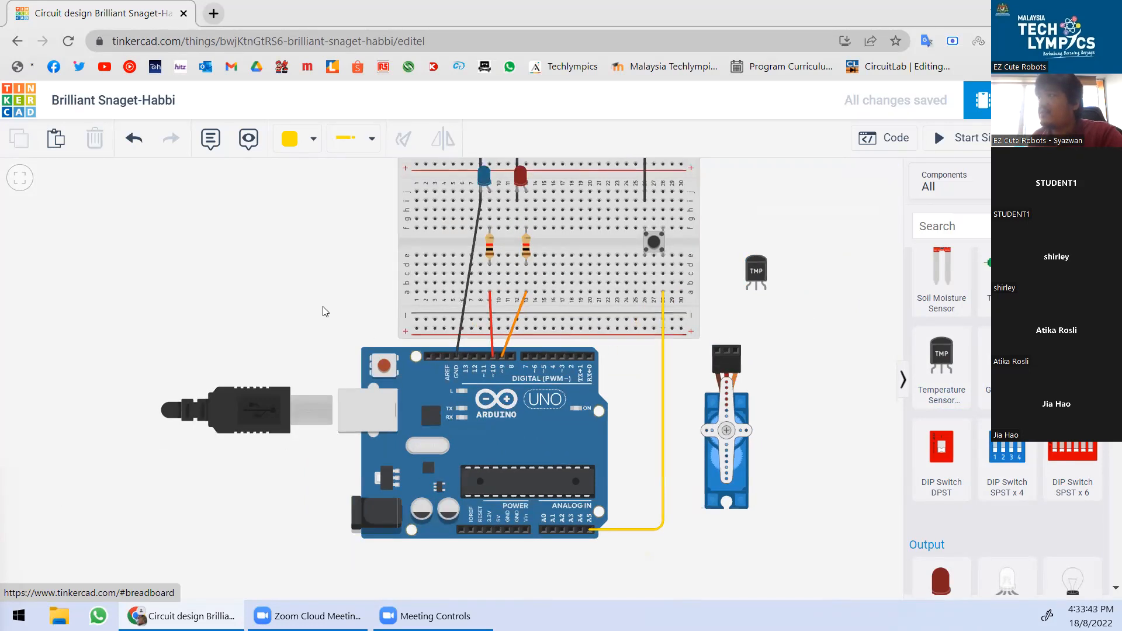
{"action": "scroll", "coordinate": [298, 325], "scroll_direction": "down", "scroll_amount": 2}
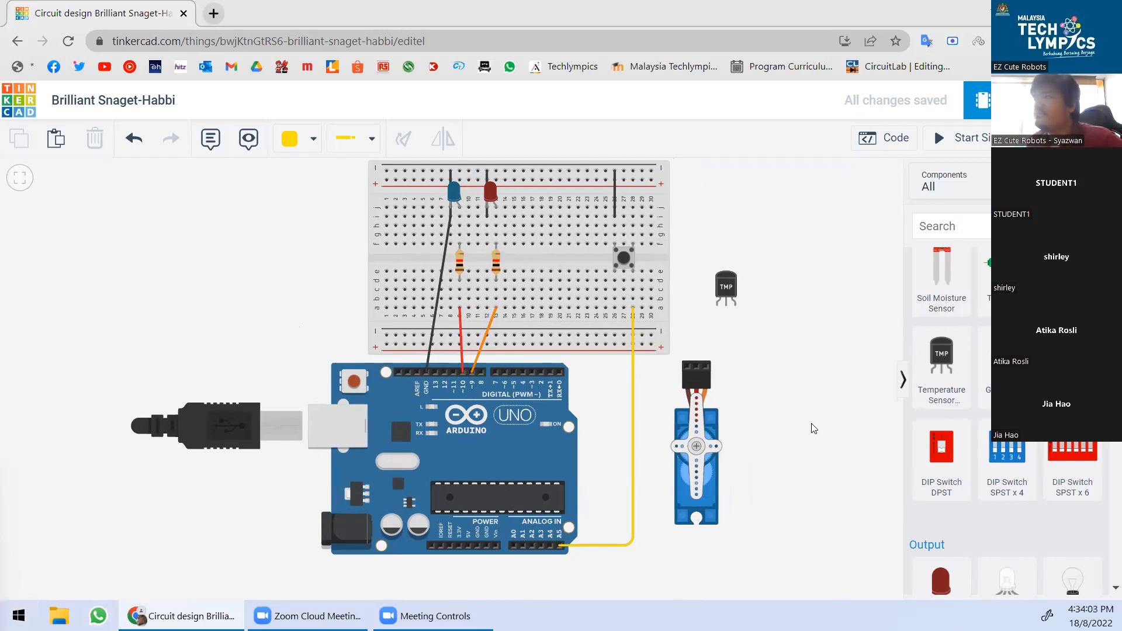
Delete the Micro Servo and the TMP36 temperature sensor from the canvas.
{"action": "left_click", "coordinate": [693, 447]}
{"action": "key", "text": "Delete"}
{"action": "left_click", "coordinate": [728, 295]}
{"action": "key", "text": "Delete"}
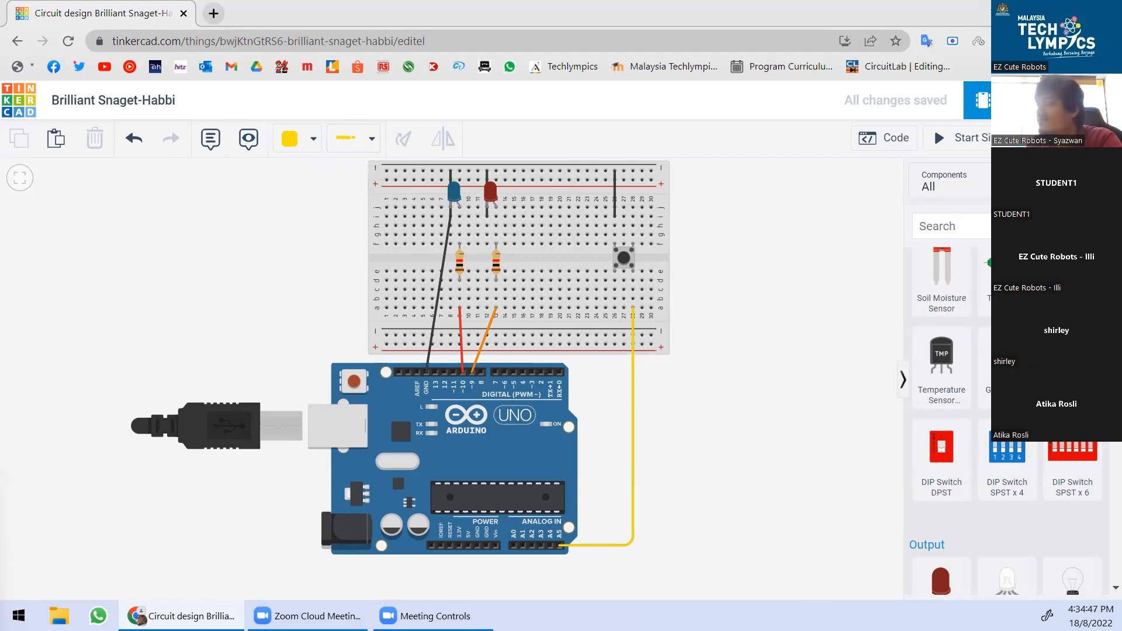
Change the design title to 'Tutorial 1'.
{"action": "left_click", "coordinate": [132, 101]}
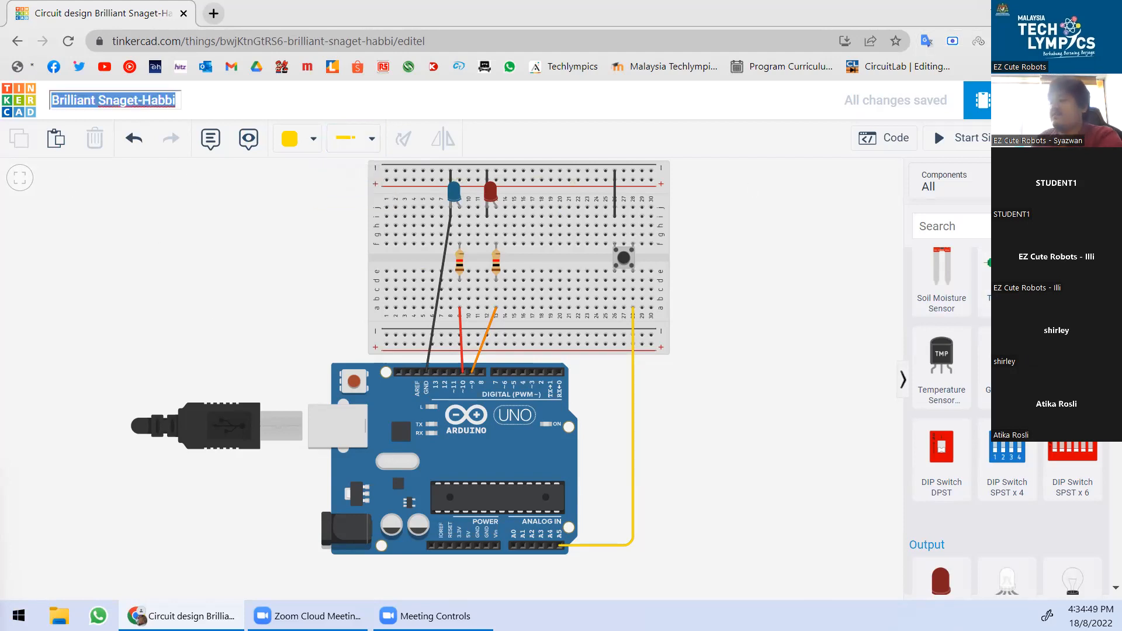
{"action": "type", "text": "Tuto"}
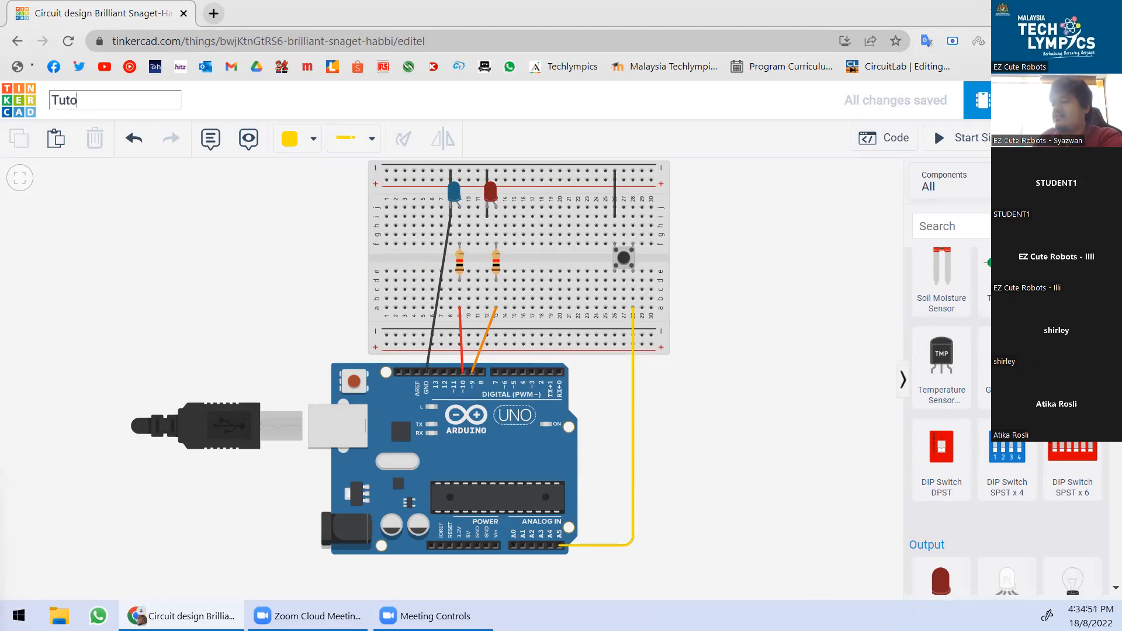
{"action": "type", "text": "rial 1"}
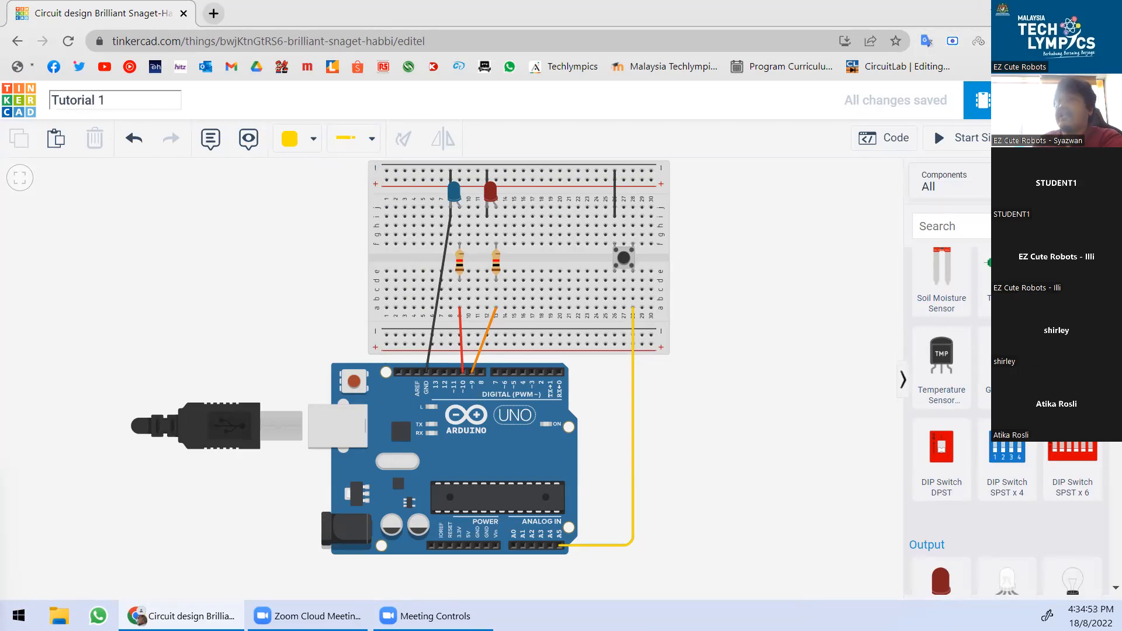
{"action": "left_click", "coordinate": [921, 503]}
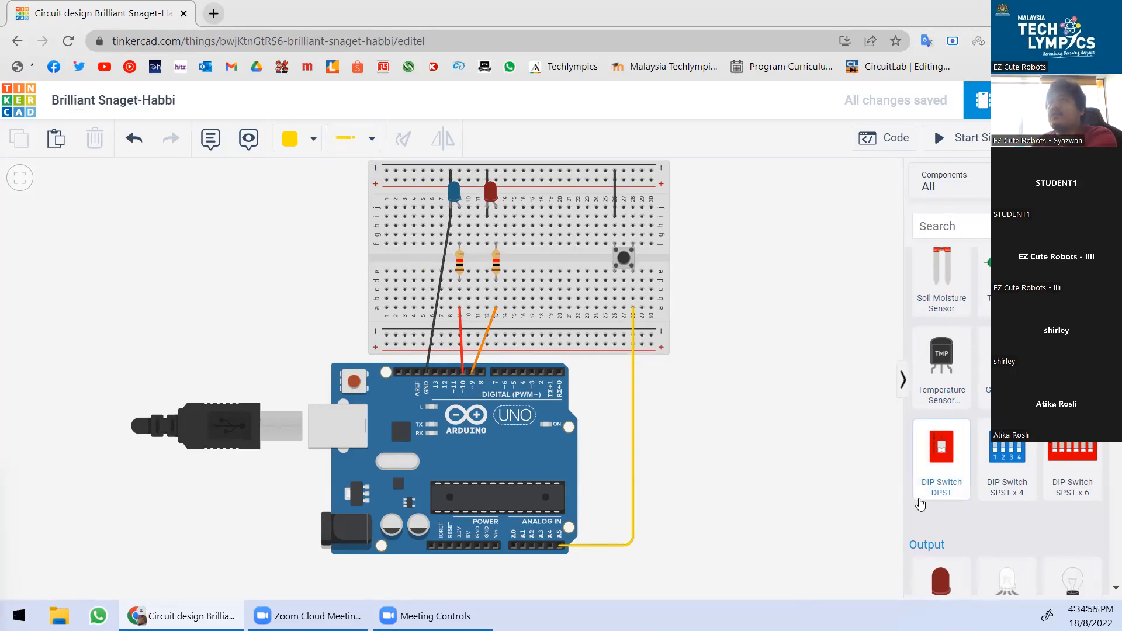